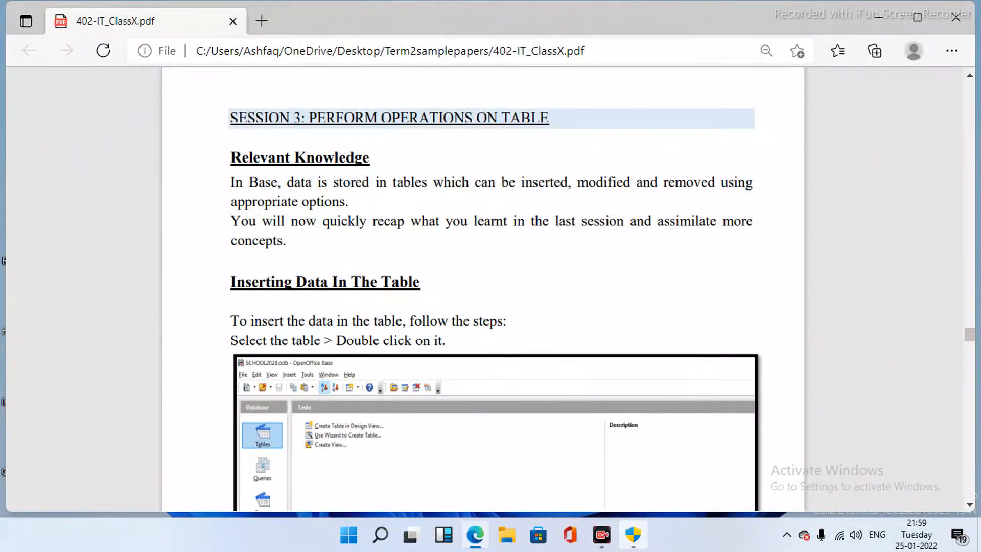
- Read into the PDF's inserting-data section and dismiss the Windows settings notification
{"action": "scroll", "coordinate": [483, 288], "scroll_direction": "down", "scroll_amount": 2}
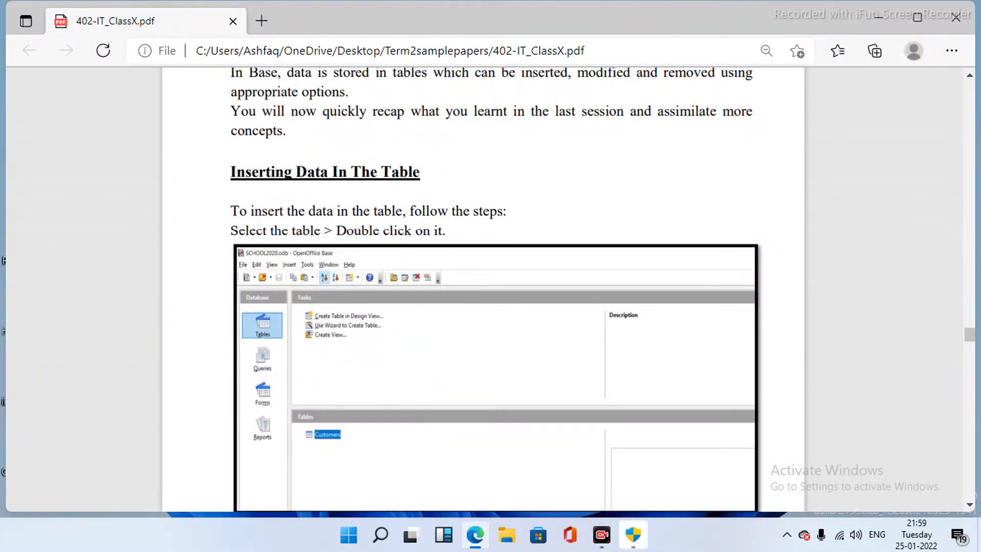
{"action": "scroll", "coordinate": [483, 288], "scroll_direction": "down", "scroll_amount": 1}
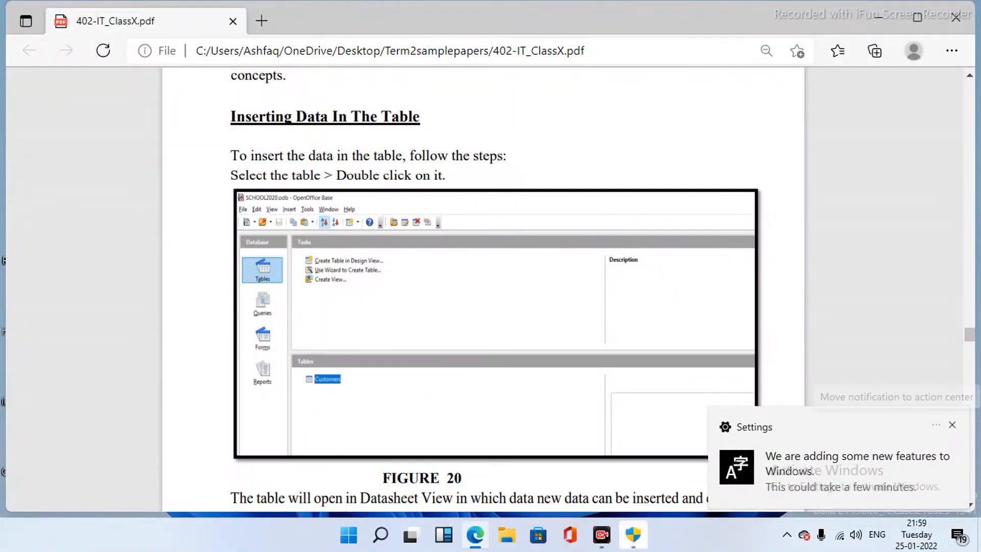
{"action": "left_click", "coordinate": [952, 425]}
{"action": "scroll", "coordinate": [482, 291], "scroll_direction": "down", "scroll_amount": 1}
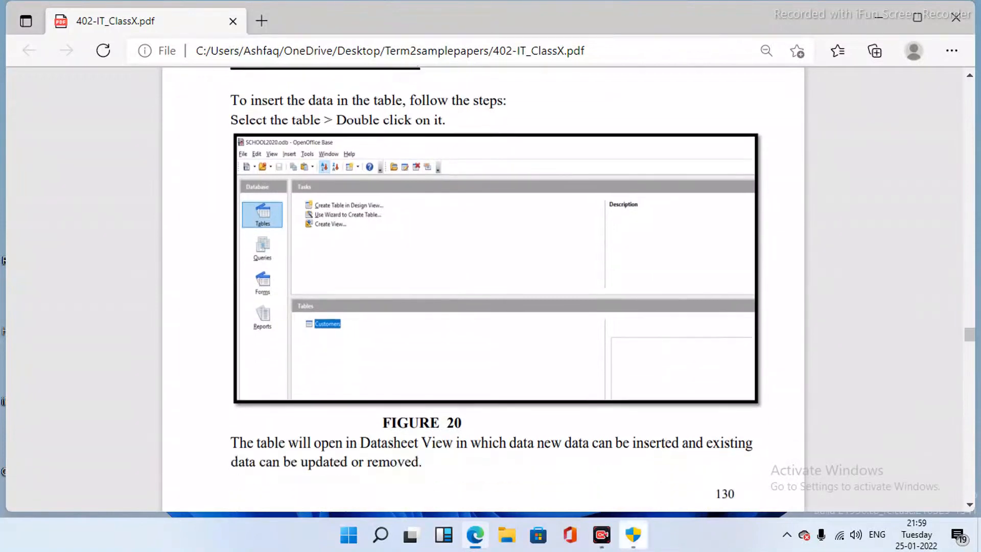
{"action": "scroll", "coordinate": [483, 291], "scroll_direction": "down", "scroll_amount": 1}
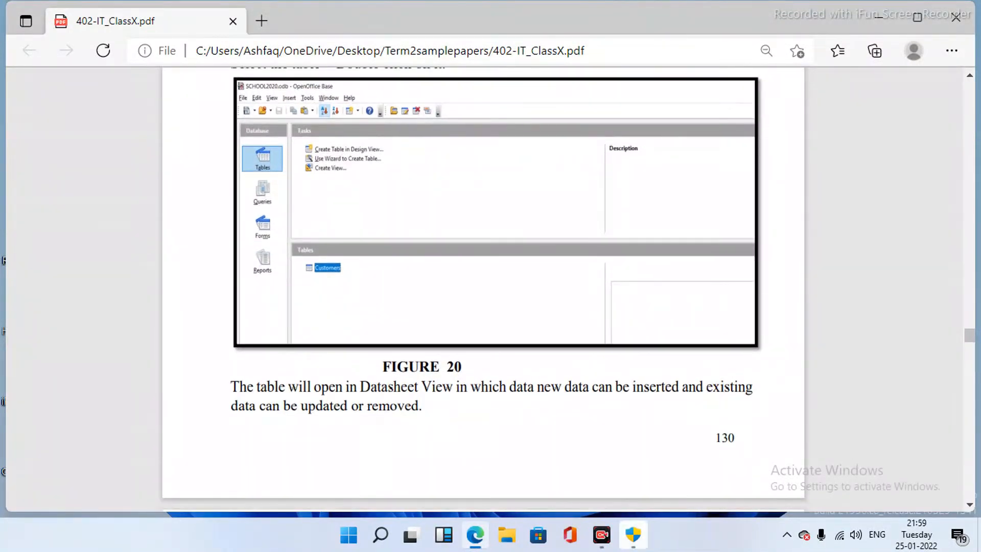
{"action": "scroll", "coordinate": [483, 291], "scroll_direction": "down", "scroll_amount": 1}
{"action": "scroll", "coordinate": [483, 291], "scroll_direction": "down", "scroll_amount": 1}
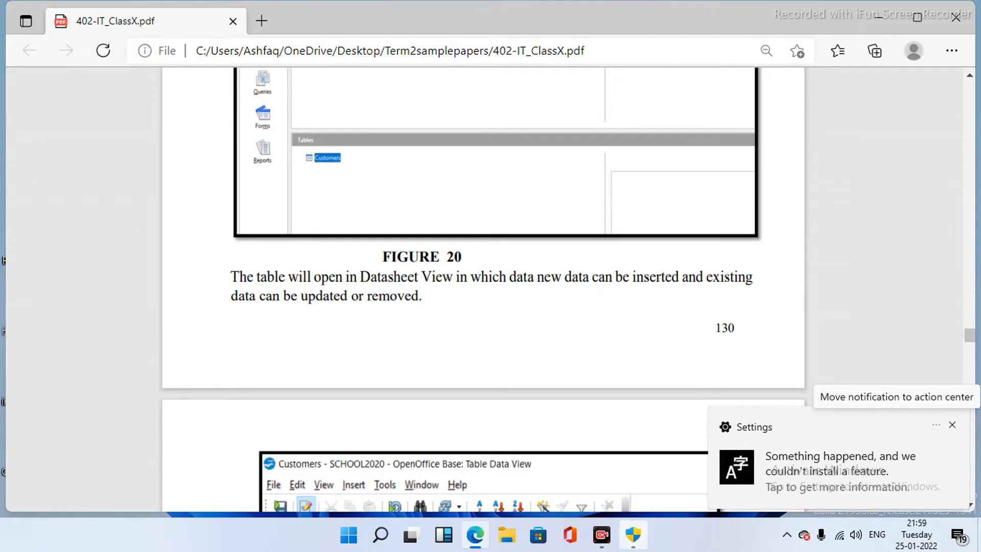
- Scroll through Figures 20 and 21 on inserting data into a table
{"action": "scroll", "coordinate": [483, 291], "scroll_direction": "down", "scroll_amount": 1}
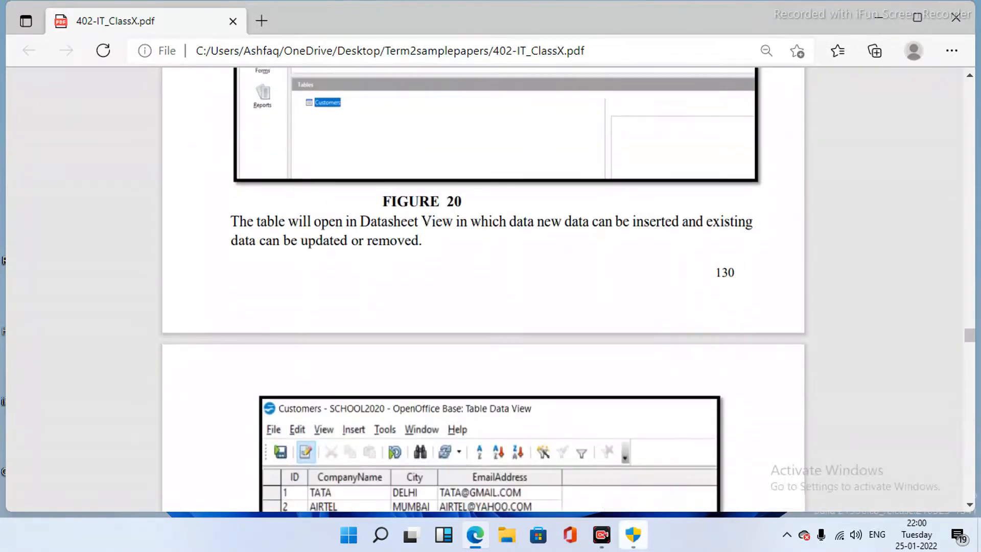
{"action": "scroll", "coordinate": [483, 291], "scroll_direction": "down", "scroll_amount": 2}
{"action": "scroll", "coordinate": [483, 291], "scroll_direction": "down", "scroll_amount": 1}
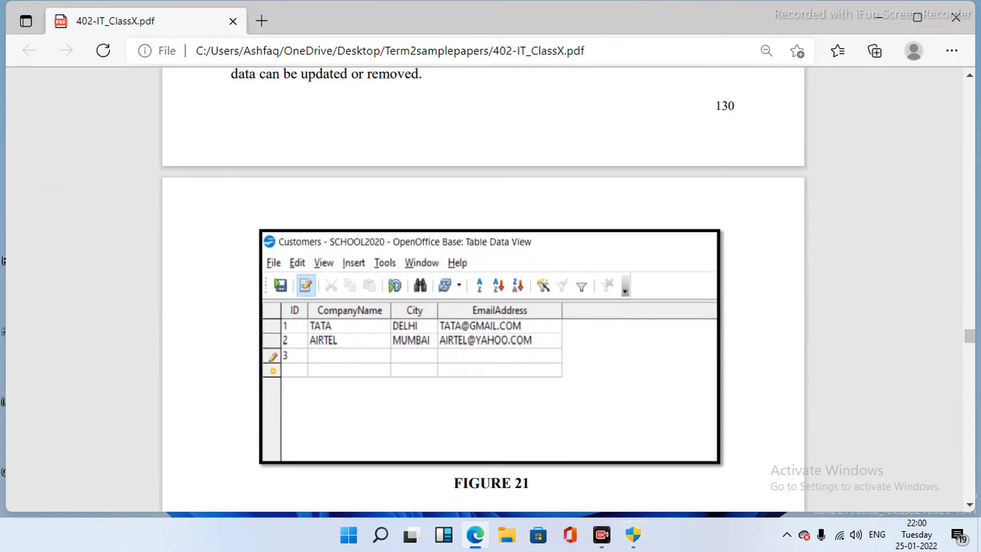
{"action": "scroll", "coordinate": [484, 309], "scroll_direction": "down", "scroll_amount": 1}
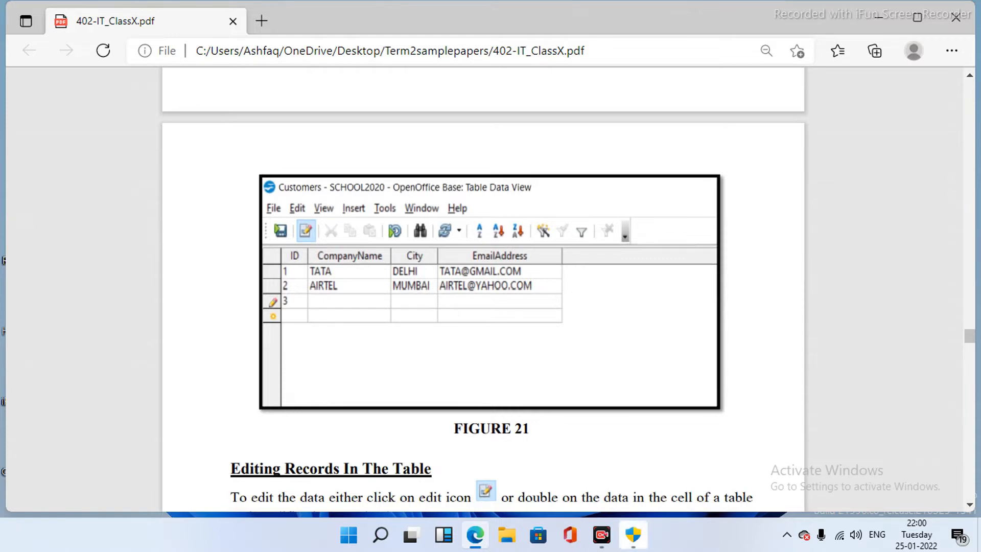
{"action": "scroll", "coordinate": [483, 289], "scroll_direction": "up", "scroll_amount": 5}
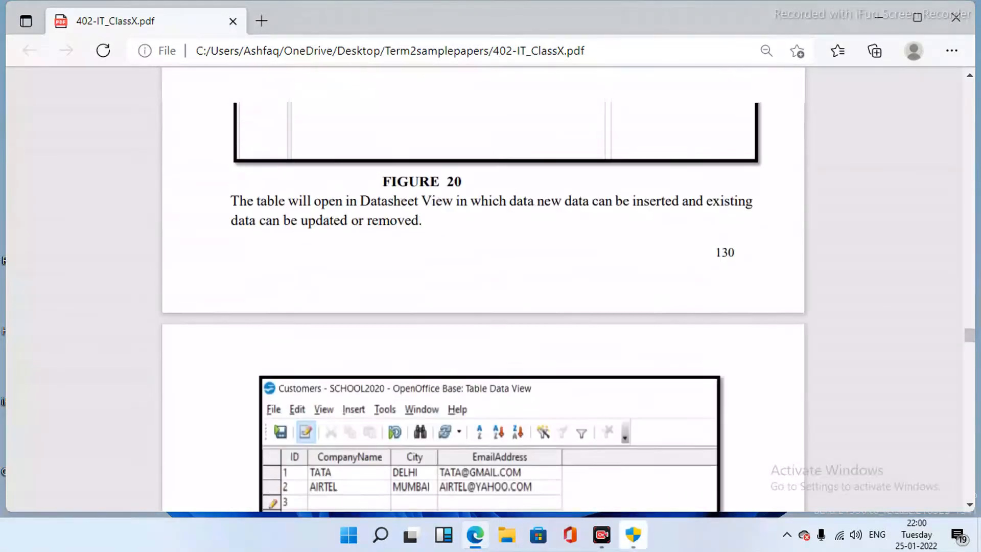
{"action": "scroll", "coordinate": [483, 290], "scroll_direction": "up", "scroll_amount": 3}
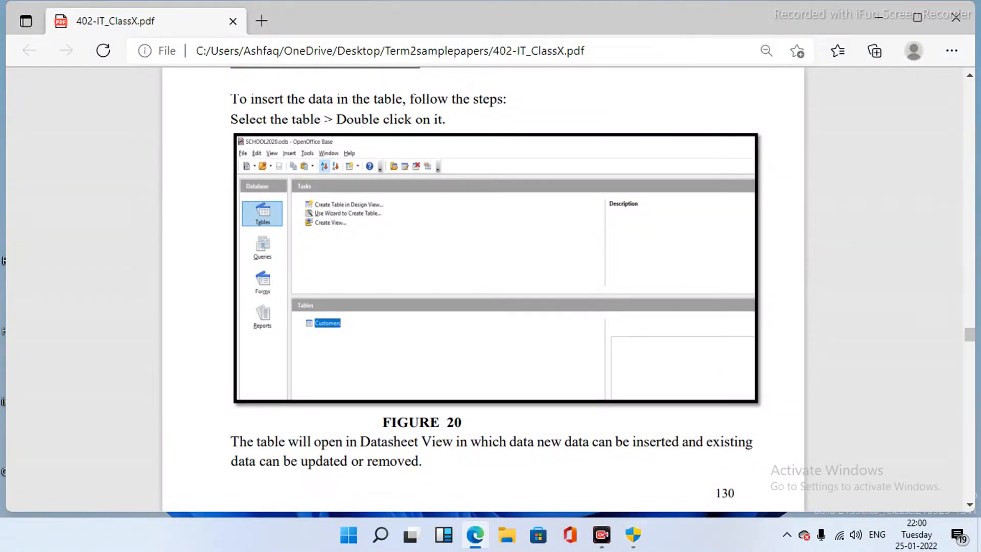
{"action": "scroll", "coordinate": [483, 290], "scroll_direction": "down", "scroll_amount": 2}
{"action": "scroll", "coordinate": [484, 290], "scroll_direction": "down", "scroll_amount": 2}
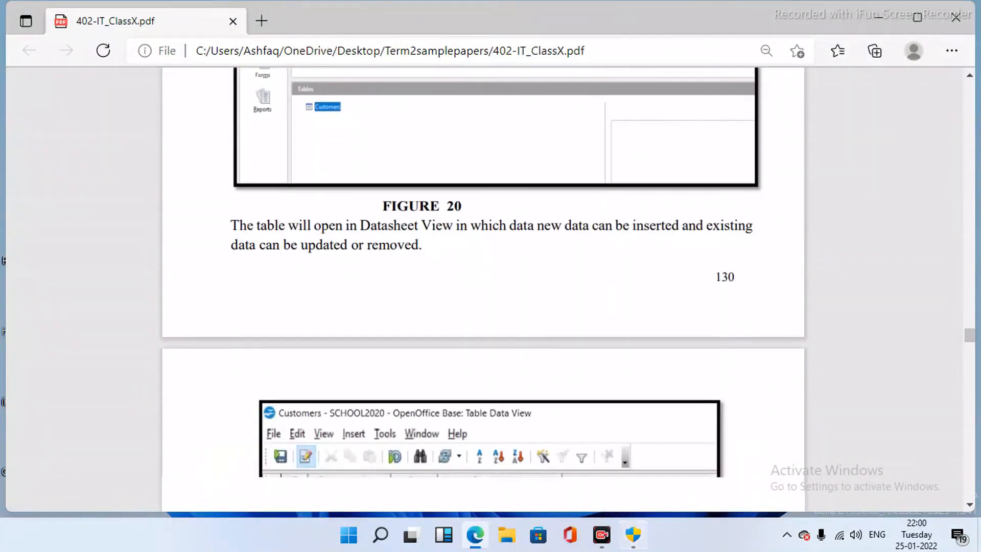
{"action": "scroll", "coordinate": [484, 290], "scroll_direction": "down", "scroll_amount": 5}
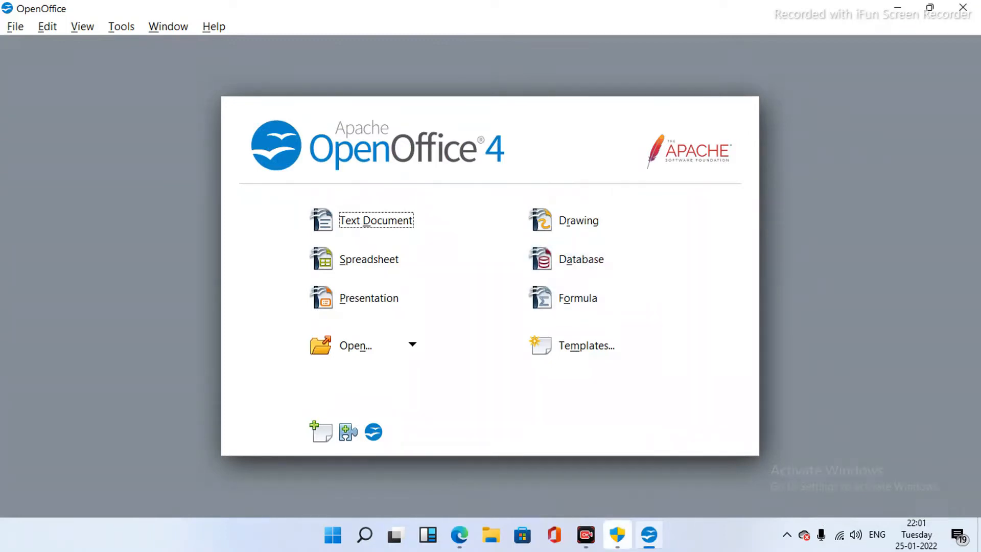
- Create a new database through the wizard and save it as customer.odb
{"action": "left_click", "coordinate": [585, 259]}
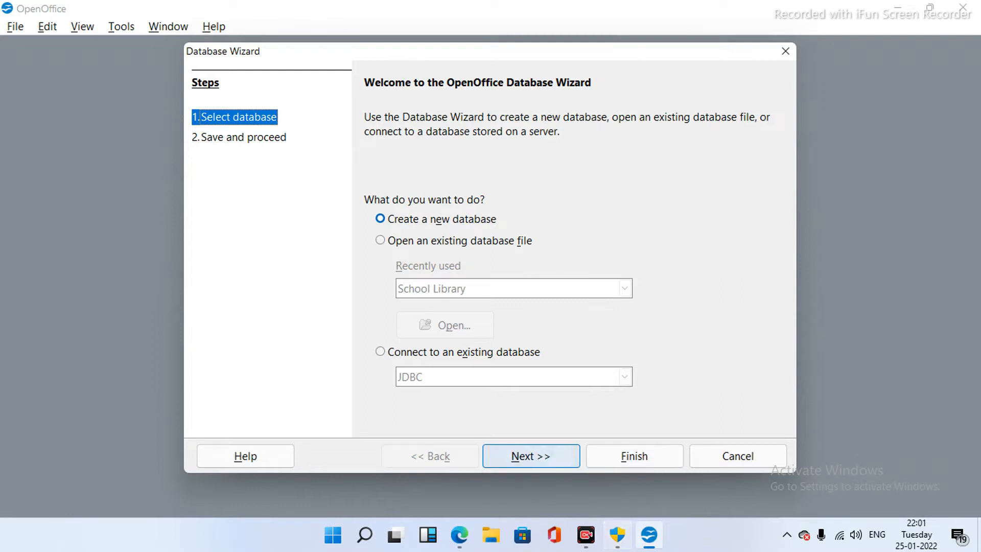
{"action": "left_click", "coordinate": [531, 456]}
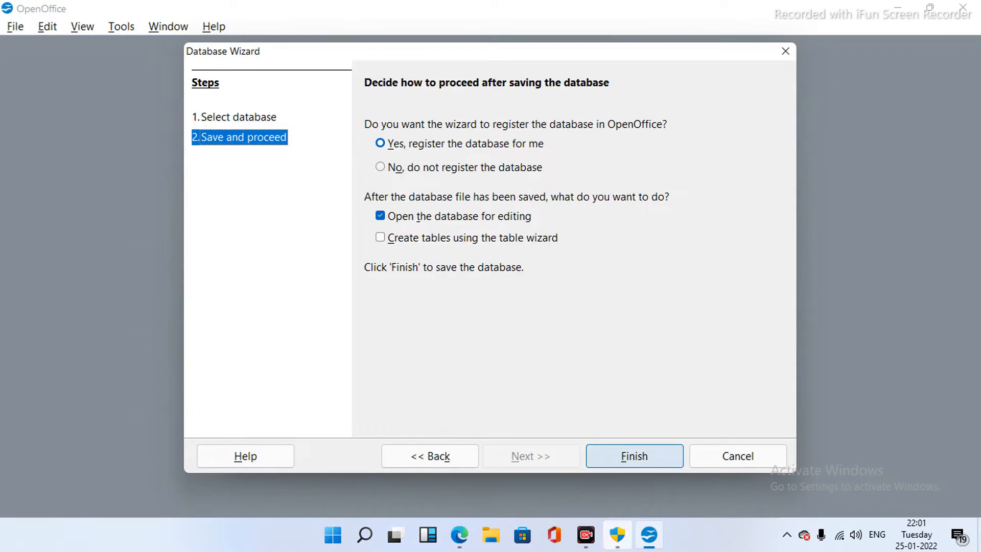
{"action": "left_click", "coordinate": [634, 456]}
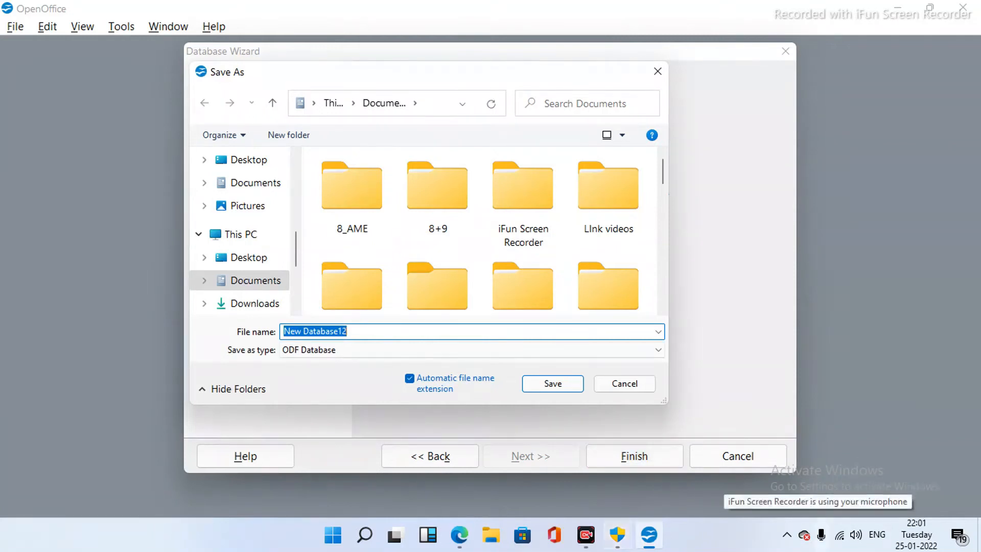
{"action": "type", "text": "customer"}
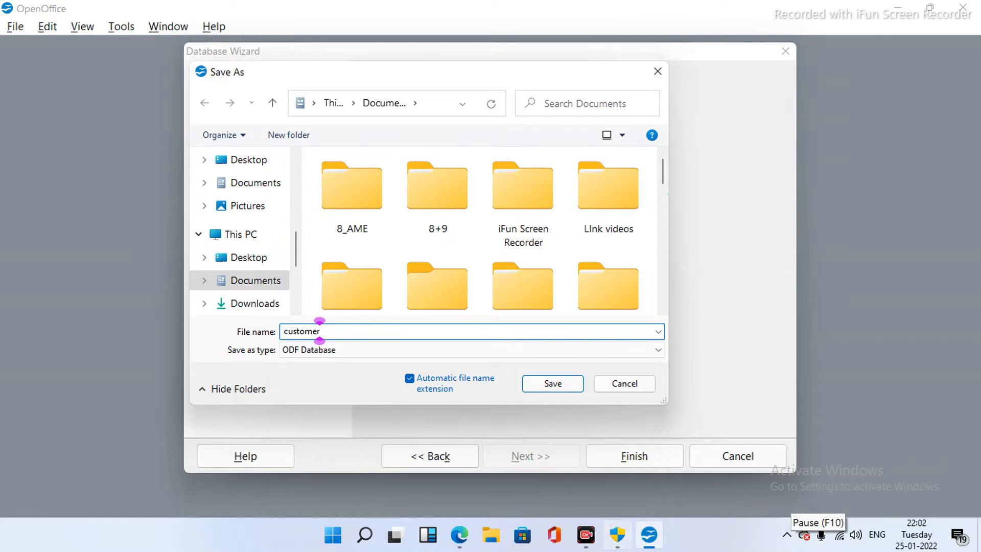
{"action": "key", "text": "Return"}
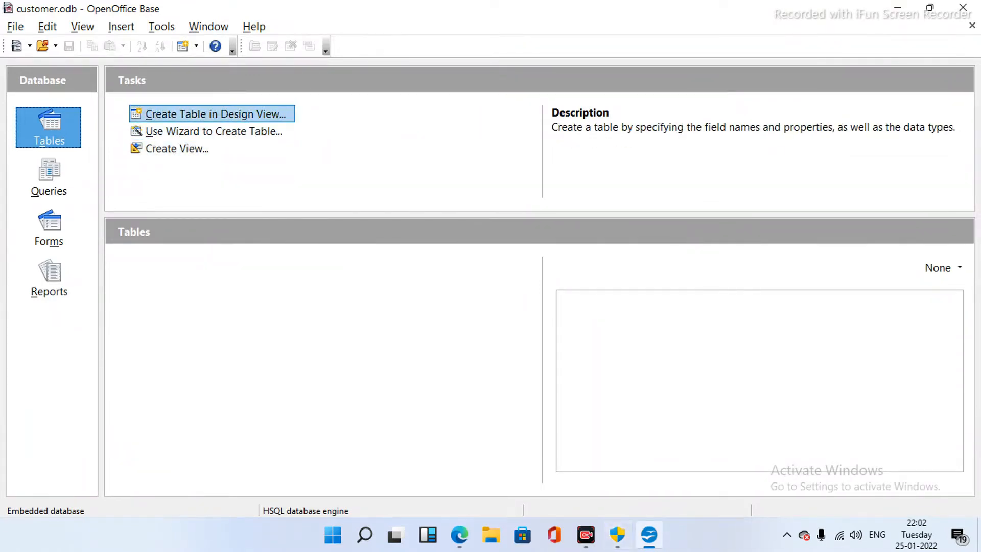
- Start a new table design with an ID field of type Number
{"action": "left_click", "coordinate": [214, 114]}
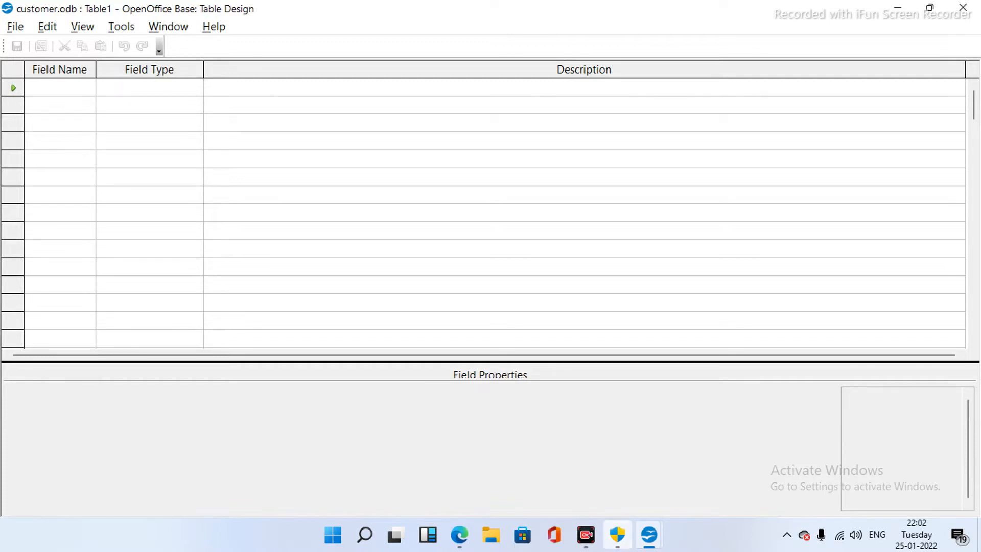
{"action": "type", "text": "ID"}
{"action": "key", "text": "Tab"}
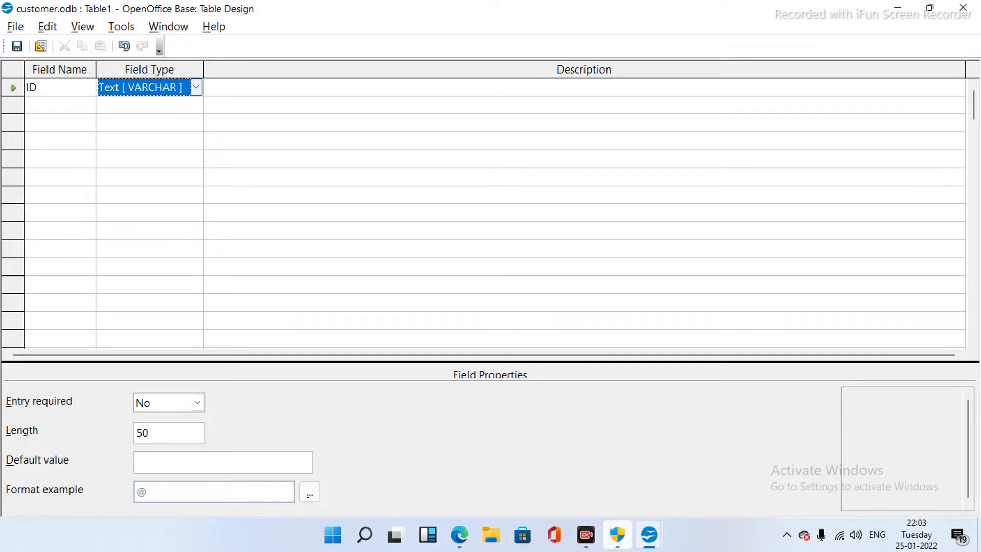
{"action": "left_click", "coordinate": [196, 88]}
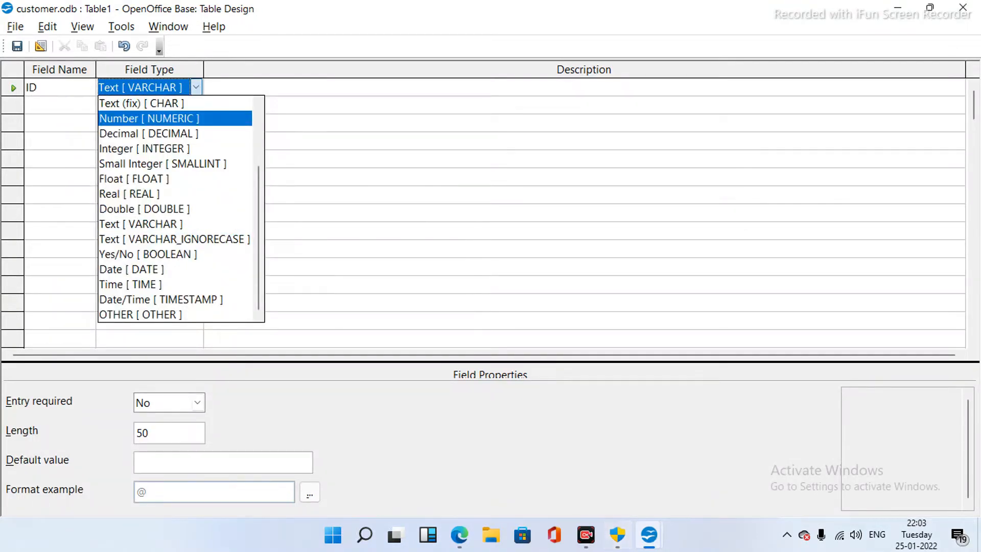
{"action": "left_click", "coordinate": [149, 118]}
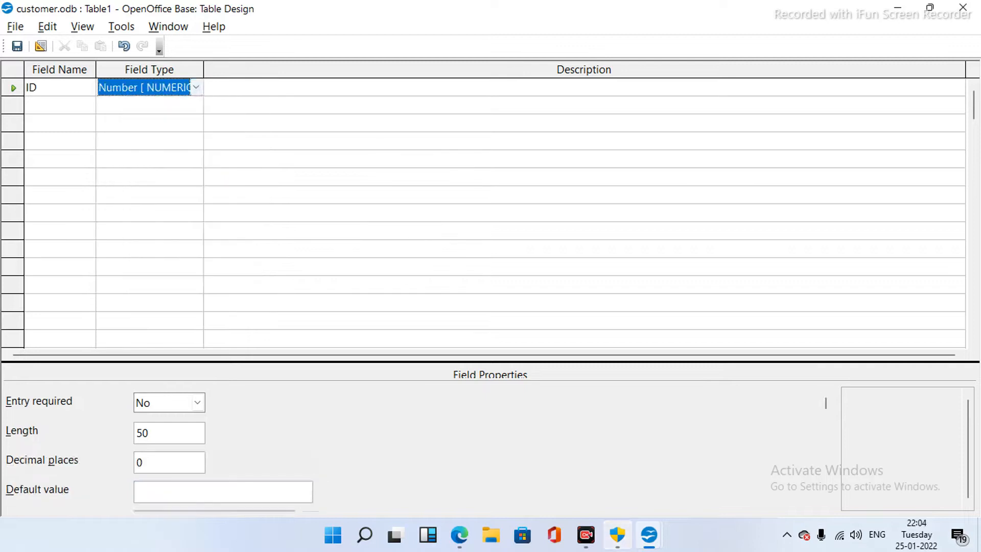
- Add the ComapnyName and Email text fields below ID
{"action": "left_click", "coordinate": [60, 105]}
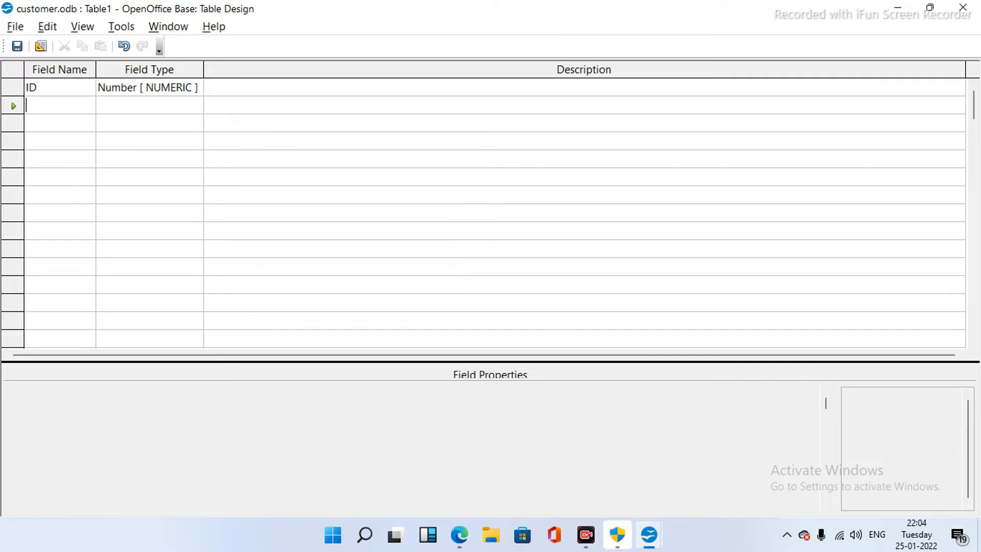
{"action": "type", "text": "Comap"}
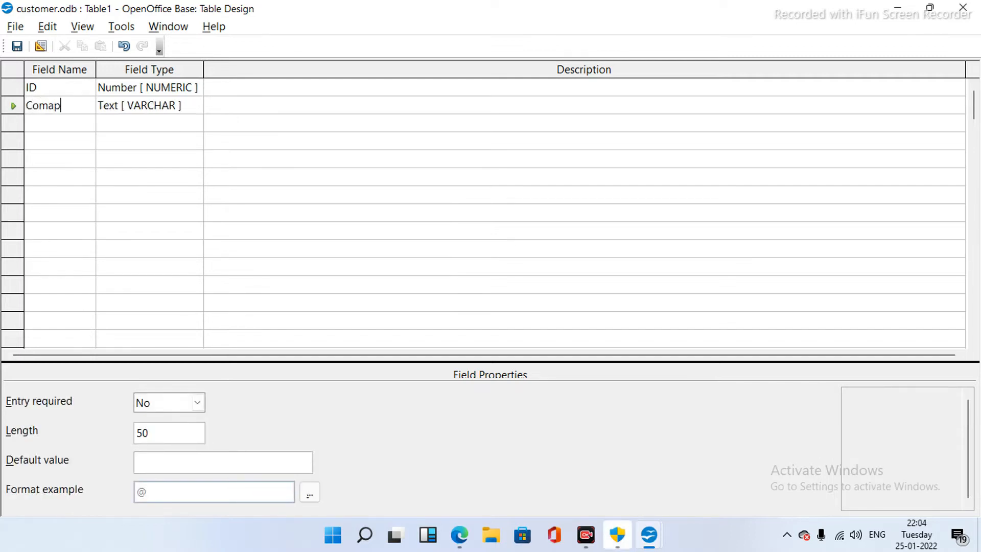
{"action": "type", "text": "ny"}
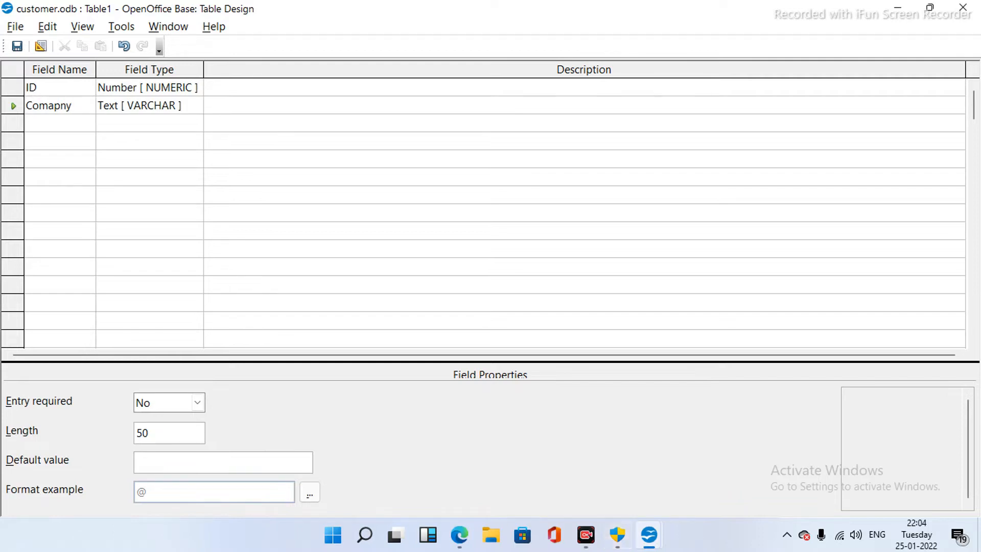
{"action": "type", "text": "Name"}
{"action": "left_click", "coordinate": [60, 123]}
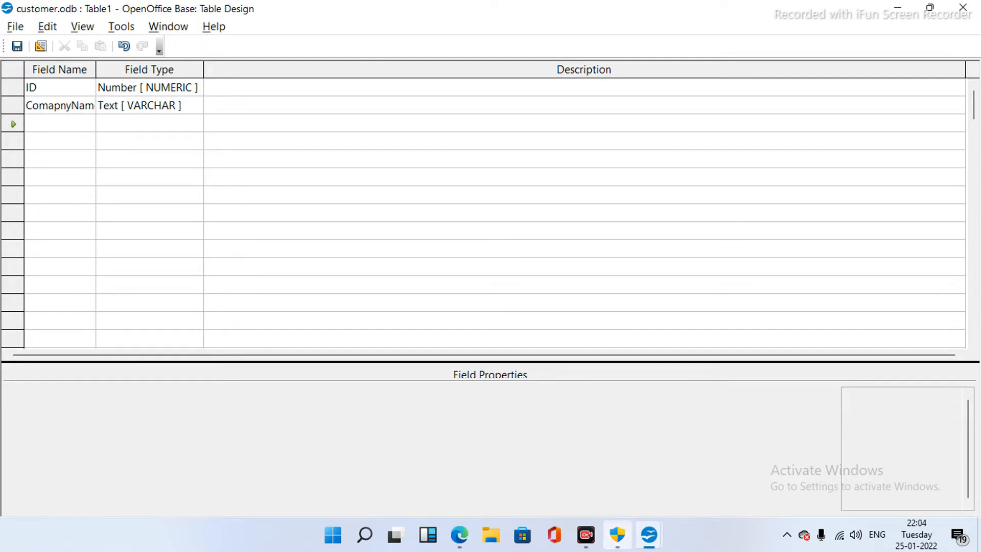
{"action": "type", "text": "Email"}
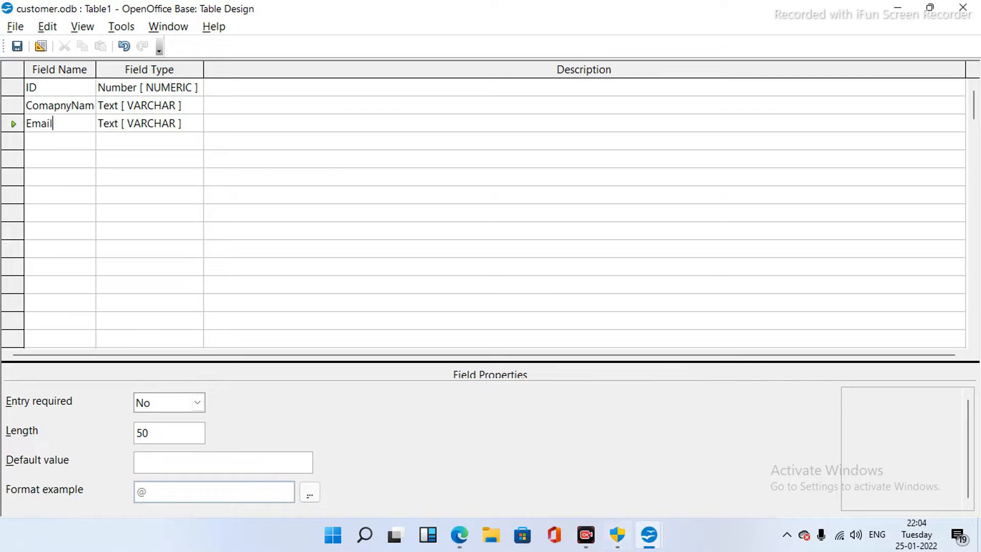
- Set the ID field's Entry required to Yes and save the table design
{"action": "left_click", "coordinate": [196, 88]}
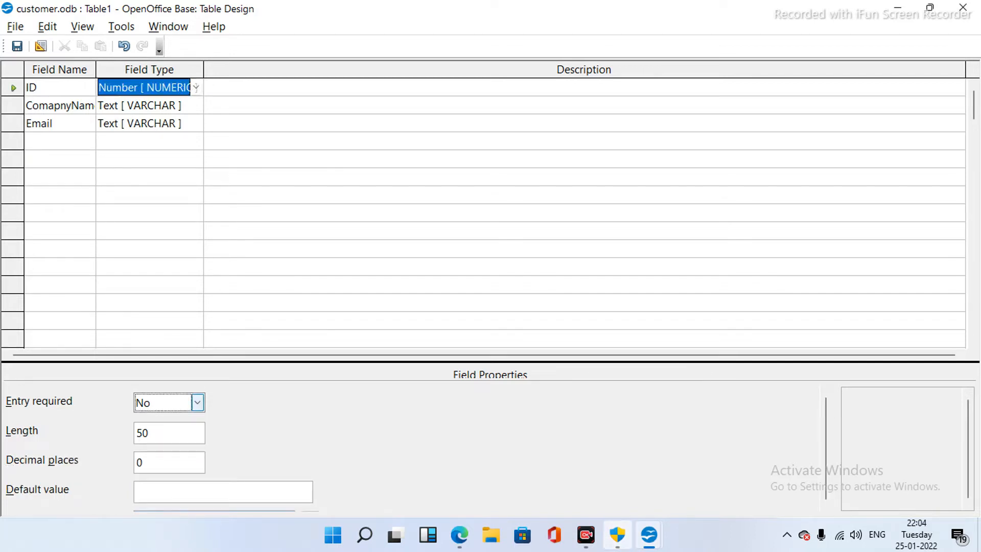
{"action": "left_click", "coordinate": [197, 402]}
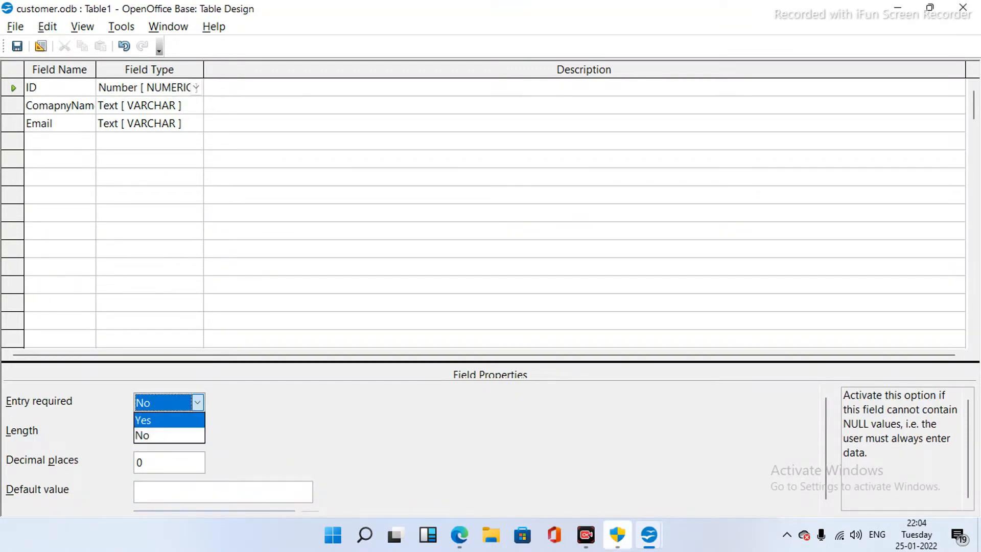
{"action": "left_click", "coordinate": [143, 420]}
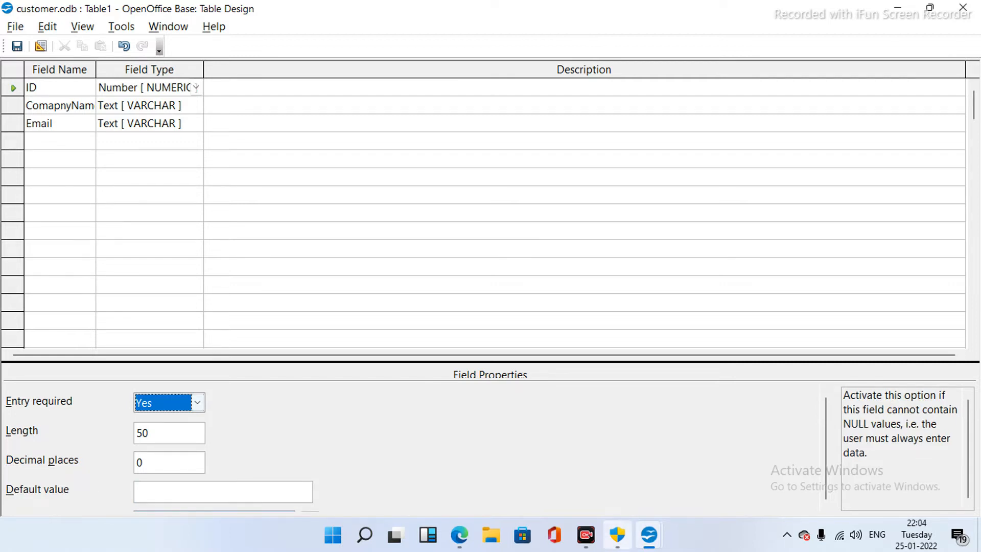
{"action": "left_click", "coordinate": [17, 46]}
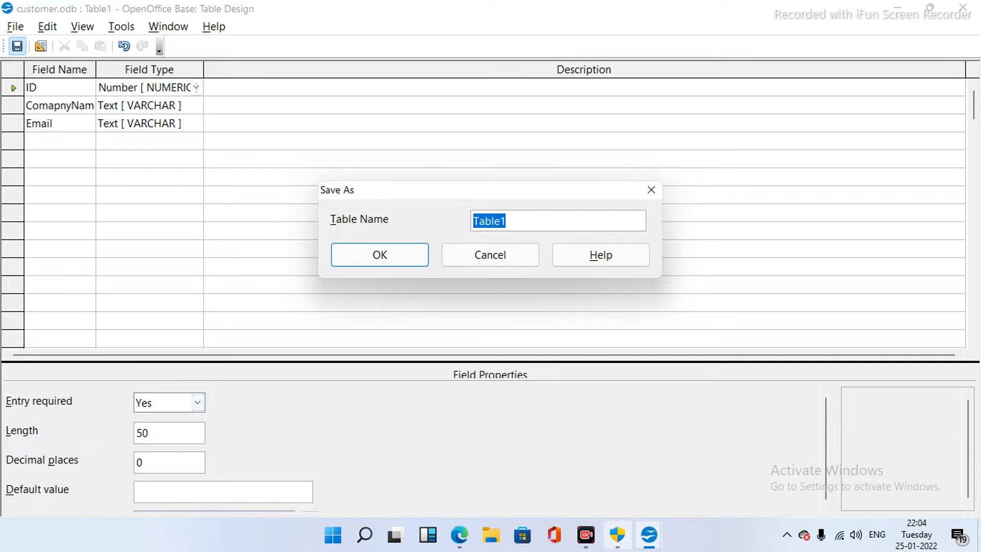
- Name the table cust, accept the ID1 primary key, and close Table Design
{"action": "type", "text": "cust"}
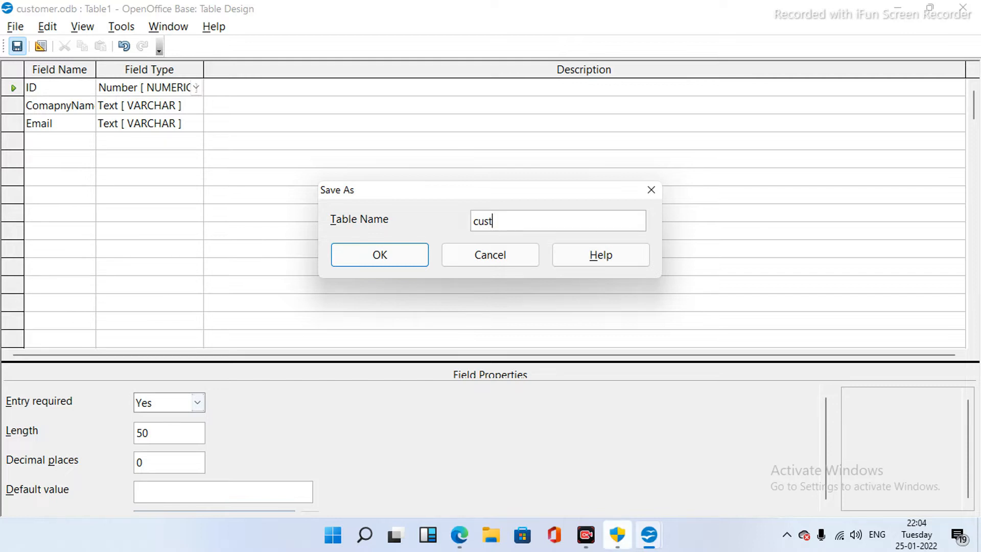
{"action": "key", "text": "Return"}
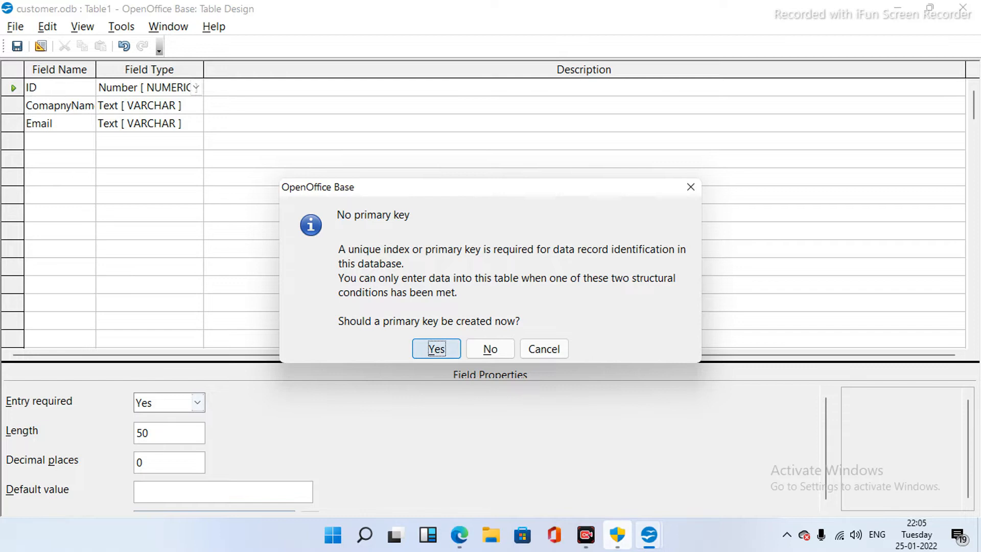
{"action": "key", "text": "Return"}
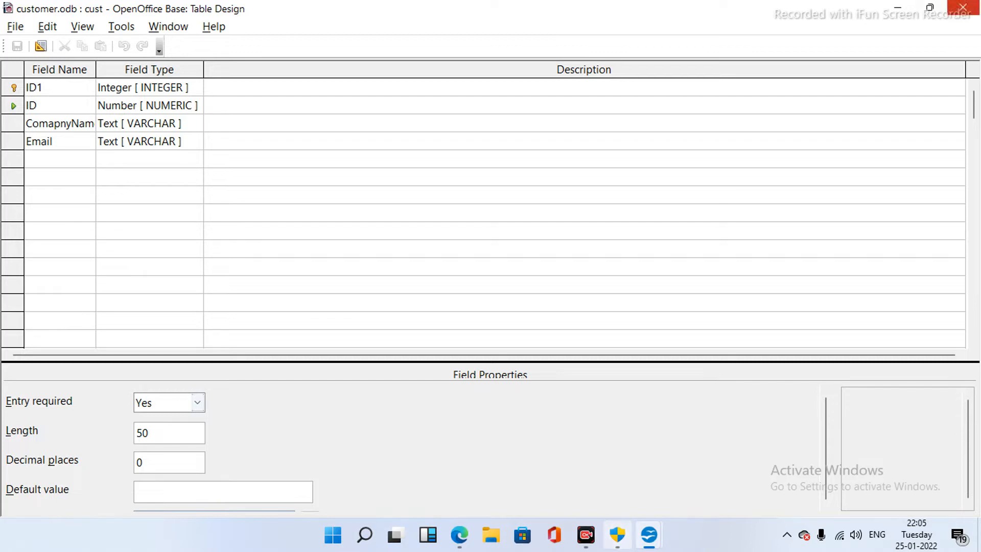
{"action": "left_click", "coordinate": [963, 8]}
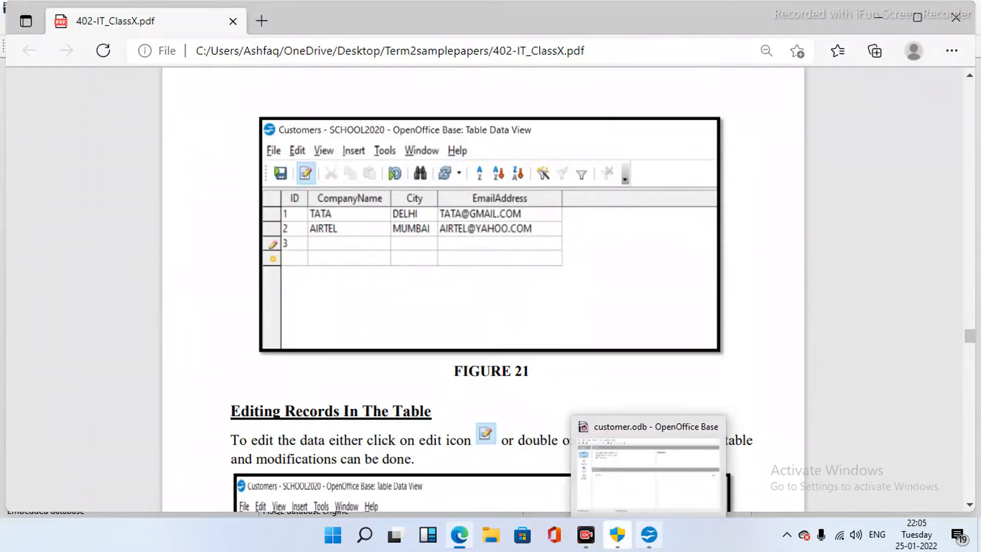
- Switch from Edge back to the customer.odb database window
{"action": "left_click", "coordinate": [649, 535]}
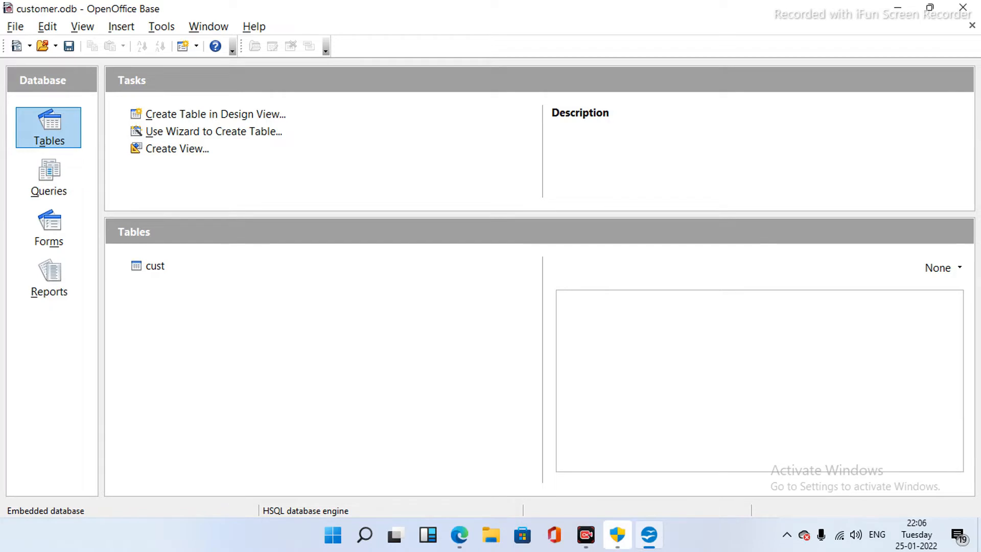
- Open the cust table in Table Data View for entering records
{"action": "key", "text": "super+plus"}
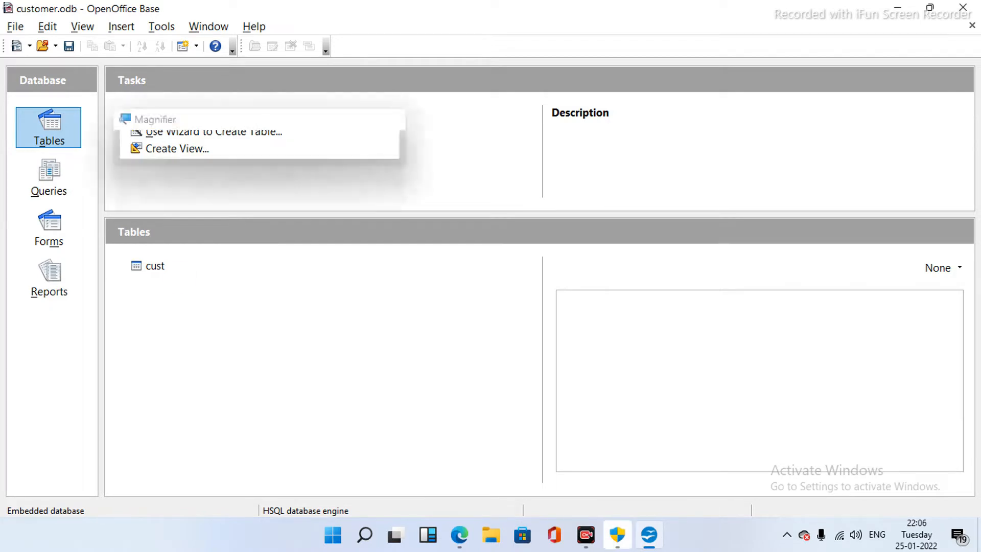
{"action": "left_click", "coordinate": [159, 267]}
{"action": "double_click", "coordinate": [145, 279]}
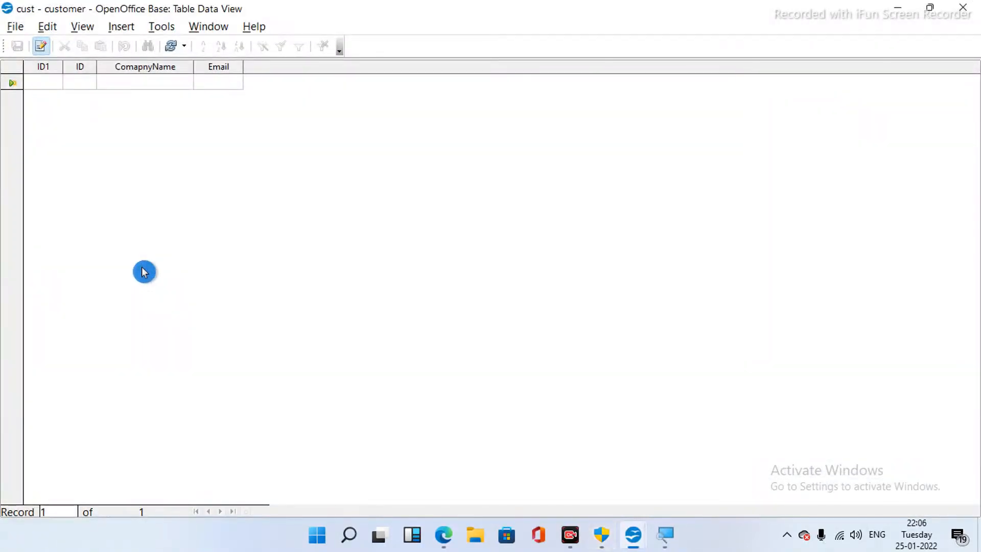
{"action": "key", "text": "super+plus"}
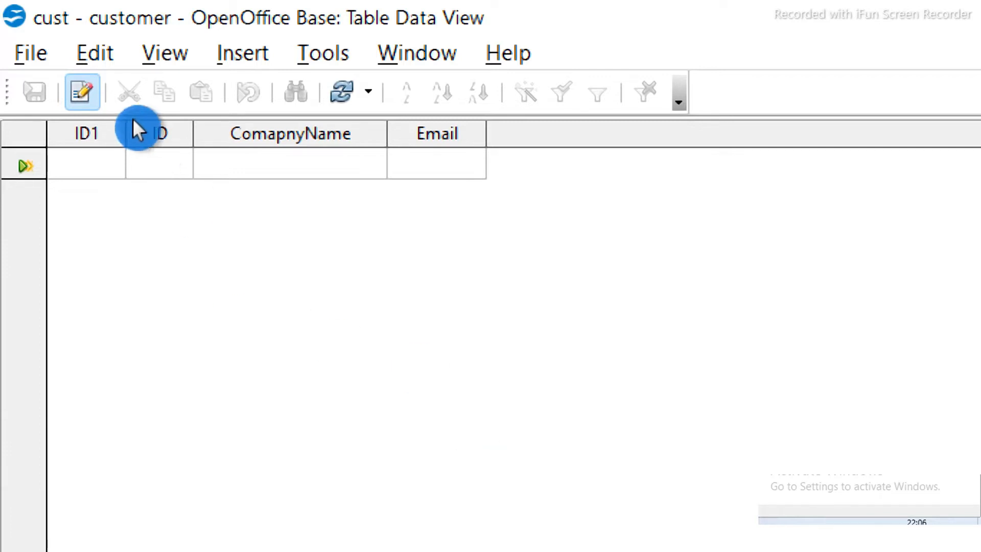
- Enter and save a record with ID 101, company TATA and its Gmail e-mail address
{"action": "left_click", "coordinate": [149, 166]}
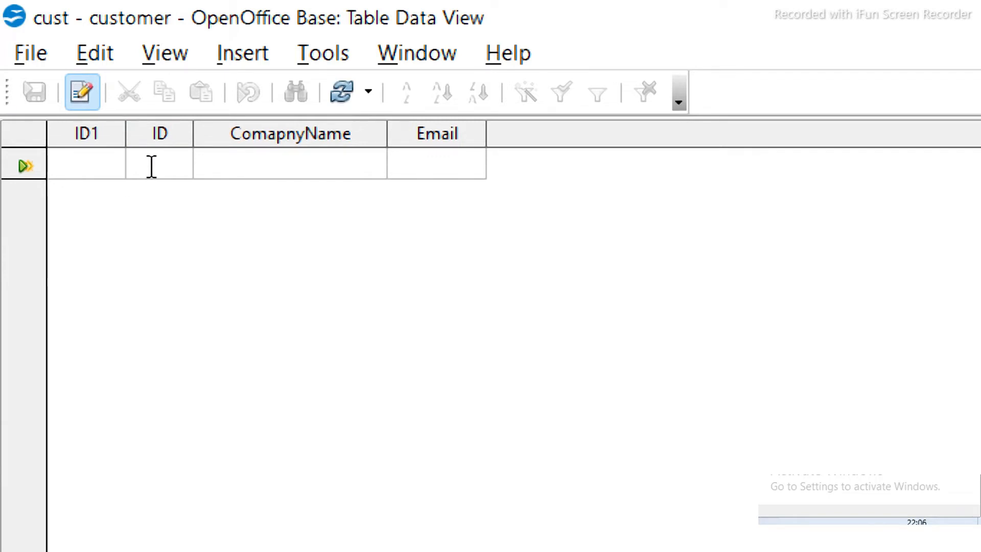
{"action": "type", "text": "01"}
{"action": "key", "text": "BackSpace"}
{"action": "key", "text": "BackSpace"}
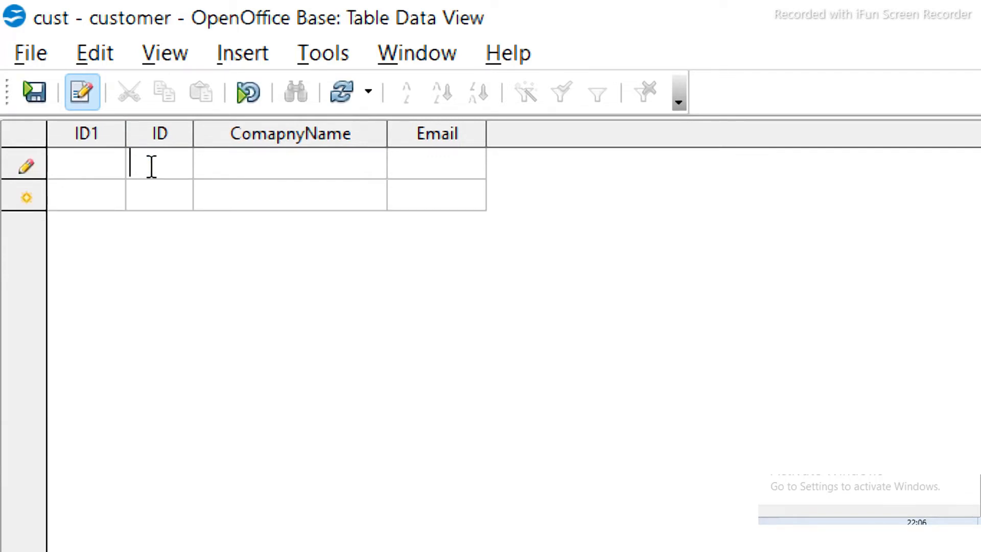
{"action": "type", "text": "101"}
{"action": "left_click", "coordinate": [149, 167]}
{"action": "key", "text": "Tab"}
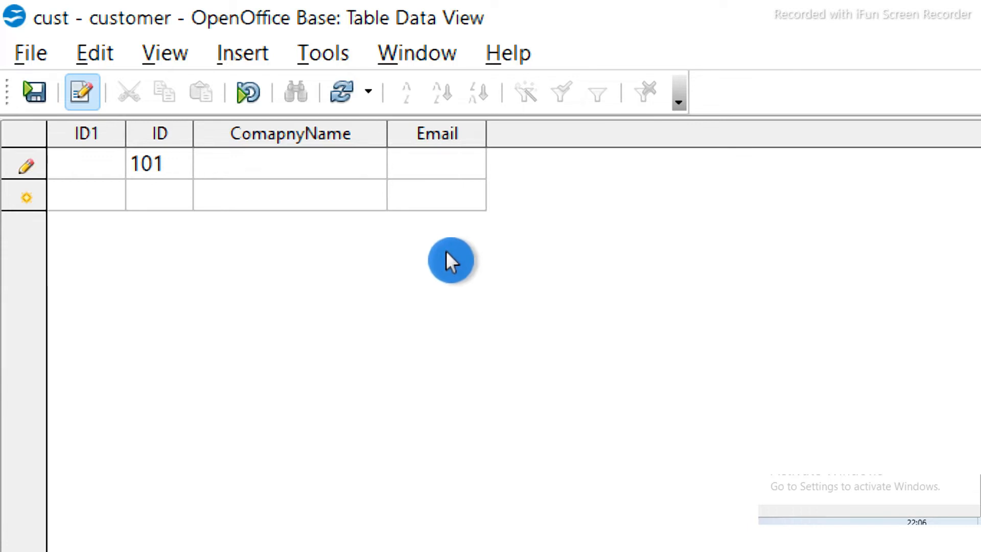
{"action": "type", "text": "TATA"}
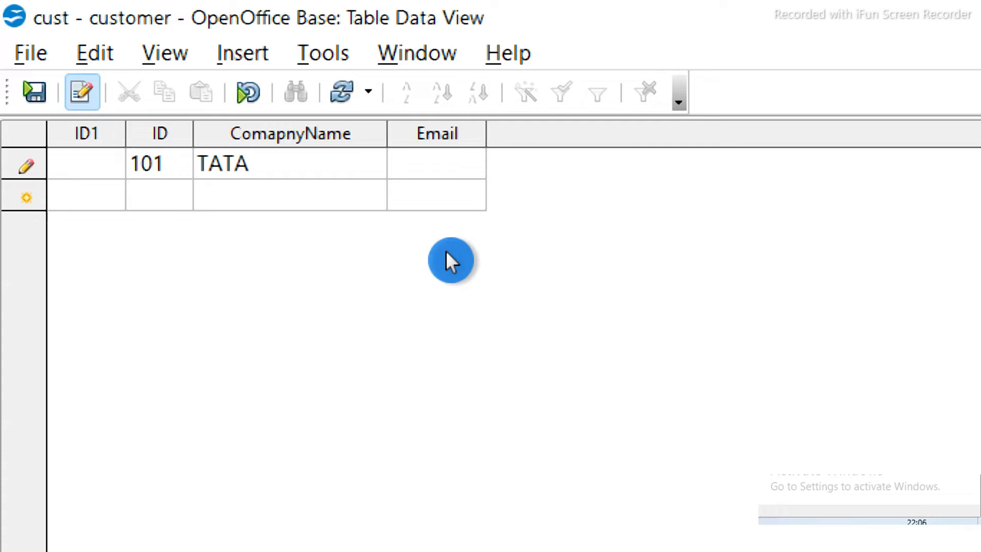
{"action": "key", "text": "Tab"}
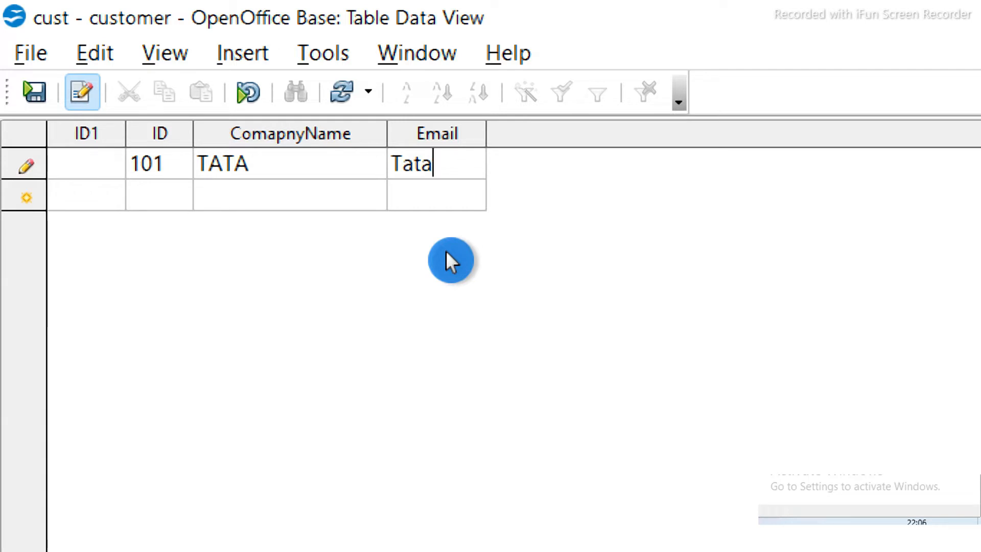
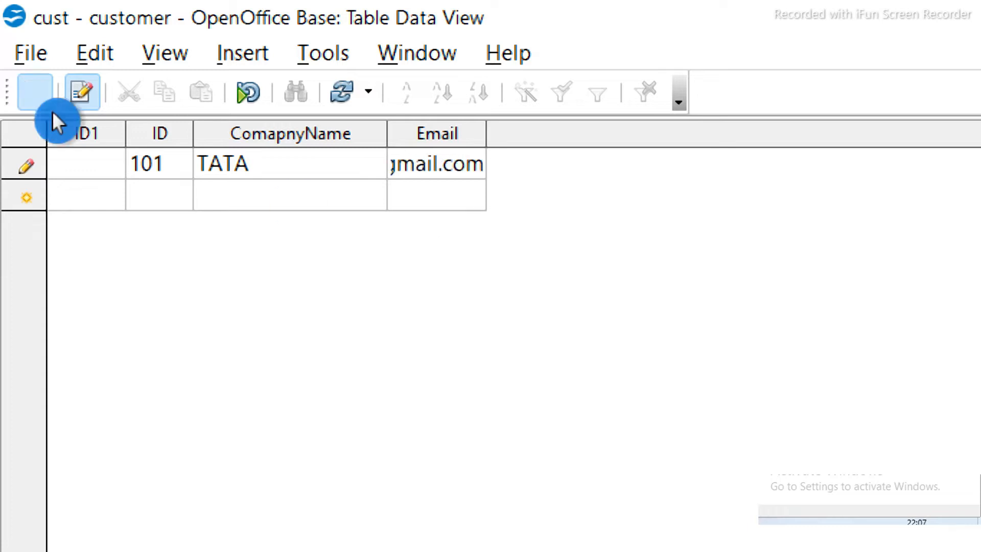
{"action": "left_click", "coordinate": [158, 189]}
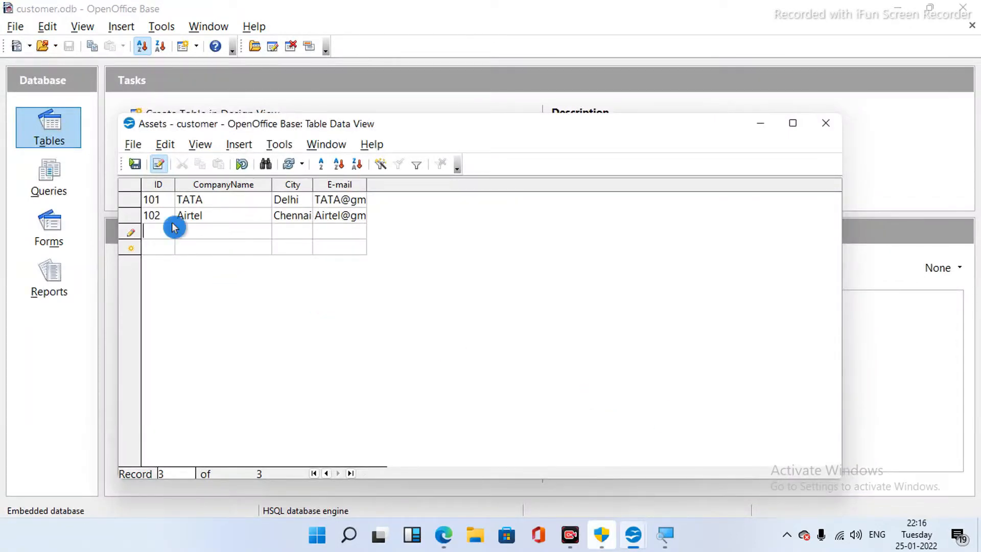
- Enter and save record 103: BSNL, Hyderabad, with its Gmail e-mail address
{"action": "type", "text": "10"}
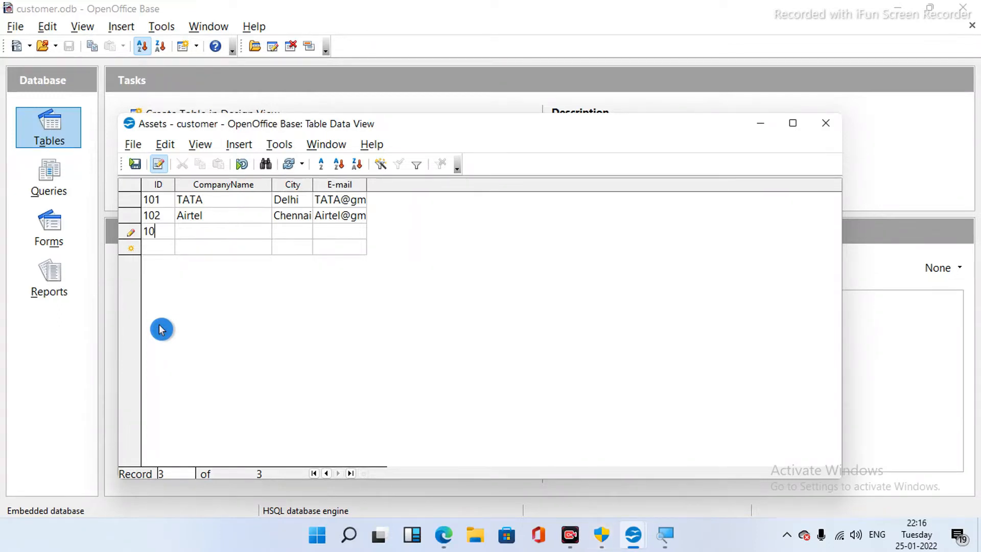
{"action": "type", "text": "2"}
{"action": "key", "text": "BackSpace"}
{"action": "type", "text": "3"}
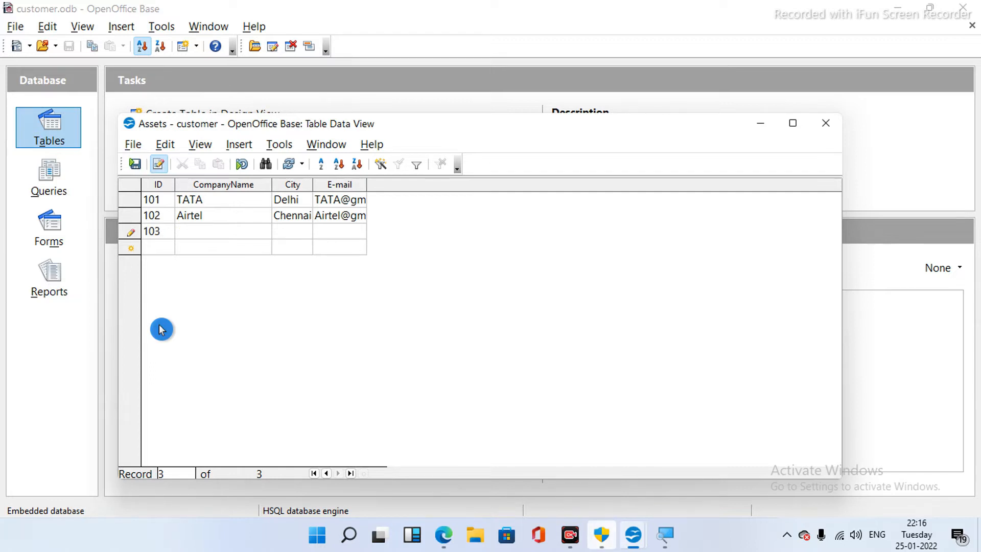
{"action": "type", "text": "BSNL"}
{"action": "key", "text": "Tab"}
{"action": "type", "text": "Hyderab"}
{"action": "type", "text": "ad"}
{"action": "key", "text": "Tab"}
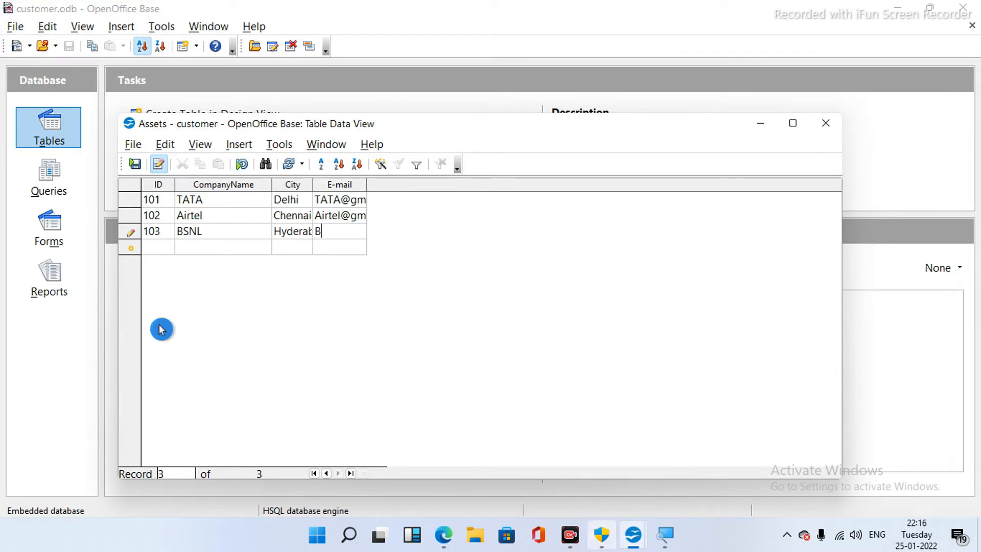
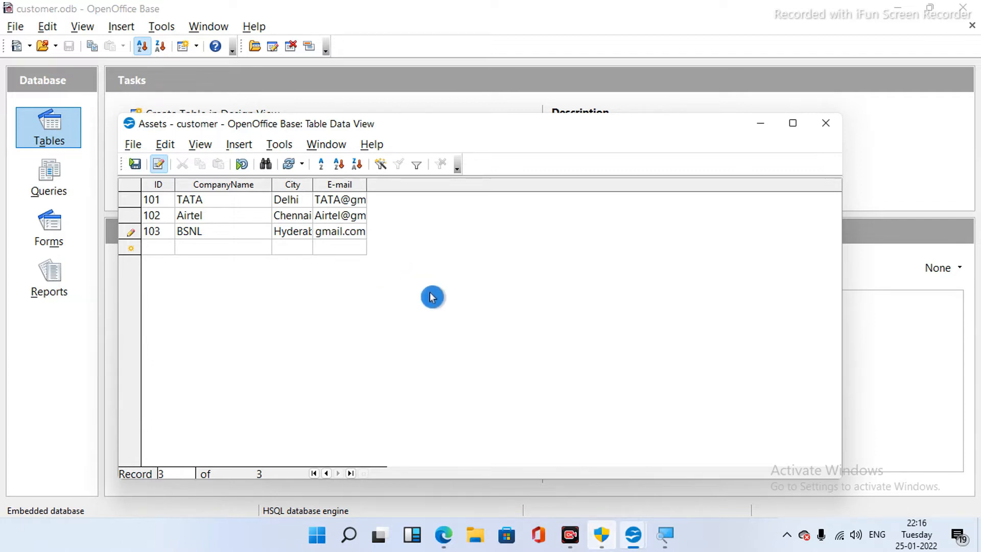
{"action": "left_click", "coordinate": [136, 166]}
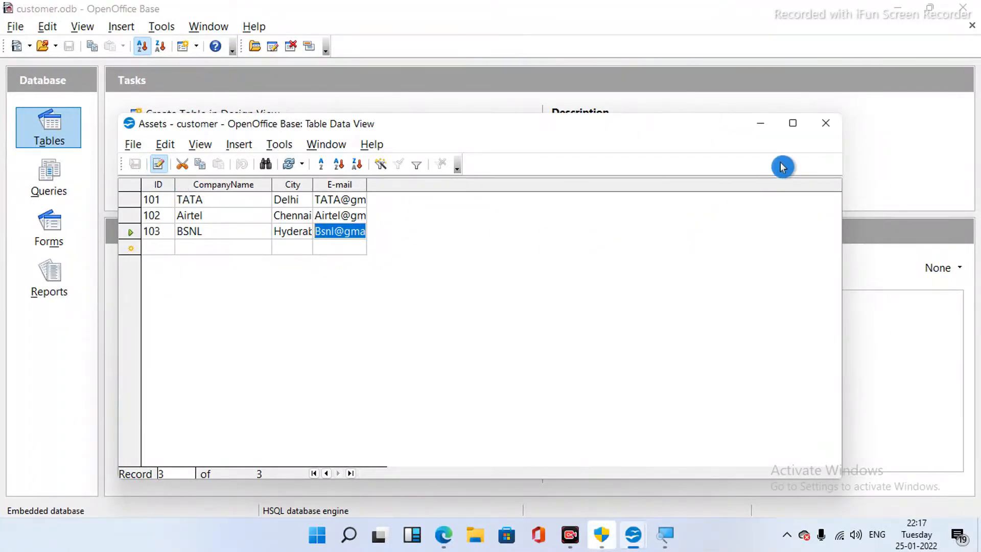
- Rename the Assets table to customerdetails, reopen its records, and return to the tutorial PDF
{"action": "left_click", "coordinate": [829, 125]}
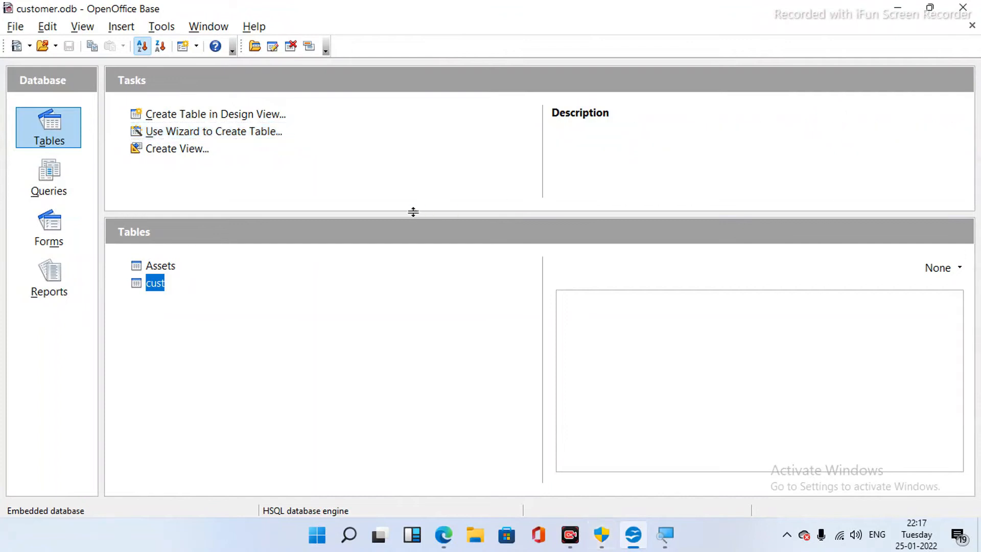
{"action": "left_click", "coordinate": [169, 267]}
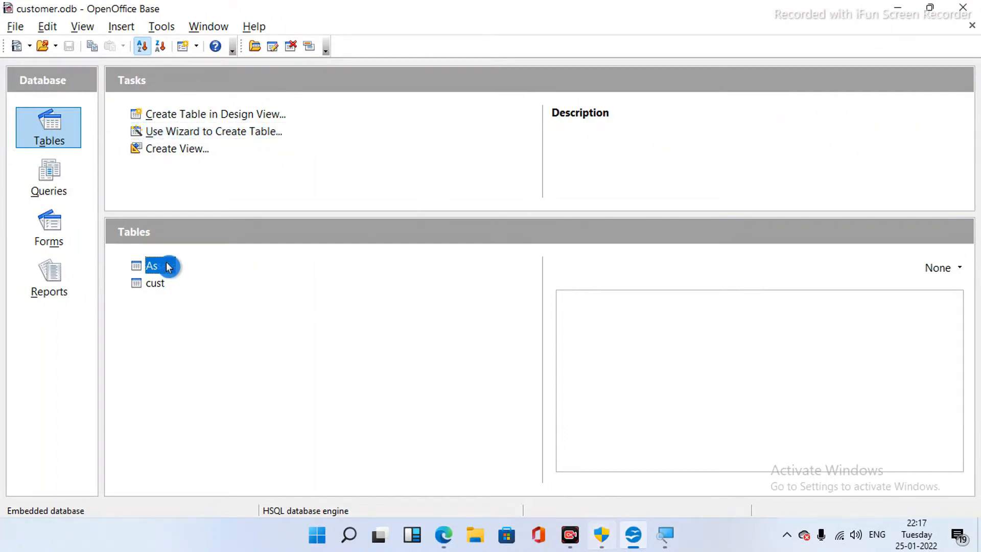
{"action": "right_click", "coordinate": [168, 267]}
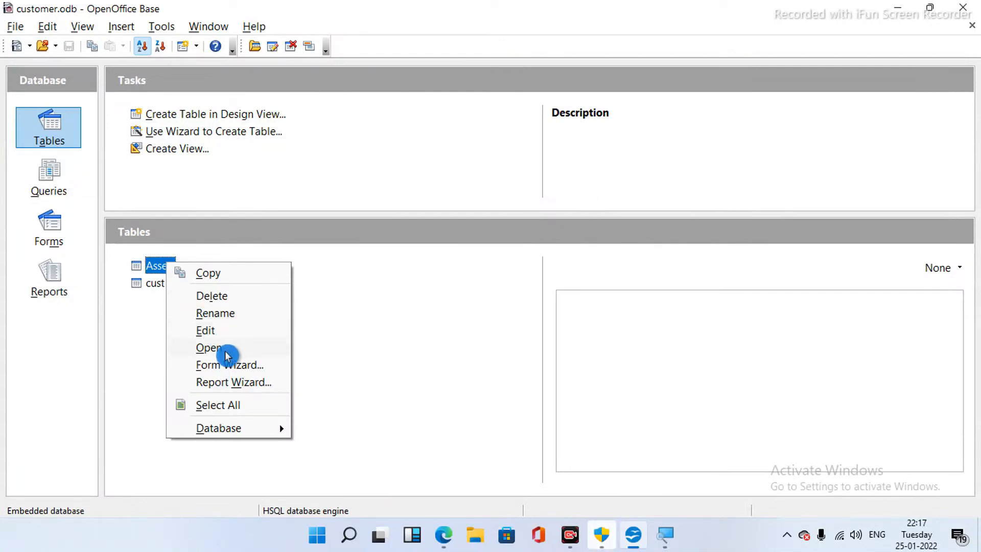
{"action": "left_click", "coordinate": [231, 315]}
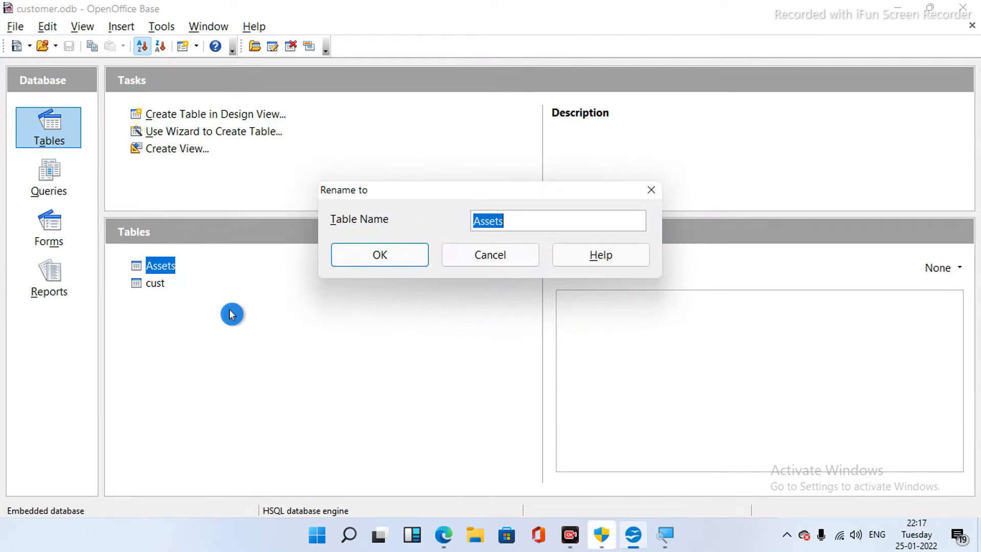
{"action": "type", "text": "cust"}
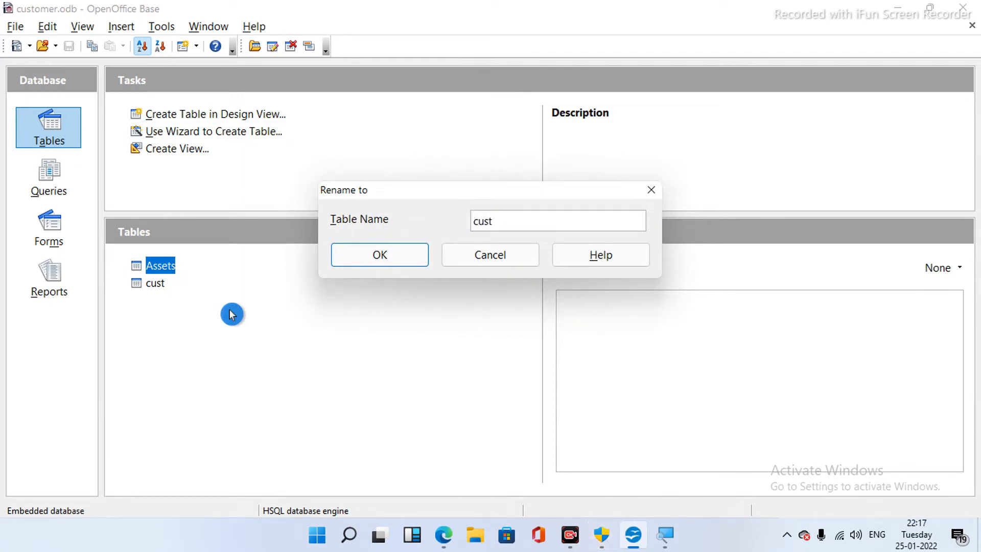
{"action": "type", "text": "omerde"}
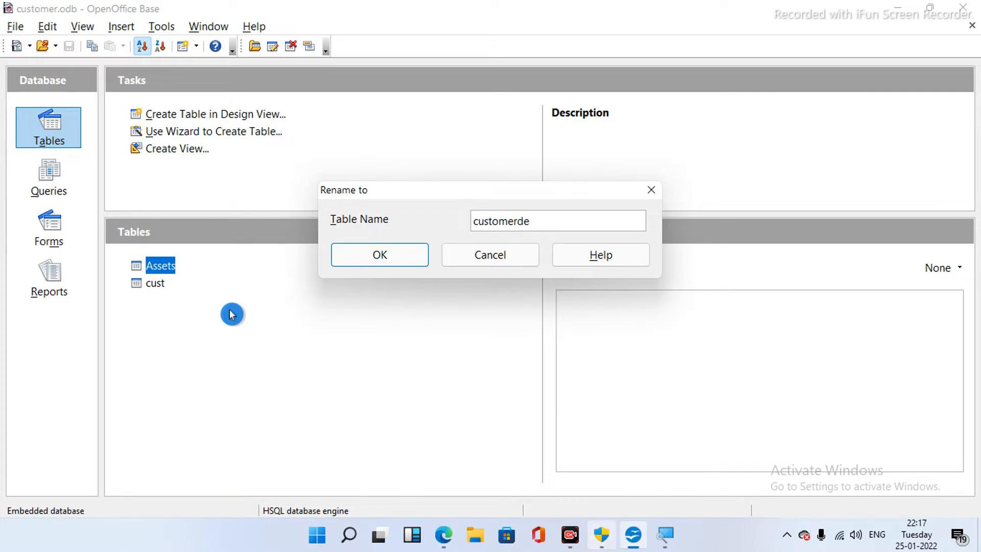
{"action": "type", "text": "tails"}
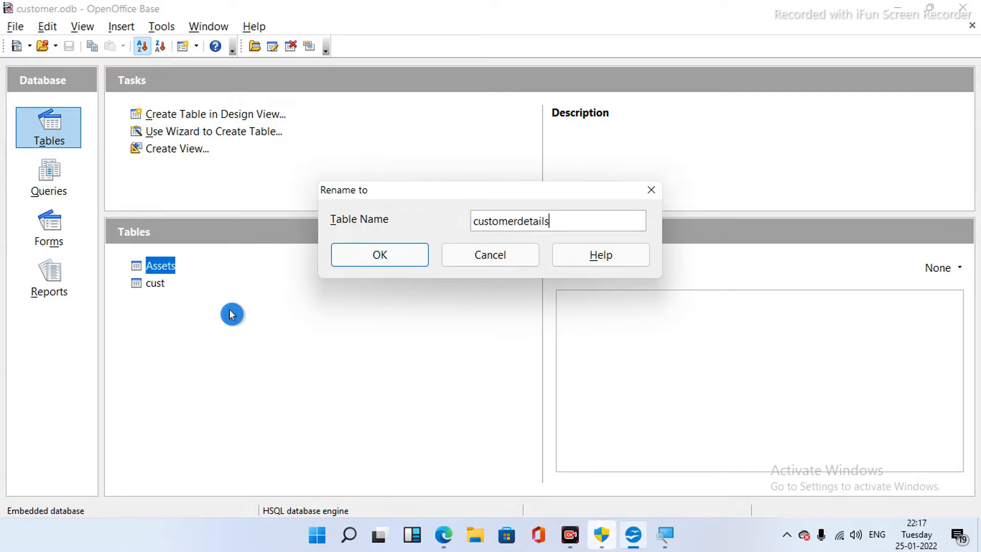
{"action": "key", "text": "Return"}
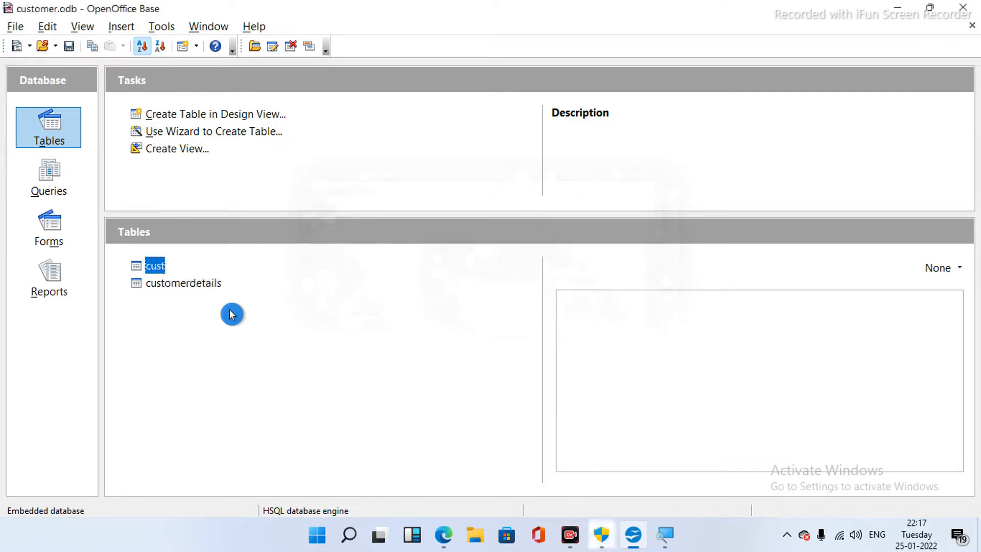
{"action": "double_click", "coordinate": [213, 282]}
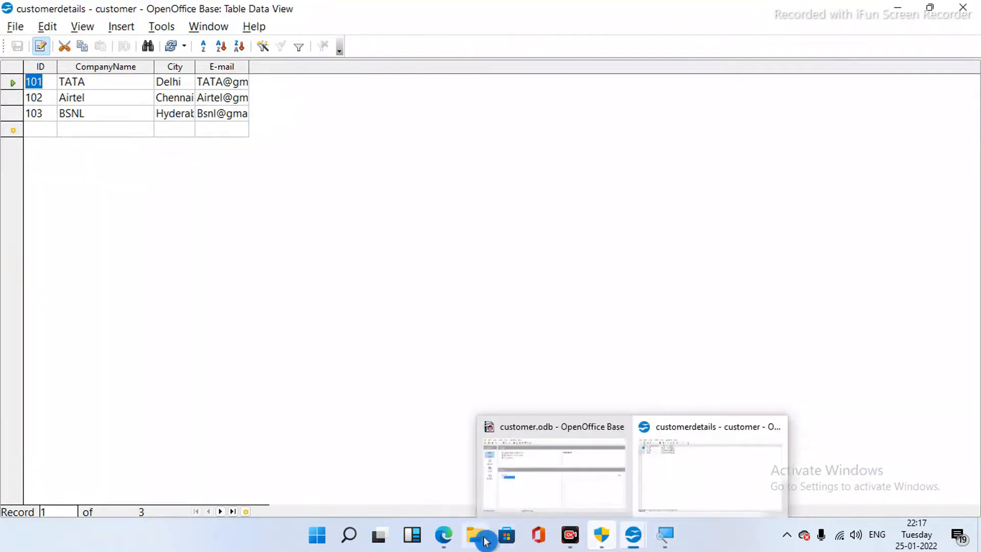
{"action": "left_click", "coordinate": [450, 538]}
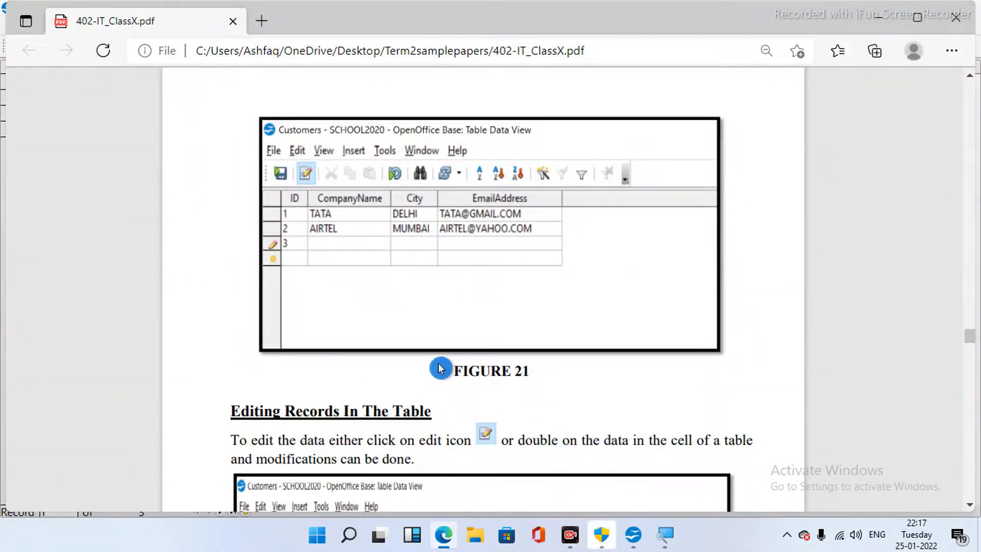
- Scroll the tutorial PDF up to Figure 20, then down to the Editing Records In The Table section
{"action": "scroll", "coordinate": [440, 368], "scroll_direction": "up", "scroll_amount": 1}
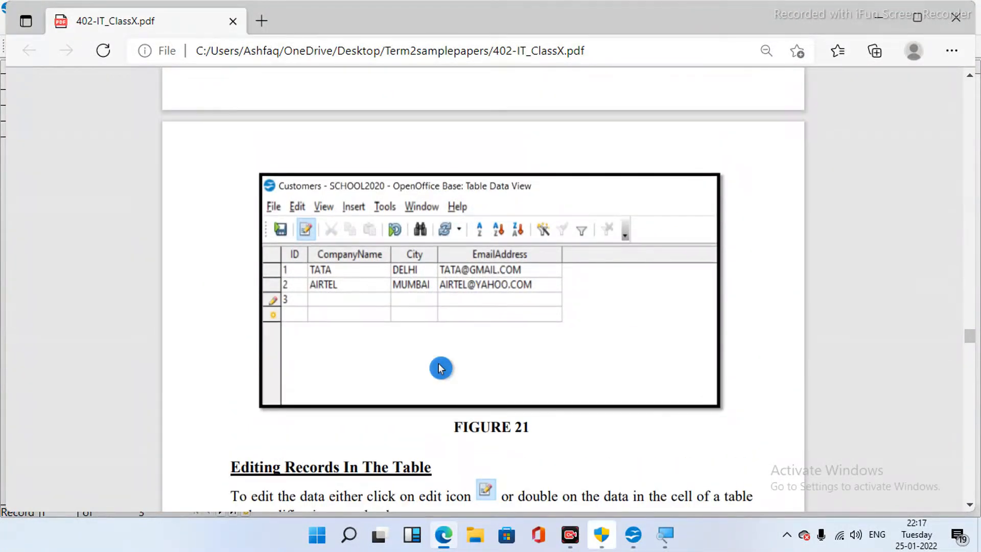
{"action": "scroll", "coordinate": [441, 368], "scroll_direction": "up", "scroll_amount": 5}
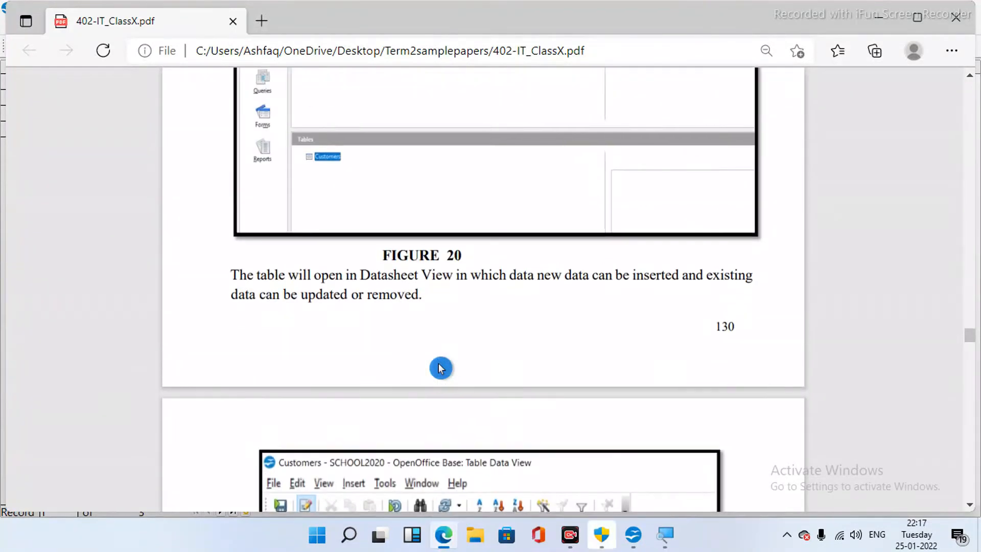
{"action": "scroll", "coordinate": [440, 368], "scroll_direction": "up", "scroll_amount": 3}
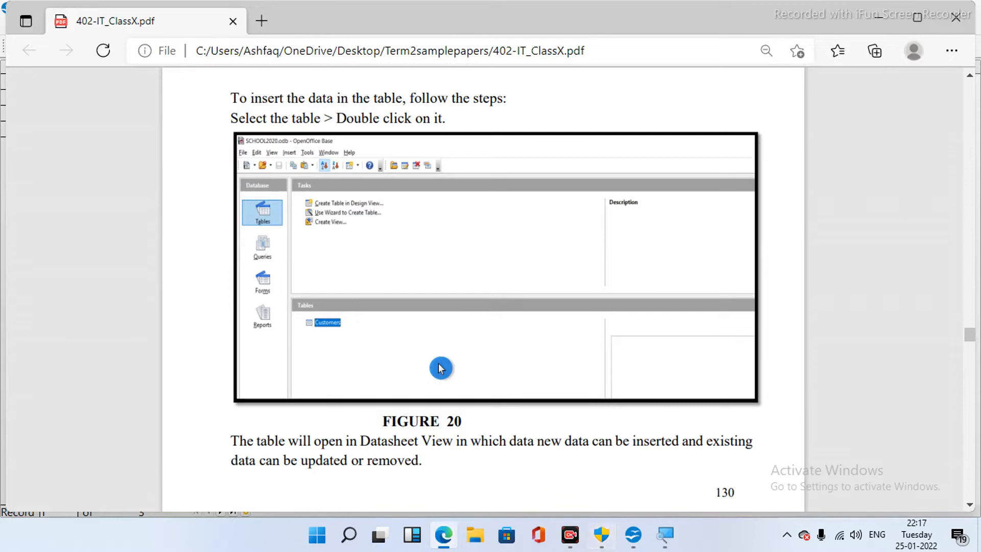
{"action": "scroll", "coordinate": [441, 367], "scroll_direction": "down", "scroll_amount": 1}
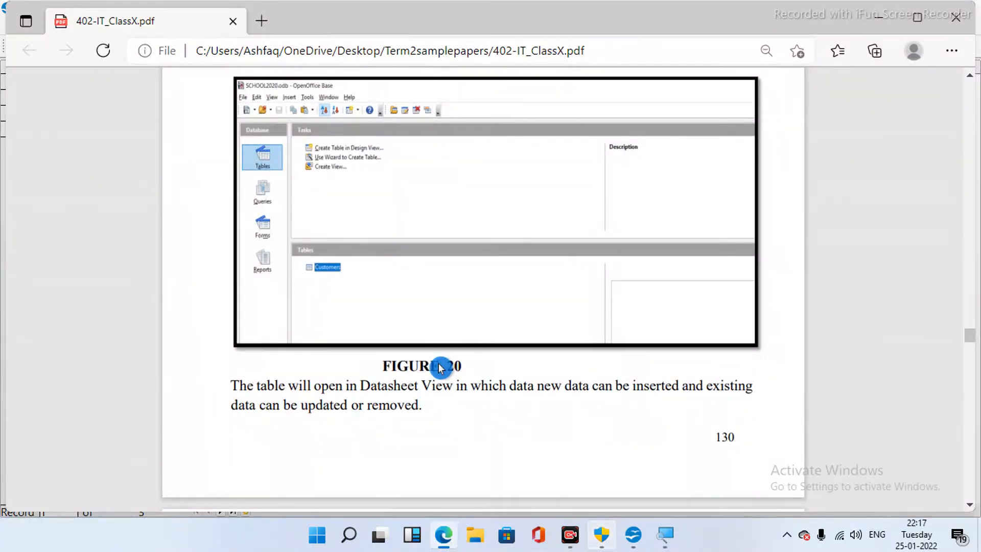
{"action": "scroll", "coordinate": [440, 368], "scroll_direction": "down", "scroll_amount": 1}
{"action": "scroll", "coordinate": [441, 368], "scroll_direction": "down", "scroll_amount": 1}
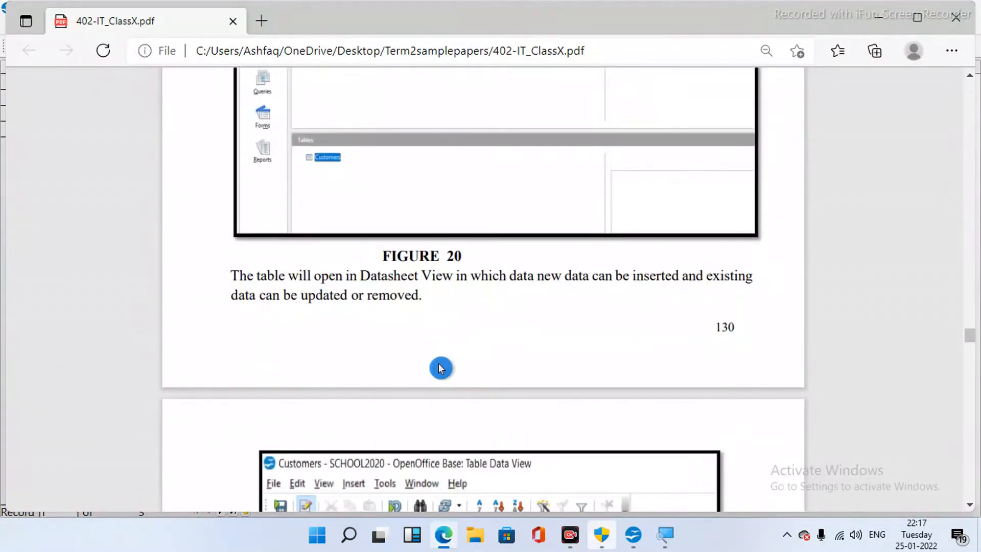
{"action": "scroll", "coordinate": [441, 368], "scroll_direction": "down", "scroll_amount": 4}
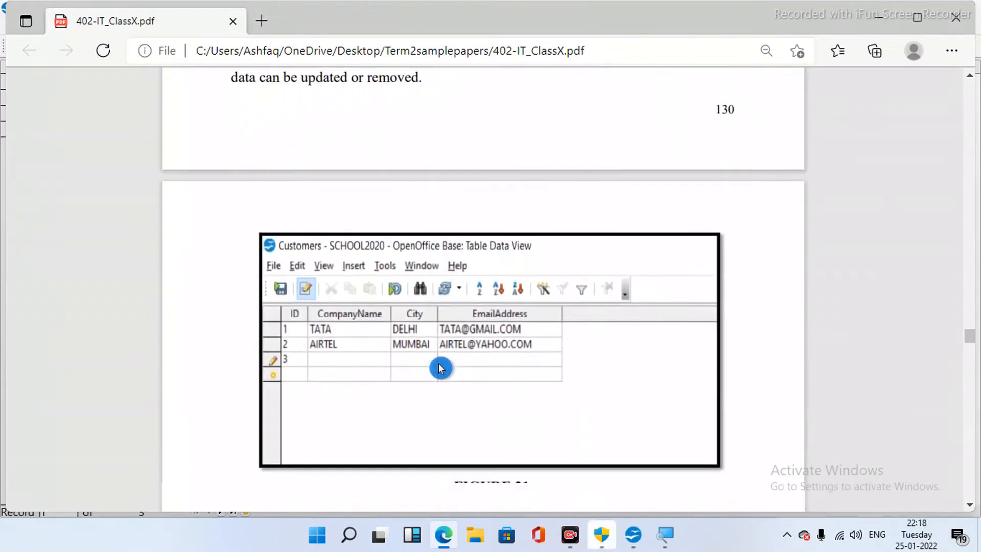
{"action": "scroll", "coordinate": [441, 368], "scroll_direction": "down", "scroll_amount": 1}
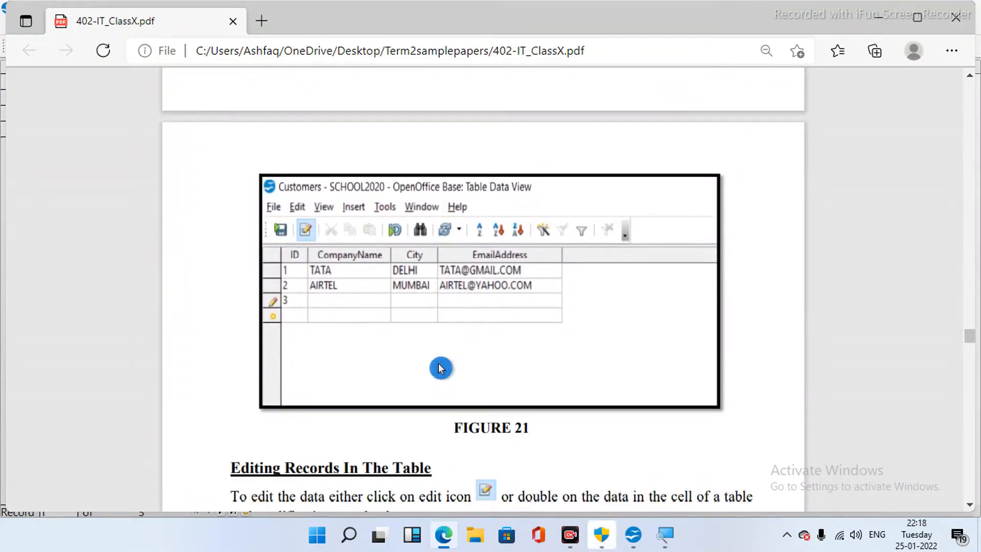
{"action": "scroll", "coordinate": [440, 367], "scroll_direction": "down", "scroll_amount": 1}
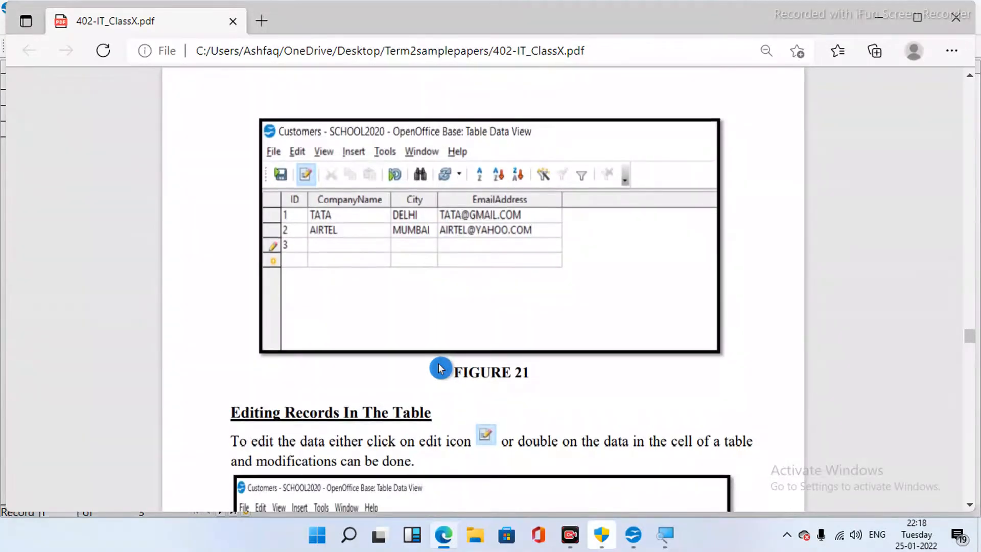
{"action": "scroll", "coordinate": [440, 368], "scroll_direction": "down", "scroll_amount": 1}
{"action": "scroll", "coordinate": [440, 368], "scroll_direction": "down", "scroll_amount": 3}
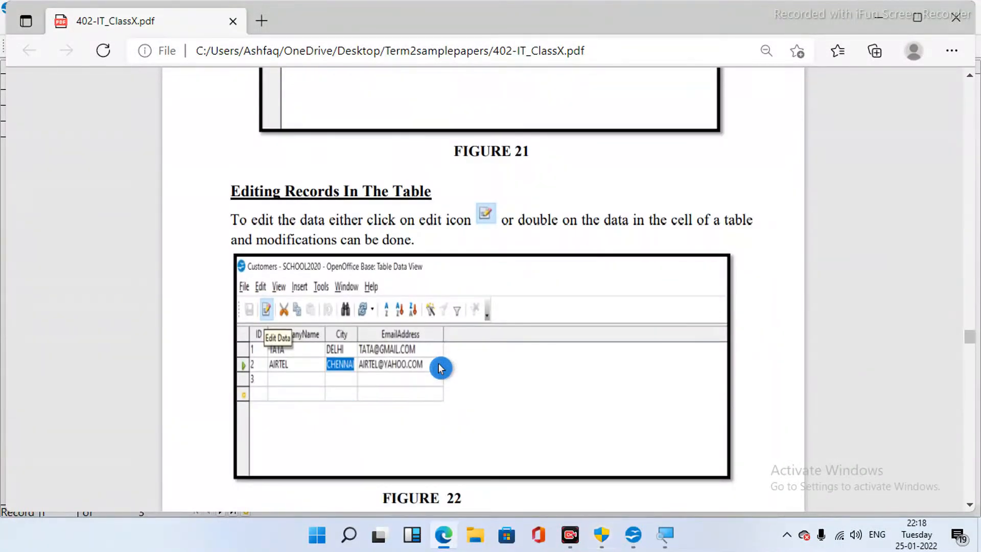
{"action": "scroll", "coordinate": [441, 368], "scroll_direction": "down", "scroll_amount": 1}
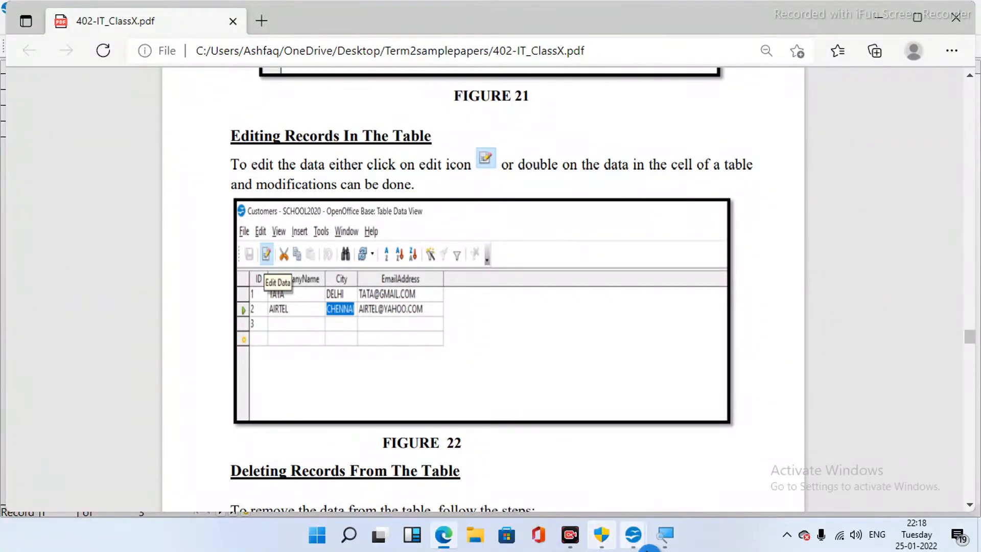
{"action": "mouse_move", "coordinate": [640, 543]}
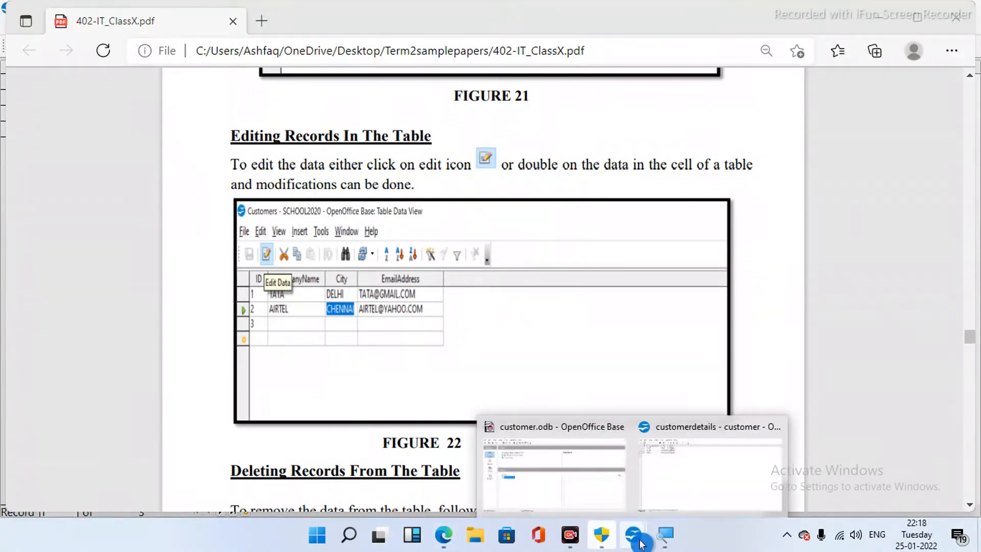
- In the customerdetails table, try changing BSNL to Vi, then discard the edit without saving
{"action": "left_click", "coordinate": [705, 475]}
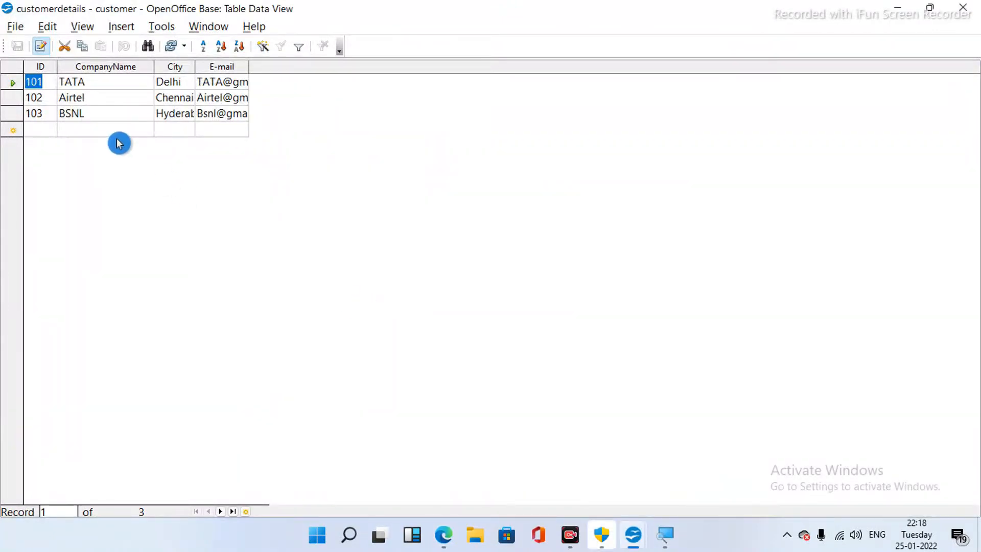
{"action": "left_click", "coordinate": [43, 49]}
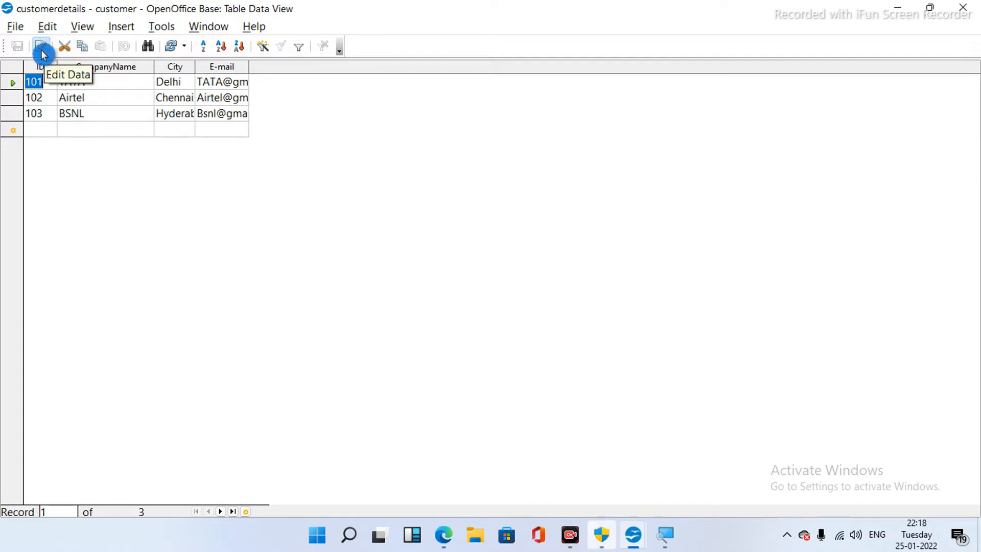
{"action": "left_click", "coordinate": [105, 111]}
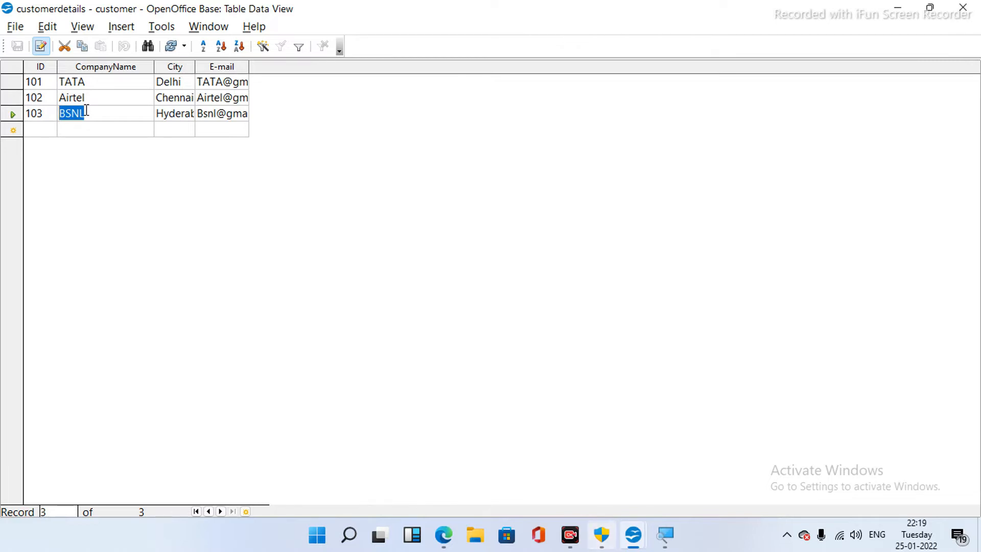
{"action": "type", "text": "Vi"}
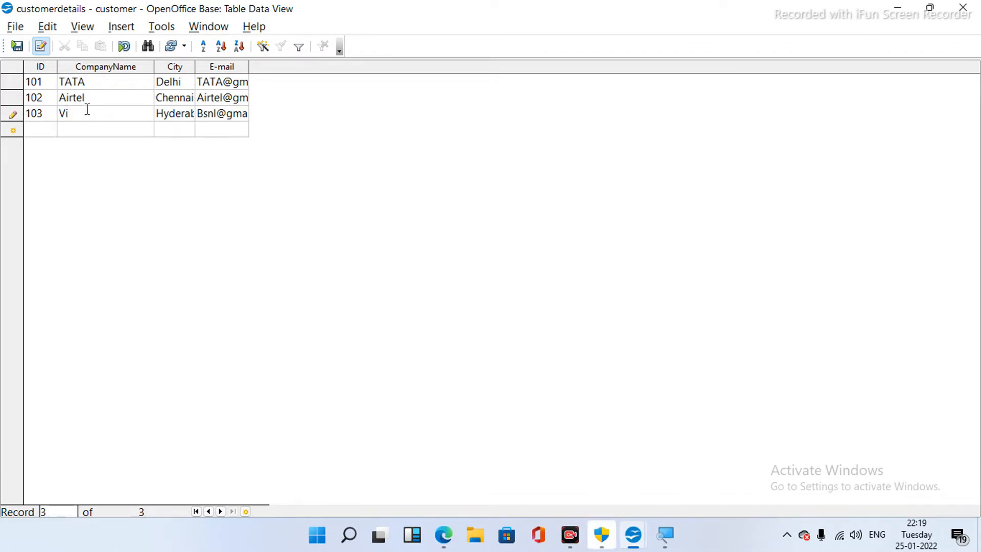
{"action": "left_click", "coordinate": [46, 51]}
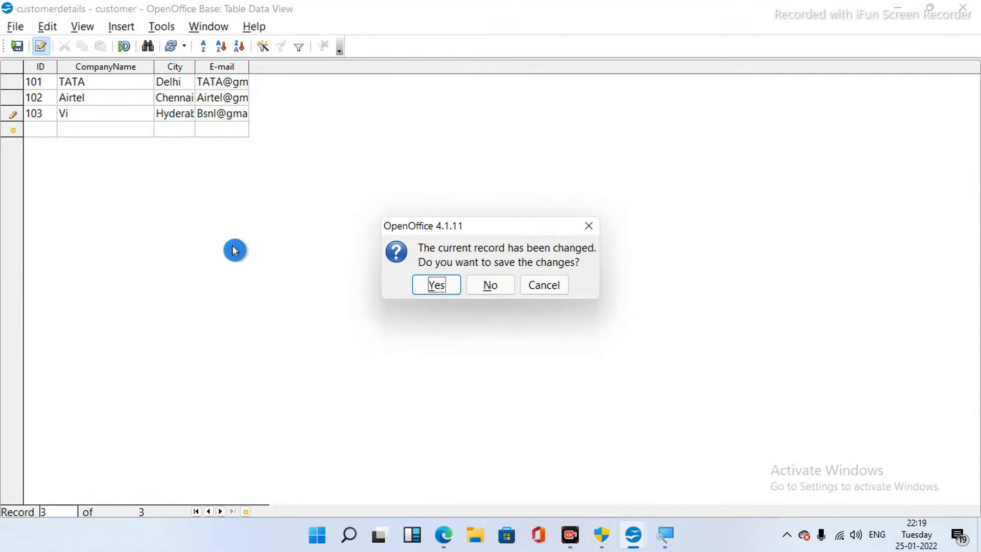
{"action": "left_click", "coordinate": [489, 286]}
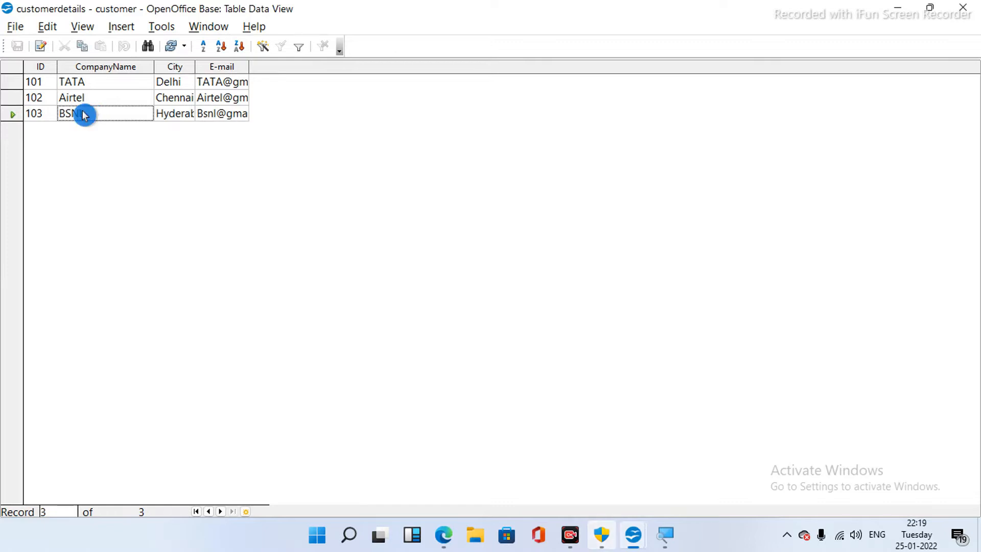
- Turn Edit Data back on with the Airtel record selected, then return to the tutorial PDF
{"action": "left_click", "coordinate": [45, 51]}
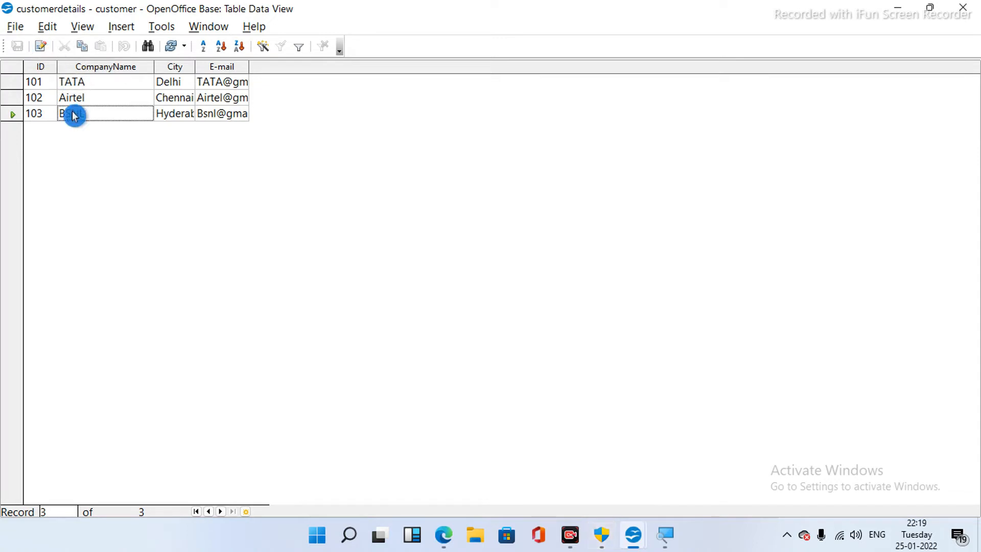
{"action": "left_click", "coordinate": [92, 99]}
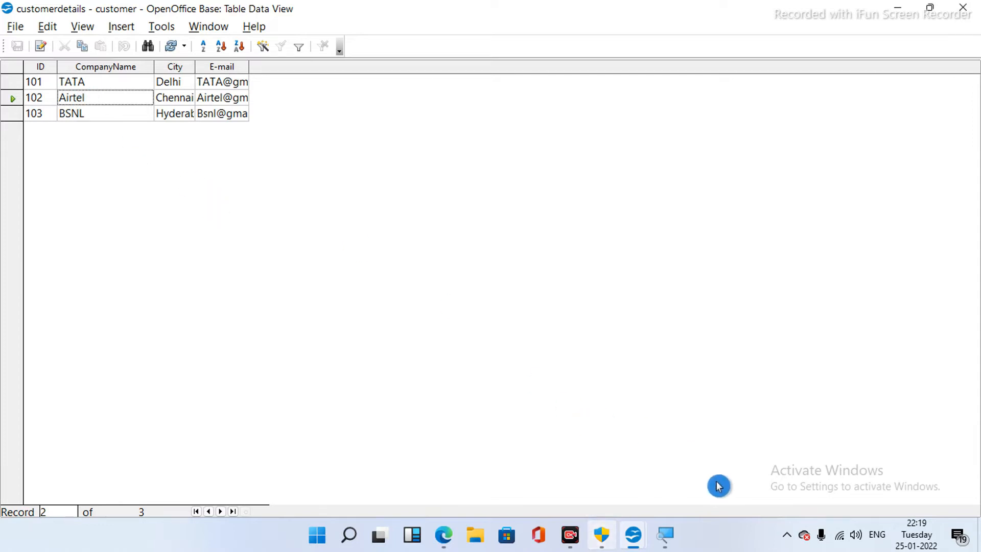
{"action": "key", "text": "ctrl+shift+m"}
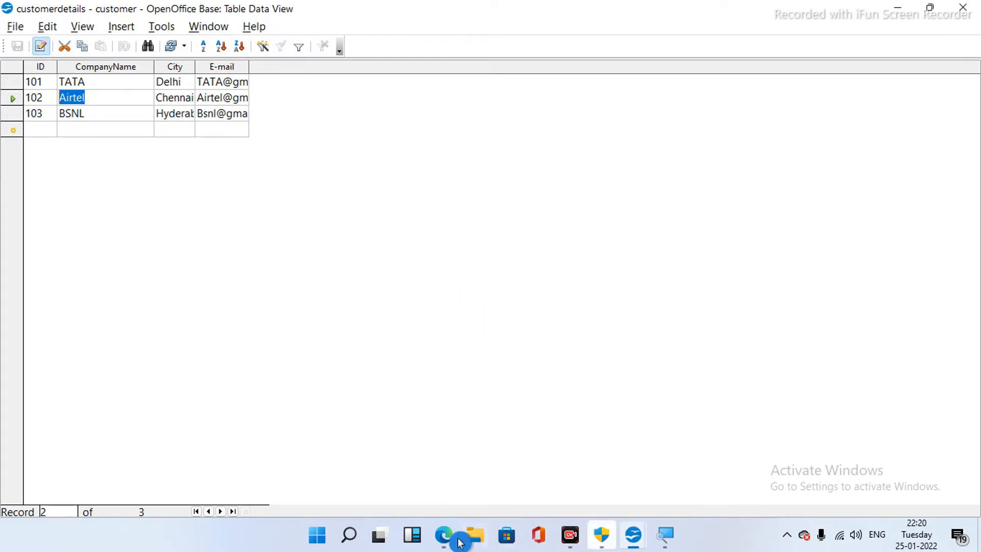
{"action": "mouse_move", "coordinate": [447, 534]}
{"action": "left_click", "coordinate": [451, 510]}
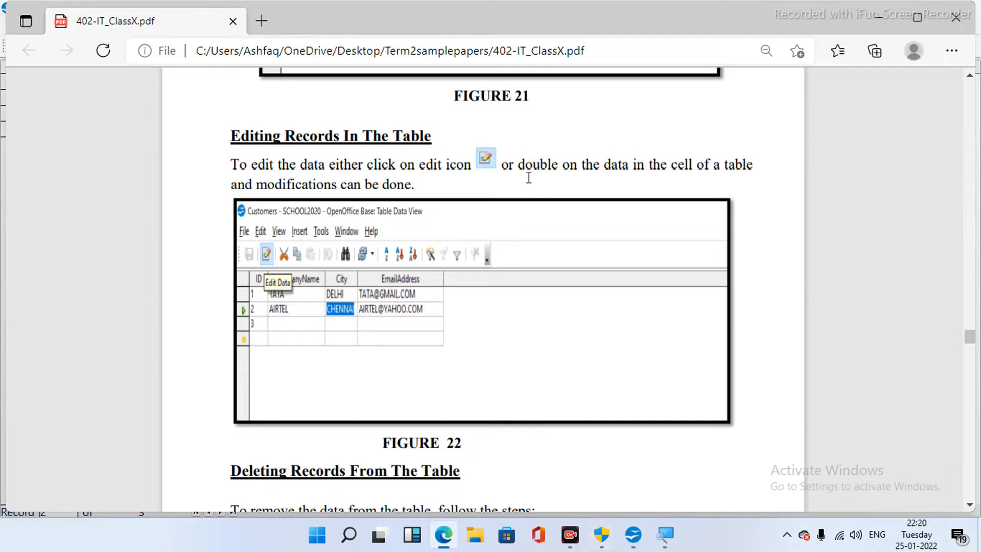
- Read the PDF past Deleting Records From The Table to Figure 23, then bring back the customerdetails table
{"action": "left_click", "coordinate": [664, 237]}
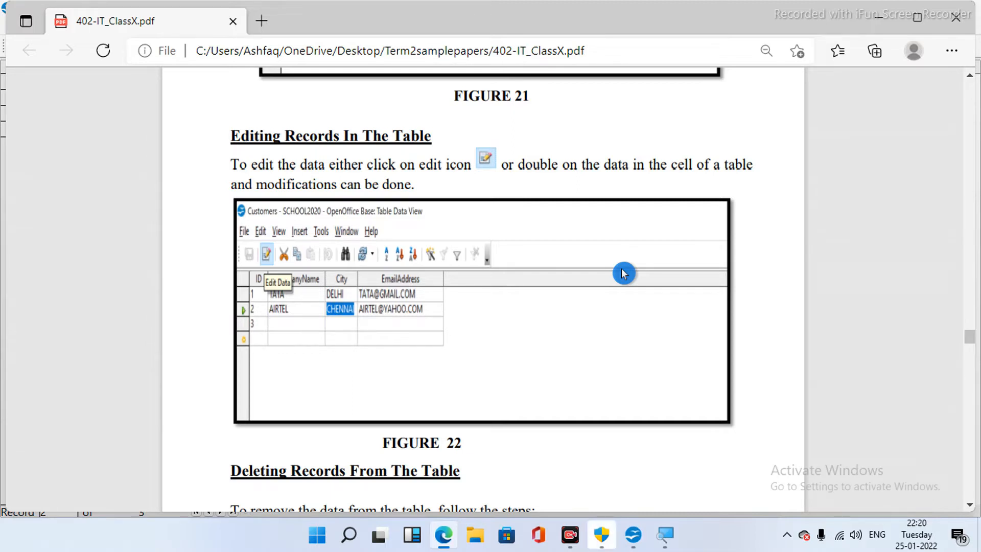
{"action": "scroll", "coordinate": [622, 271], "scroll_direction": "down", "scroll_amount": 5}
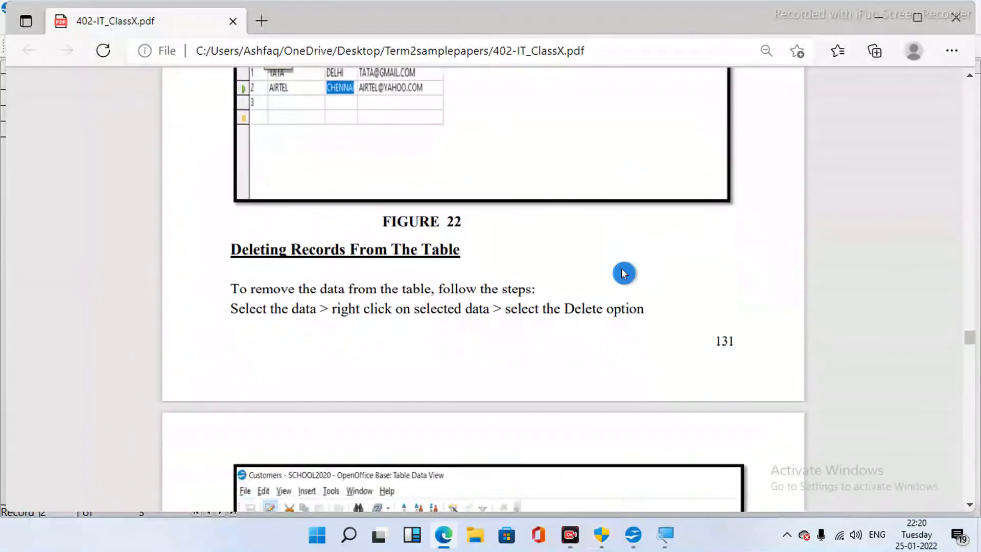
{"action": "scroll", "coordinate": [623, 274], "scroll_direction": "down", "scroll_amount": 1}
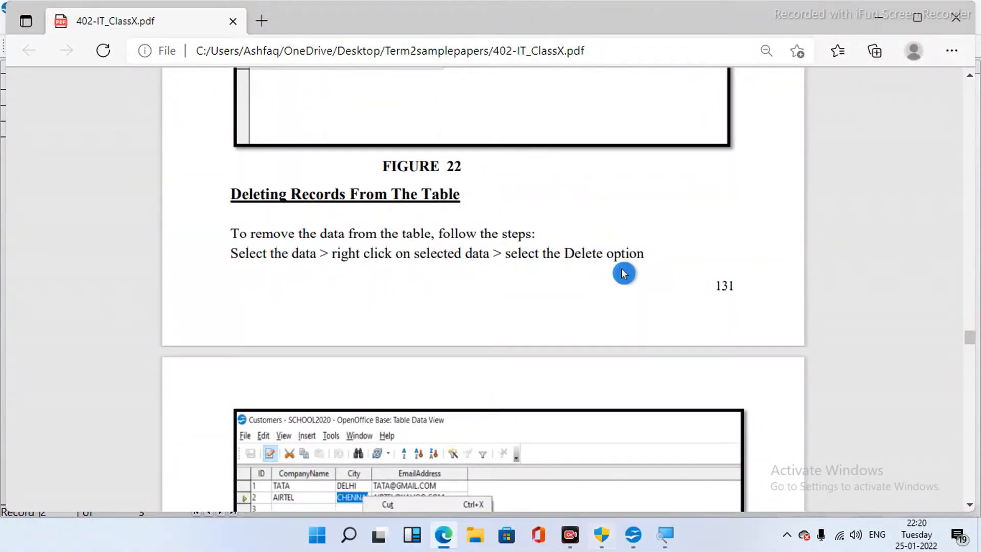
{"action": "scroll", "coordinate": [623, 273], "scroll_direction": "down", "scroll_amount": 1}
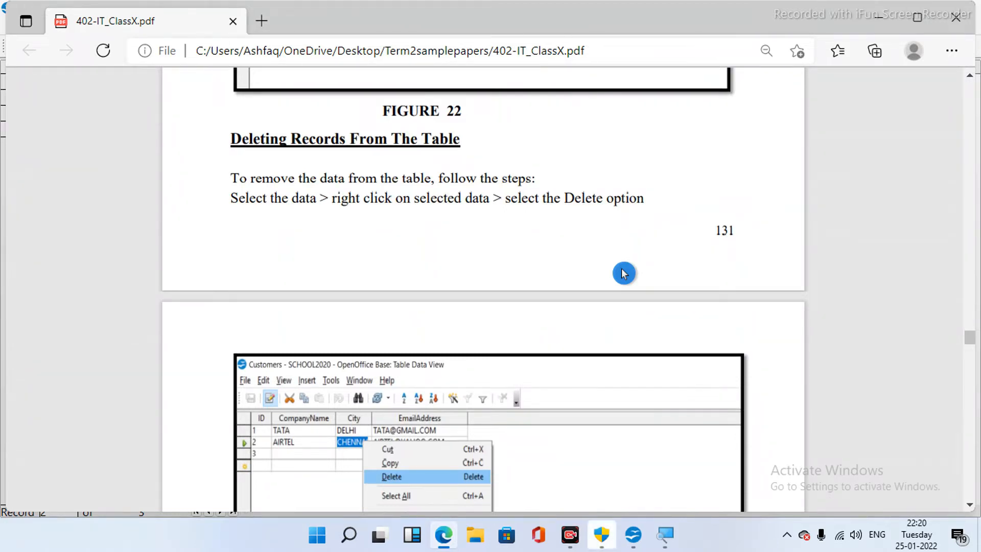
{"action": "scroll", "coordinate": [623, 273], "scroll_direction": "down", "scroll_amount": 3}
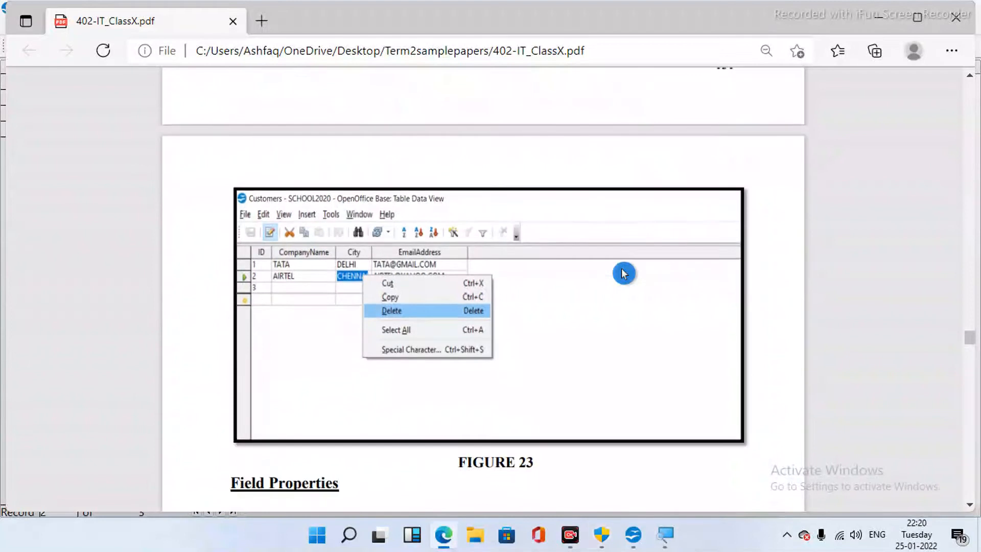
{"action": "scroll", "coordinate": [623, 274], "scroll_direction": "down", "scroll_amount": 1}
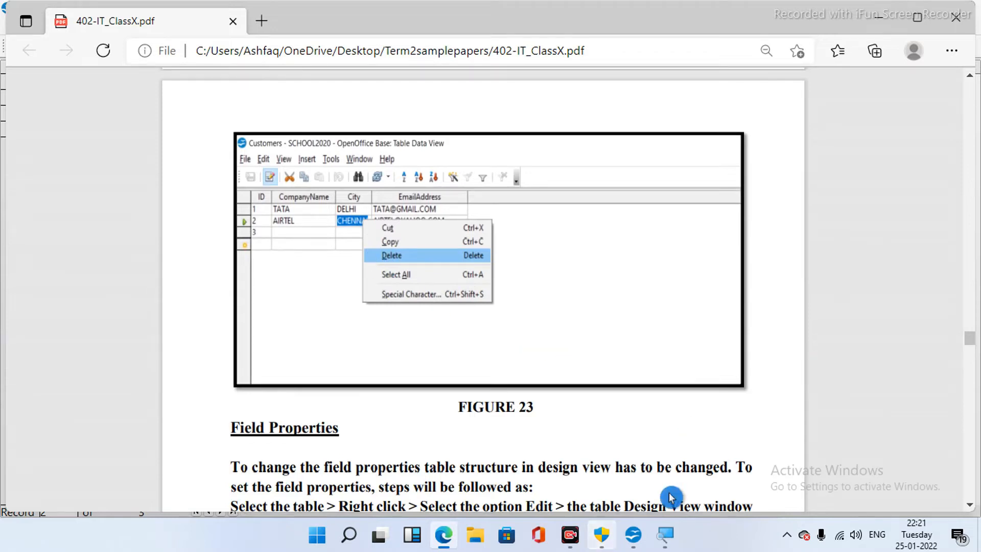
{"action": "mouse_move", "coordinate": [643, 544]}
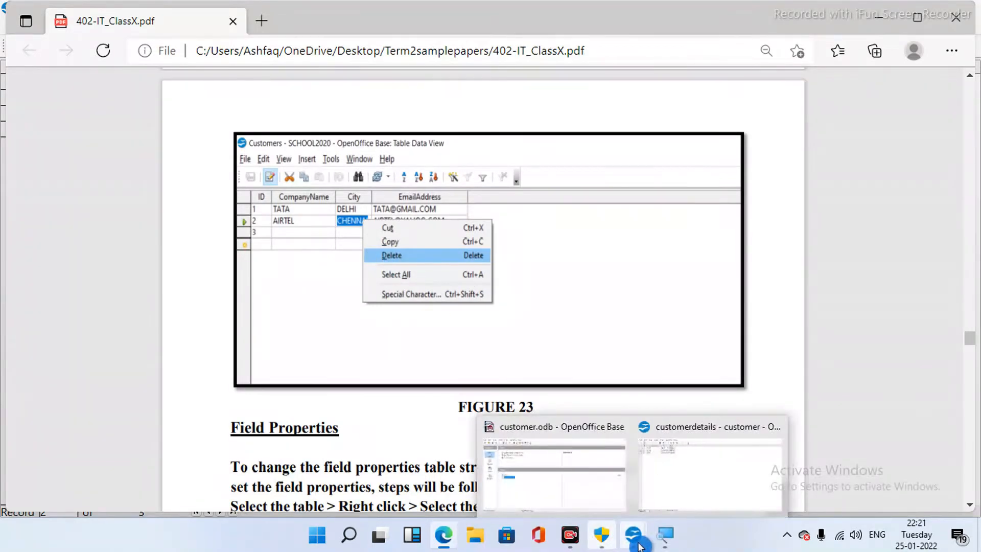
{"action": "left_click", "coordinate": [674, 507]}
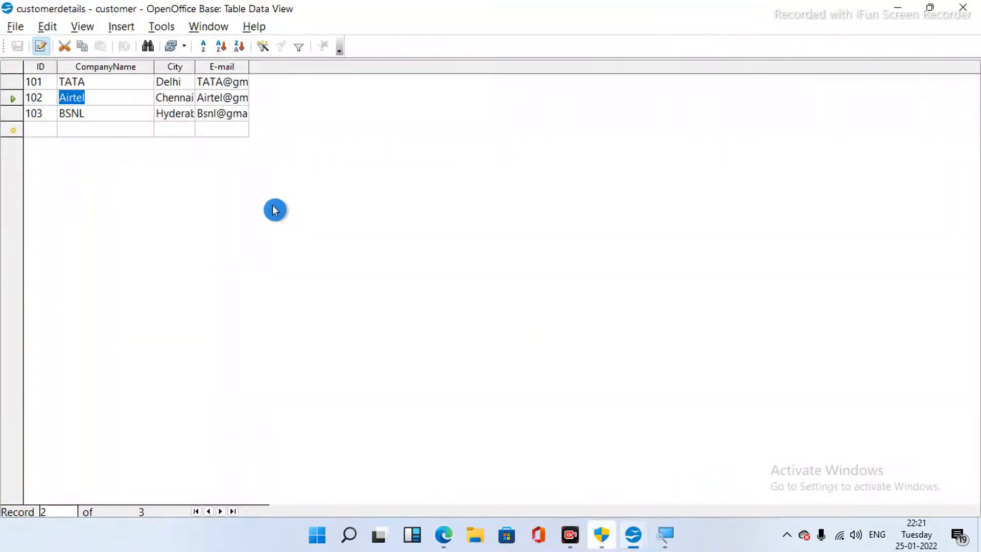
- Replace Airtel with Vi in record 102's CompanyName and save the record
{"action": "right_click", "coordinate": [68, 99]}
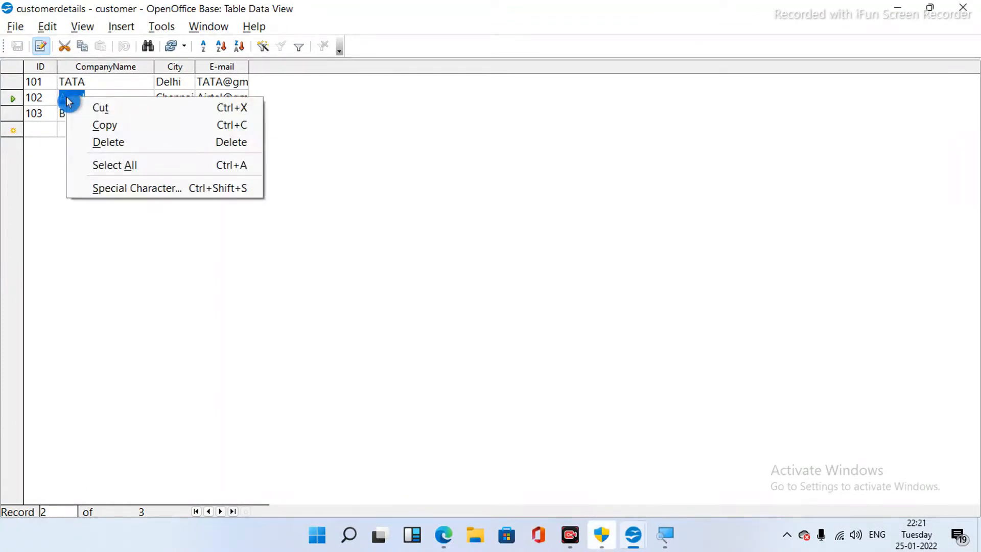
{"action": "left_click", "coordinate": [96, 143]}
{"action": "left_click", "coordinate": [93, 102]}
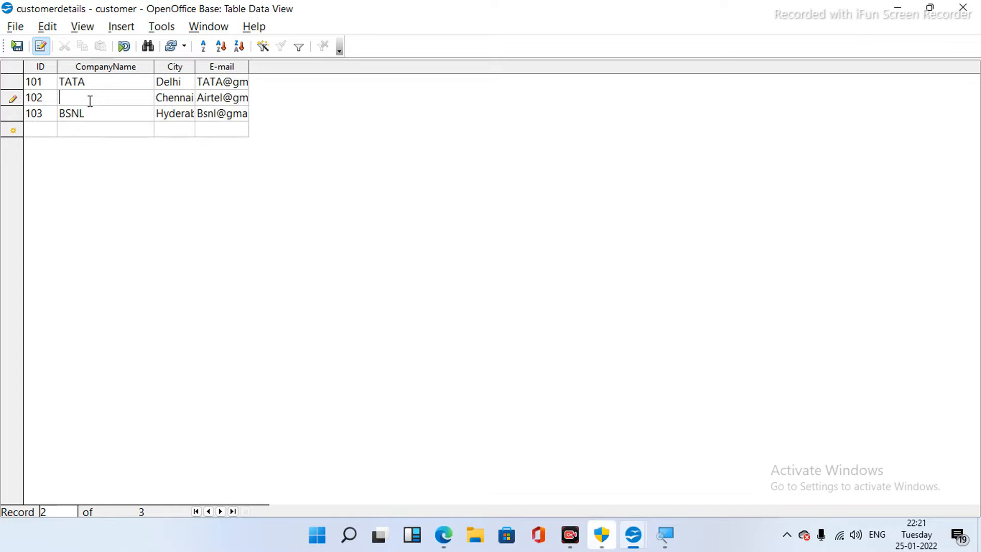
{"action": "type", "text": "Vi"}
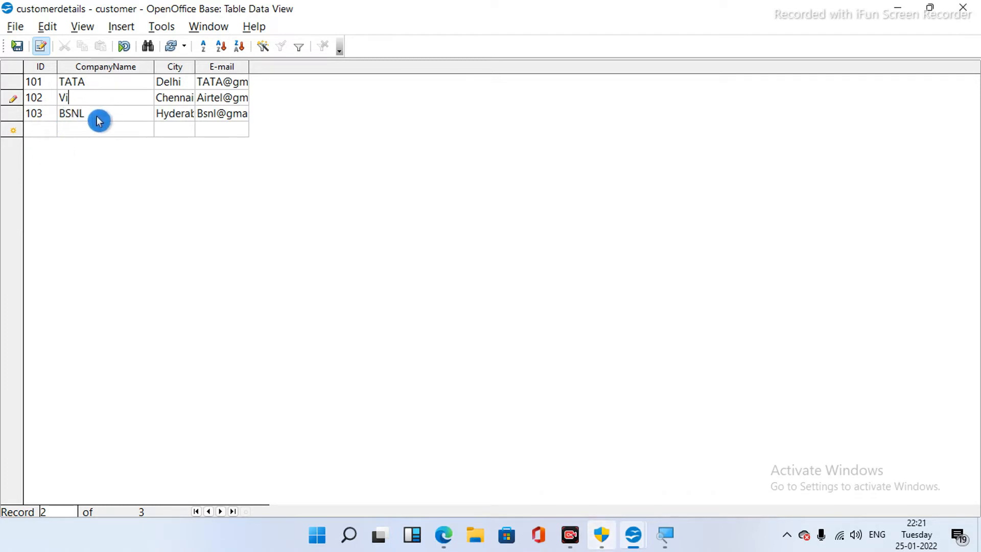
{"action": "left_click", "coordinate": [19, 48]}
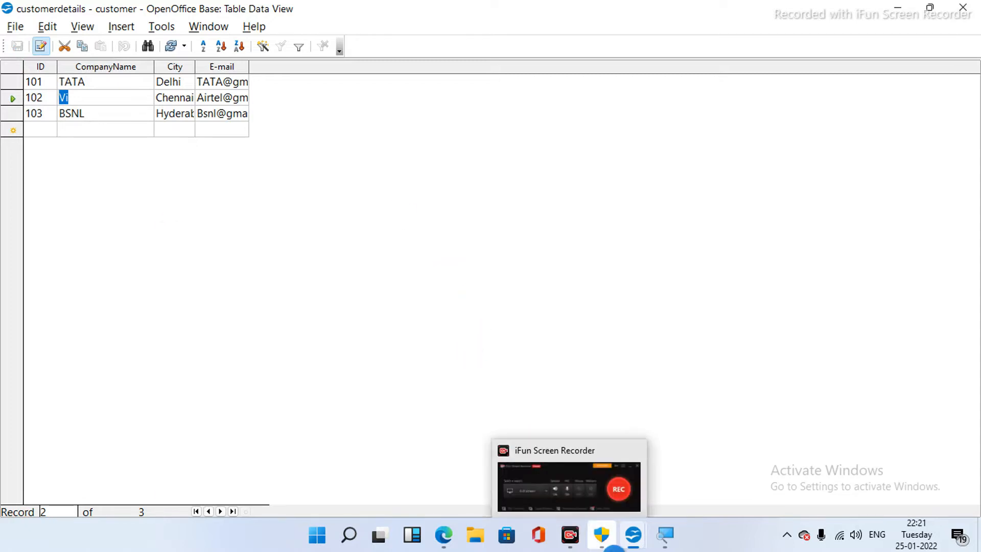
{"action": "mouse_move", "coordinate": [614, 548]}
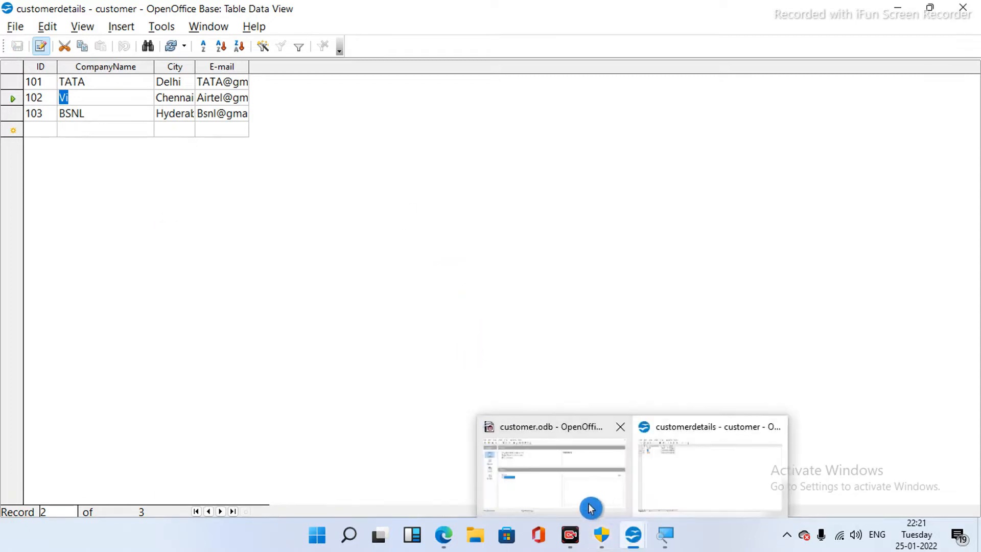
- Bring the PDF to the front and read down through Figure 24 and the field properties page
{"action": "mouse_move", "coordinate": [448, 543]}
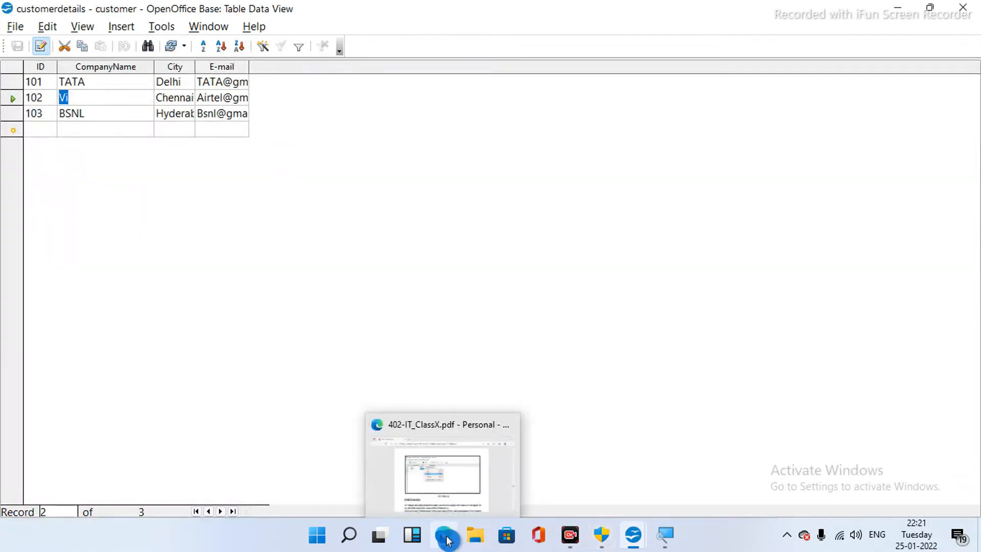
{"action": "left_click", "coordinate": [446, 493]}
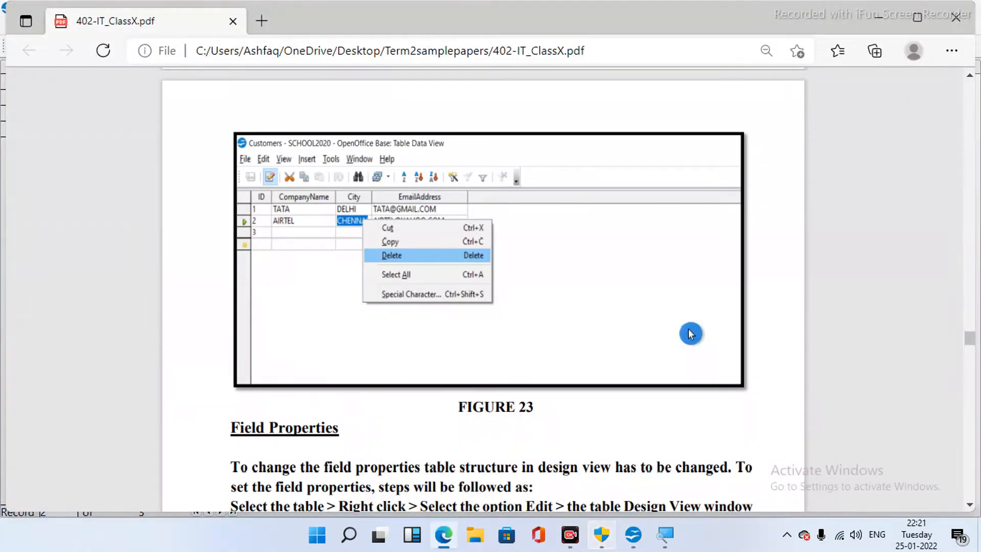
{"action": "scroll", "coordinate": [897, 312], "scroll_direction": "down", "scroll_amount": 5}
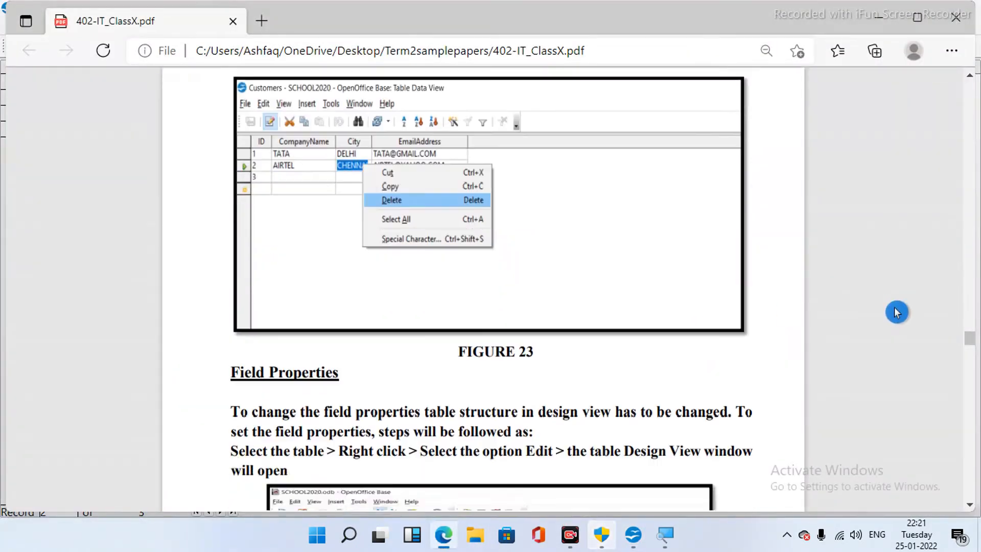
{"action": "scroll", "coordinate": [896, 312], "scroll_direction": "down", "scroll_amount": 3}
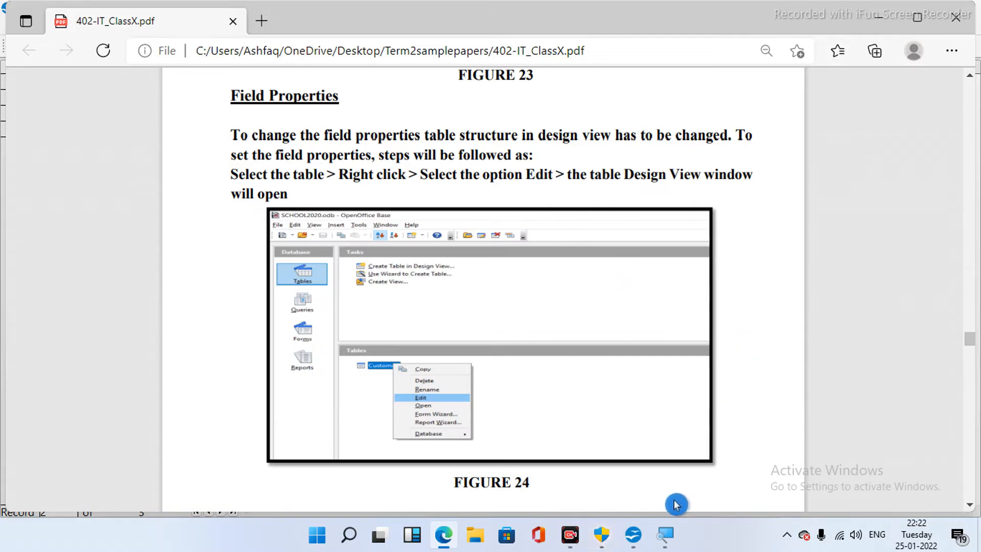
{"action": "scroll", "coordinate": [676, 504], "scroll_direction": "down", "scroll_amount": 3}
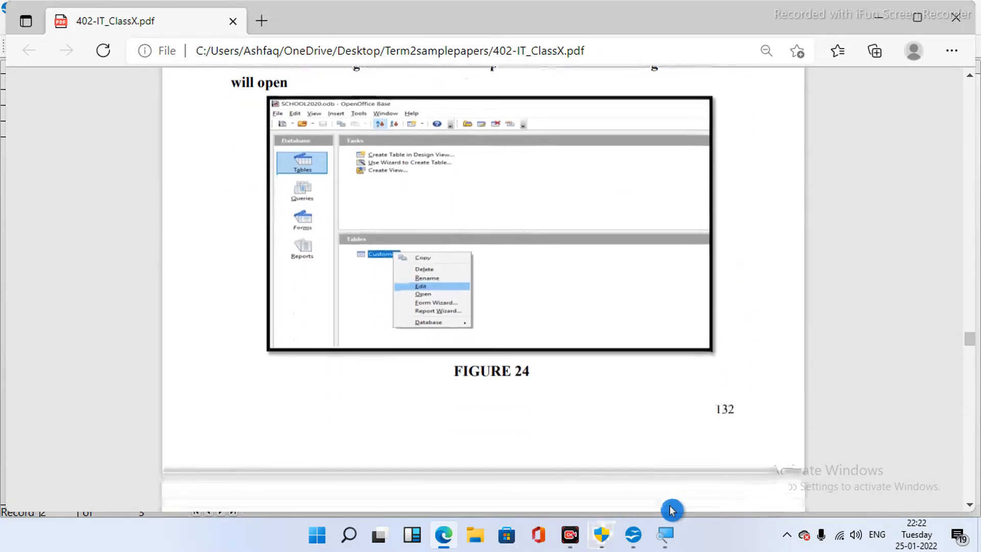
{"action": "scroll", "coordinate": [672, 510], "scroll_direction": "down", "scroll_amount": 1}
{"action": "scroll", "coordinate": [671, 510], "scroll_direction": "down", "scroll_amount": 2}
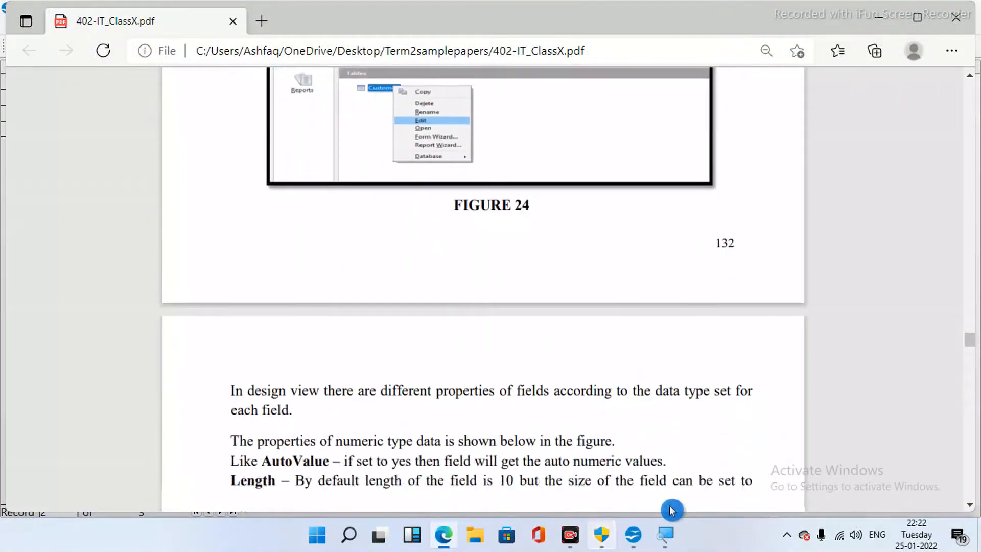
{"action": "scroll", "coordinate": [671, 508], "scroll_direction": "down", "scroll_amount": 2}
{"action": "scroll", "coordinate": [670, 509], "scroll_direction": "down", "scroll_amount": 1}
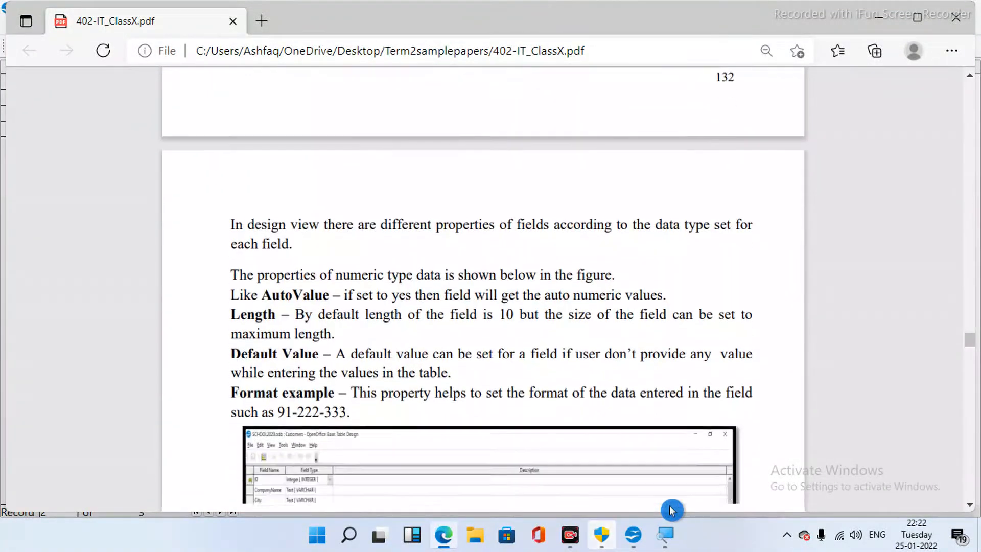
{"action": "scroll", "coordinate": [671, 508], "scroll_direction": "down", "scroll_amount": 2}
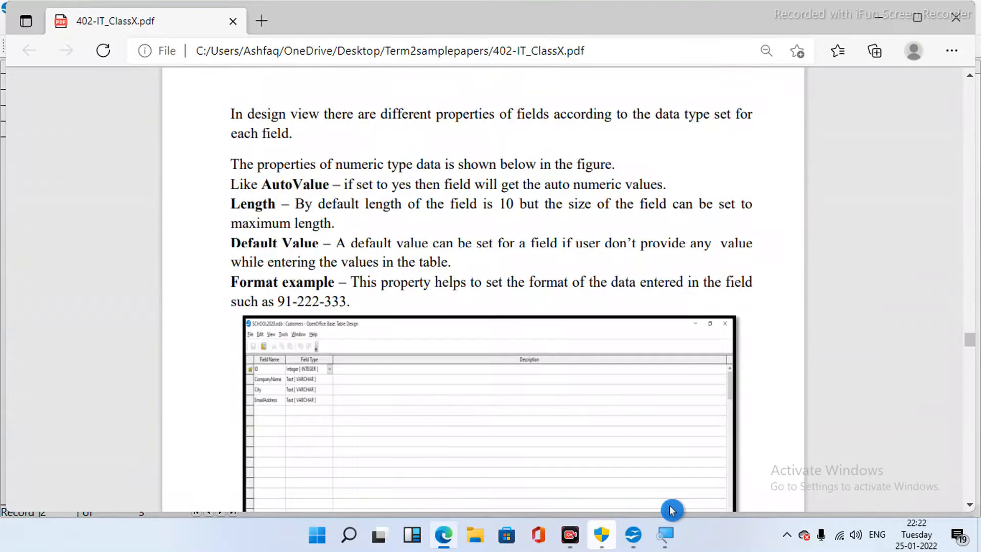
{"action": "scroll", "coordinate": [669, 506], "scroll_direction": "down", "scroll_amount": 1}
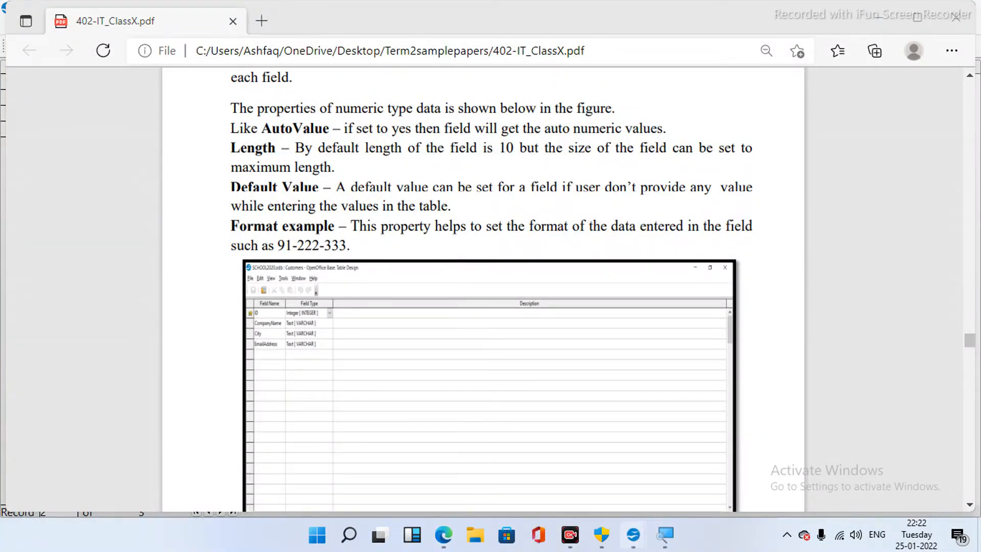
- Briefly activate the customerdetails window, then return to the PDF at Figure 24 on page 132
{"action": "left_click", "coordinate": [634, 537]}
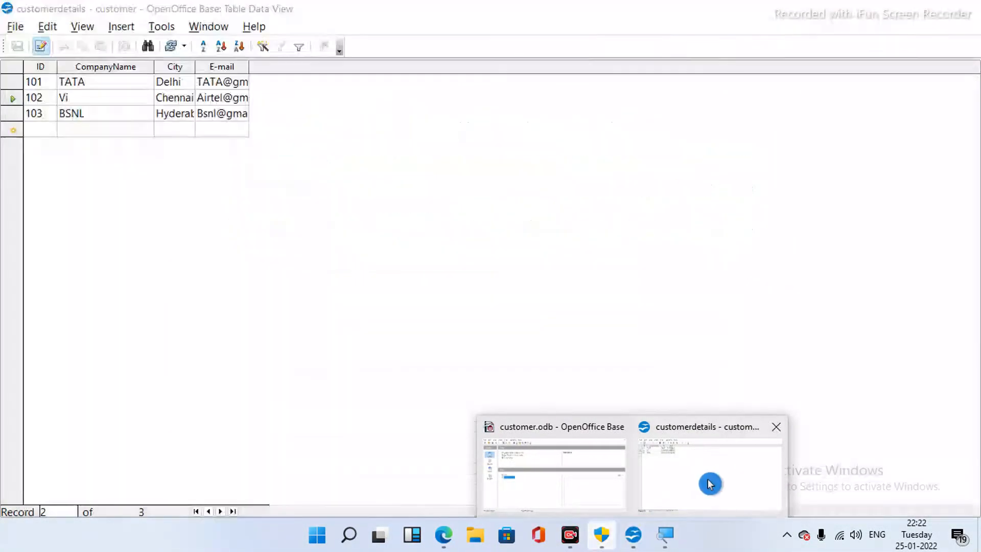
{"action": "left_click", "coordinate": [709, 483]}
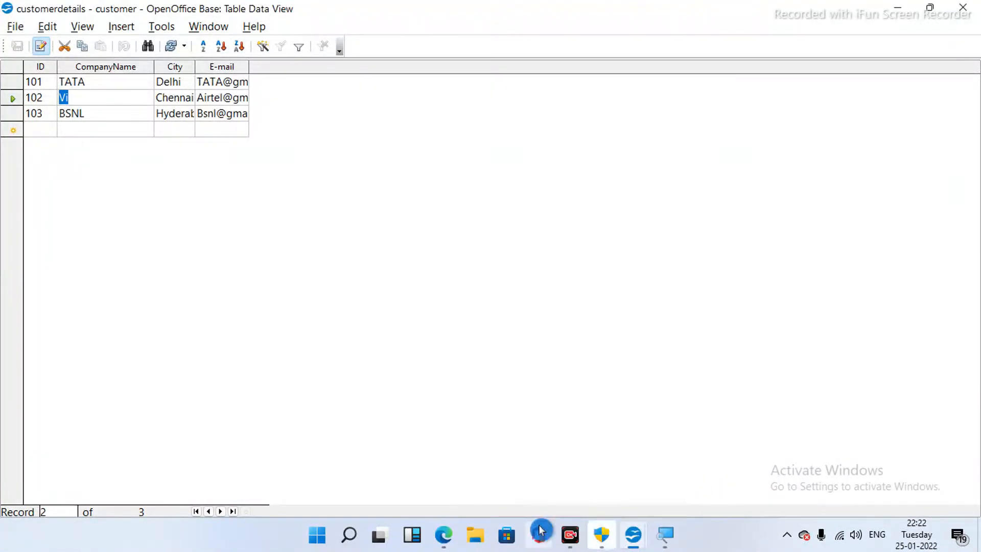
{"action": "mouse_move", "coordinate": [441, 545]}
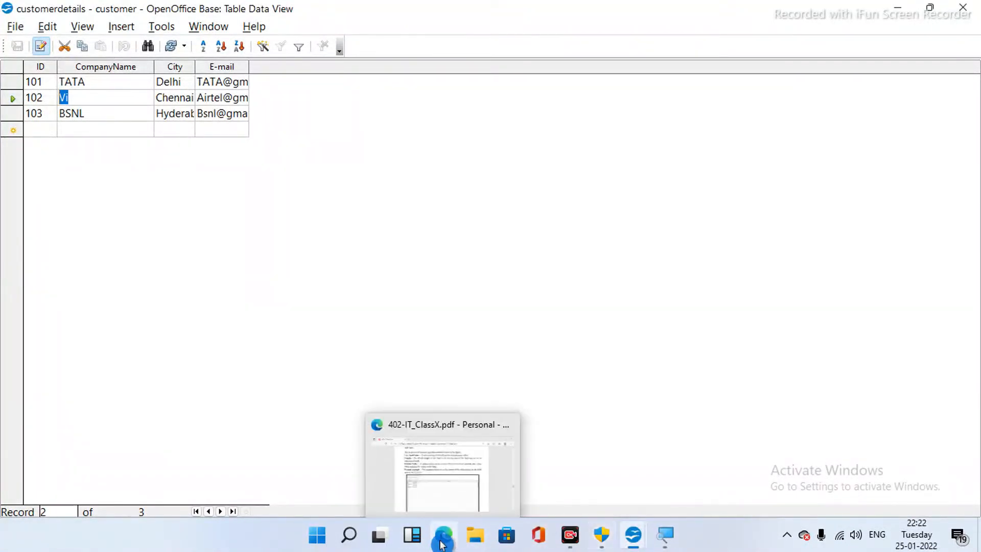
{"action": "left_click", "coordinate": [445, 508]}
{"action": "scroll", "coordinate": [445, 508], "scroll_direction": "up", "scroll_amount": 3}
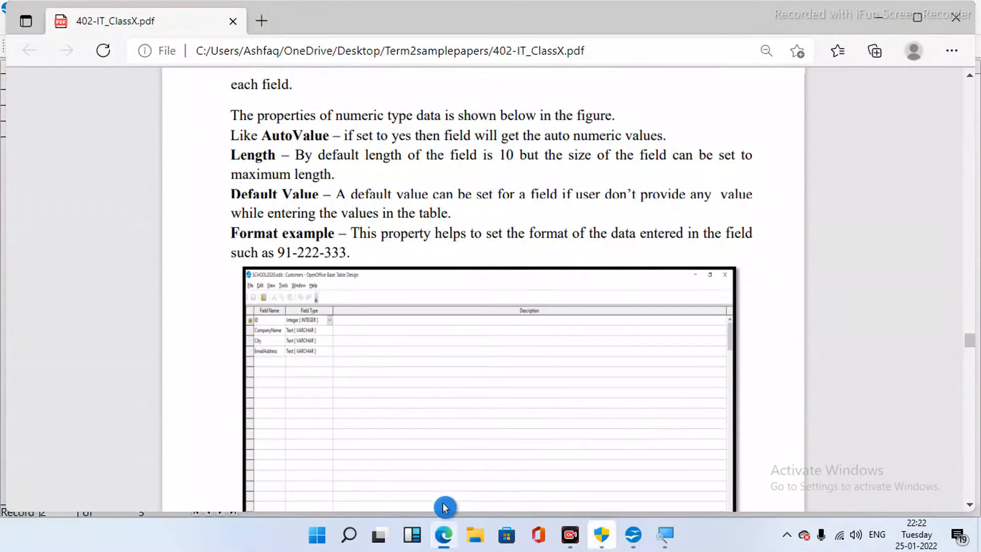
{"action": "scroll", "coordinate": [444, 507], "scroll_direction": "up", "scroll_amount": 6}
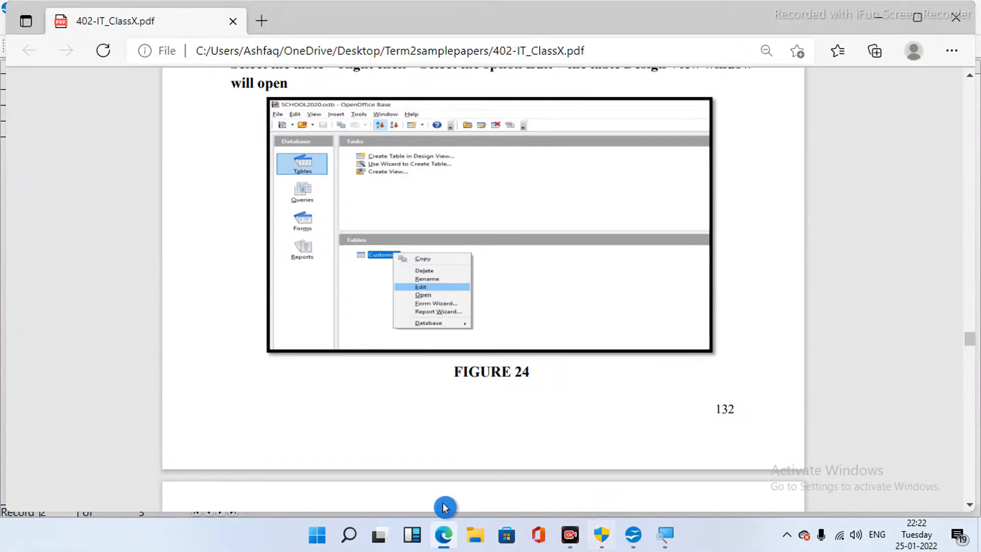
- Return to the customerdetails table and open, then dismiss, the BSNL cell's context menu twice
{"action": "mouse_move", "coordinate": [627, 533]}
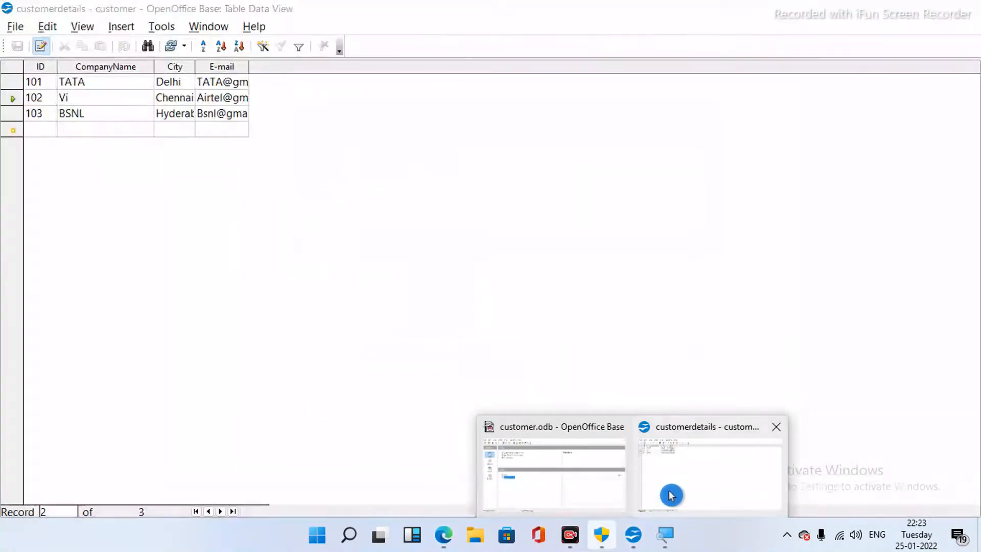
{"action": "left_click", "coordinate": [671, 495]}
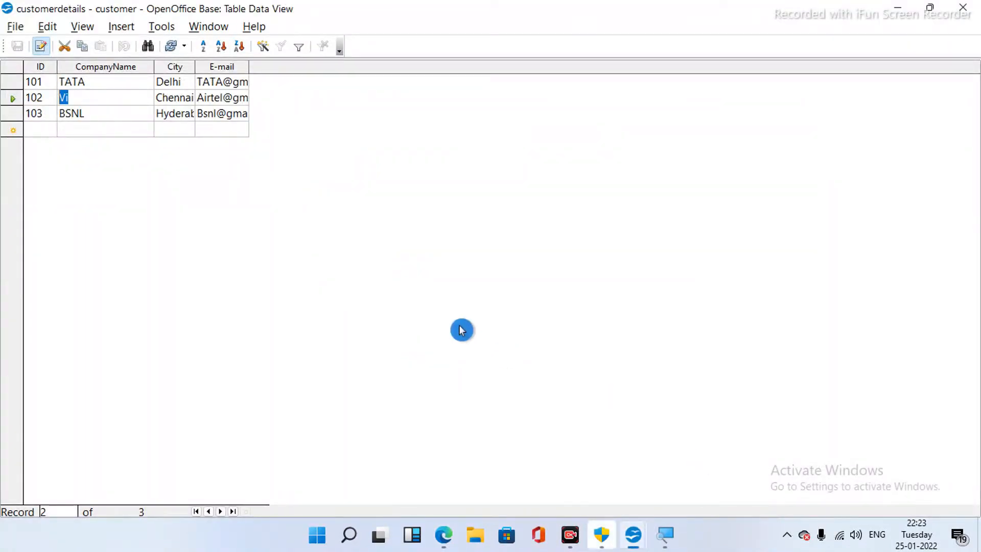
{"action": "right_click", "coordinate": [107, 114]}
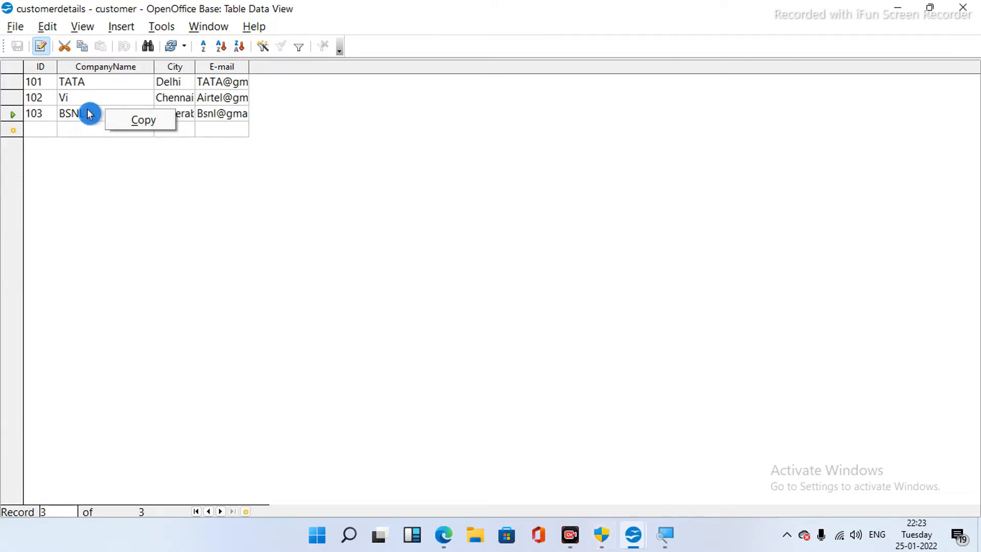
{"action": "left_click", "coordinate": [87, 109]}
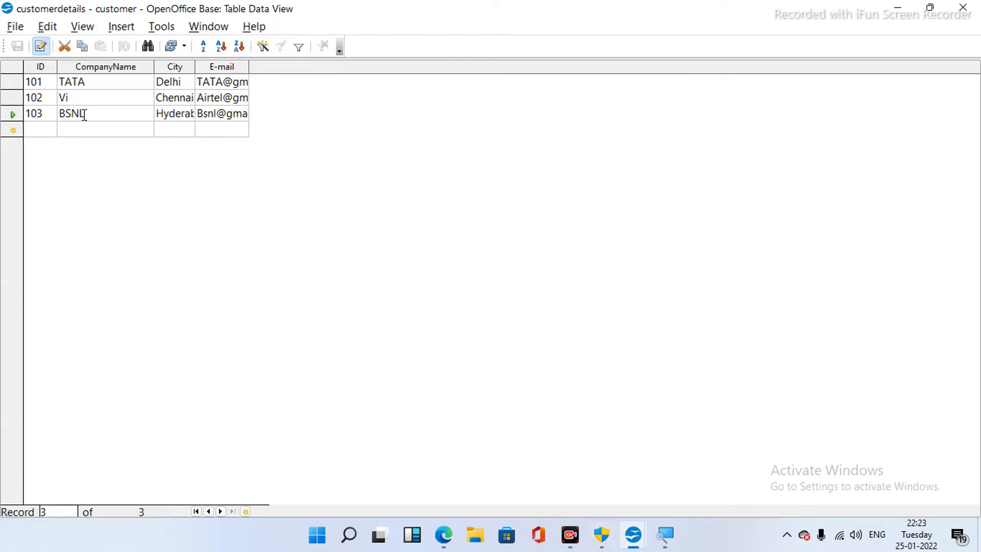
{"action": "right_click", "coordinate": [85, 117]}
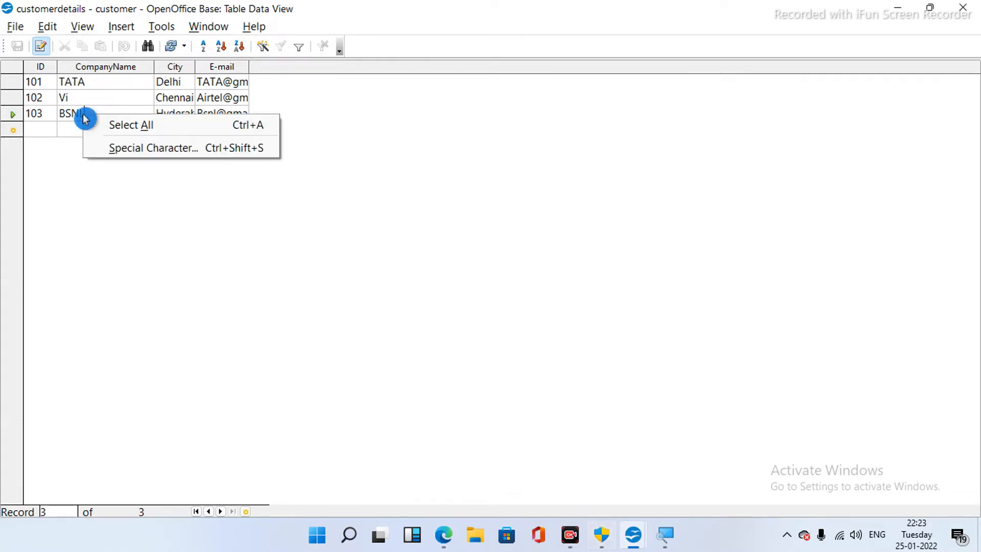
{"action": "left_click", "coordinate": [85, 202]}
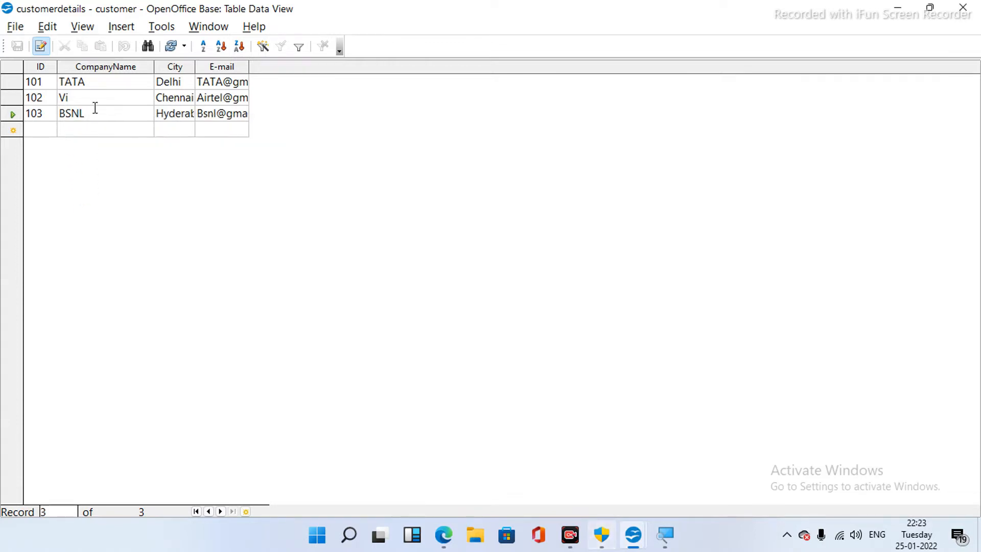
- Select the text BSNL, check its Cut/Copy options, then close the data view
{"action": "left_click_drag", "start_coordinate": [62, 111], "coordinate": [97, 112]}
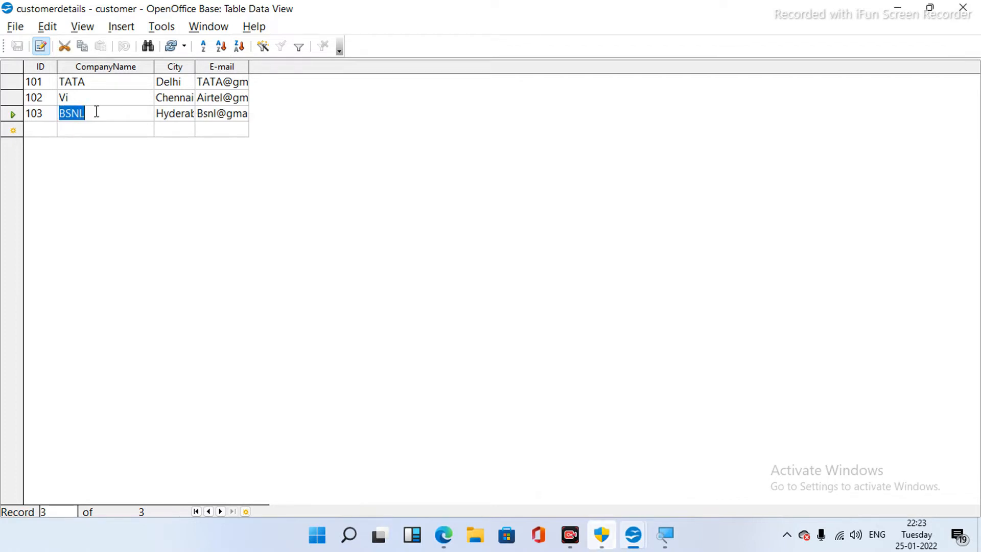
{"action": "right_click", "coordinate": [69, 114]}
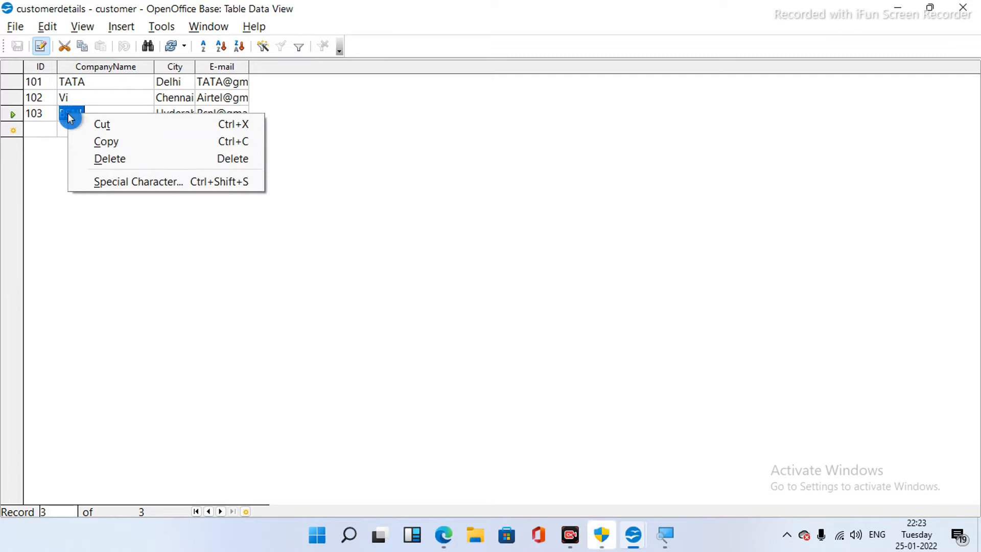
{"action": "left_click", "coordinate": [111, 252]}
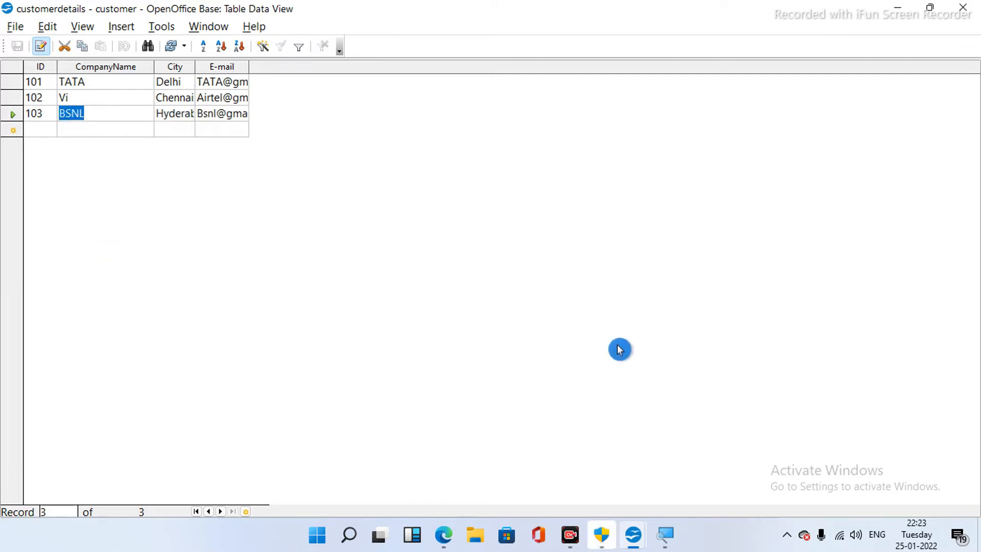
{"action": "key", "text": "alt+Tab"}
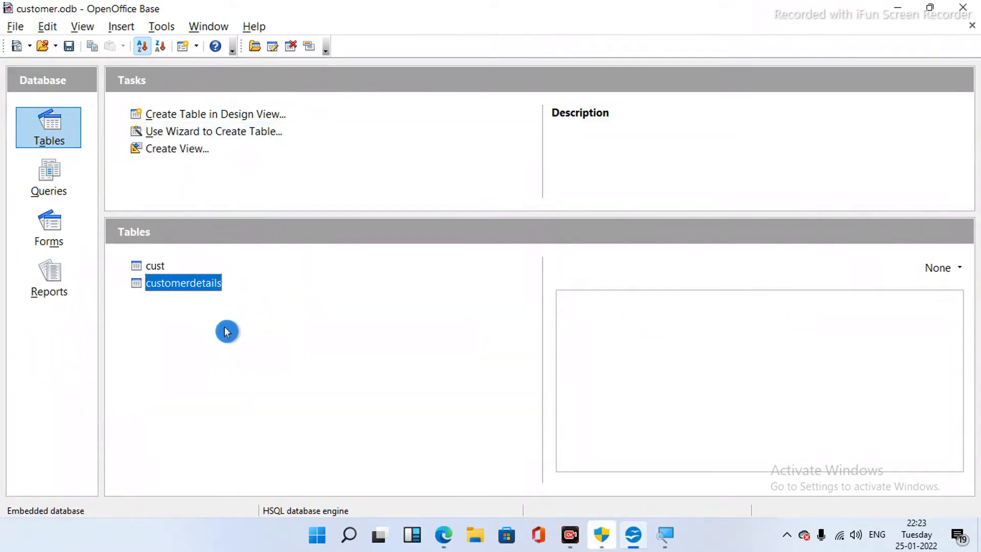
- Open the customerdetails table in Table Design through its context-menu Edit option
{"action": "right_click", "coordinate": [183, 286]}
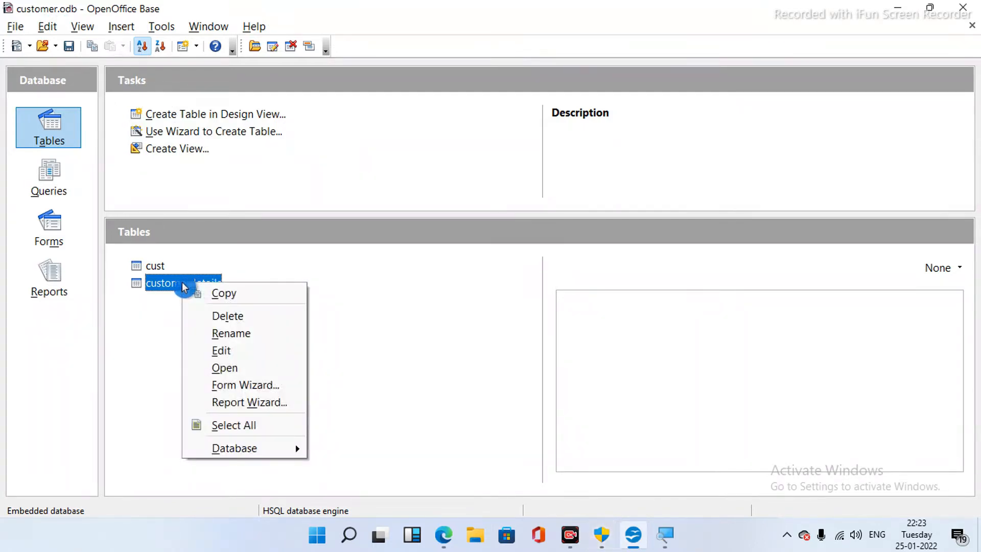
{"action": "left_click", "coordinate": [243, 353]}
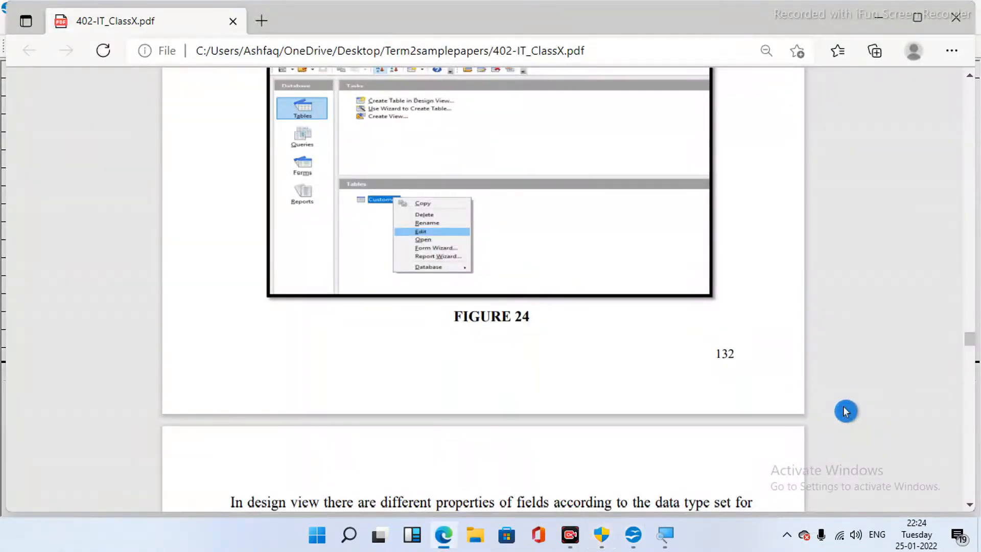
- Scroll the PDF past Figure 24 to the design-view numeric field properties explanation
{"action": "scroll", "coordinate": [845, 409], "scroll_direction": "down", "scroll_amount": 5}
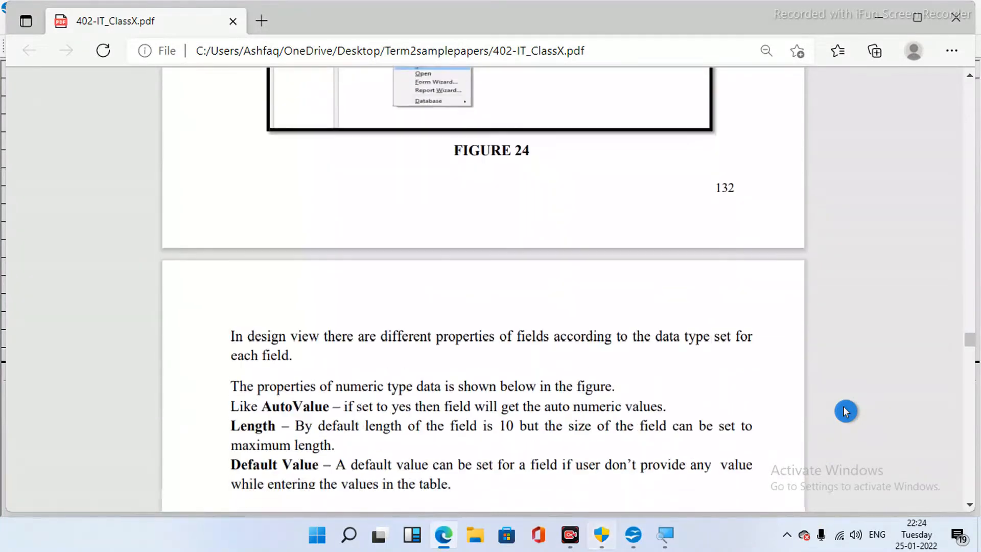
{"action": "scroll", "coordinate": [845, 411], "scroll_direction": "down", "scroll_amount": 3}
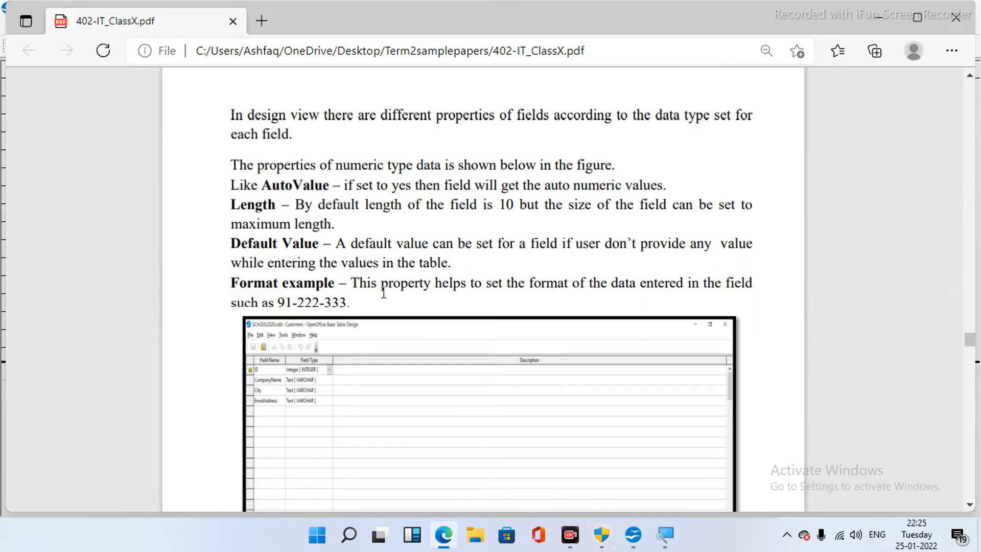
- Review Figures 24 and 25 in the PDF, scrolling down and back up
{"action": "left_click", "coordinate": [428, 312]}
{"action": "scroll", "coordinate": [758, 445], "scroll_direction": "down", "scroll_amount": 2}
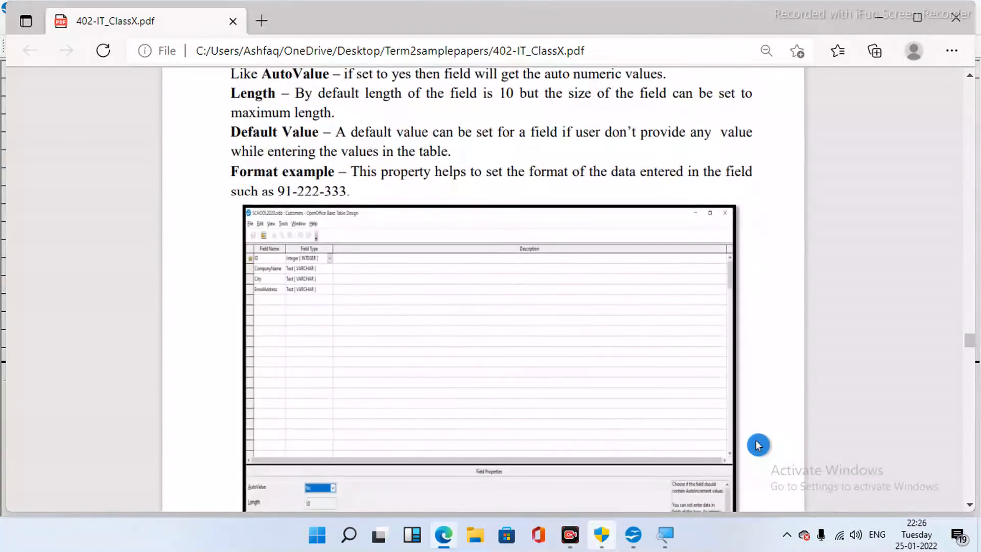
{"action": "scroll", "coordinate": [759, 445], "scroll_direction": "down", "scroll_amount": 3}
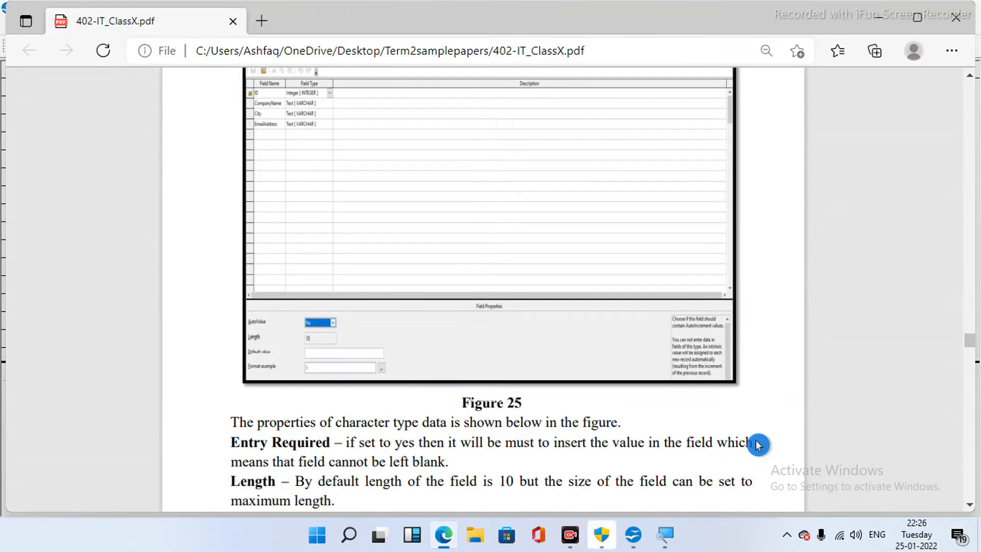
{"action": "scroll", "coordinate": [758, 445], "scroll_direction": "down", "scroll_amount": 1}
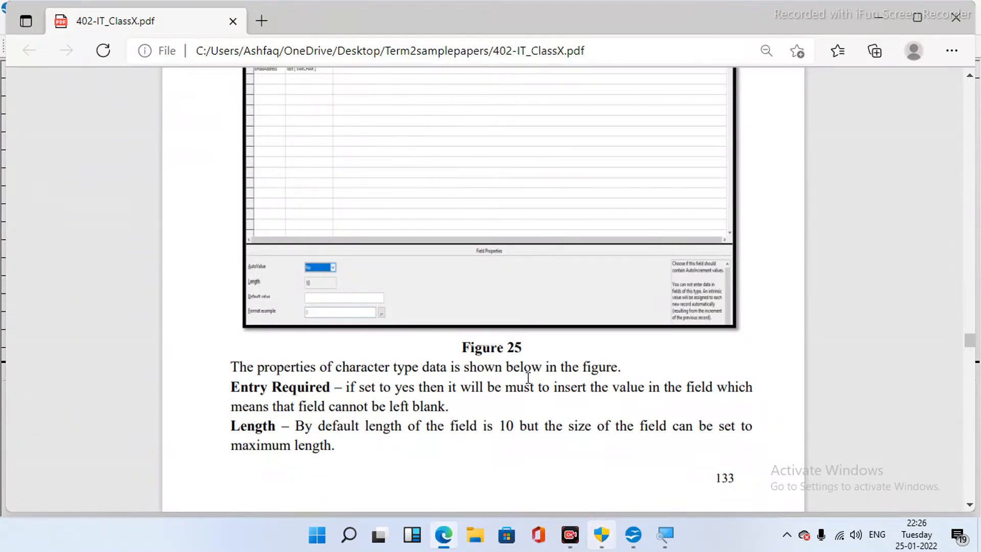
{"action": "scroll", "coordinate": [528, 378], "scroll_direction": "up", "scroll_amount": 1}
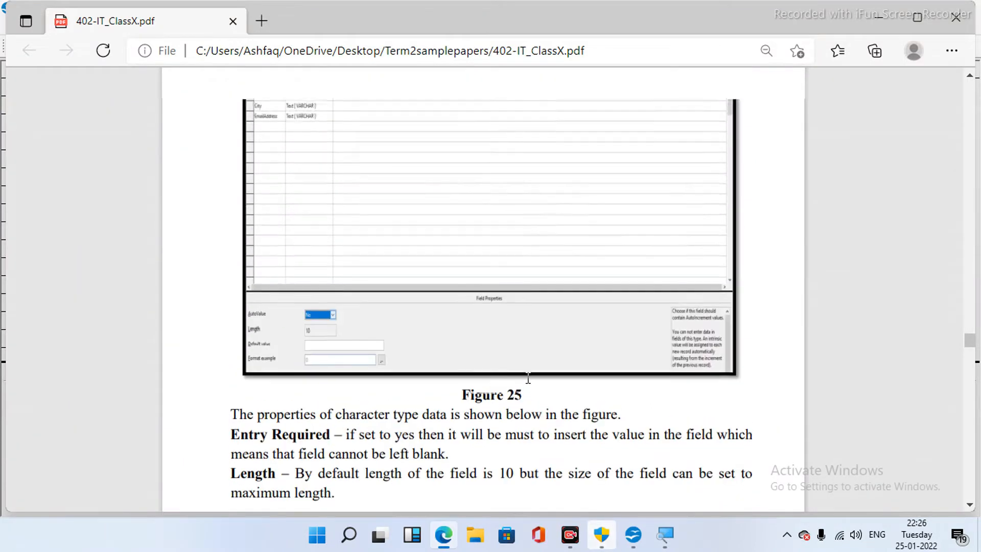
{"action": "scroll", "coordinate": [528, 378], "scroll_direction": "up", "scroll_amount": 4}
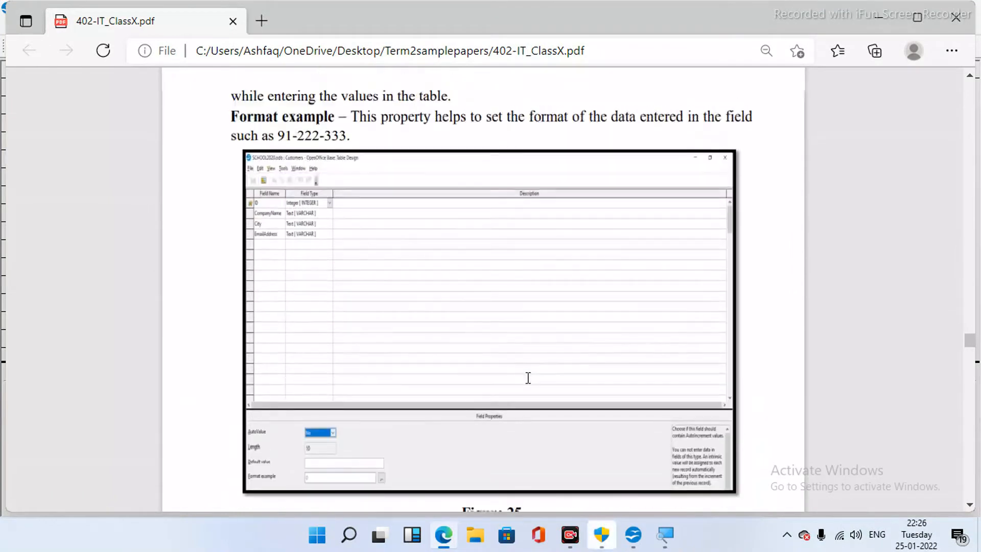
{"action": "scroll", "coordinate": [528, 378], "scroll_direction": "up", "scroll_amount": 1}
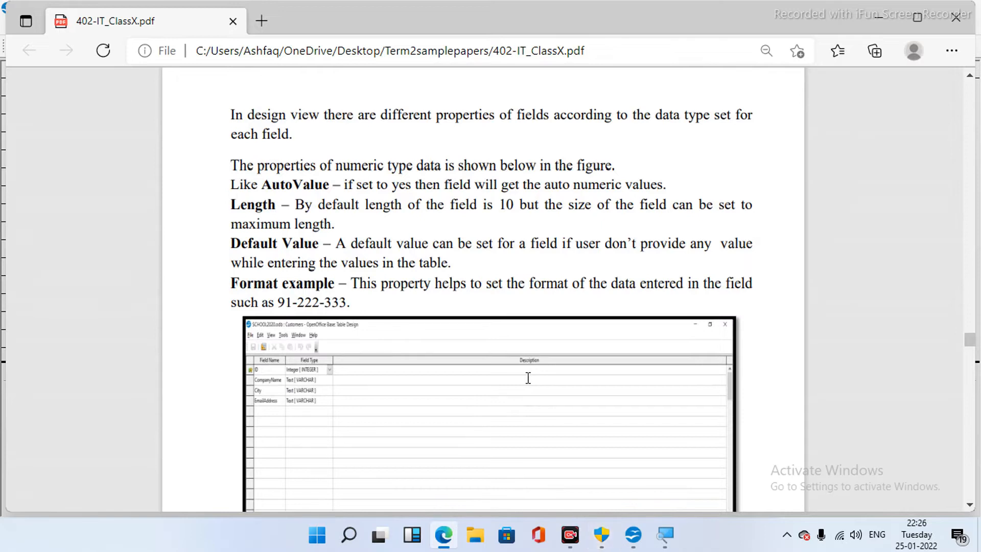
{"action": "scroll", "coordinate": [528, 378], "scroll_direction": "up", "scroll_amount": 5}
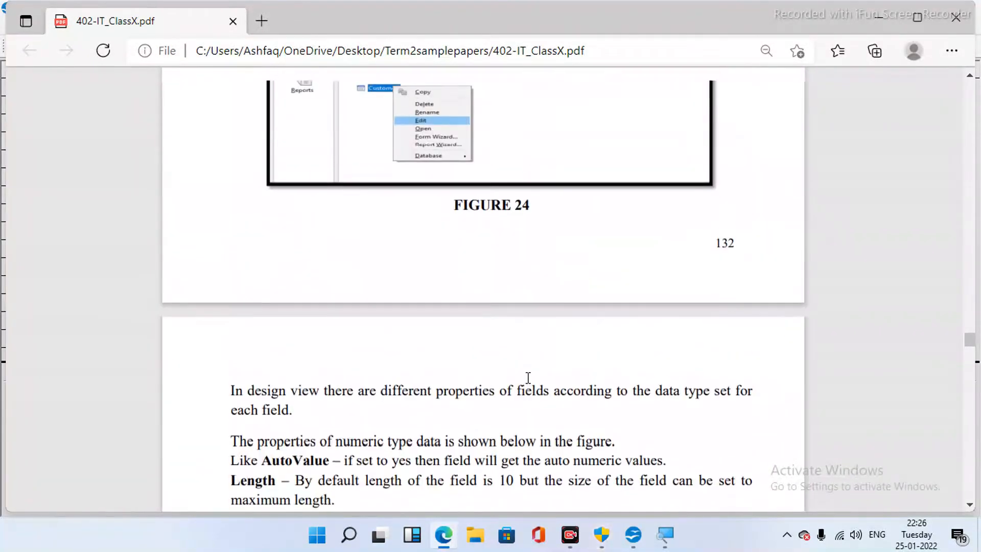
{"action": "scroll", "coordinate": [528, 378], "scroll_direction": "up", "scroll_amount": 1}
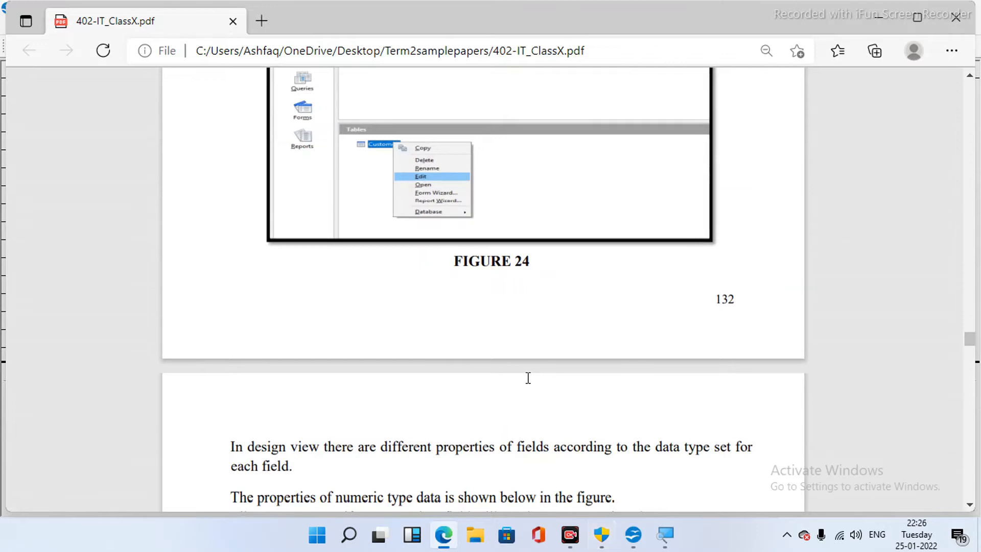
- Scroll down to the character field properties text: Entry Required, Length, Default Value, Figure 26
{"action": "scroll", "coordinate": [528, 378], "scroll_direction": "down", "scroll_amount": 5}
{"action": "scroll", "coordinate": [528, 380], "scroll_direction": "down", "scroll_amount": 3}
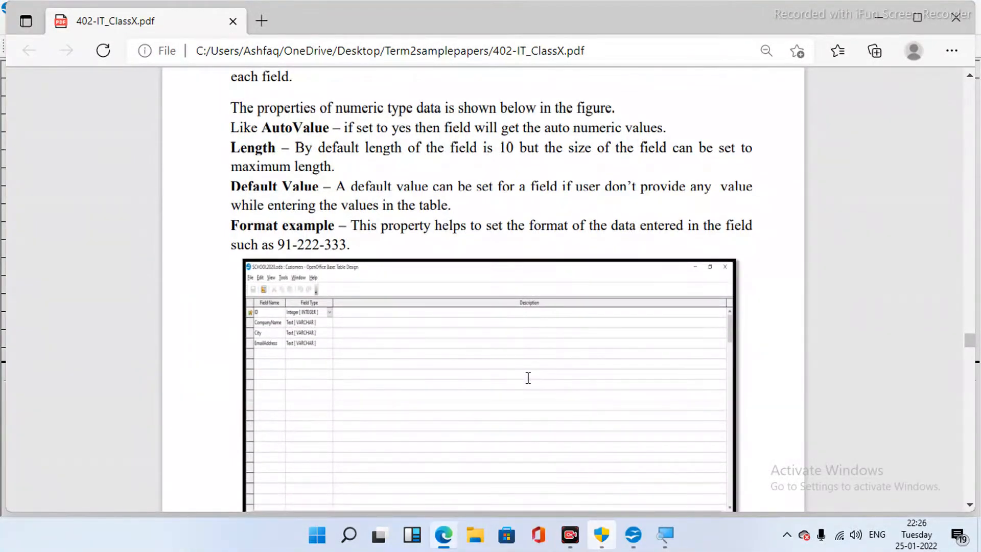
{"action": "scroll", "coordinate": [528, 378], "scroll_direction": "down", "scroll_amount": 12}
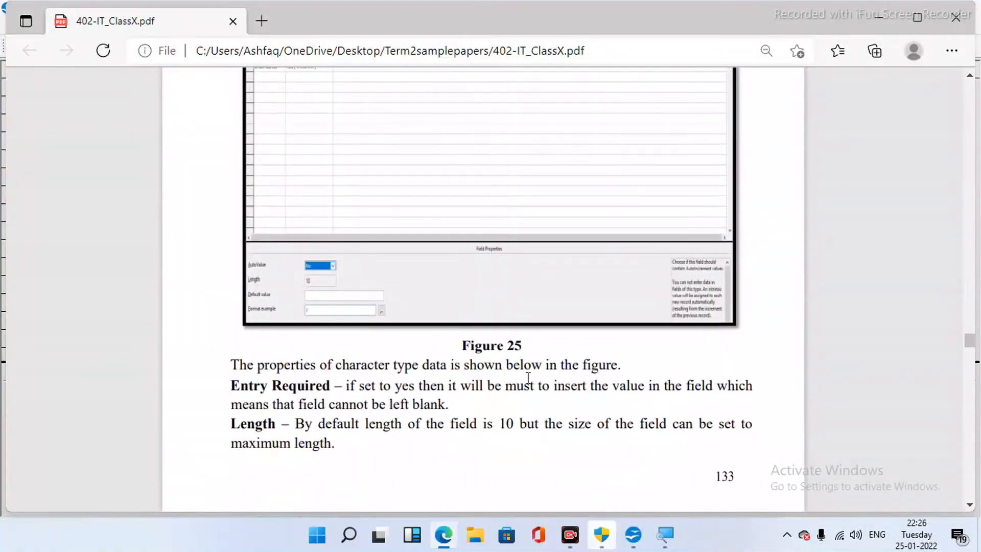
{"action": "scroll", "coordinate": [528, 378], "scroll_direction": "down", "scroll_amount": 2}
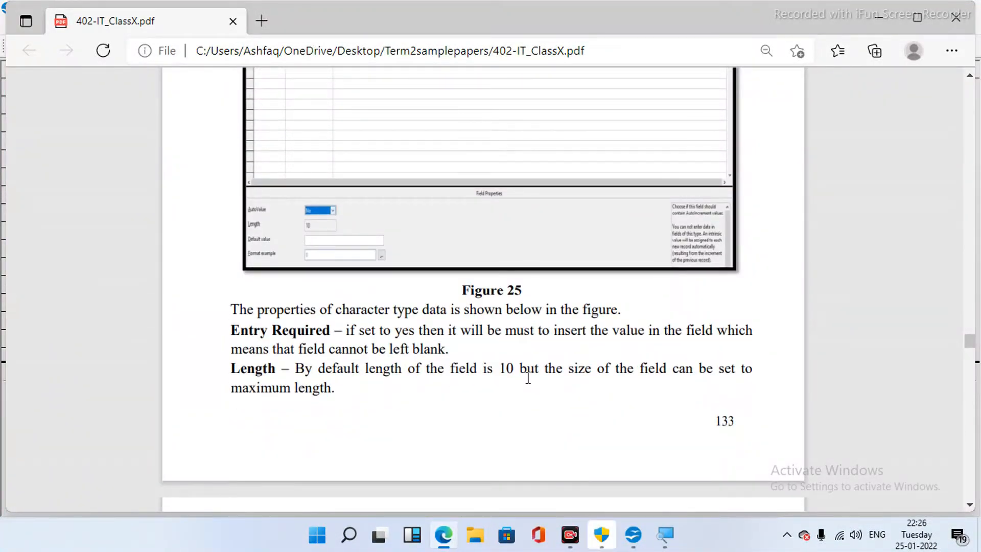
{"action": "scroll", "coordinate": [528, 378], "scroll_direction": "down", "scroll_amount": 2}
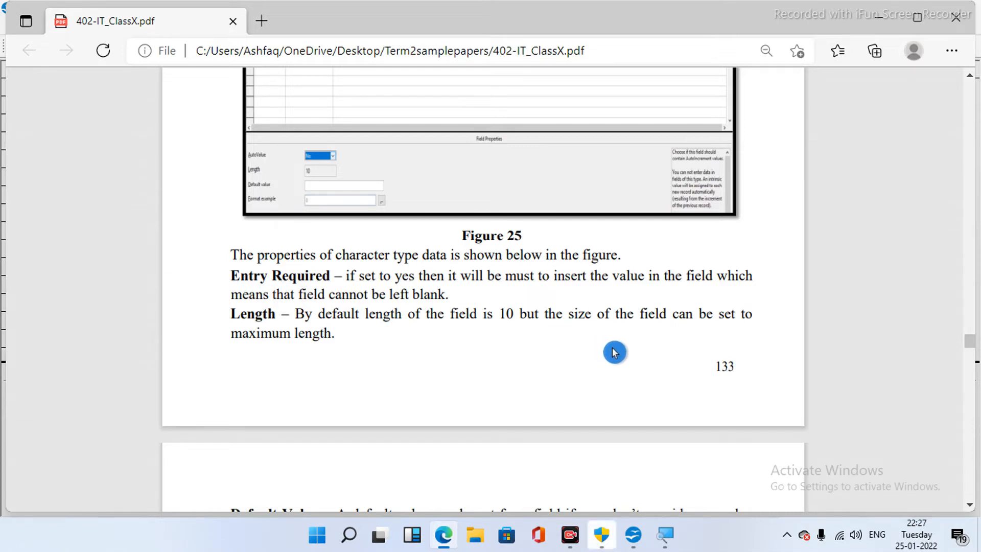
{"action": "scroll", "coordinate": [615, 353], "scroll_direction": "down", "scroll_amount": 3}
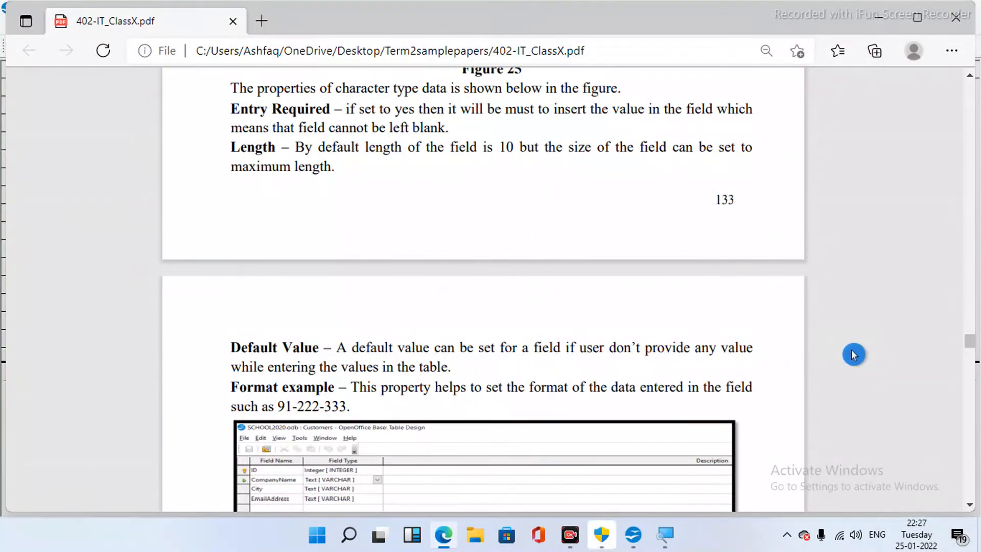
{"action": "scroll", "coordinate": [853, 354], "scroll_direction": "down", "scroll_amount": 3}
{"action": "scroll", "coordinate": [853, 355], "scroll_direction": "down", "scroll_amount": 3}
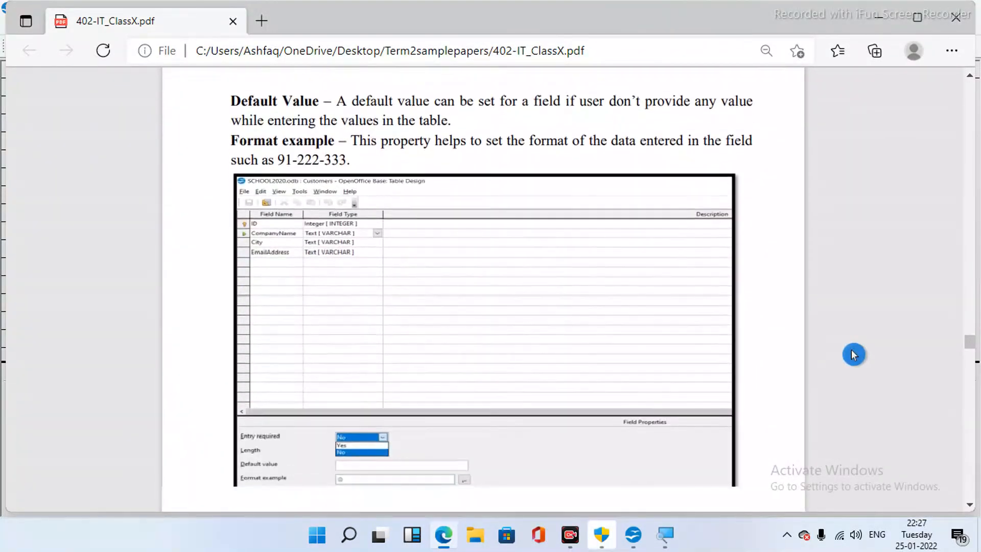
{"action": "scroll", "coordinate": [853, 355], "scroll_direction": "up", "scroll_amount": 2}
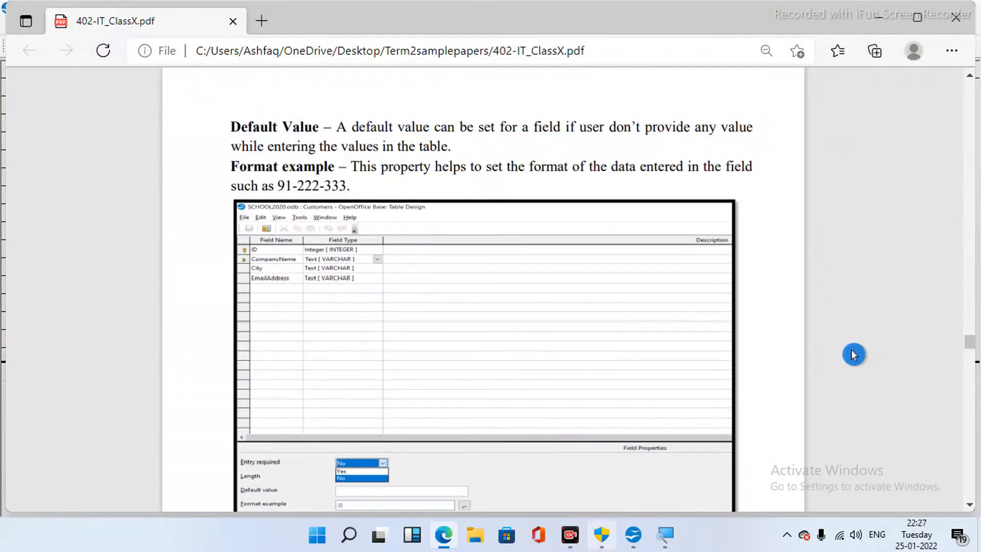
{"action": "mouse_move", "coordinate": [638, 535]}
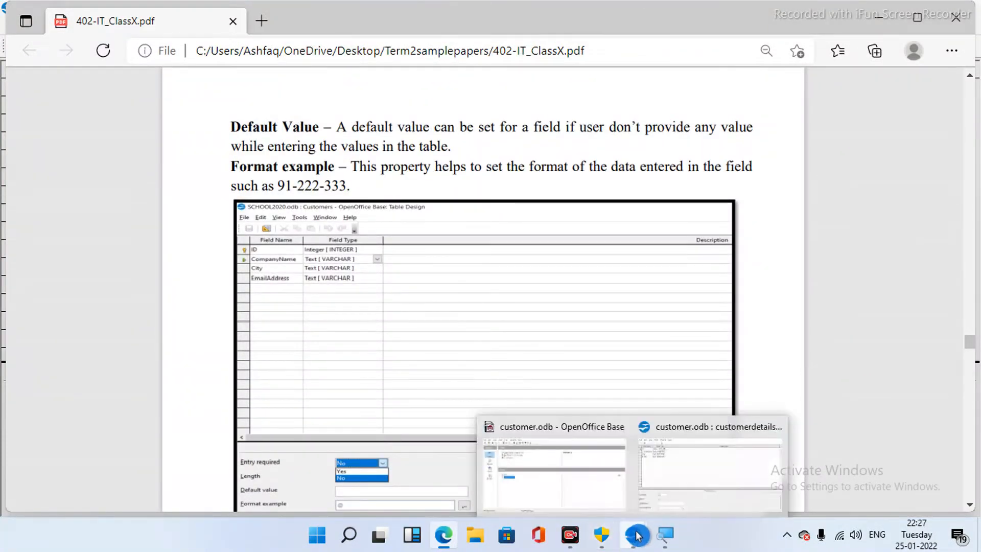
{"action": "left_click", "coordinate": [702, 459]}
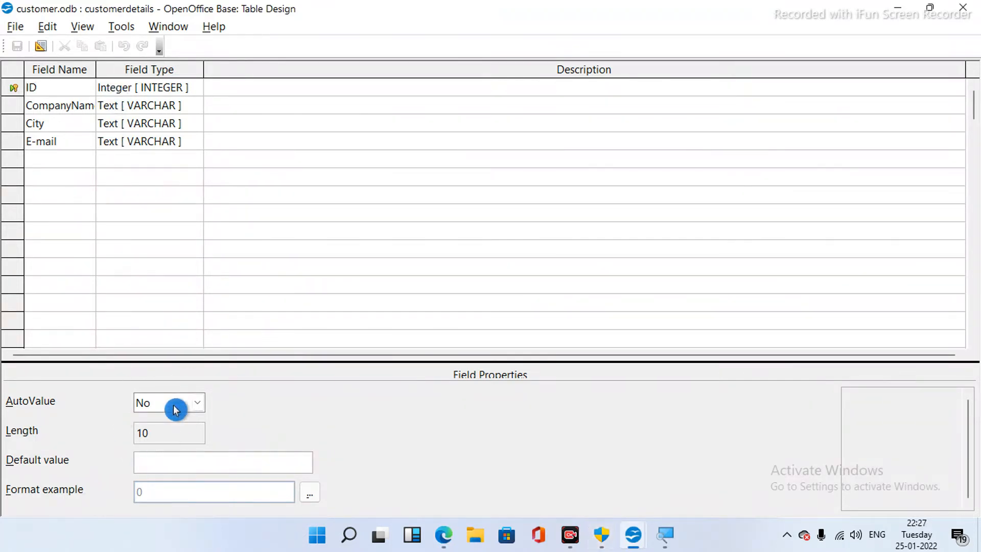
{"action": "left_click", "coordinate": [102, 140]}
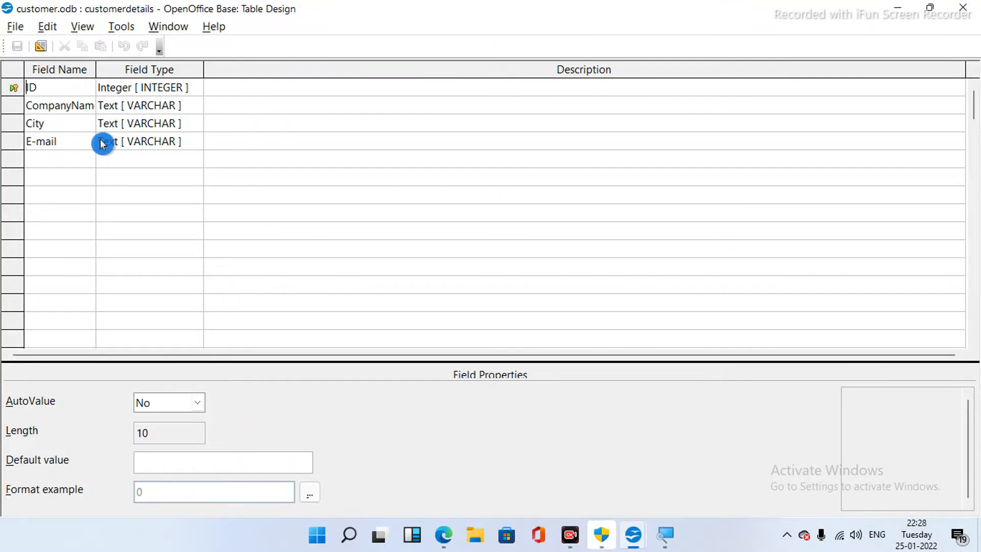
{"action": "left_click", "coordinate": [35, 90]}
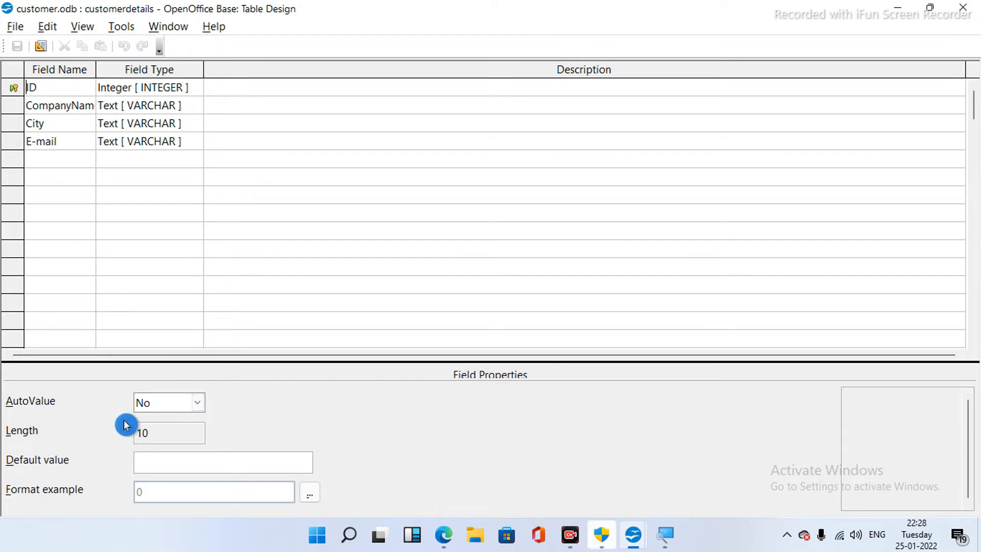
{"action": "left_click", "coordinate": [199, 405]}
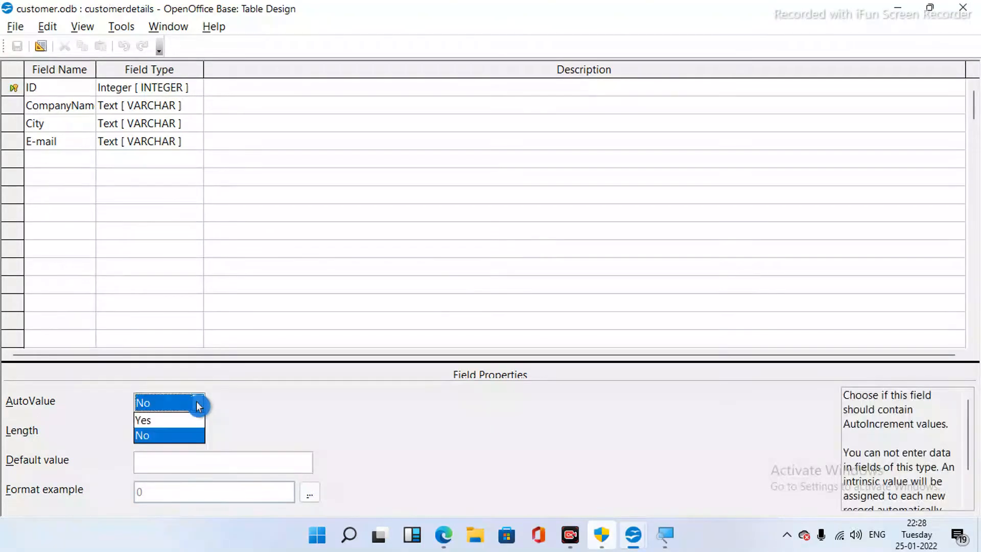
{"action": "left_click", "coordinate": [179, 423]}
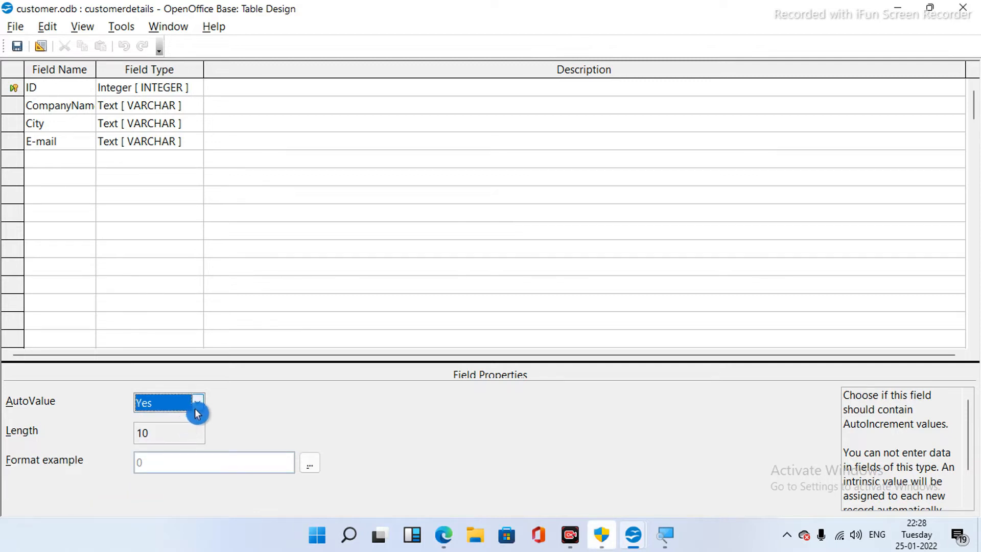
{"action": "left_click", "coordinate": [198, 403]}
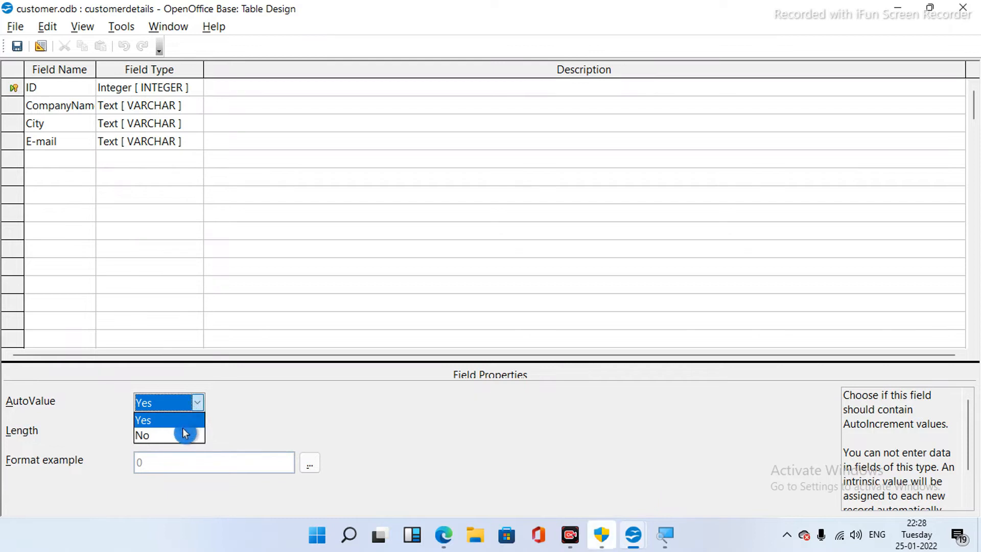
{"action": "left_click", "coordinate": [183, 432]}
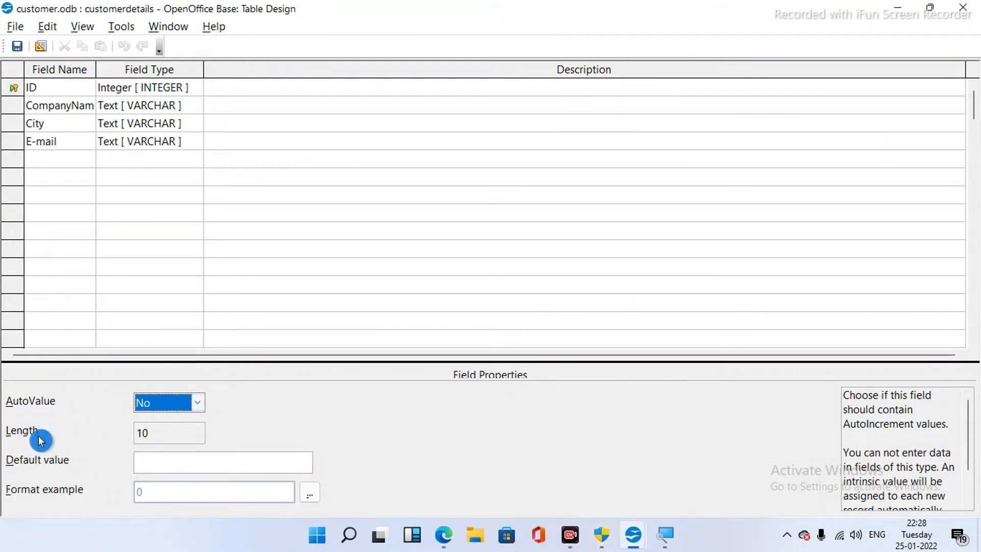
{"action": "left_click", "coordinate": [184, 434]}
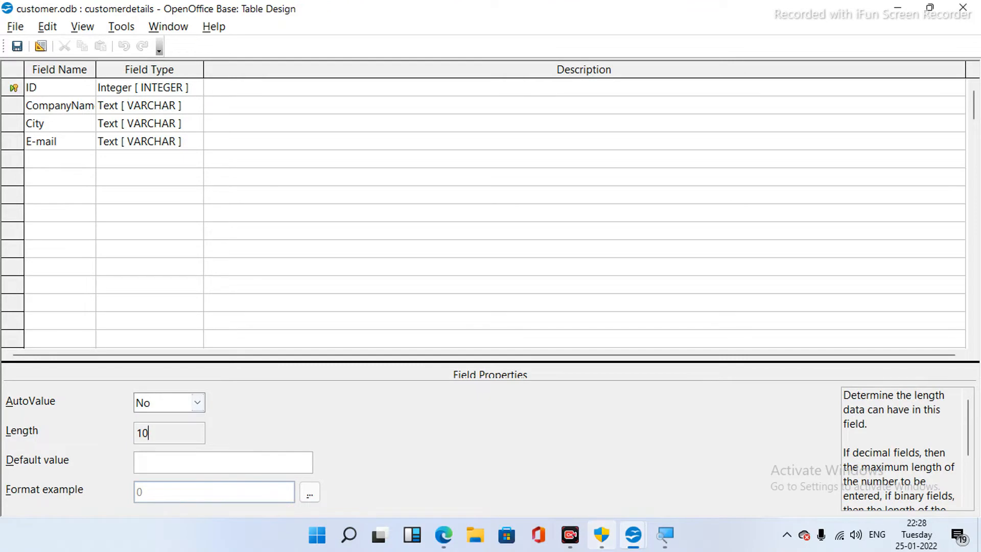
{"action": "key", "text": "Tab"}
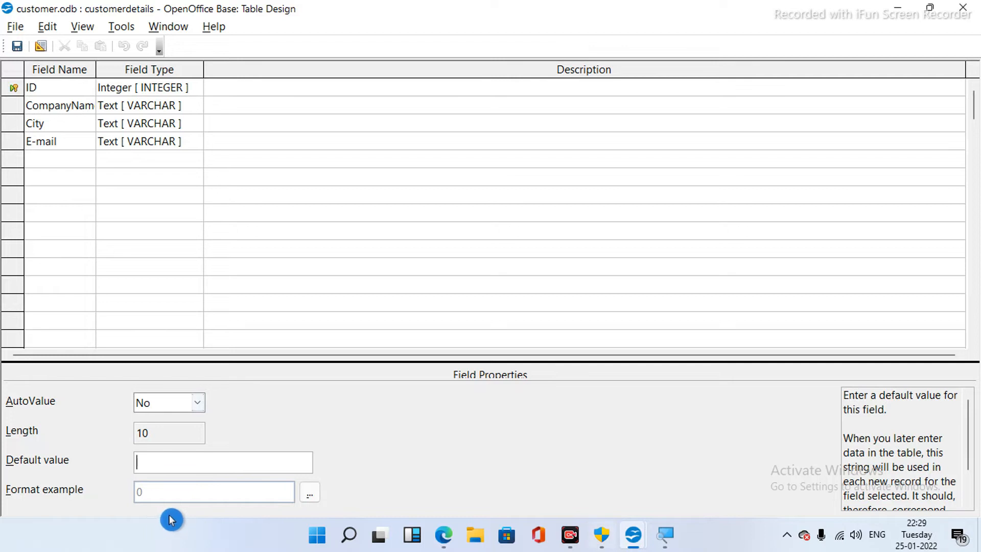
- Give the ID field the #,##0.00 number format, with thousands separator and two decimals
{"action": "left_click", "coordinate": [309, 495]}
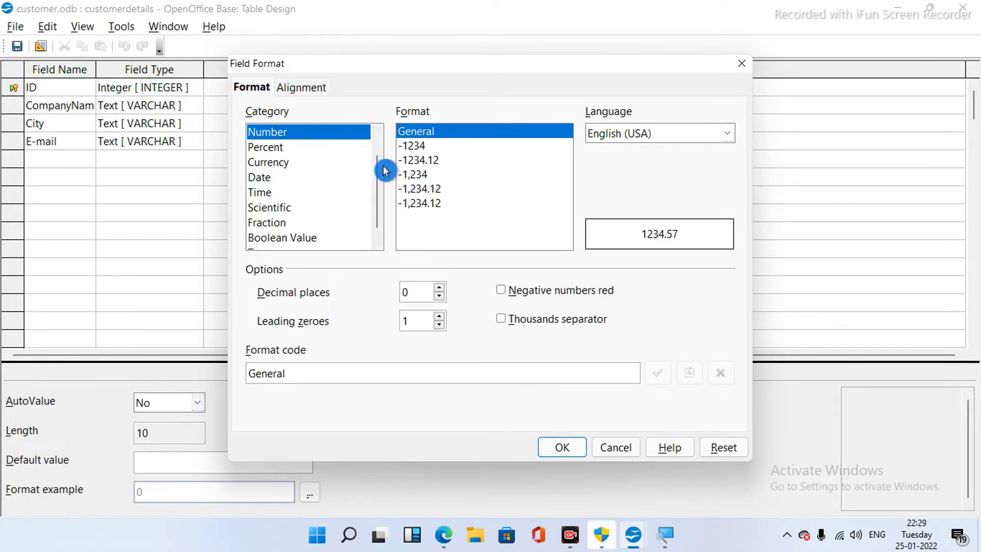
{"action": "left_click", "coordinate": [418, 176]}
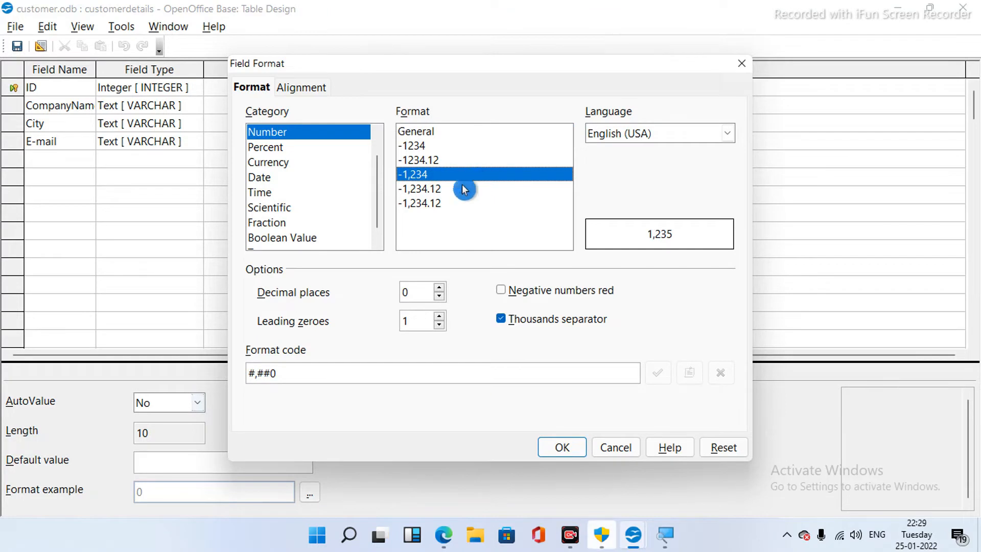
{"action": "left_click", "coordinate": [427, 189]}
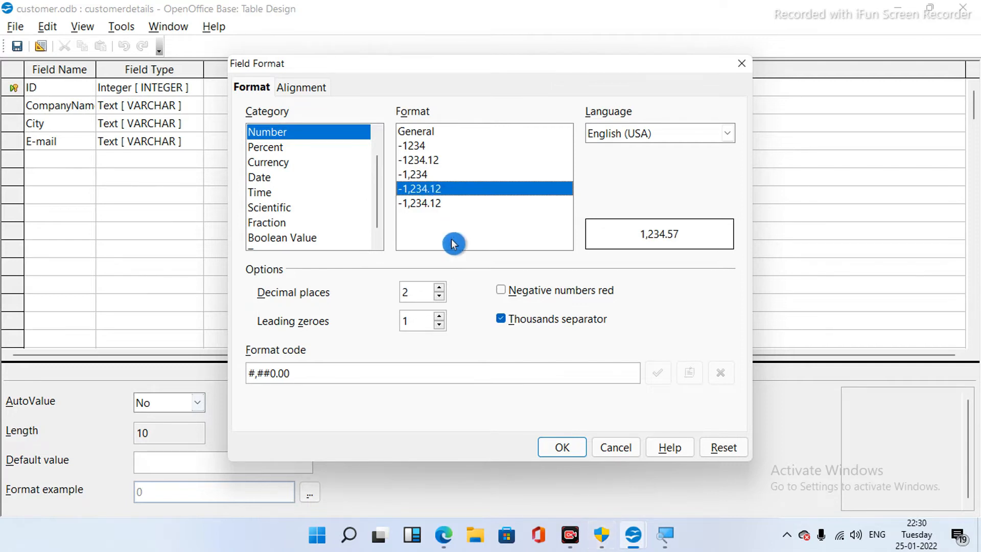
{"action": "left_click", "coordinate": [562, 448]}
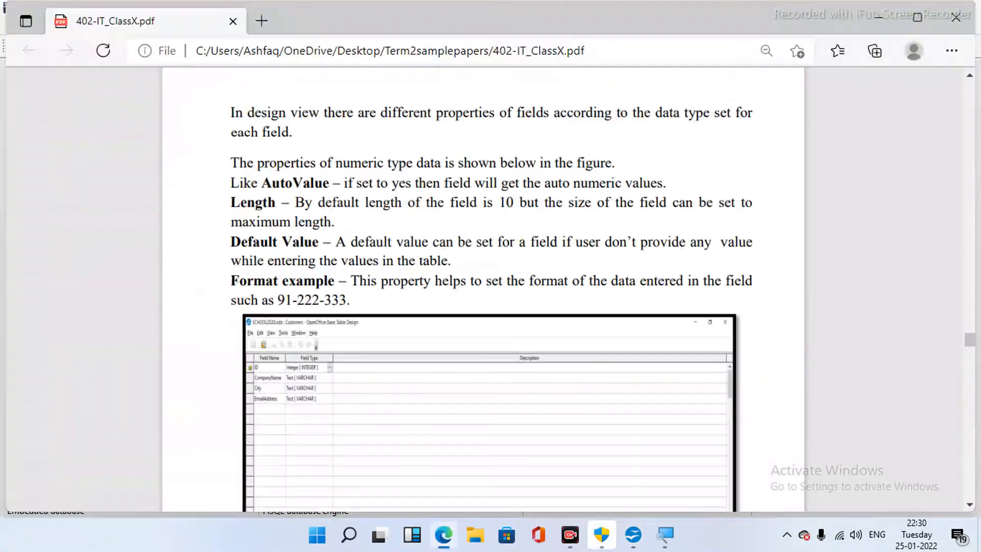
- Read the PDF study notes in Edge past Figures 25 and 26 to the Sorting Data section
{"action": "left_click", "coordinate": [799, 405]}
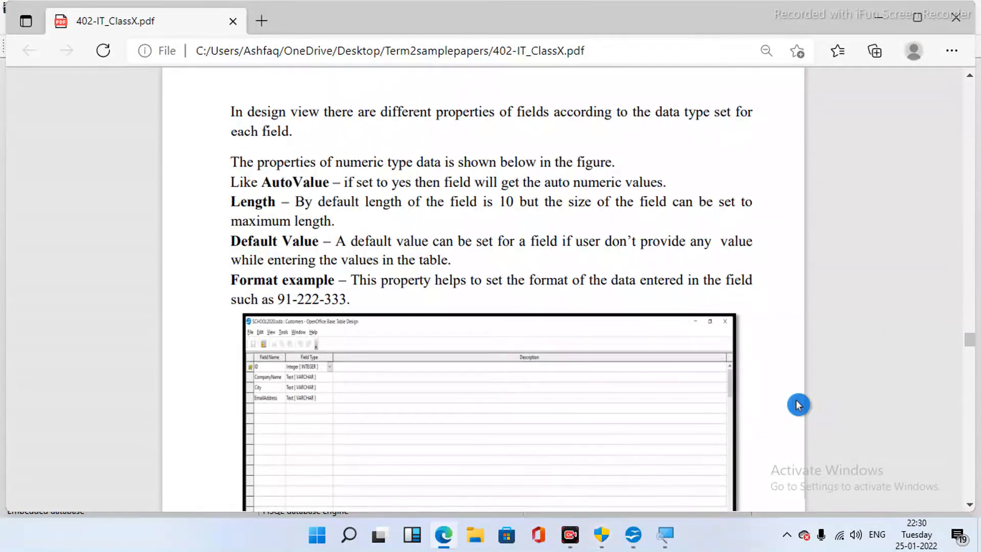
{"action": "scroll", "coordinate": [798, 405], "scroll_direction": "down", "scroll_amount": 1}
{"action": "scroll", "coordinate": [799, 405], "scroll_direction": "down", "scroll_amount": 3}
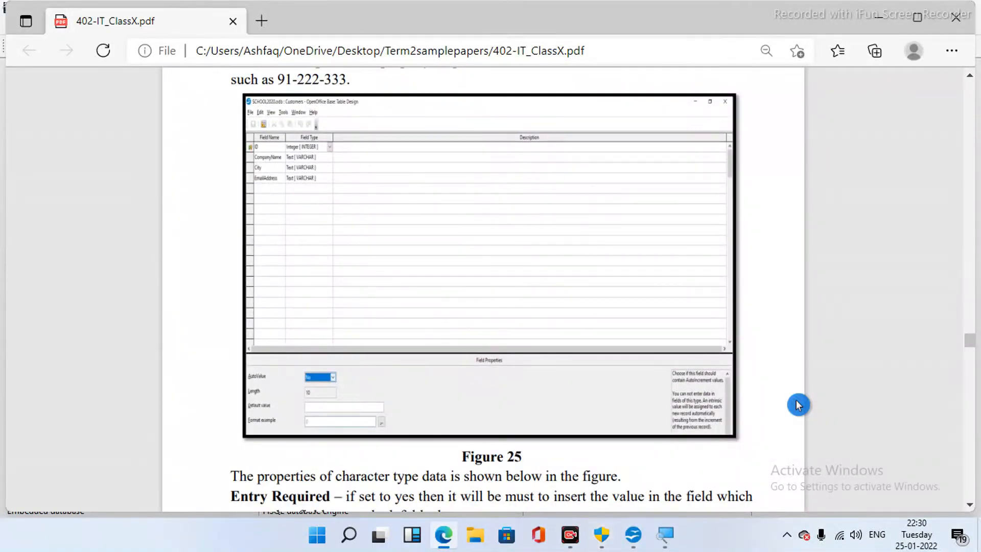
{"action": "scroll", "coordinate": [798, 406], "scroll_direction": "down", "scroll_amount": 2}
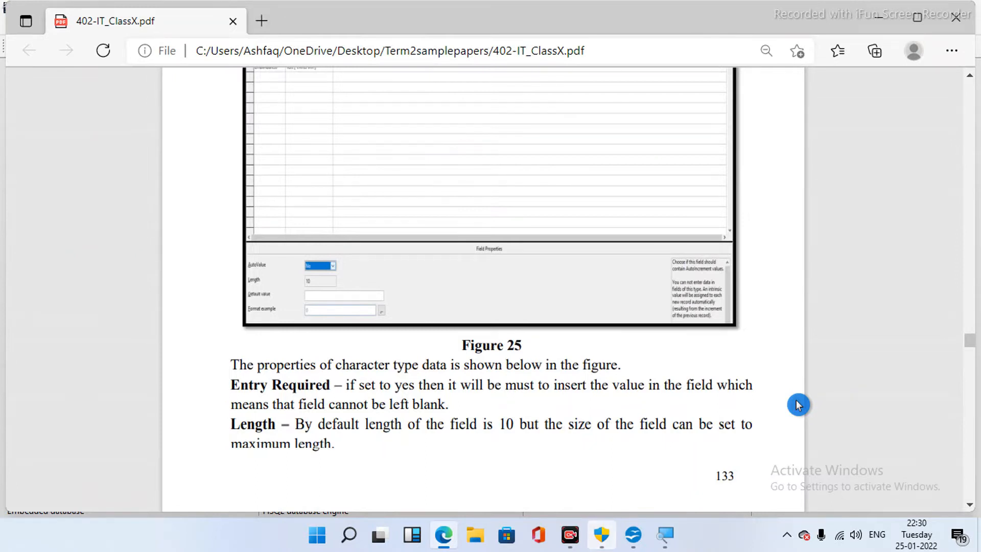
{"action": "scroll", "coordinate": [798, 406], "scroll_direction": "down", "scroll_amount": 3}
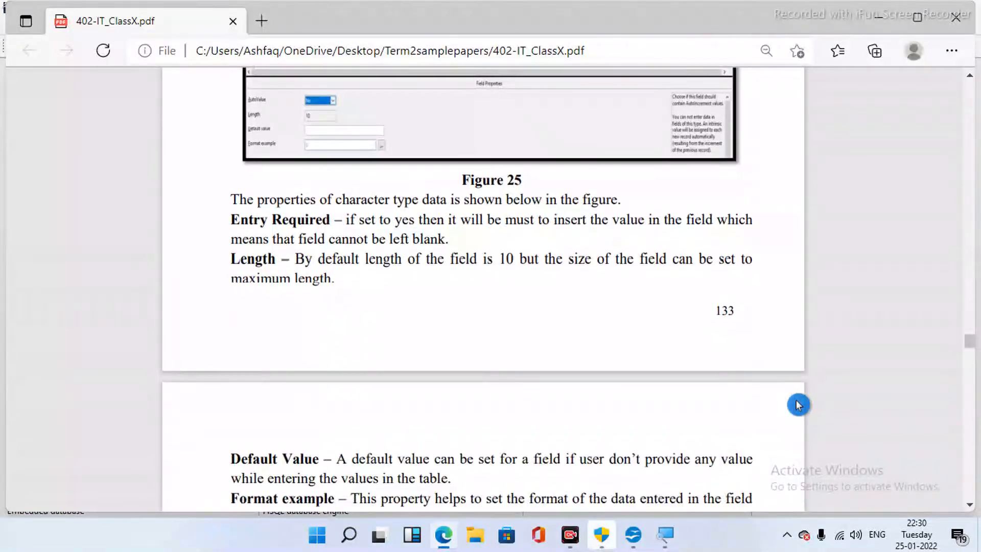
{"action": "scroll", "coordinate": [798, 405], "scroll_direction": "down", "scroll_amount": 1}
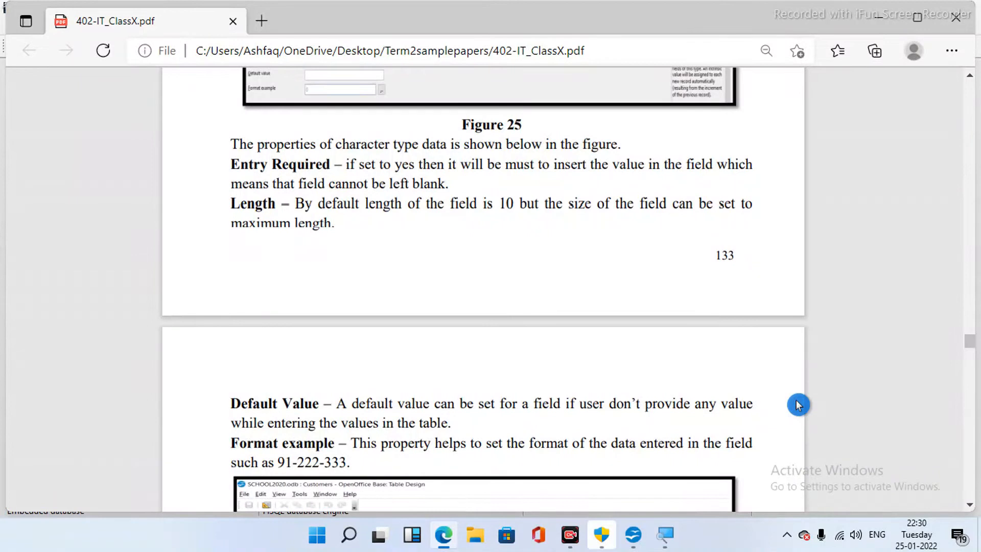
{"action": "scroll", "coordinate": [798, 406], "scroll_direction": "up", "scroll_amount": 2}
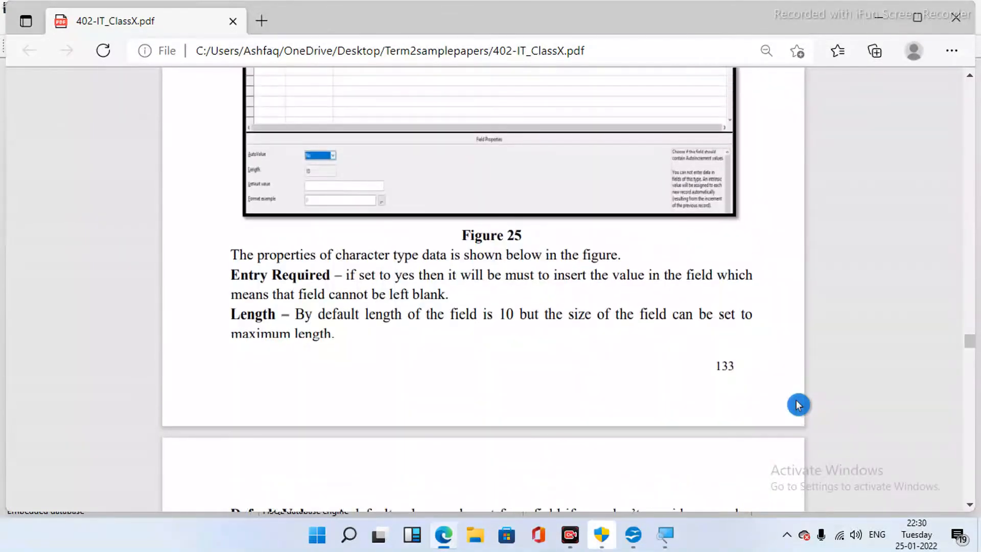
{"action": "scroll", "coordinate": [799, 405], "scroll_direction": "down", "scroll_amount": 6}
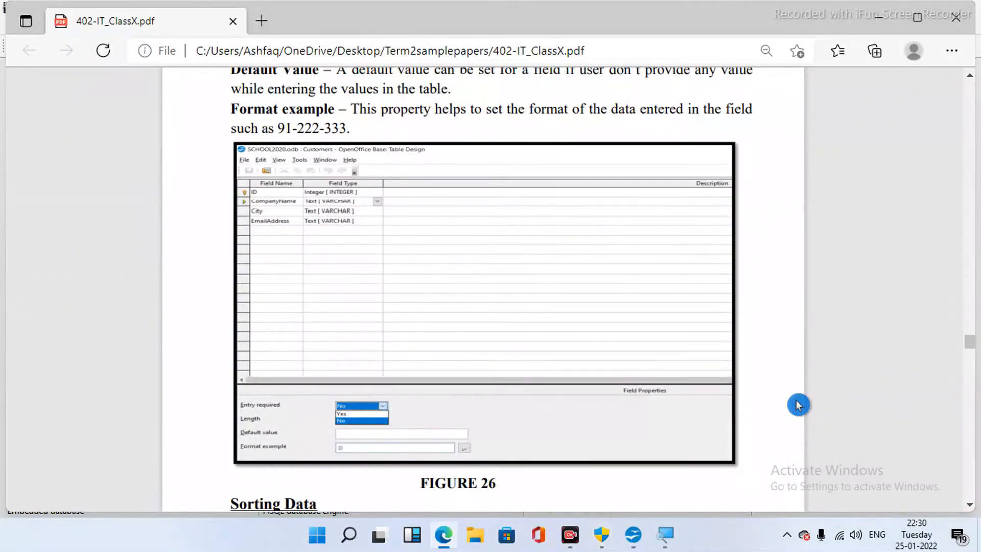
{"action": "scroll", "coordinate": [798, 406], "scroll_direction": "down", "scroll_amount": 3}
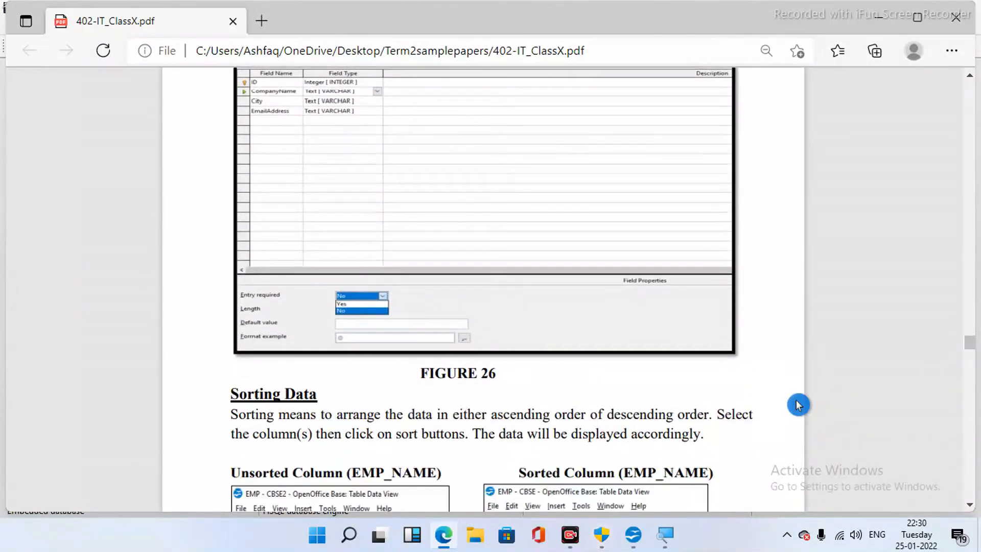
{"action": "scroll", "coordinate": [798, 405], "scroll_direction": "down", "scroll_amount": 2}
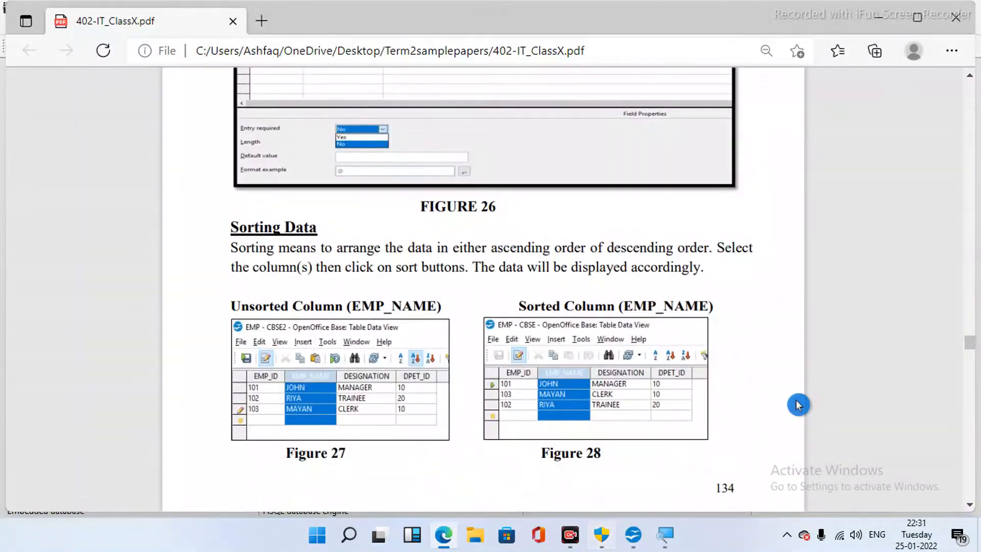
{"action": "scroll", "coordinate": [798, 406], "scroll_direction": "down", "scroll_amount": 1}
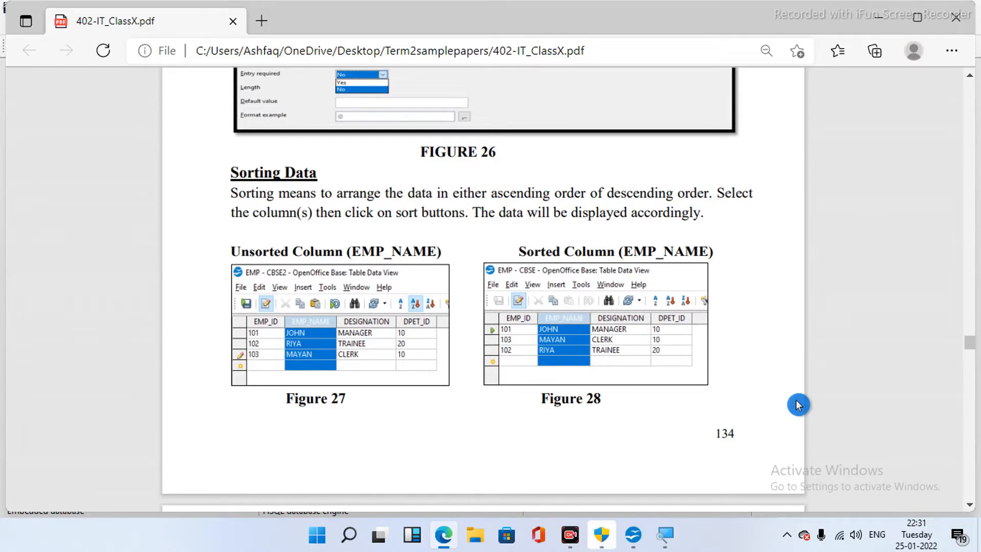
{"action": "scroll", "coordinate": [798, 406], "scroll_direction": "down", "scroll_amount": 1}
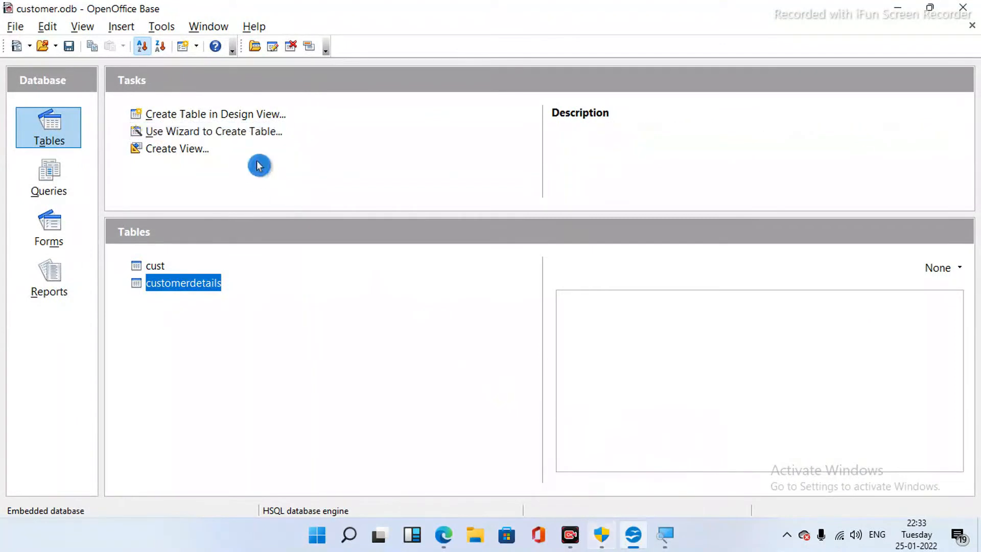
- Start a wizard-built table with the AssetID sample field, renamed to EmpID
{"action": "left_click", "coordinate": [246, 132]}
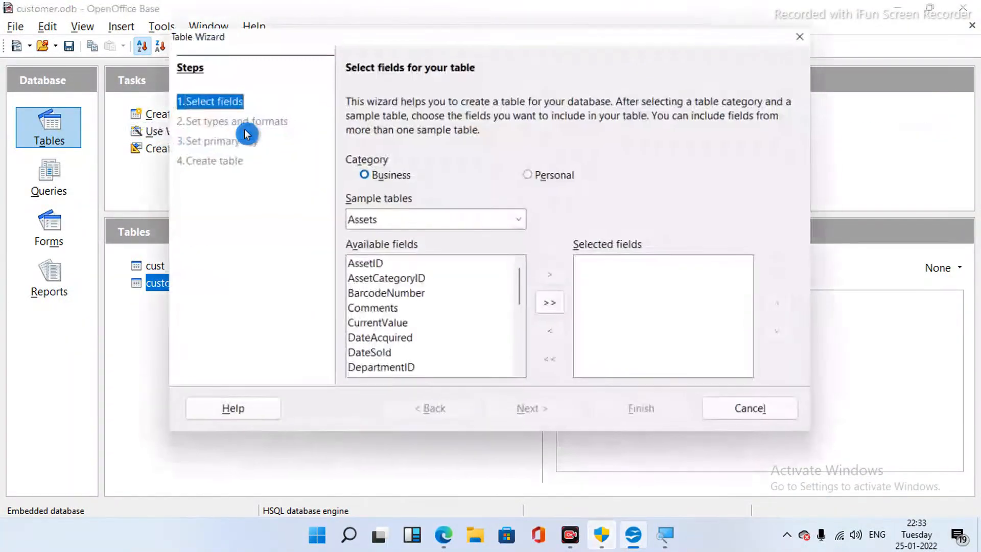
{"action": "left_click", "coordinate": [416, 267]}
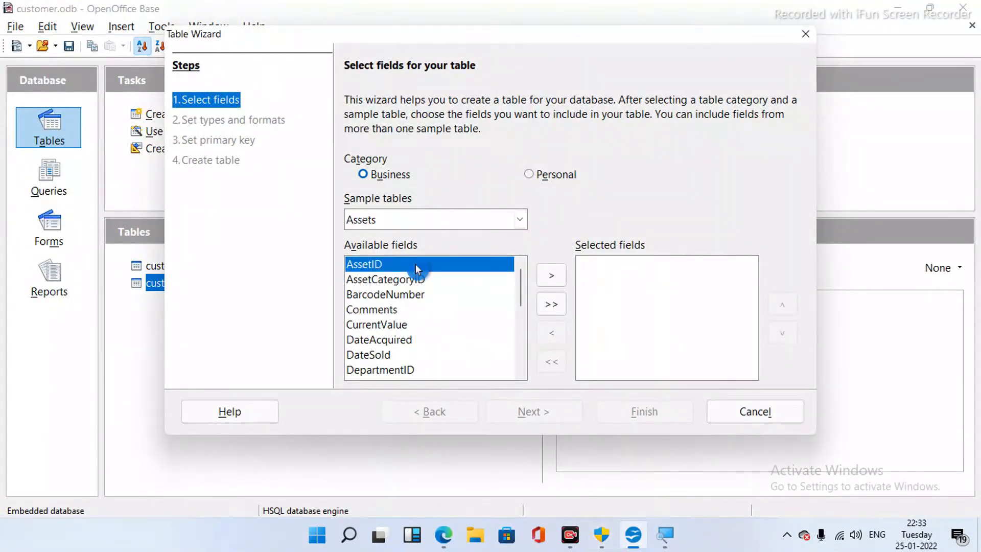
{"action": "left_click", "coordinate": [552, 278]}
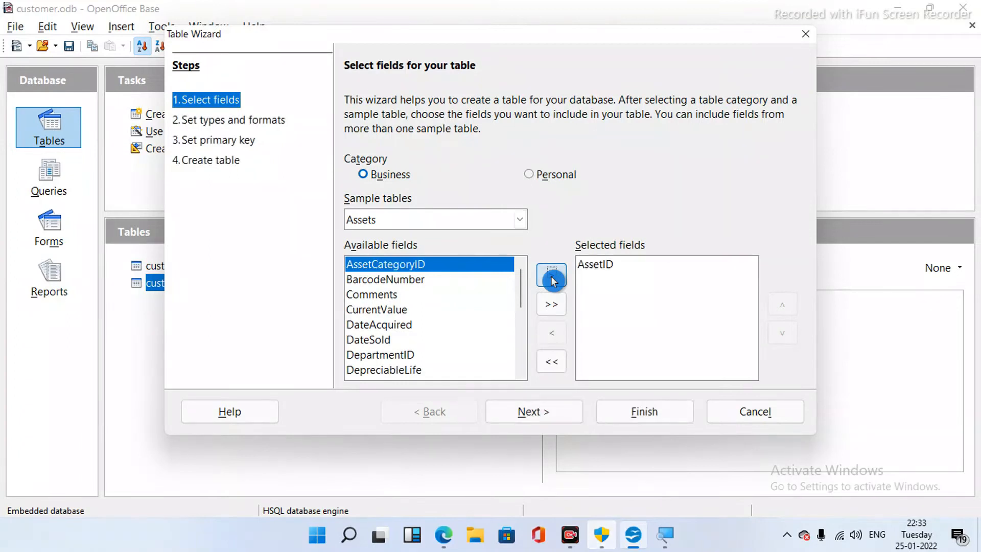
{"action": "left_click", "coordinate": [536, 418]}
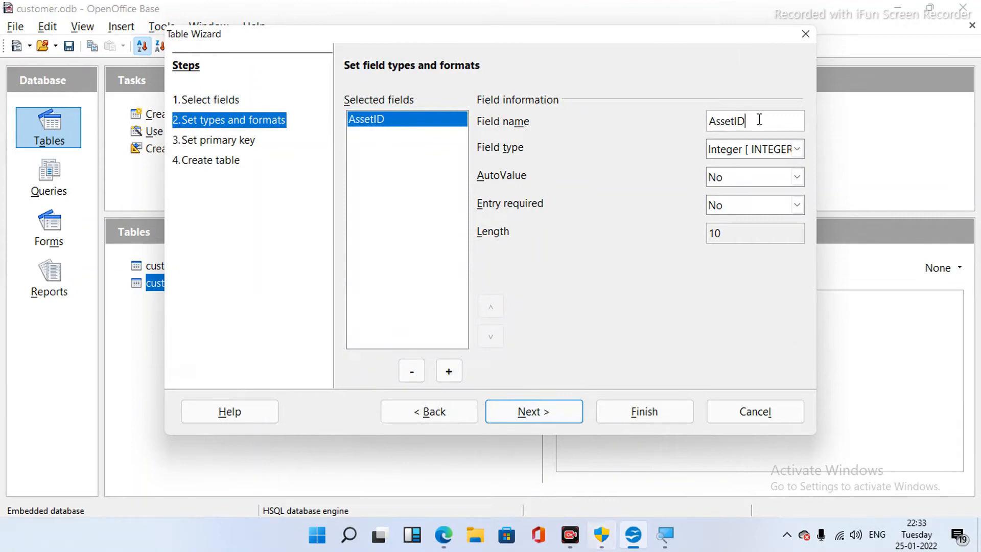
{"action": "key", "text": "BackSpace"}
{"action": "key", "text": "BackSpace"}
{"action": "key", "text": "BackSpace"}
{"action": "key", "text": "BackSpace"}
{"action": "key", "text": "BackSpace"}
{"action": "key", "text": "BackSpace"}
{"action": "key", "text": "BackSpace"}
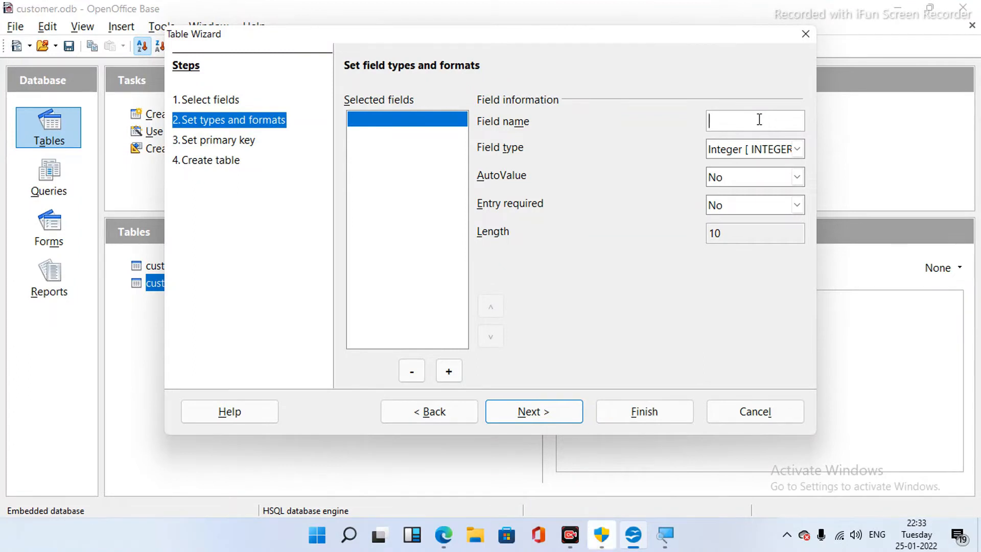
{"action": "type", "text": "EmpID"}
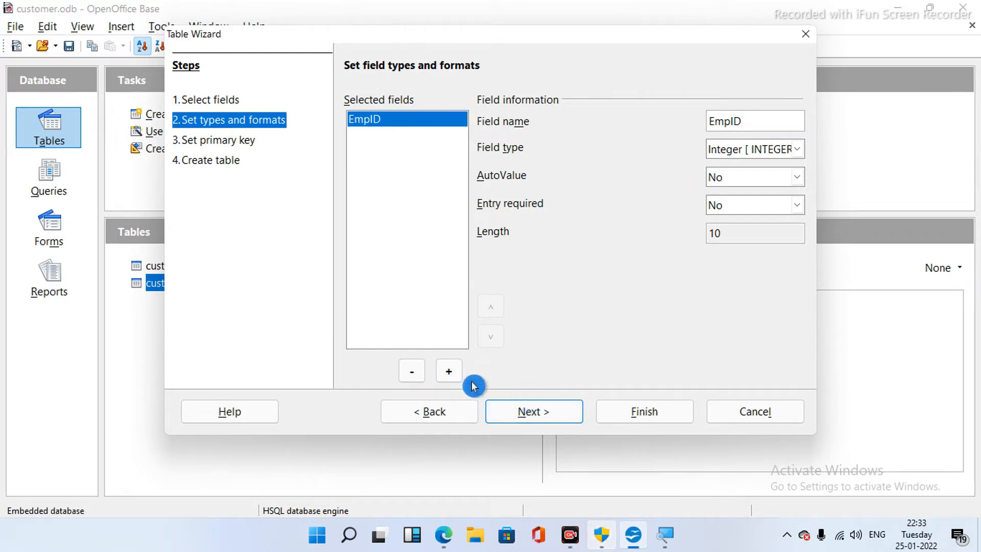
- Add two more fields named Designation and DeptID
{"action": "left_click", "coordinate": [448, 371]}
{"action": "left_click", "coordinate": [749, 124]}
{"action": "key", "text": "BackSpace"}
{"action": "key", "text": "BackSpace"}
{"action": "key", "text": "BackSpace"}
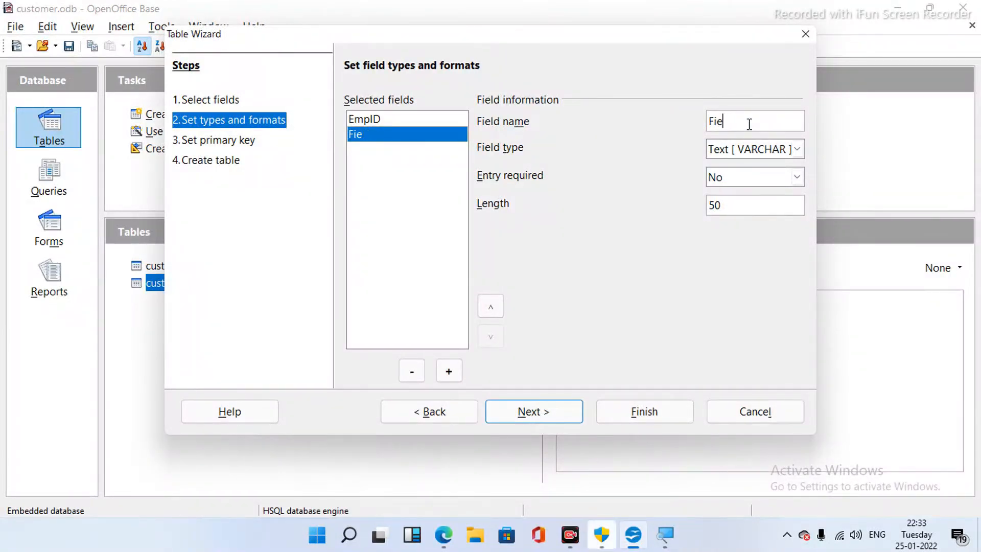
{"action": "key", "text": "BackSpace"}
{"action": "key", "text": "BackSpace"}
{"action": "type", "text": "Designation"}
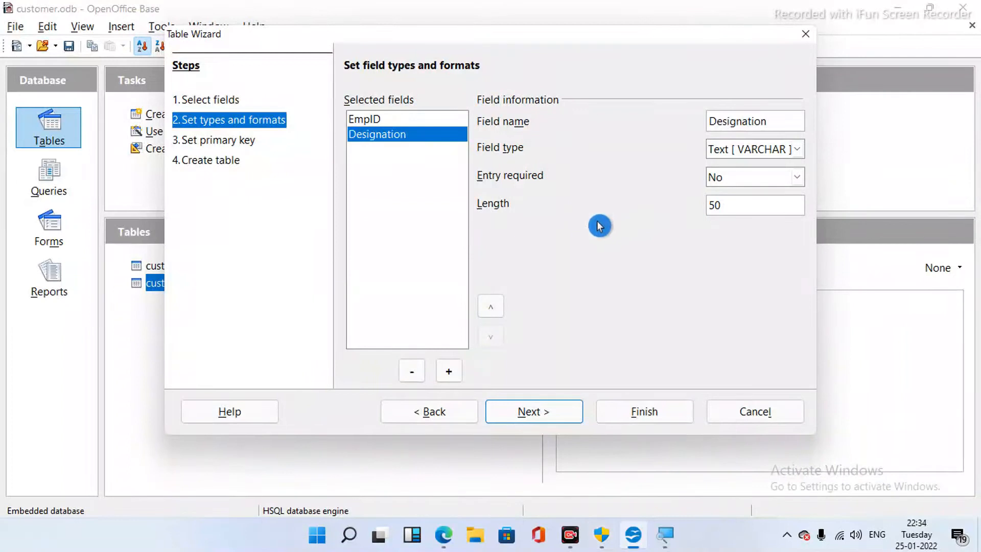
{"action": "left_click", "coordinate": [449, 372]}
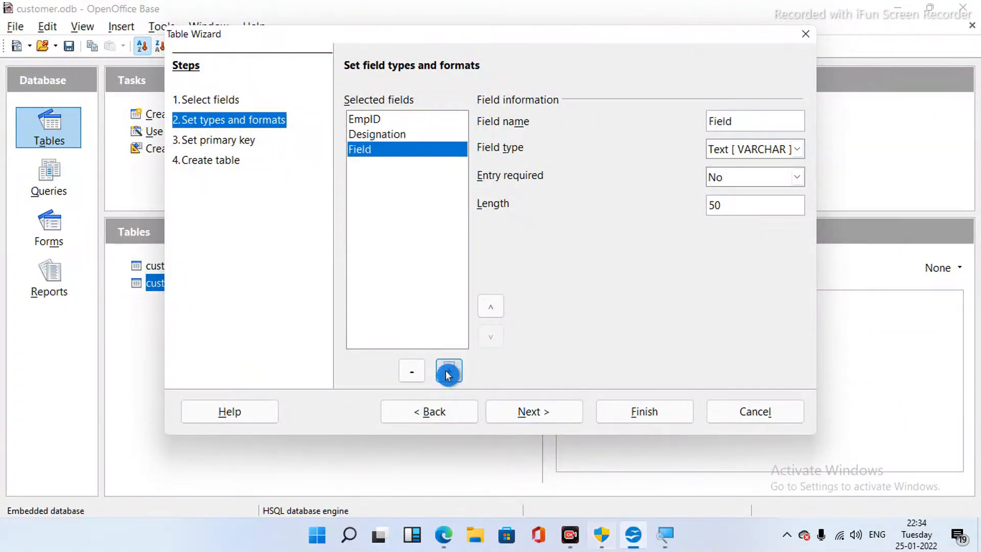
{"action": "left_click", "coordinate": [743, 122]}
{"action": "key", "text": "BackSpace"}
{"action": "key", "text": "BackSpace"}
{"action": "key", "text": "BackSpace"}
{"action": "key", "text": "BackSpace"}
{"action": "key", "text": "BackSpace"}
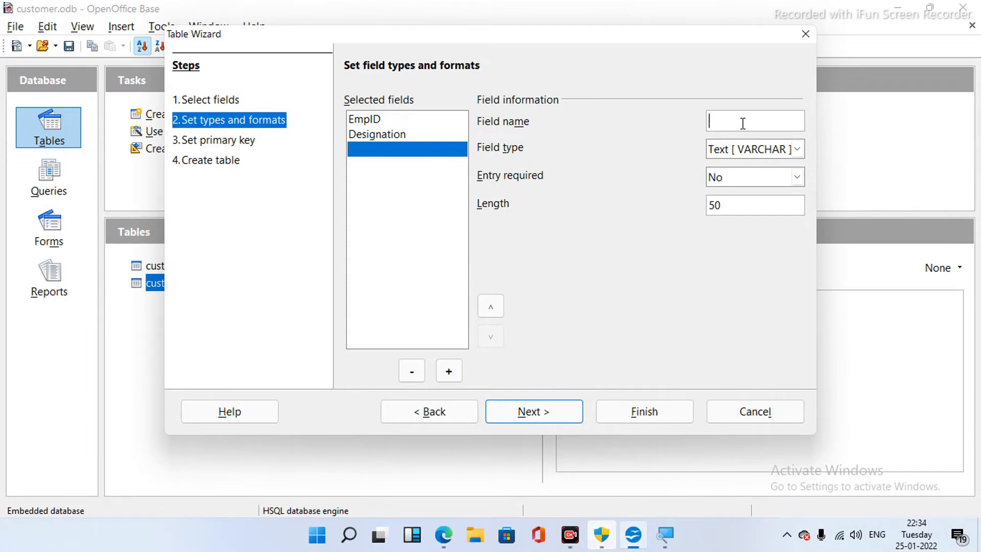
{"action": "type", "text": "Dept"}
{"action": "type", "text": "l"}
{"action": "type", "text": "d"}
{"action": "key", "text": "BackSpace"}
{"action": "type", "text": "D"}
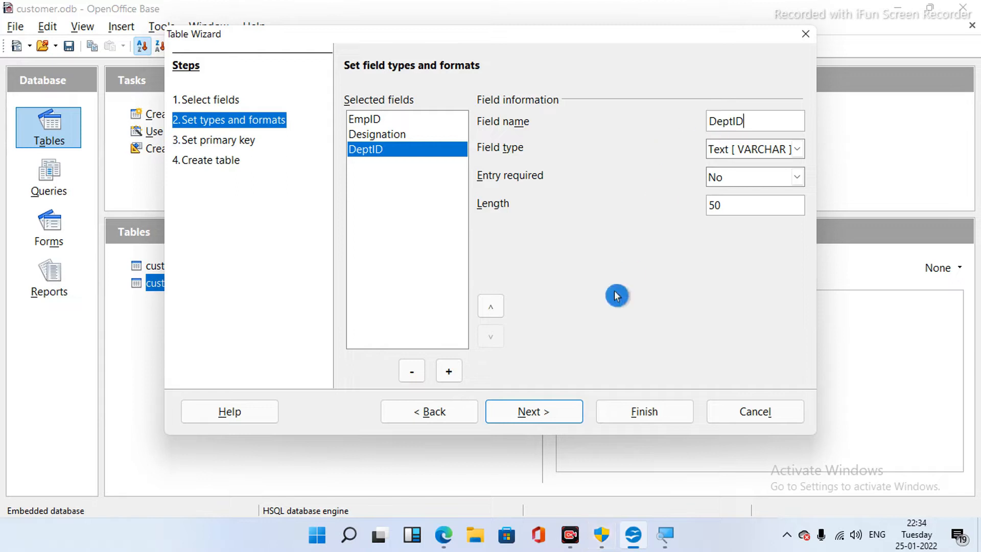
- Make DeptID a Number [NUMERIC] field, keep the automatic primary key, and create the Assets table
{"action": "left_click", "coordinate": [797, 151]}
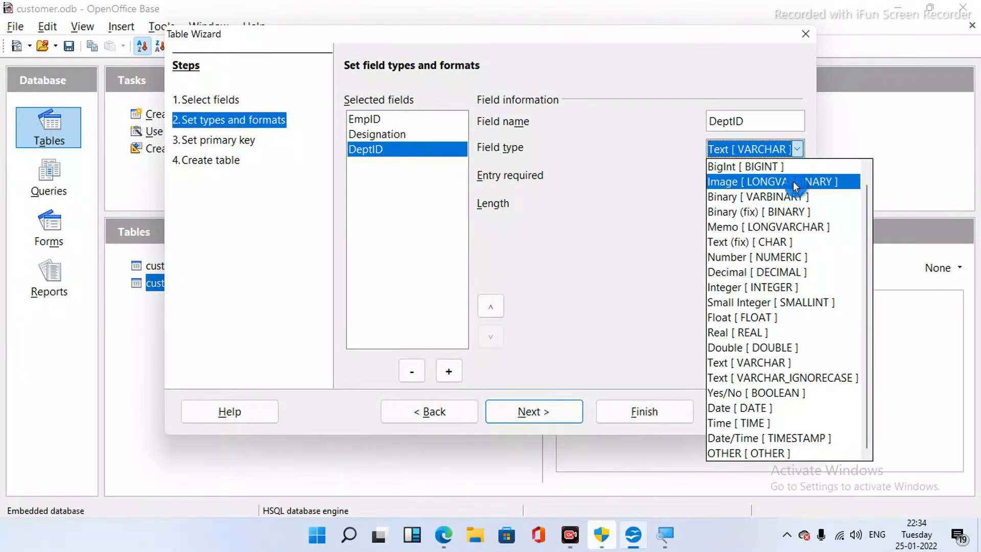
{"action": "left_click", "coordinate": [792, 260]}
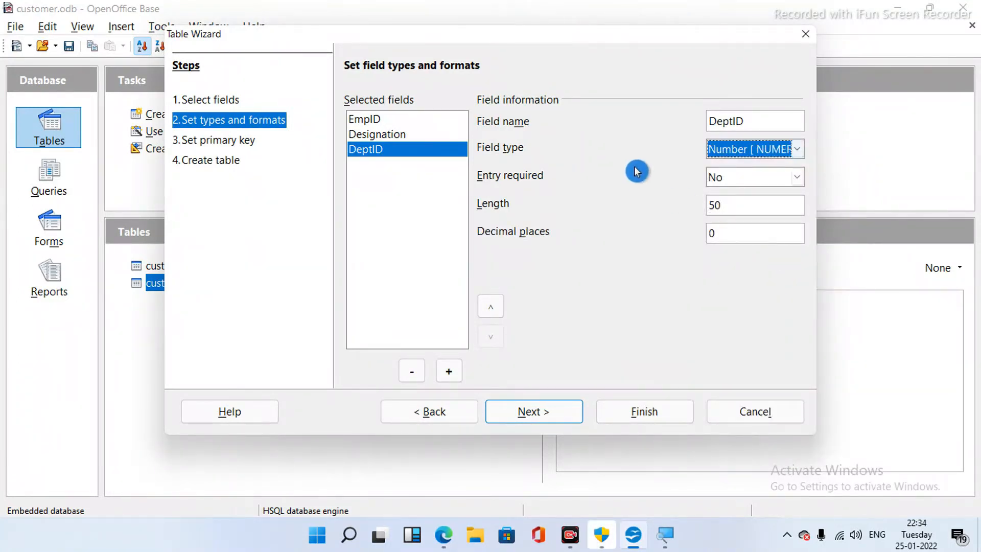
{"action": "left_click", "coordinate": [428, 120]}
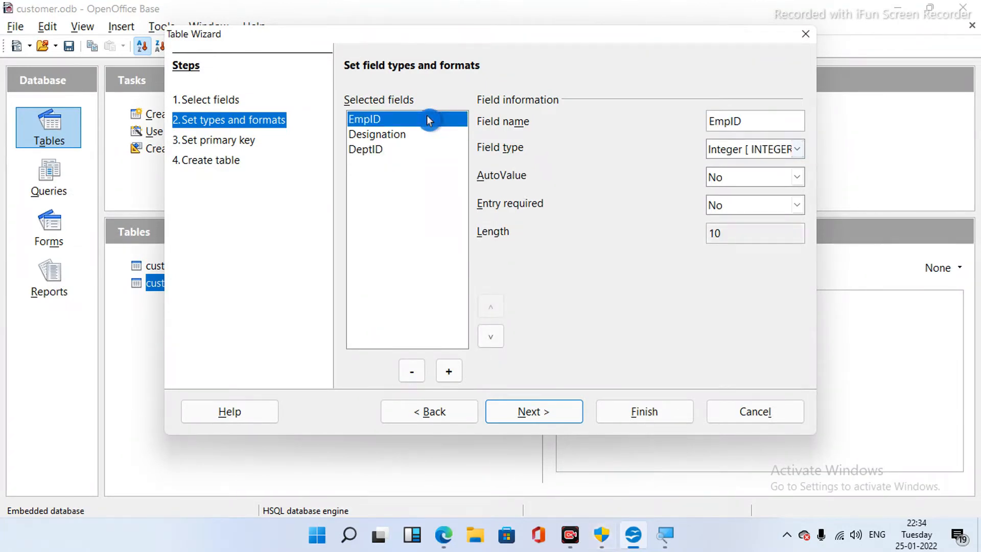
{"action": "left_click", "coordinate": [388, 151]}
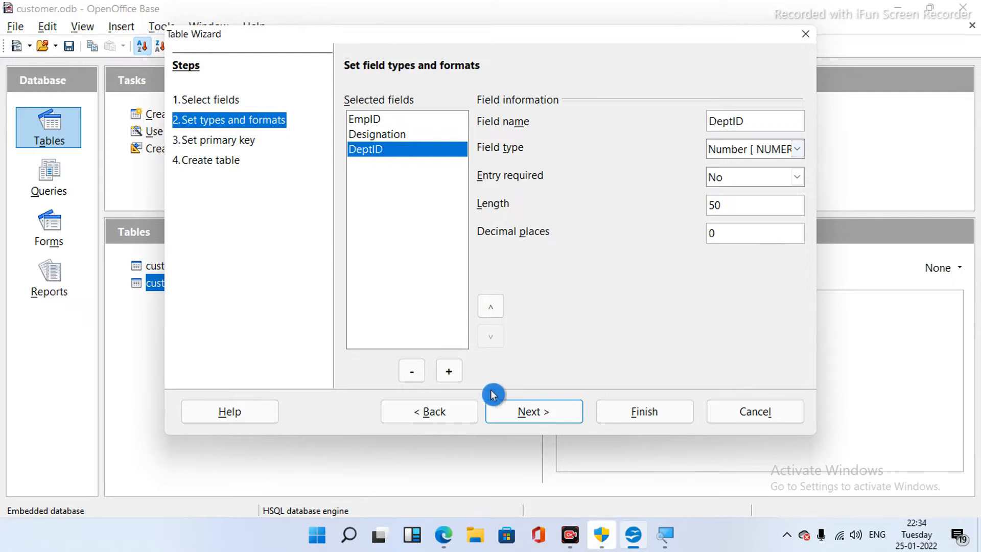
{"action": "left_click", "coordinate": [547, 412]}
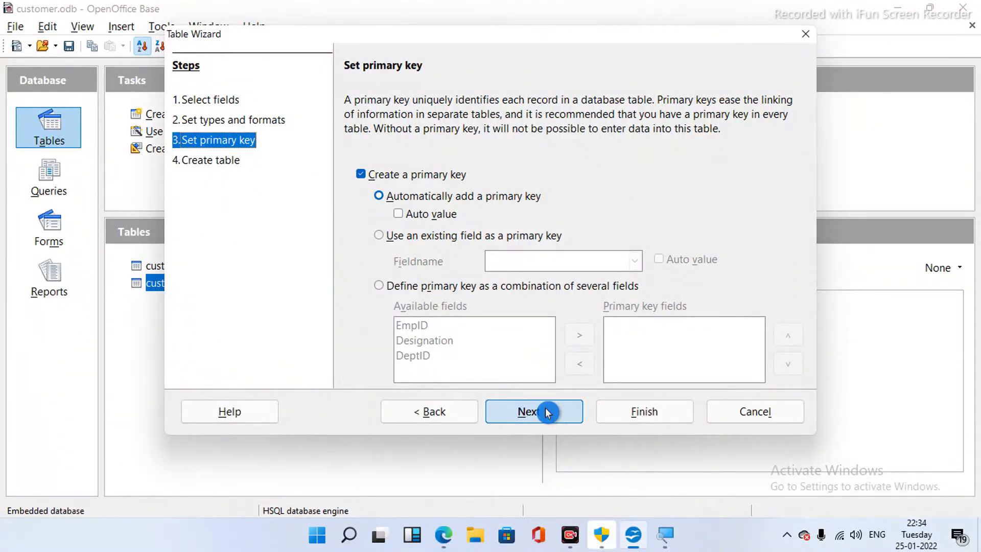
{"action": "left_click", "coordinate": [547, 412]}
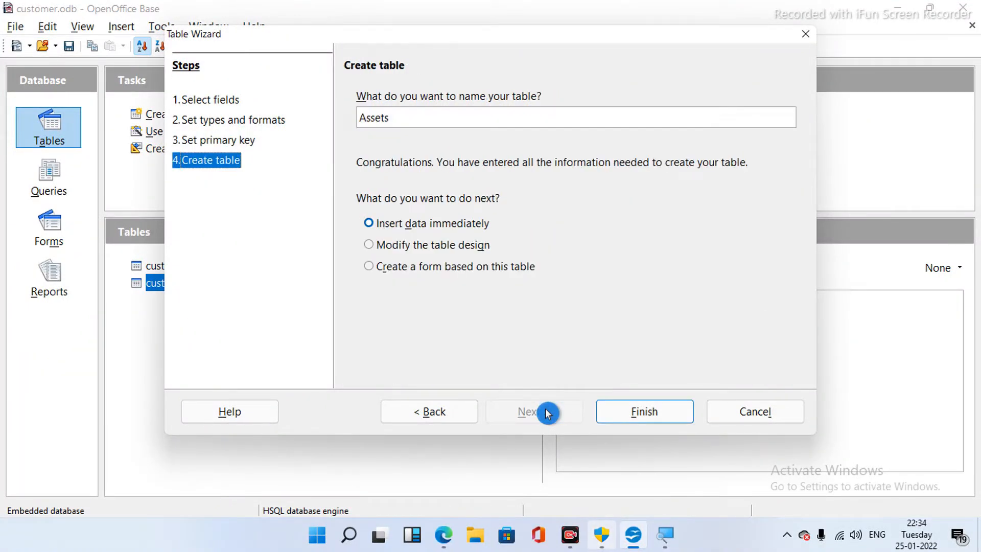
{"action": "left_click", "coordinate": [632, 413]}
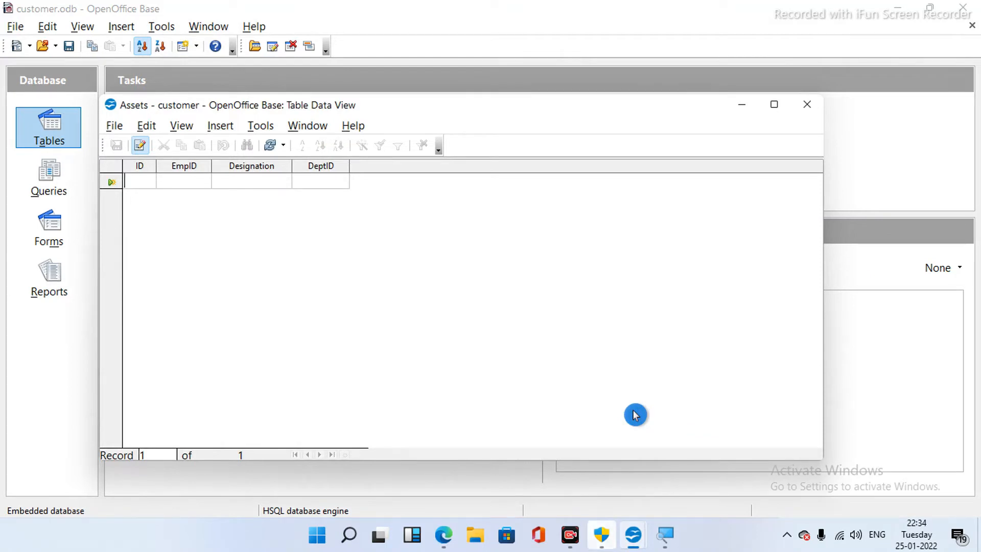
- Enter the first record: 101, 1001, Manager, 201
{"action": "type", "text": "101"}
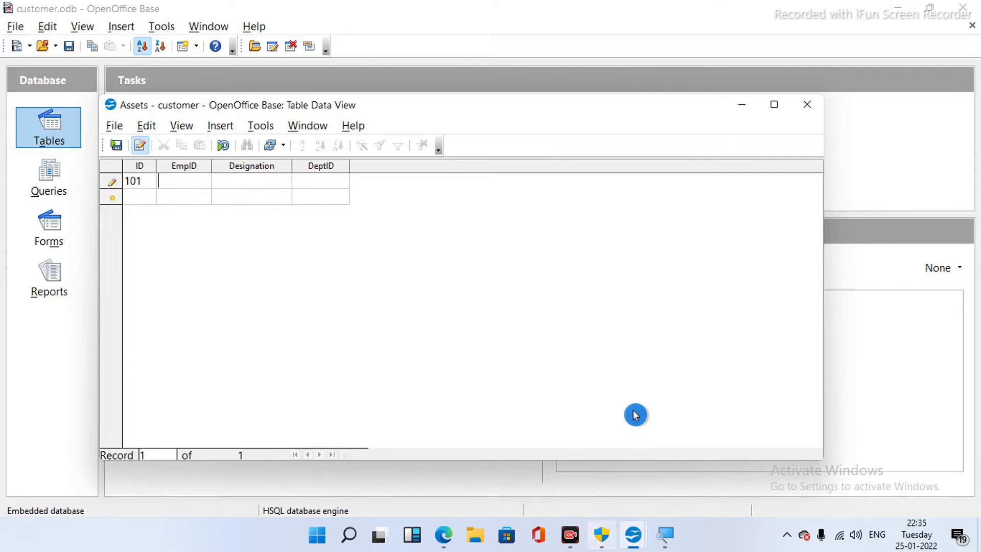
{"action": "type", "text": "1001"}
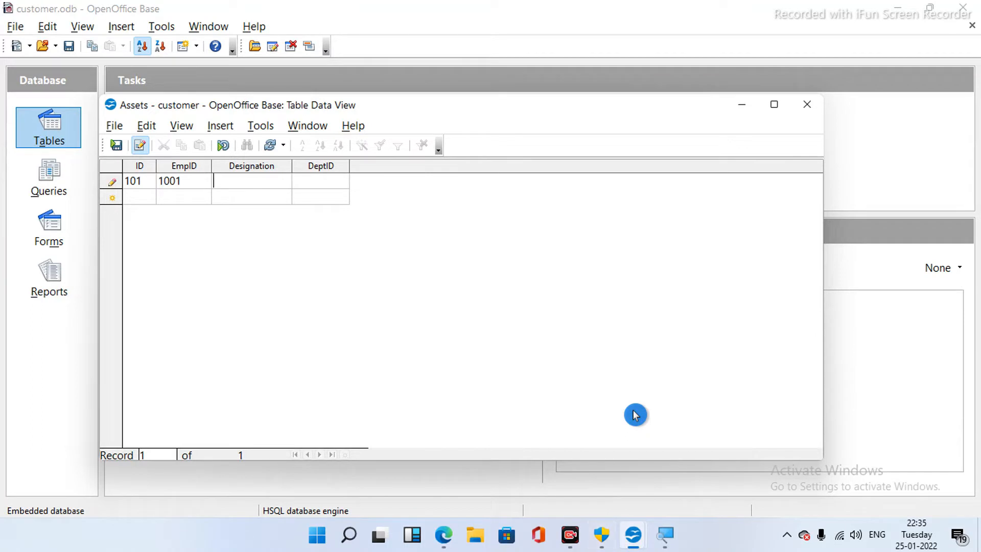
{"action": "type", "text": "Ma"}
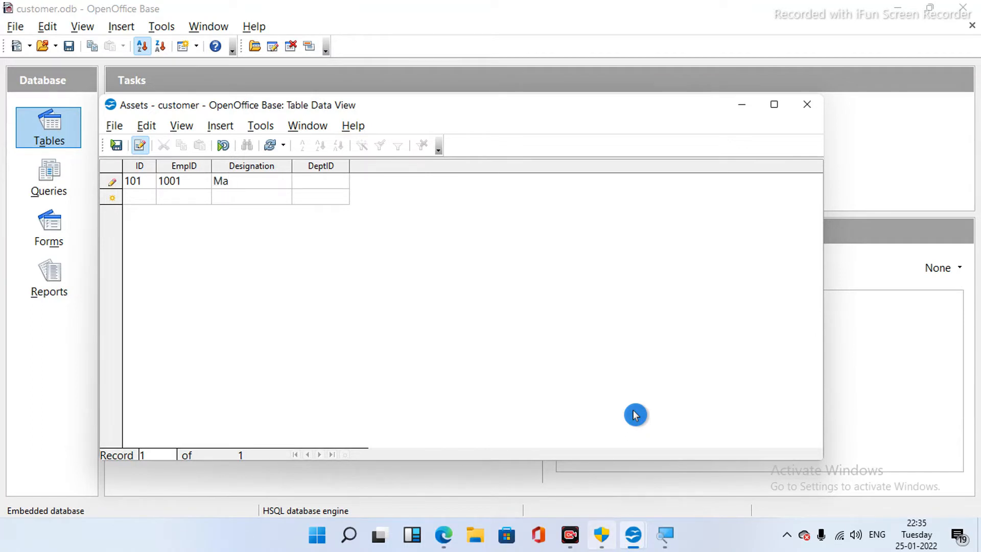
{"action": "type", "text": "nager"}
{"action": "key", "text": "Tab"}
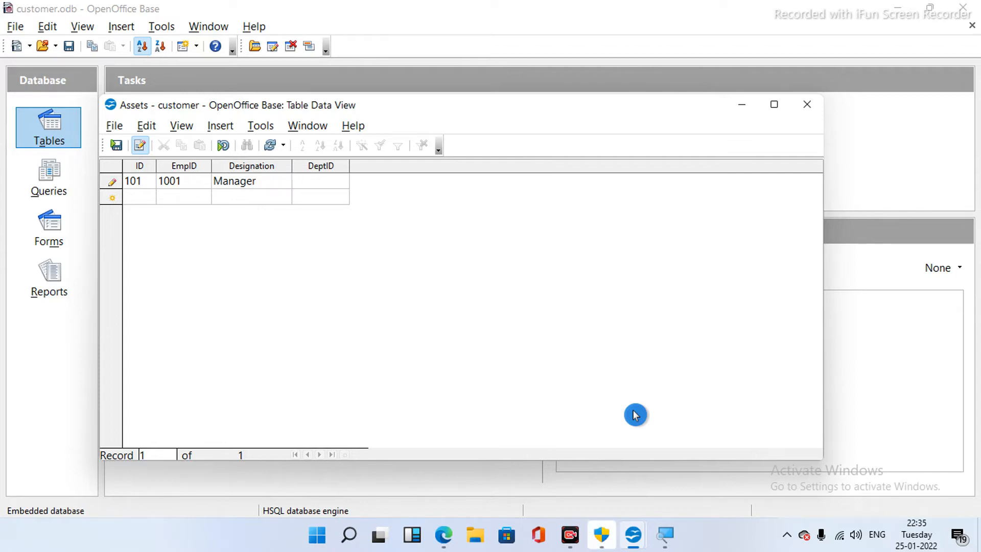
{"action": "type", "text": "201"}
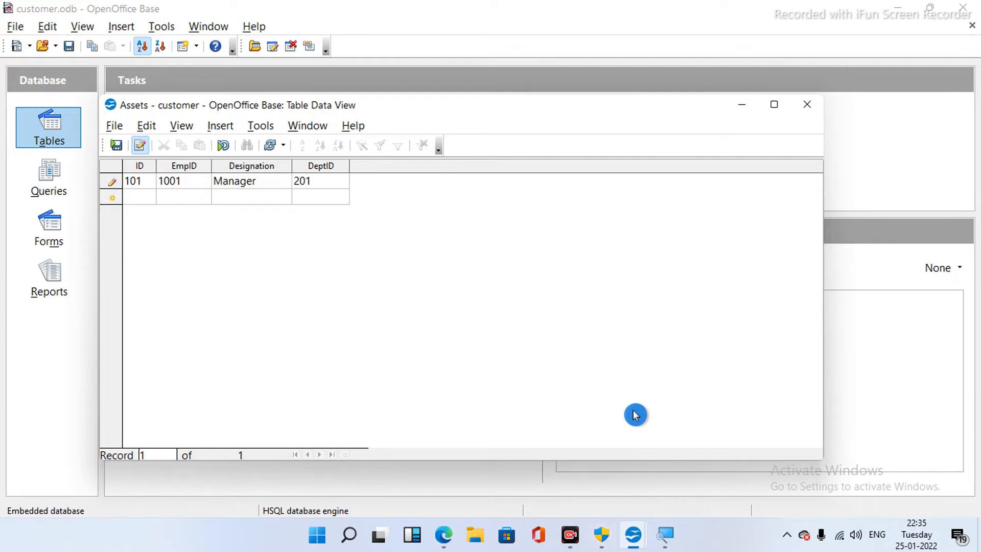
{"action": "key", "text": "Tab"}
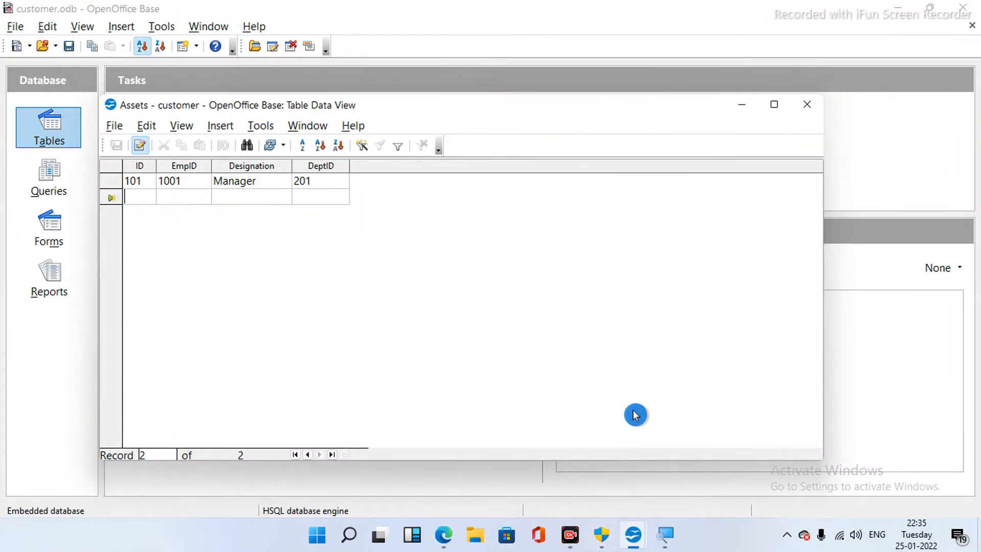
- Enter the second record: 102, 1002, Trainee, 20, and save it
{"action": "type", "text": "102"}
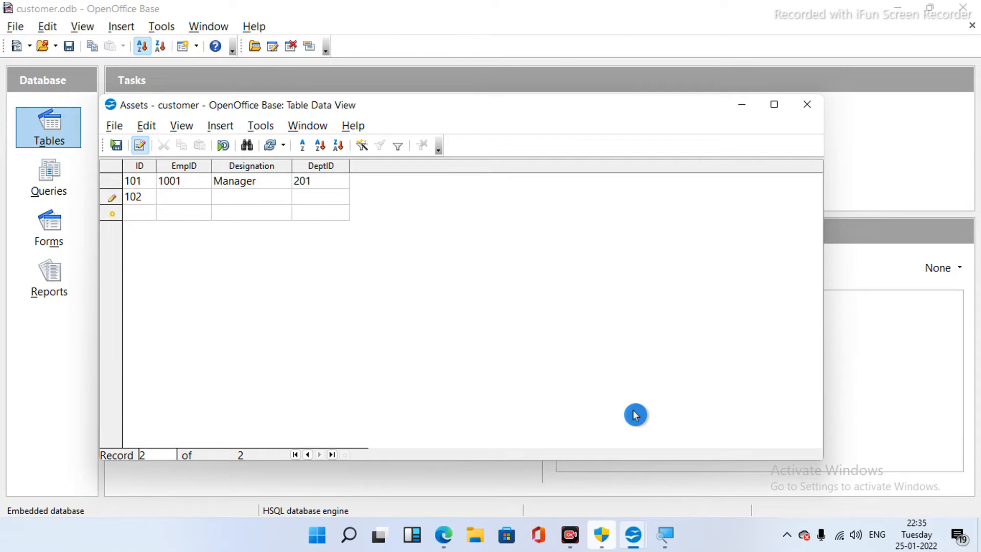
{"action": "type", "text": "002"}
{"action": "type", "text": "TE"}
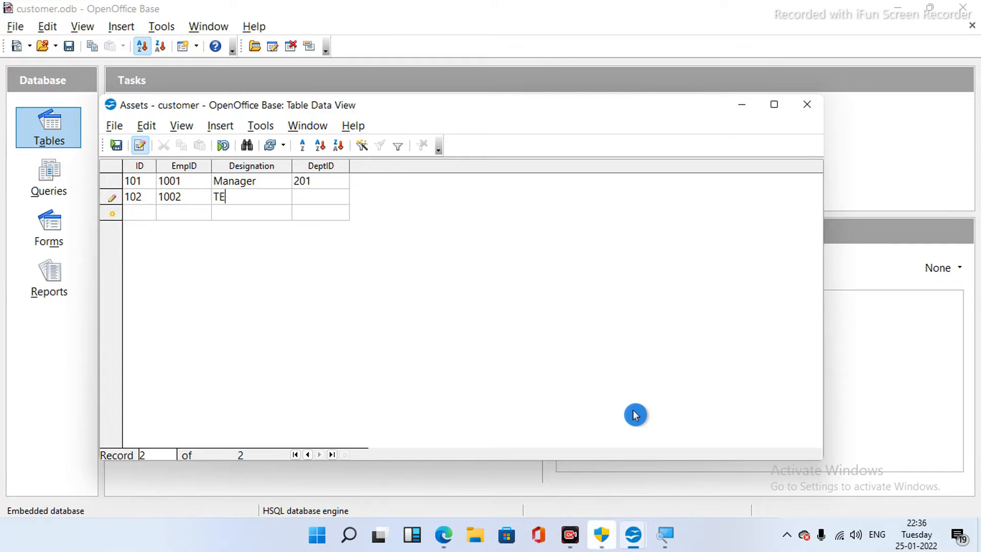
{"action": "key", "text": "BackSpace"}
{"action": "type", "text": "r"}
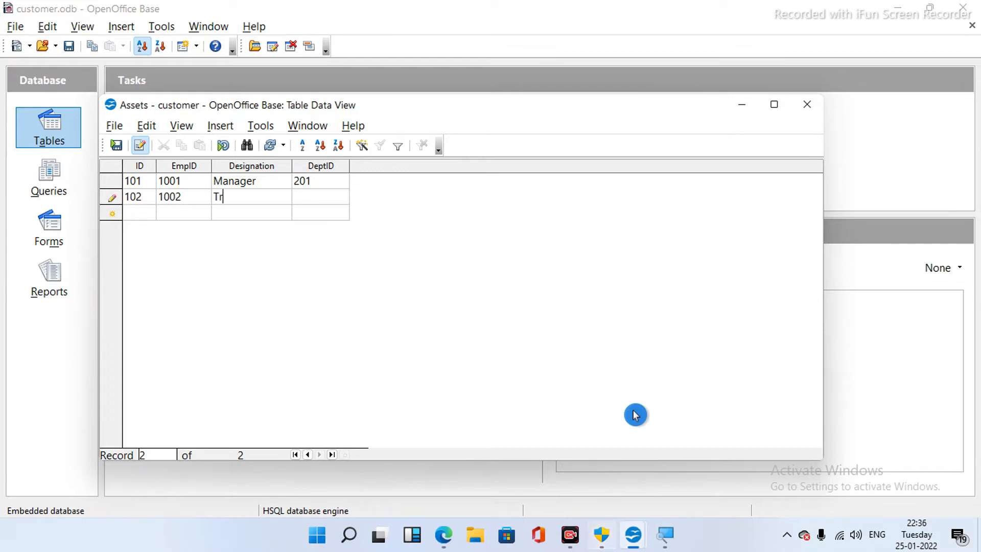
{"action": "type", "text": "ainee"}
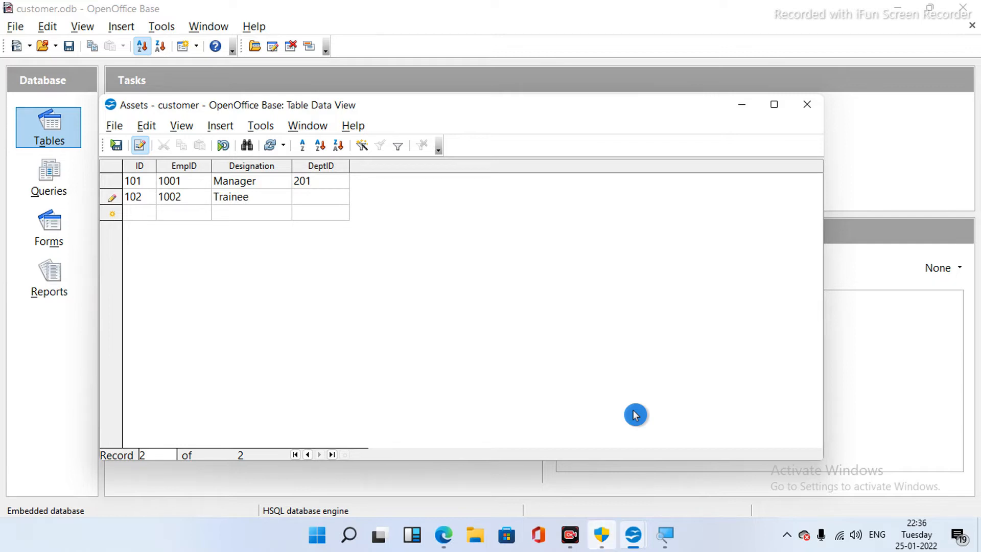
{"action": "key", "text": "Tab"}
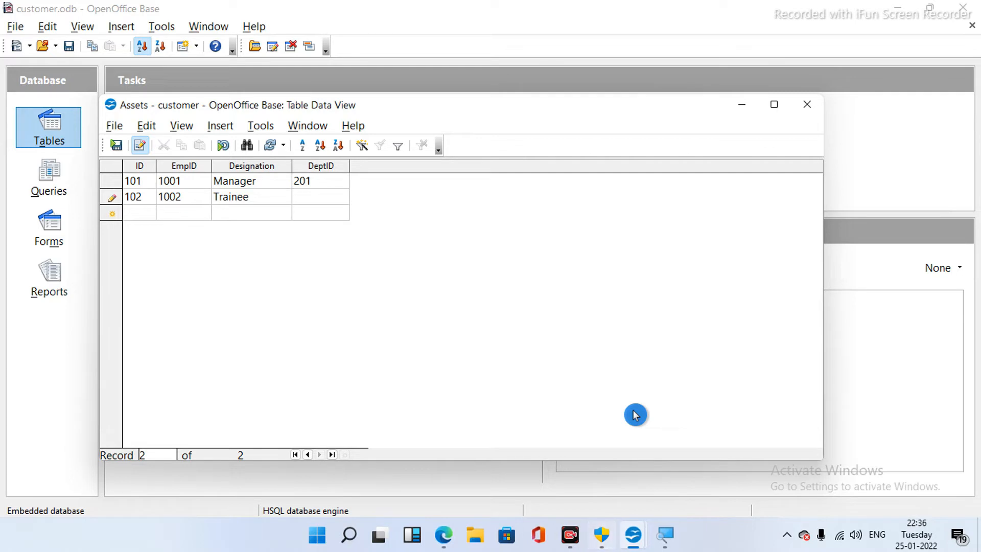
{"action": "type", "text": "20"}
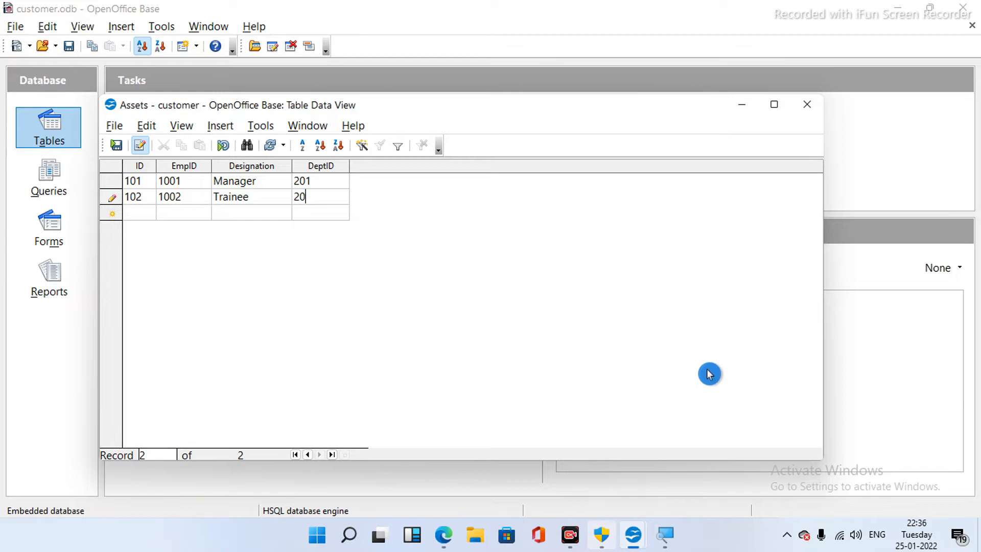
{"action": "left_click", "coordinate": [314, 179]}
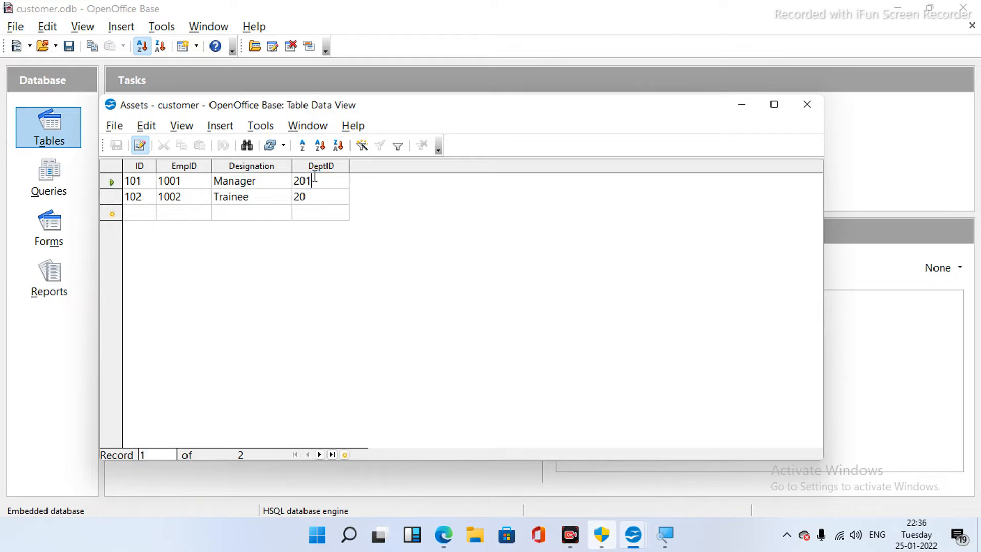
- Add a third record: 1003, 103, cleark, 30
{"action": "key", "text": "BackSpace"}
{"action": "key", "text": "BackSpace"}
{"action": "key", "text": "BackSpace"}
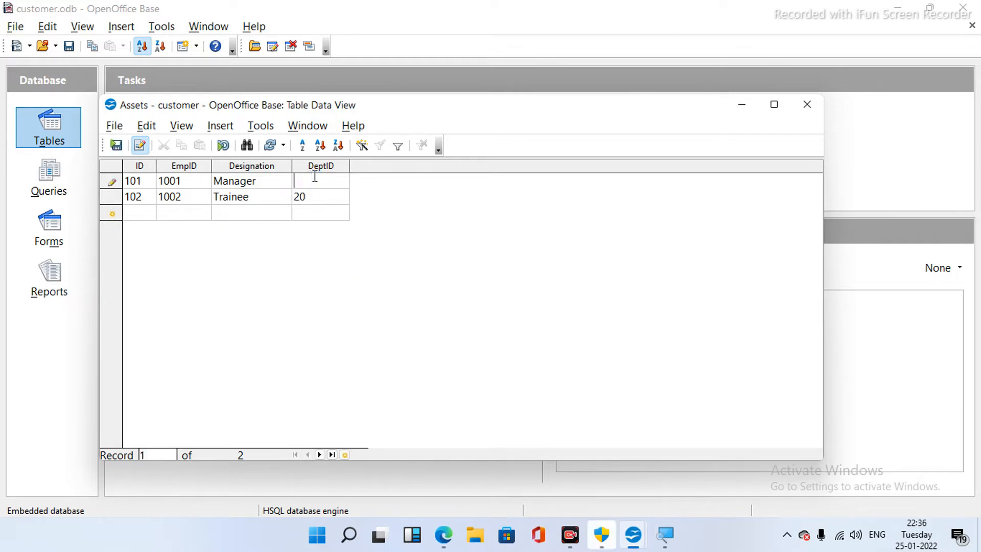
{"action": "type", "text": "10"}
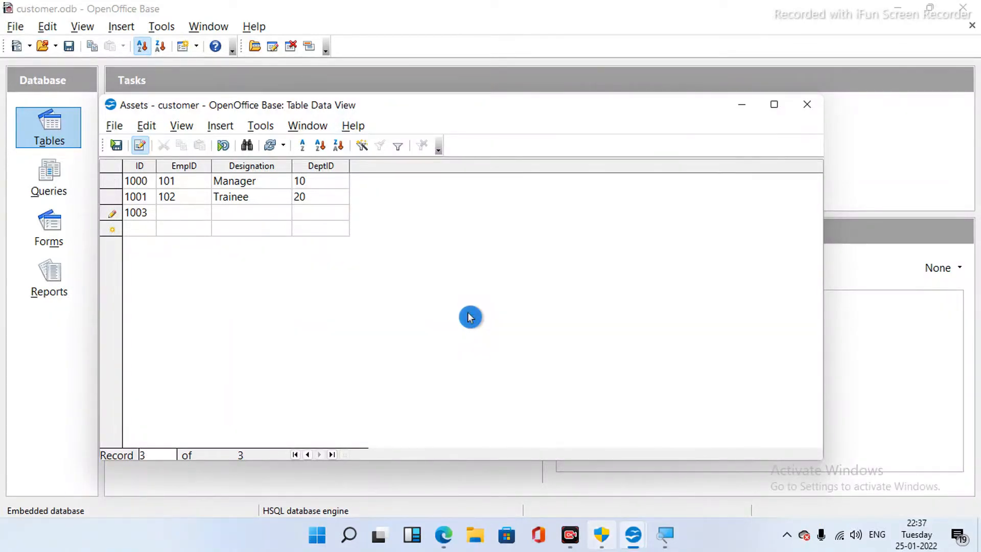
{"action": "type", "text": "103"}
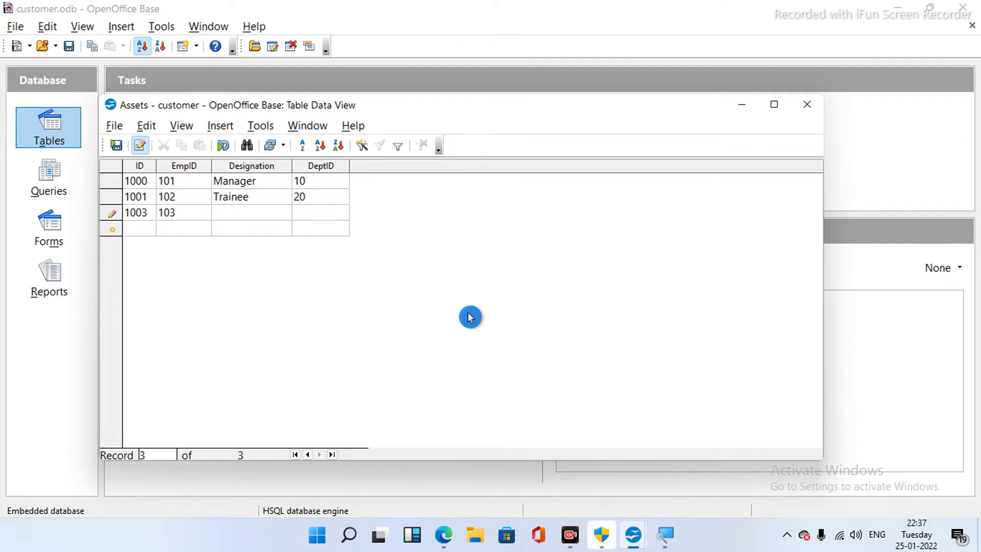
{"action": "type", "text": "cleark"}
{"action": "key", "text": "Tab"}
{"action": "type", "text": "30"}
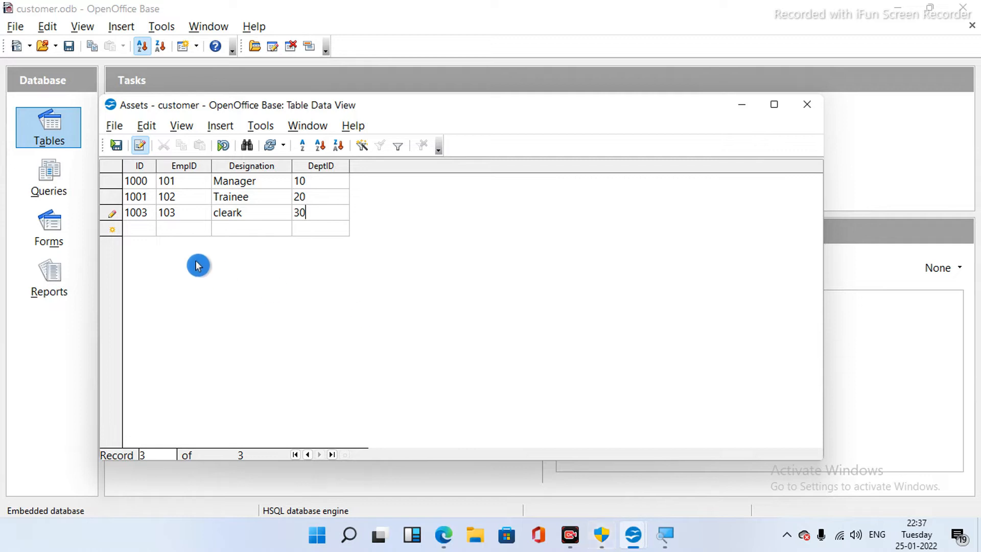
{"action": "left_click", "coordinate": [143, 228]}
- Add a fourth record: 1004, 104, Admin, 40
{"action": "type", "text": "1004"}
{"action": "left_click", "coordinate": [144, 228]}
{"action": "key", "text": "Tab"}
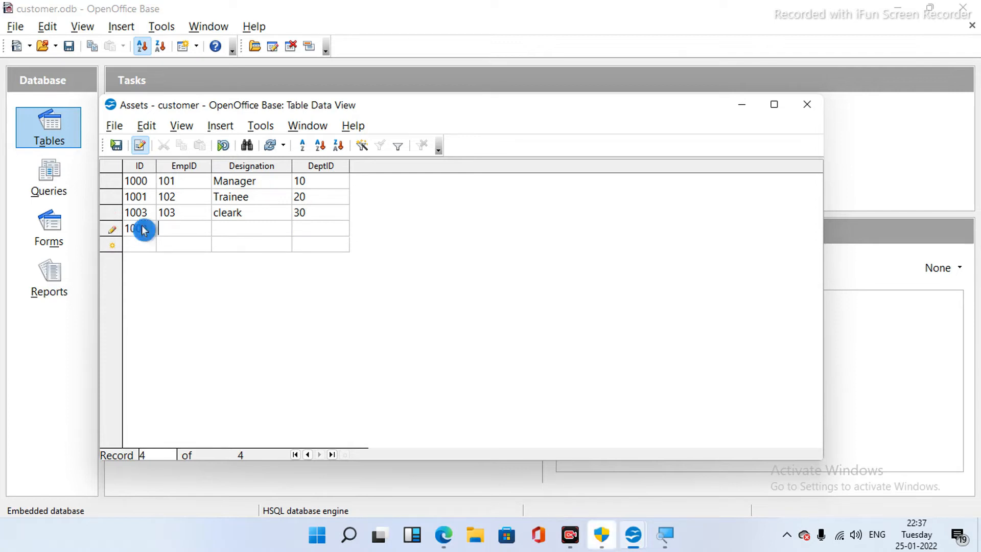
{"action": "type", "text": "104"}
{"action": "key", "text": "Tab"}
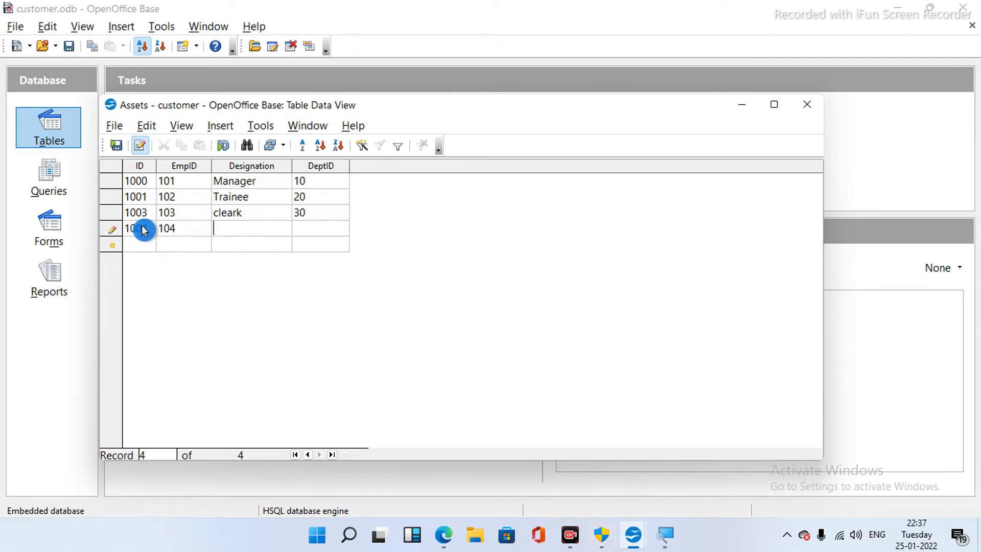
{"action": "type", "text": "Admin"}
{"action": "key", "text": "Tab"}
{"action": "type", "text": "40"}
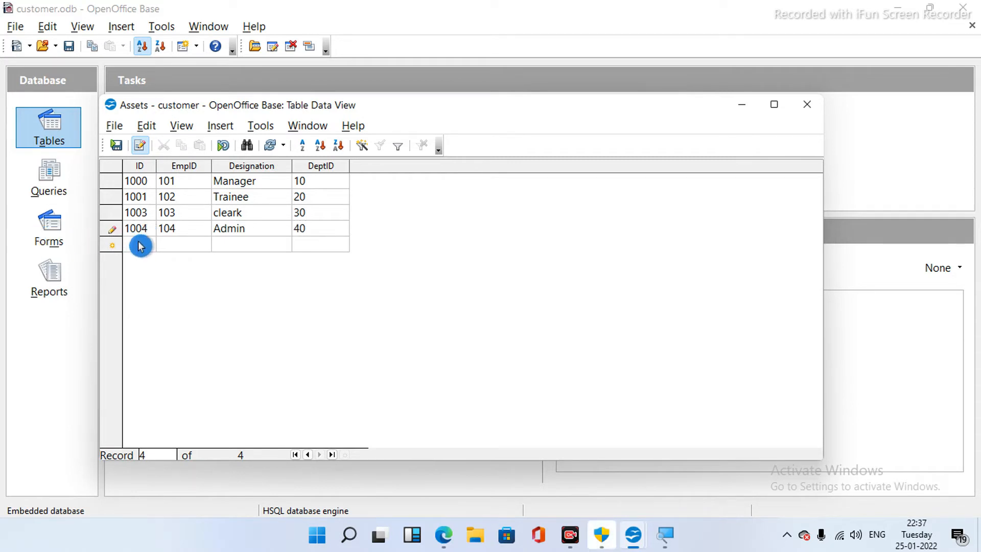
{"action": "left_click", "coordinate": [141, 246]}
- Add the fifth record 1005, 105, programmer, 50, save it, and close the data view
{"action": "type", "text": "1"}
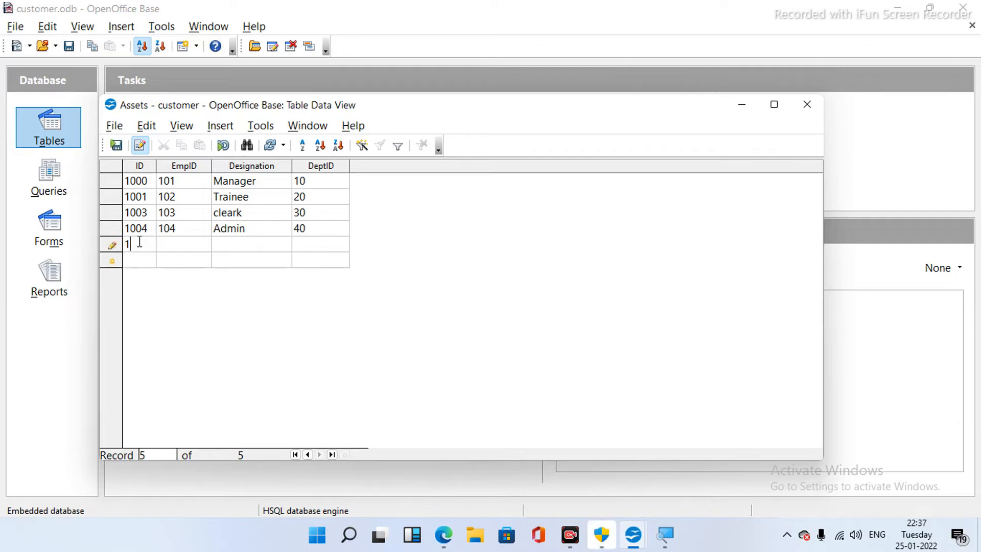
{"action": "type", "text": "005"}
{"action": "left_click", "coordinate": [174, 242]}
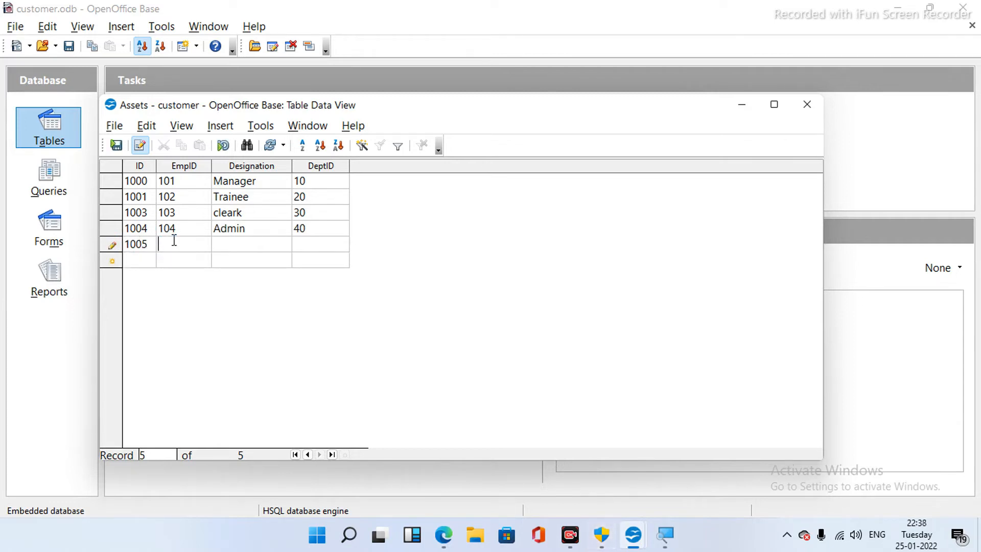
{"action": "type", "text": "105"}
{"action": "left_click", "coordinate": [219, 244]}
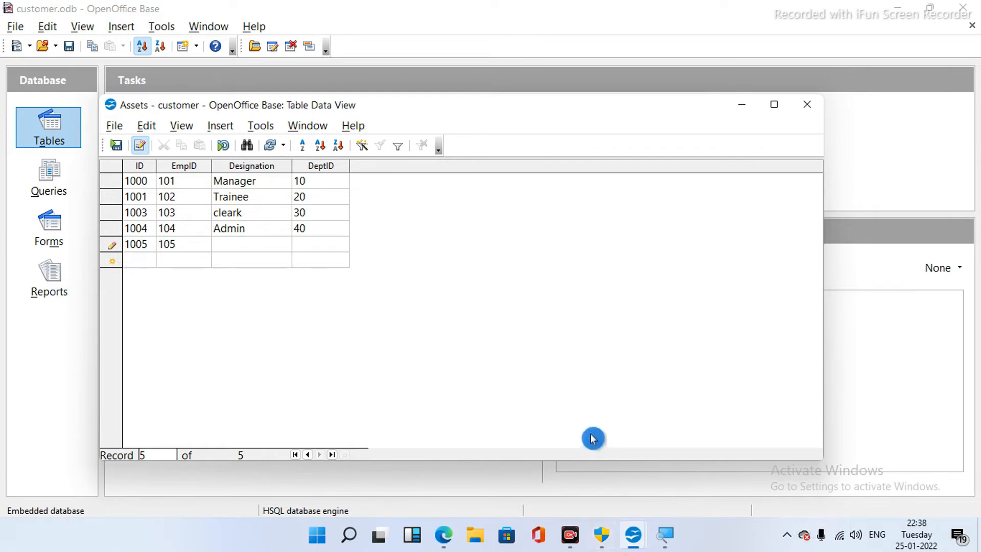
{"action": "type", "text": "programmer"}
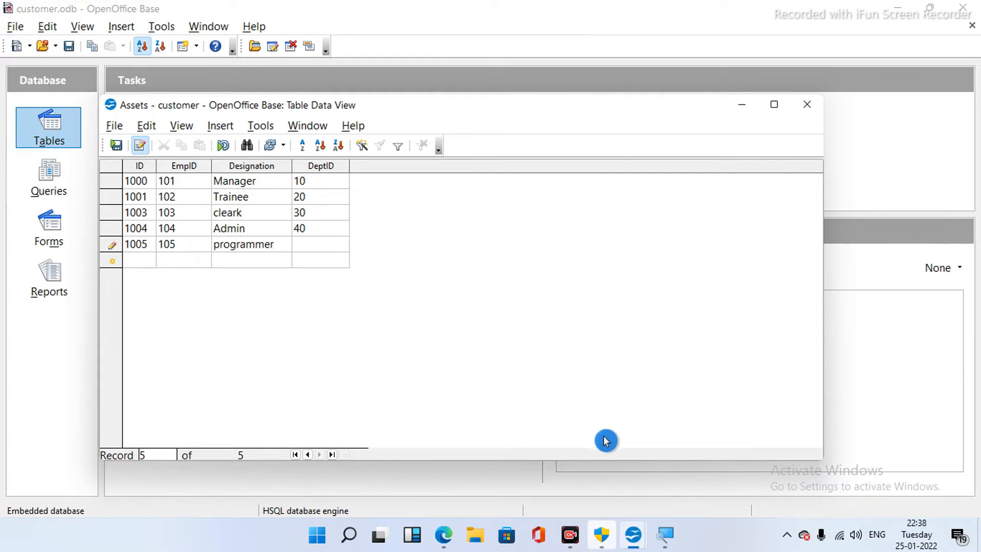
{"action": "type", "text": "50"}
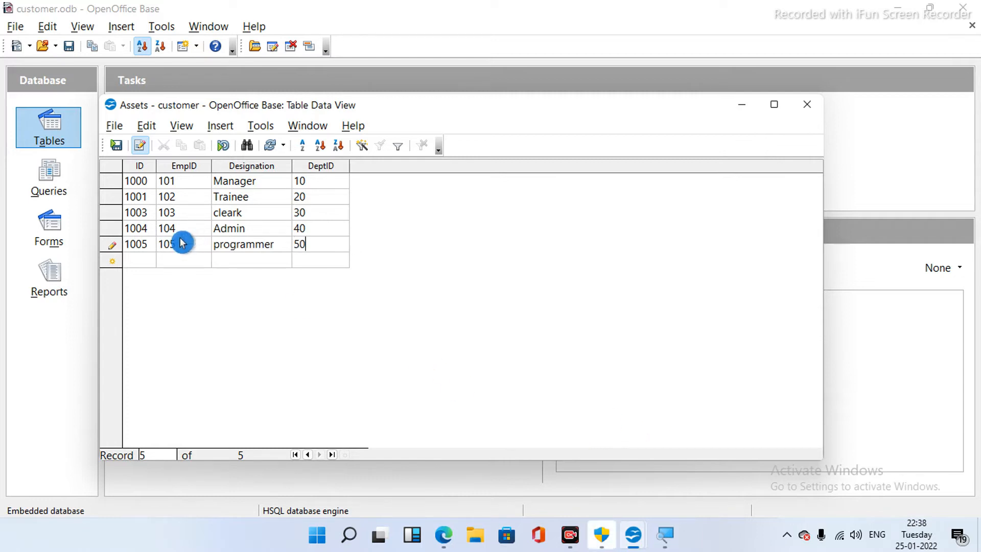
{"action": "left_click", "coordinate": [117, 148]}
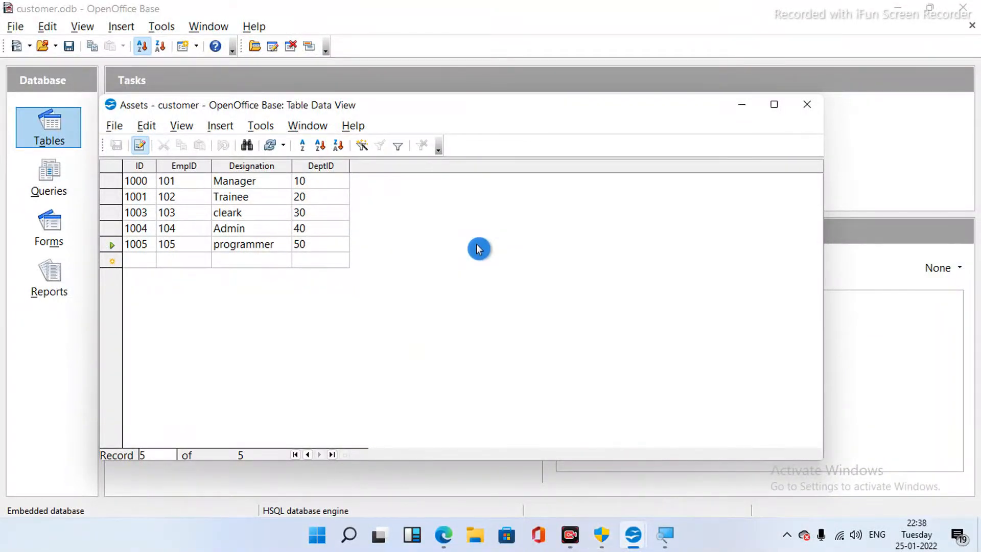
{"action": "left_click", "coordinate": [806, 111]}
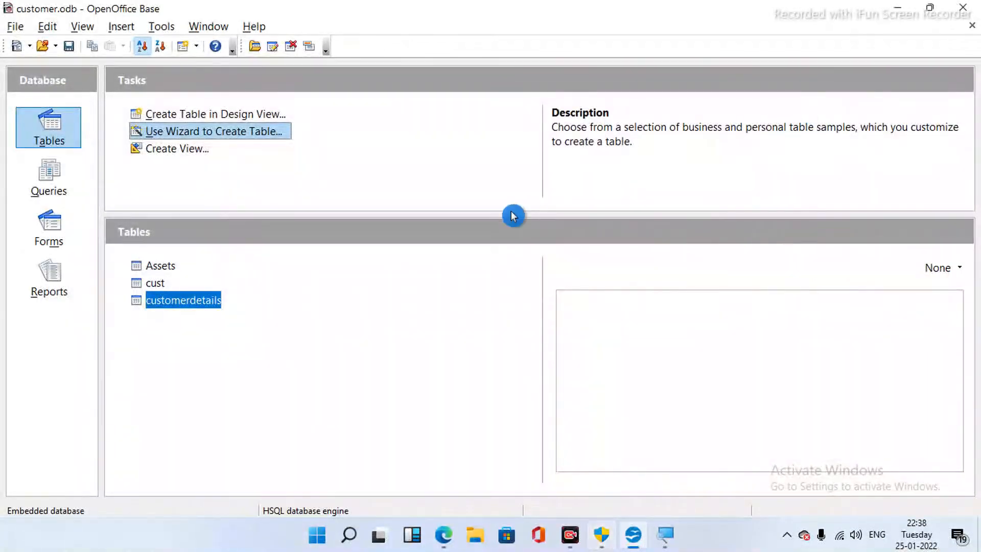
- Rename the Assets table to 'Emp' and confirm
{"action": "right_click", "coordinate": [155, 266]}
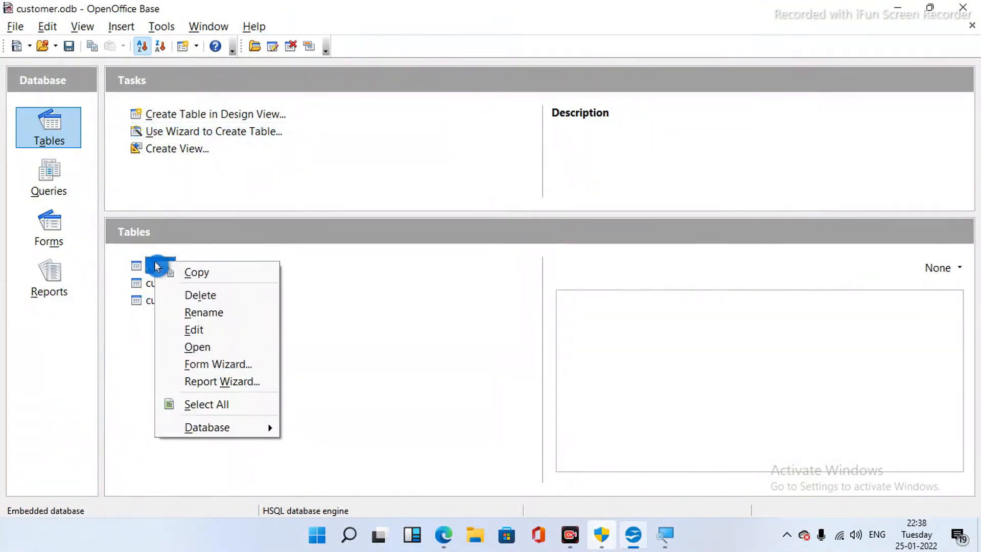
{"action": "left_click", "coordinate": [212, 313]}
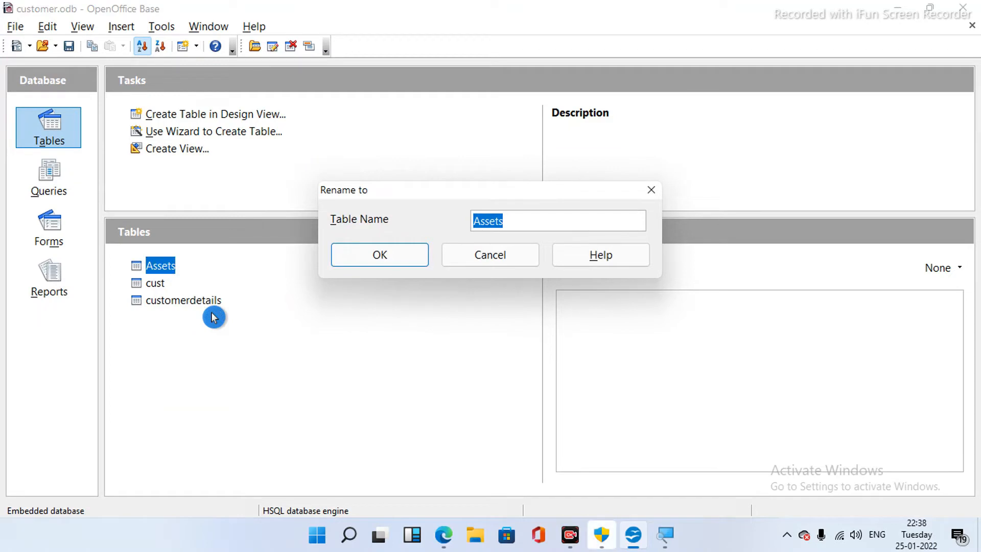
{"action": "type", "text": "Emp"}
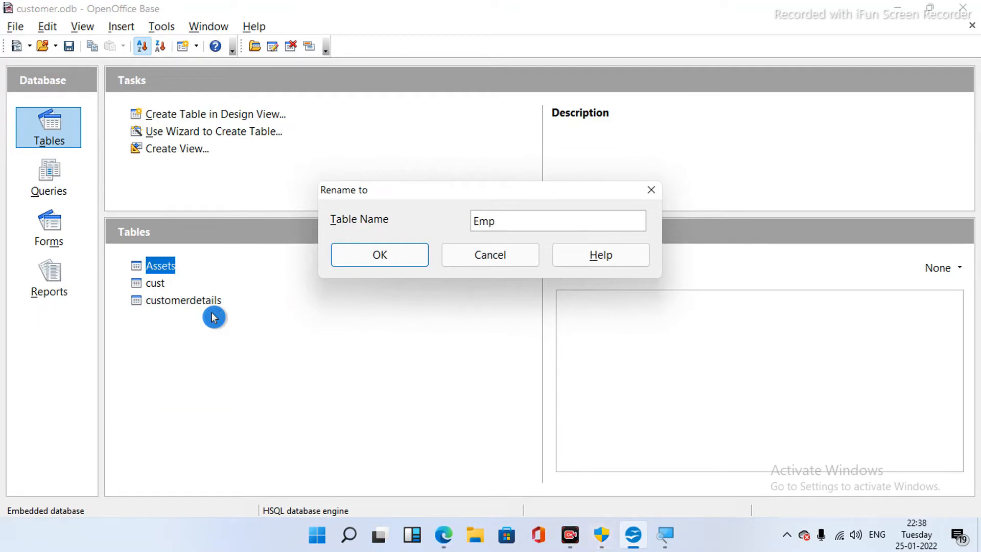
{"action": "left_click", "coordinate": [371, 256]}
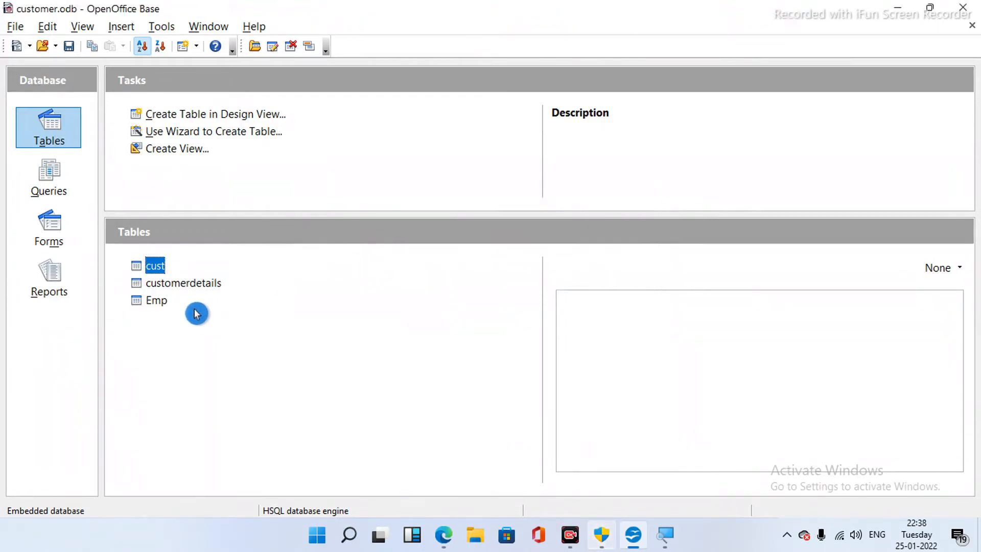
- Open the Emp table and sort its five records ascending by Designation, Admin through Trainee
{"action": "double_click", "coordinate": [168, 303]}
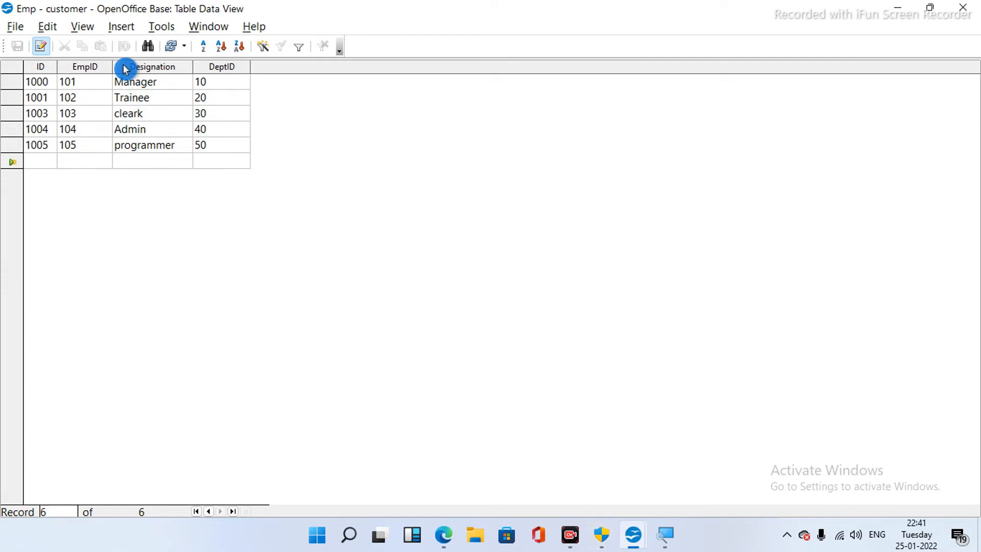
{"action": "left_click_drag", "start_coordinate": [126, 69], "coordinate": [157, 154]}
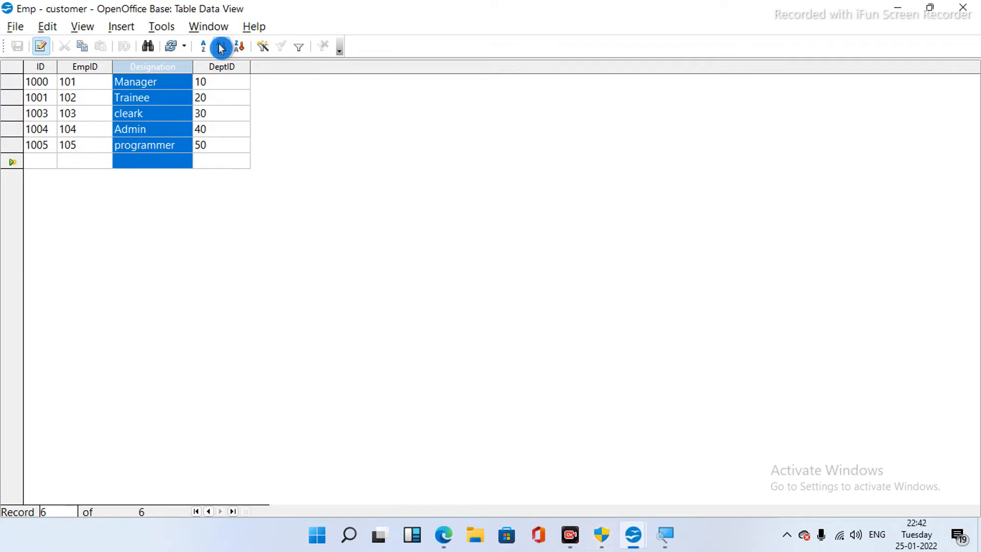
{"action": "left_click", "coordinate": [223, 48]}
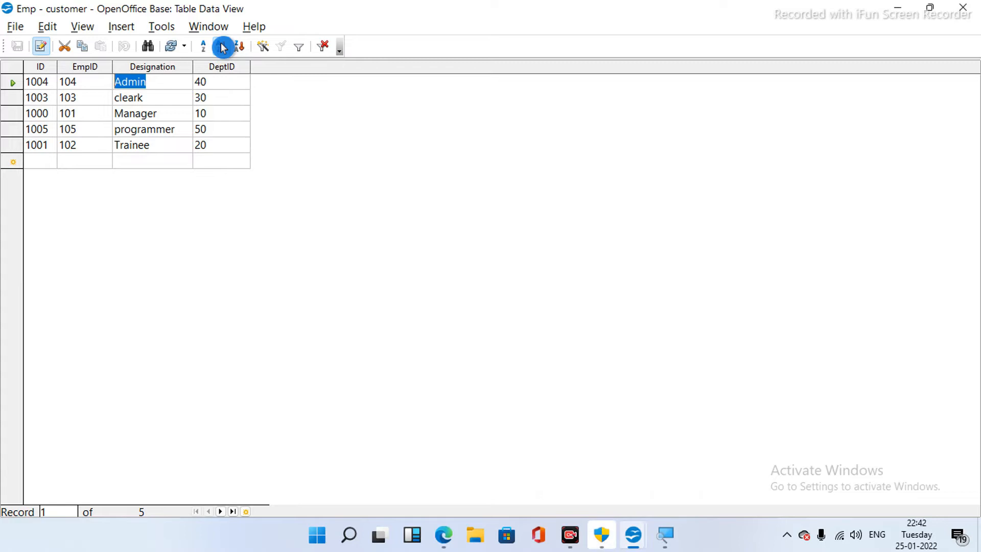
{"action": "left_click", "coordinate": [127, 70]}
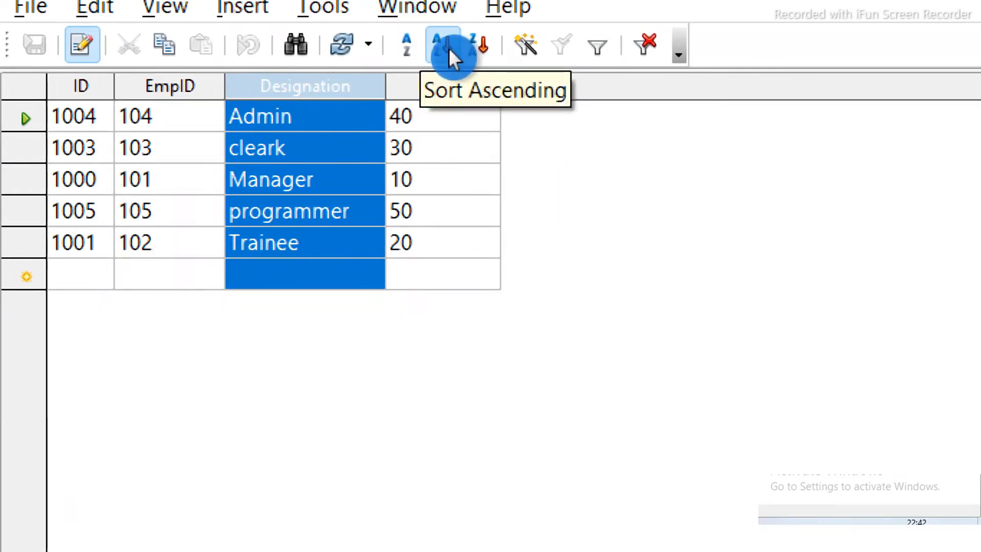
{"action": "left_click", "coordinate": [477, 48]}
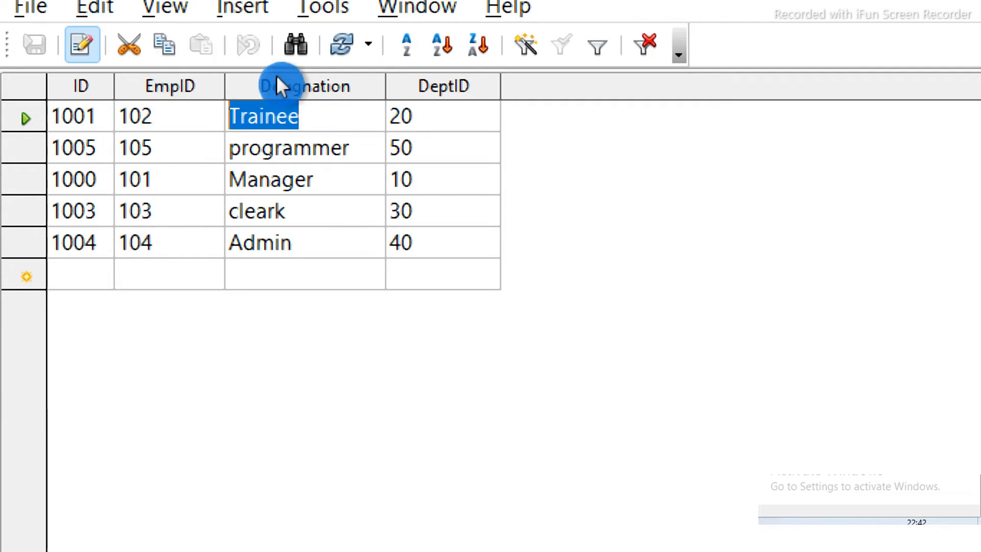
{"action": "left_click_drag", "start_coordinate": [240, 82], "coordinate": [335, 227]}
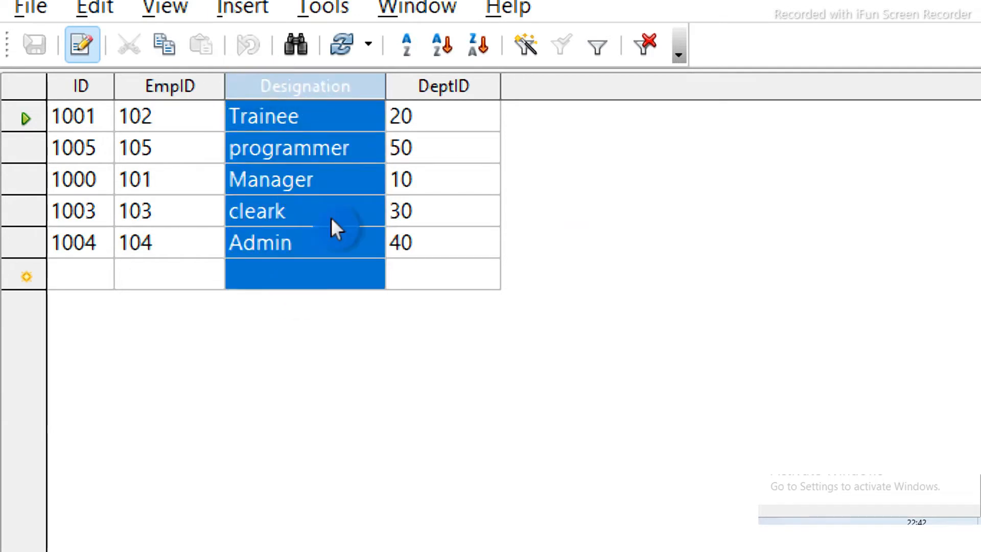
{"action": "left_click", "coordinate": [440, 51]}
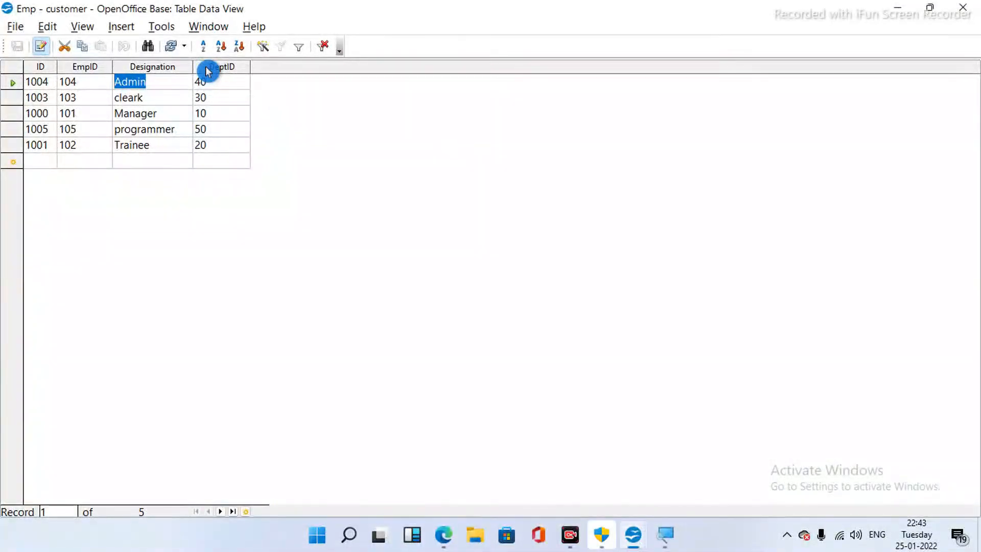
{"action": "mouse_move", "coordinate": [444, 537]}
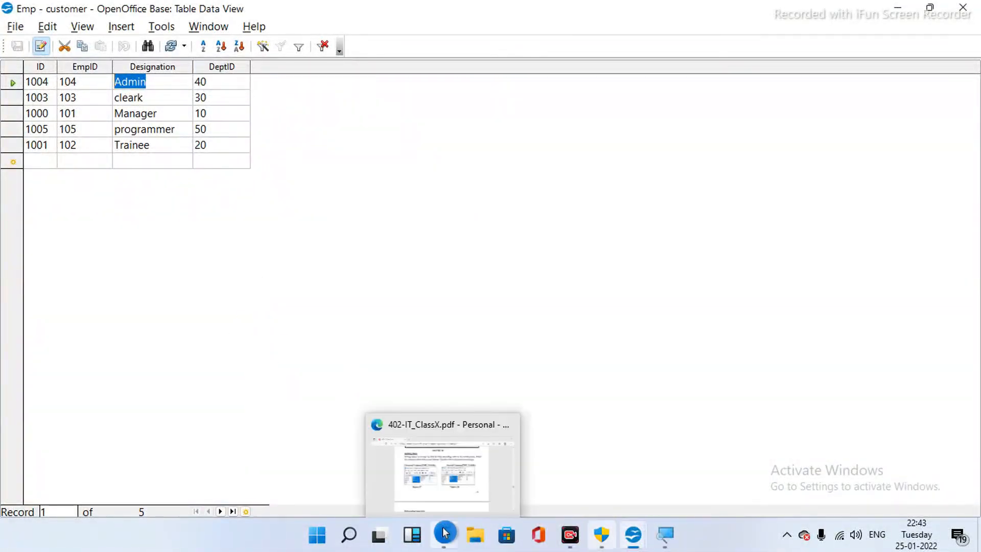
- Bring the 402-IT_ClassX.pdf textbook to the front and scroll to the Referential Integrity section
{"action": "left_click", "coordinate": [448, 498]}
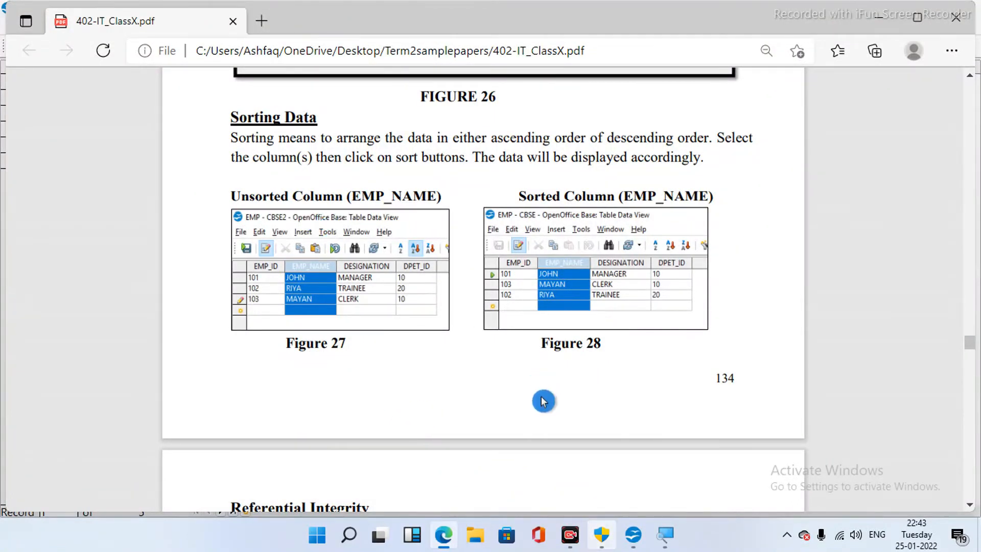
{"action": "scroll", "coordinate": [543, 401], "scroll_direction": "down", "scroll_amount": 3}
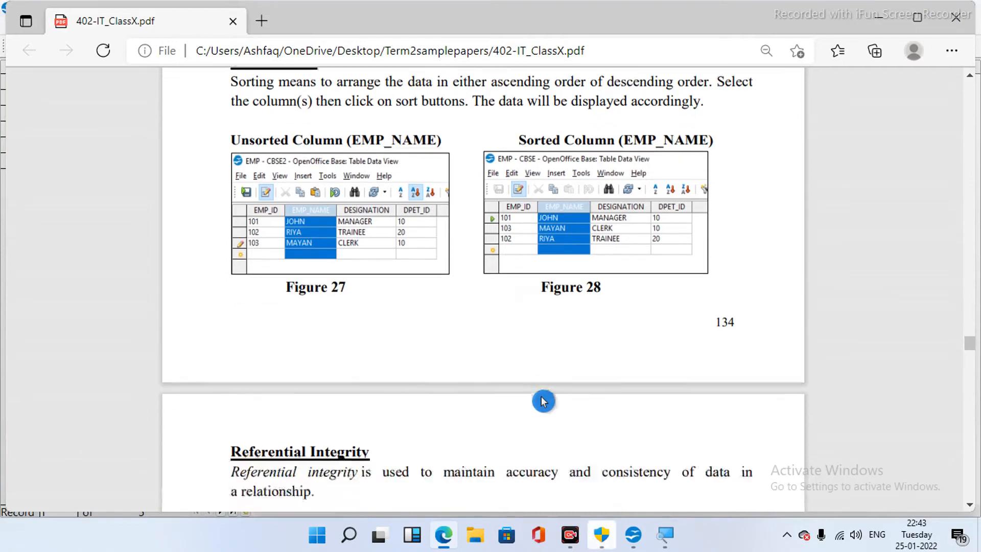
{"action": "scroll", "coordinate": [544, 401], "scroll_direction": "down", "scroll_amount": 4}
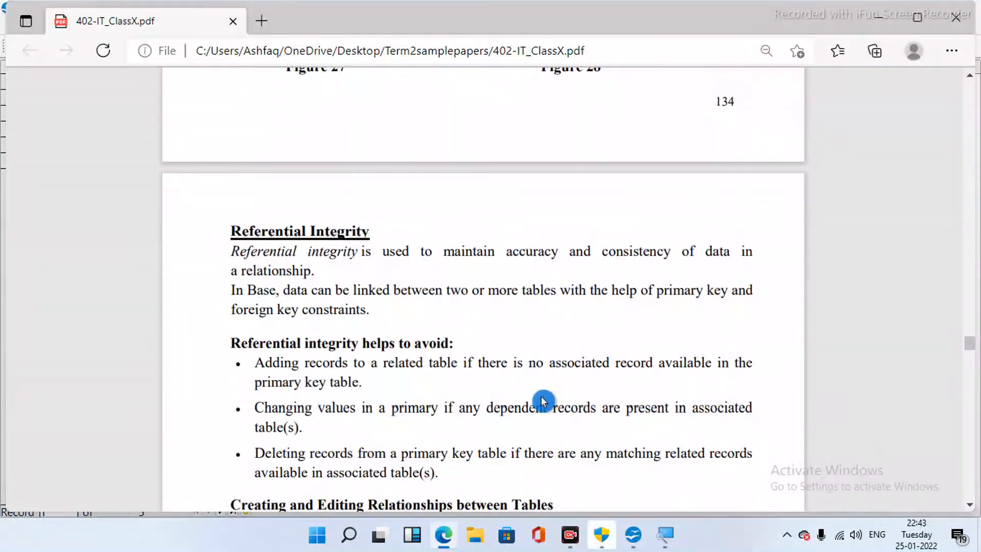
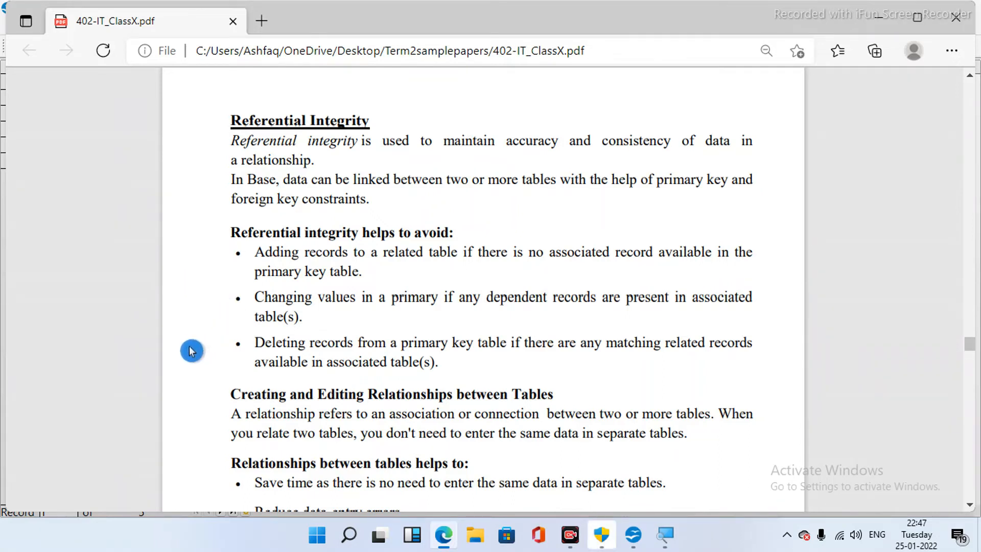
- Scroll the PDF to Figure 29 on page 135 and dismiss the two Windows notifications
{"action": "scroll", "coordinate": [191, 351], "scroll_direction": "down", "scroll_amount": 3}
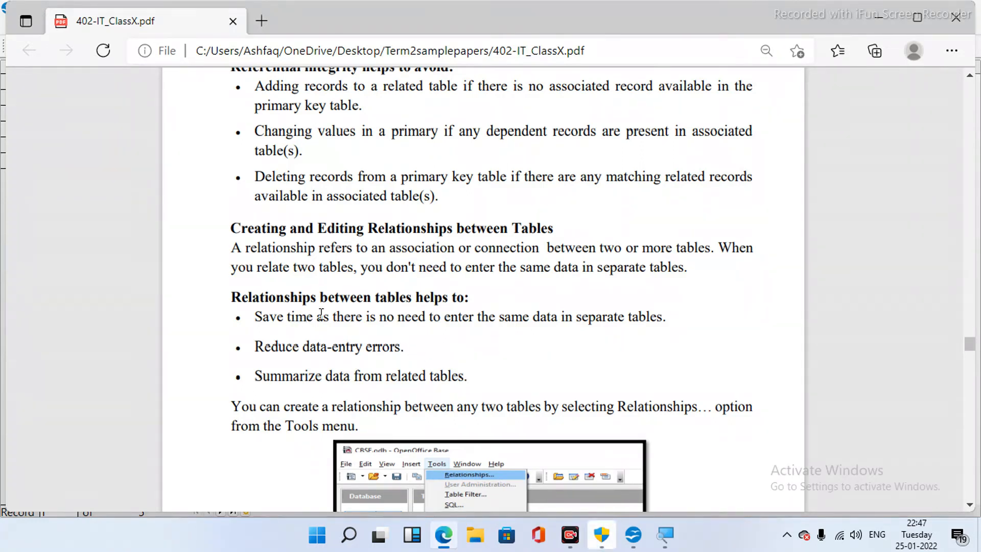
{"action": "left_click", "coordinate": [372, 337]}
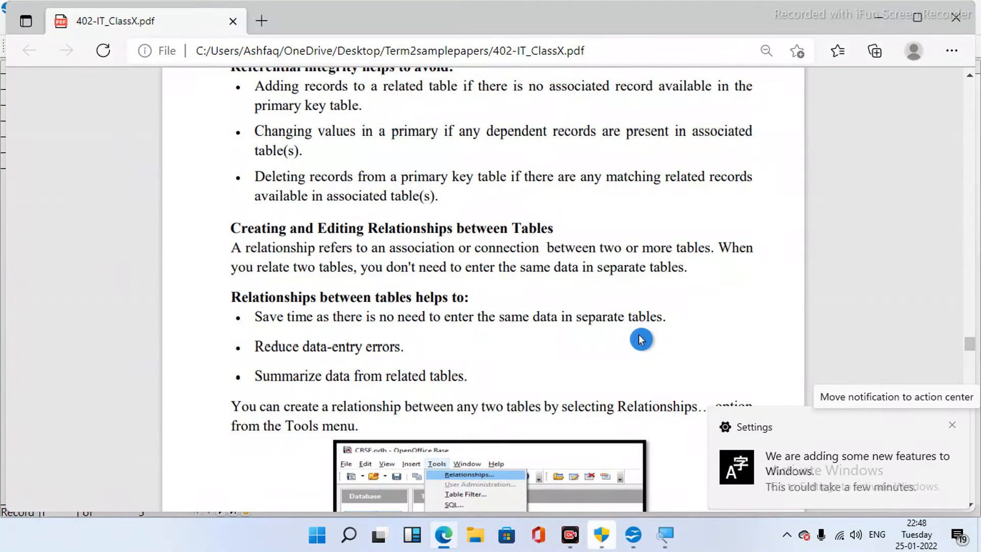
{"action": "left_click", "coordinate": [952, 425]}
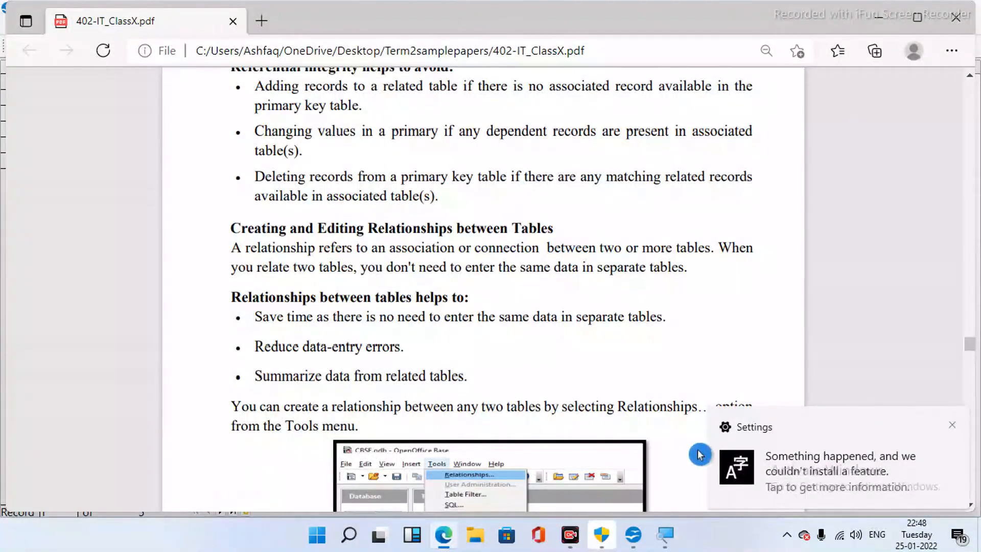
{"action": "left_click", "coordinate": [952, 427]}
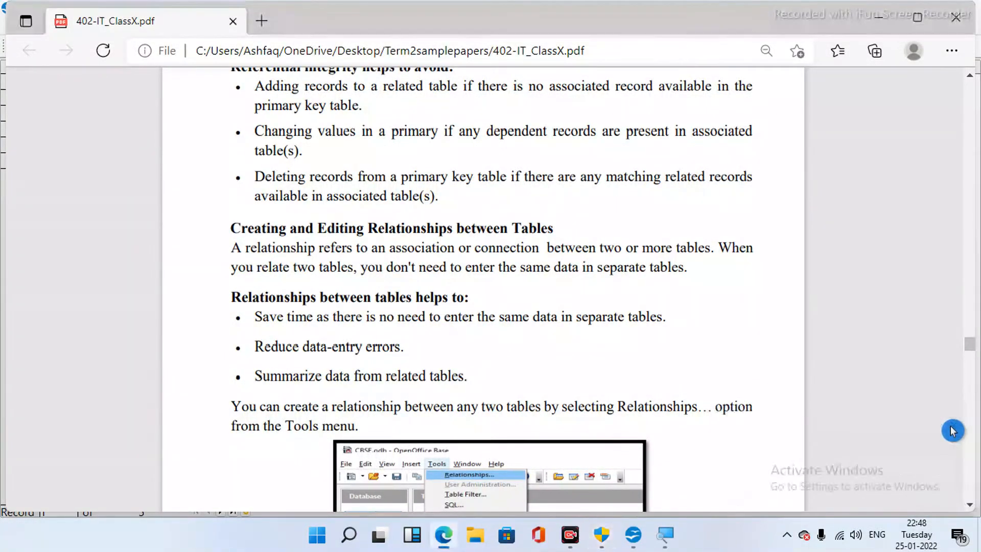
{"action": "scroll", "coordinate": [953, 431], "scroll_direction": "down", "scroll_amount": 3}
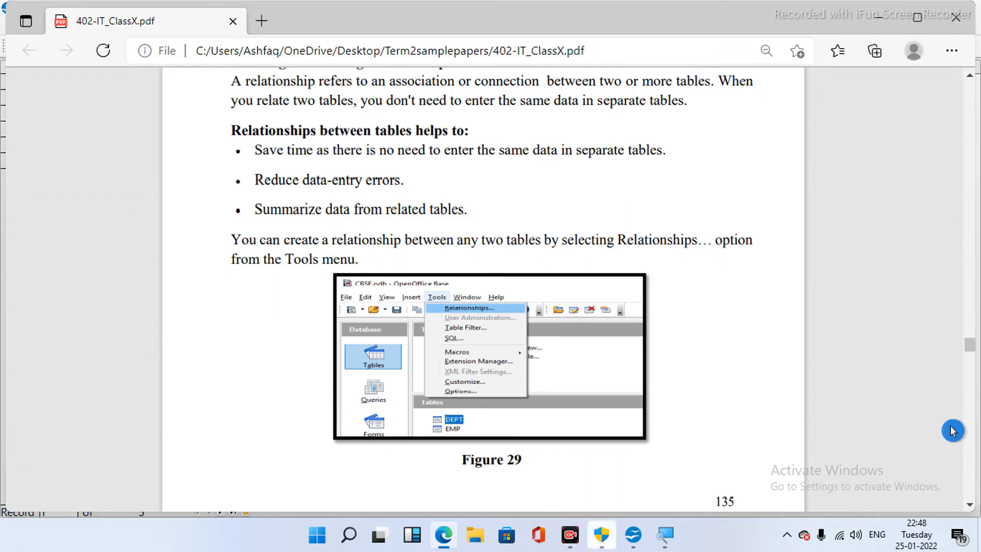
- Scroll past Figure 30 and the three relationship types to the Relation Design screenshot
{"action": "scroll", "coordinate": [953, 431], "scroll_direction": "down", "scroll_amount": 1}
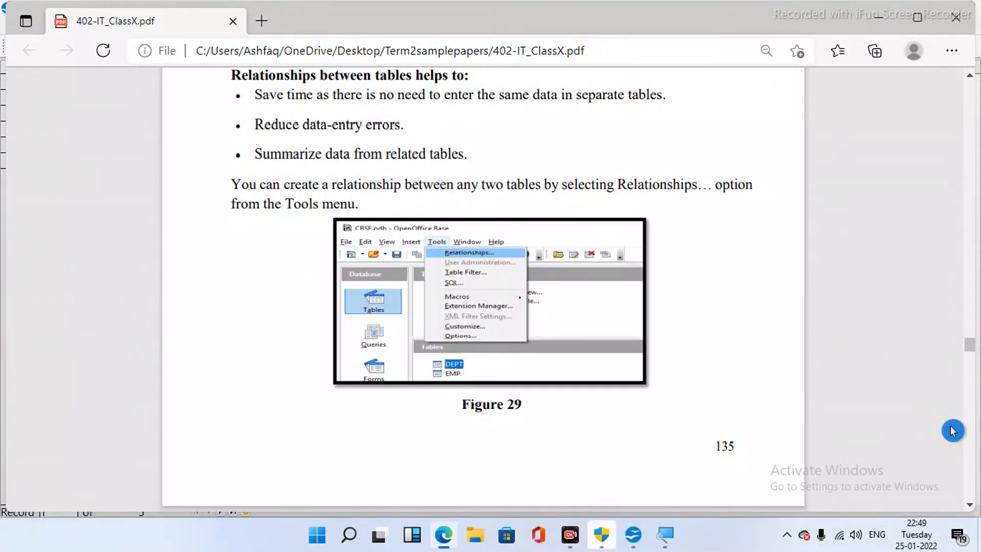
{"action": "scroll", "coordinate": [953, 431], "scroll_direction": "down", "scroll_amount": 5}
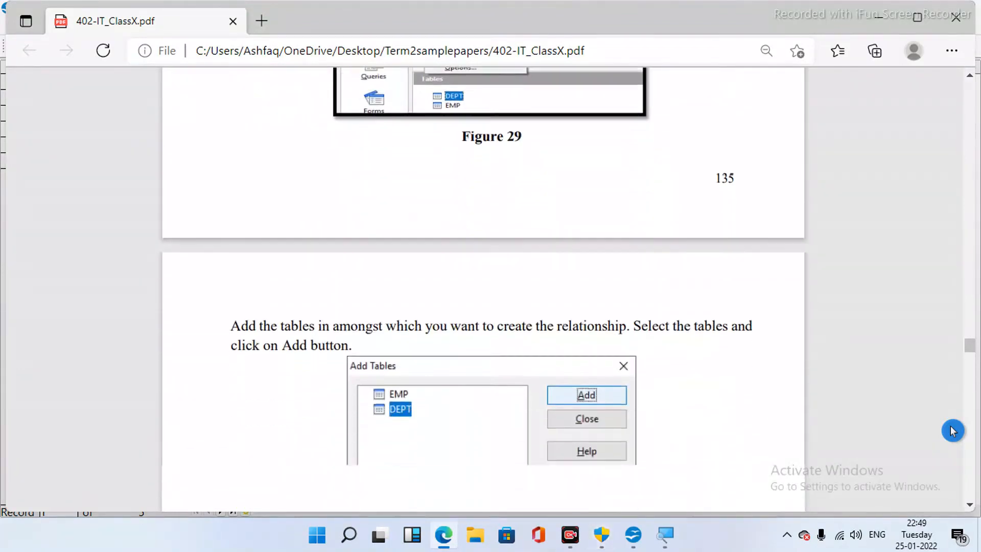
{"action": "scroll", "coordinate": [953, 431], "scroll_direction": "down", "scroll_amount": 2}
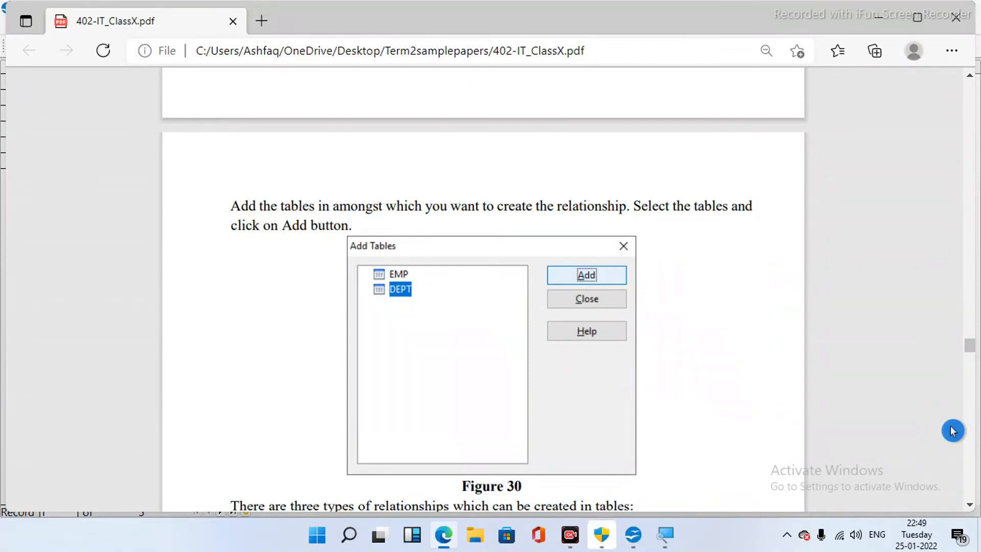
{"action": "scroll", "coordinate": [953, 431], "scroll_direction": "down", "scroll_amount": 3}
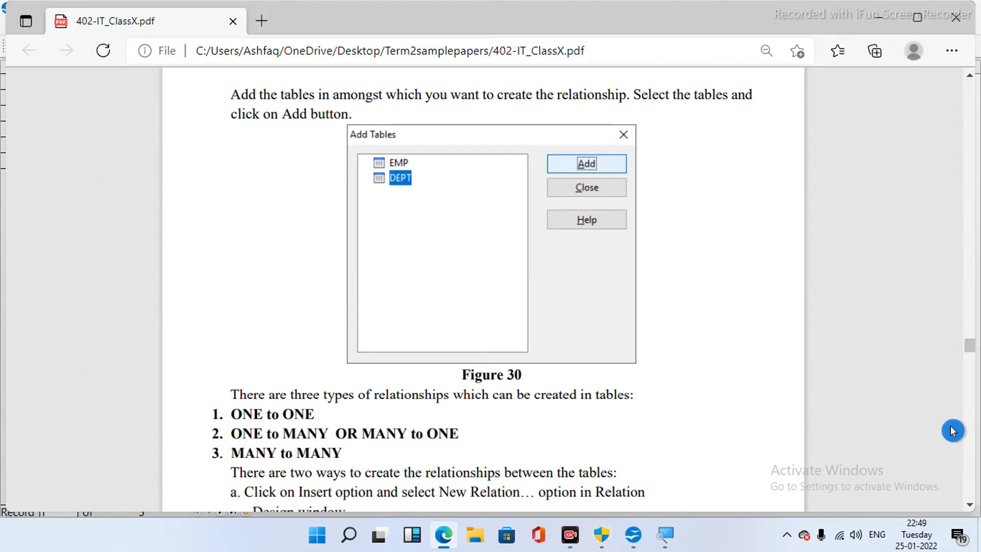
{"action": "scroll", "coordinate": [953, 430], "scroll_direction": "down", "scroll_amount": 1}
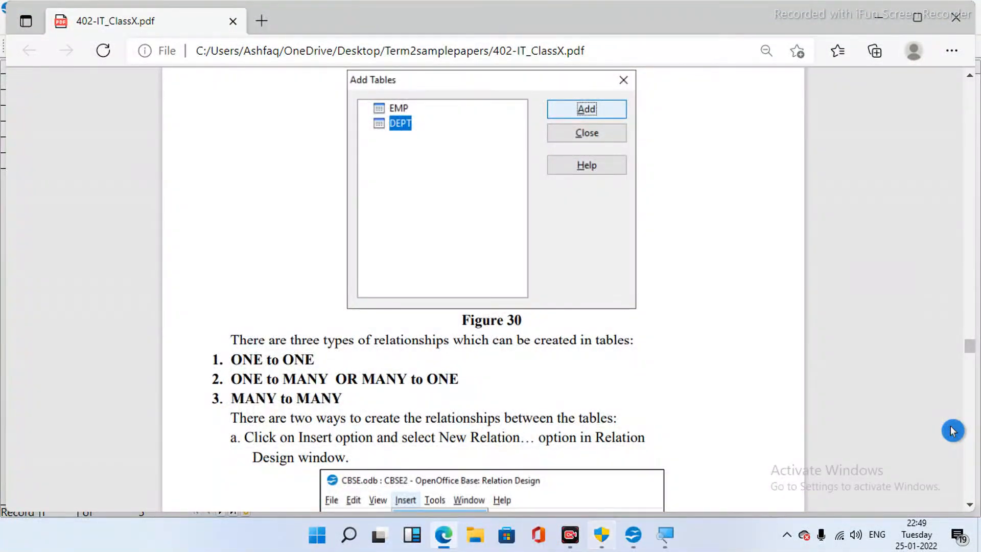
{"action": "scroll", "coordinate": [953, 431], "scroll_direction": "down", "scroll_amount": 1}
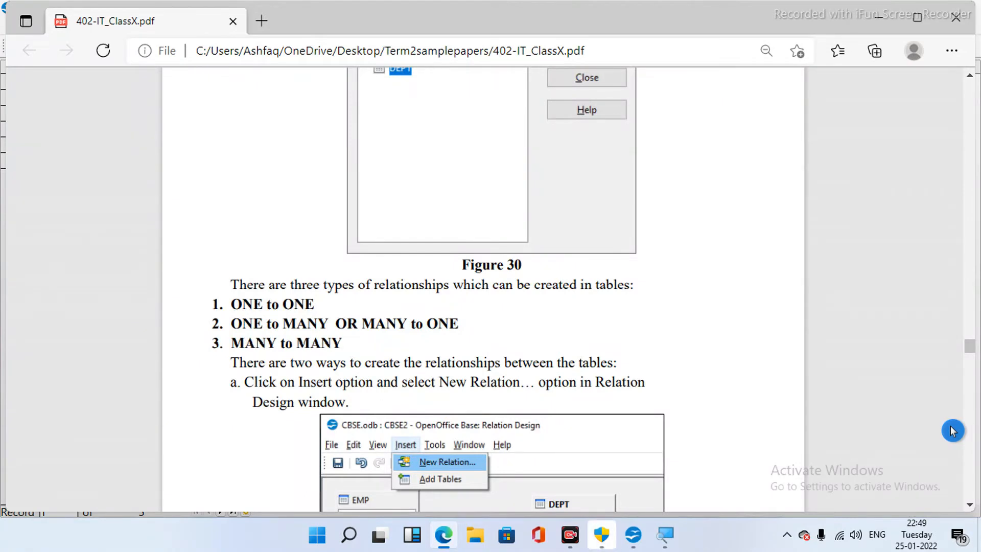
{"action": "scroll", "coordinate": [953, 431], "scroll_direction": "down", "scroll_amount": 1}
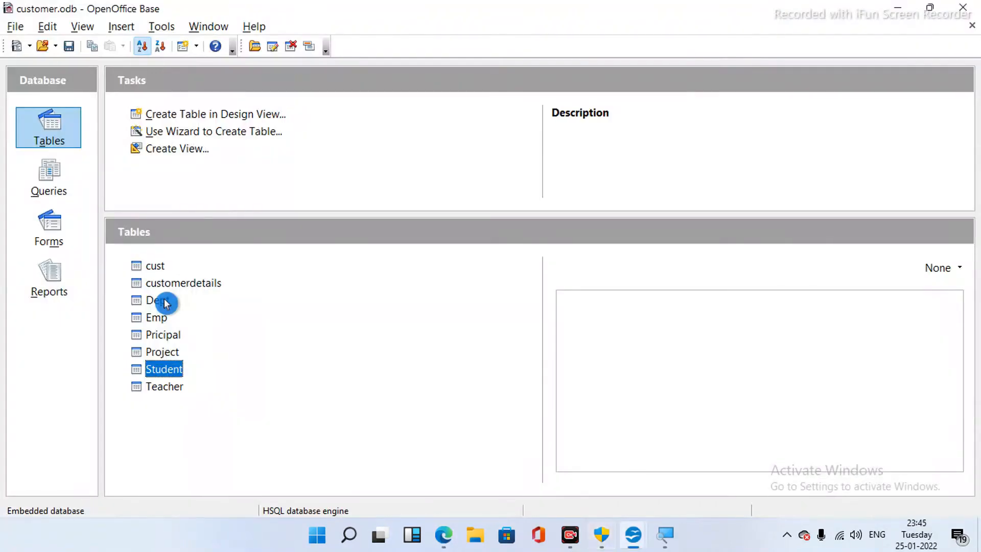
{"action": "right_click", "coordinate": [166, 304]}
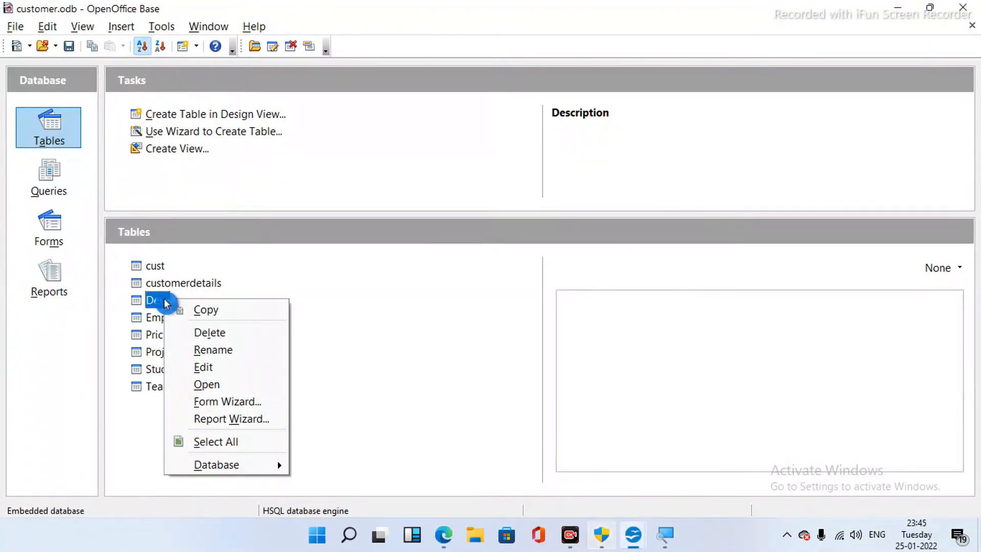
{"action": "left_click", "coordinate": [205, 369]}
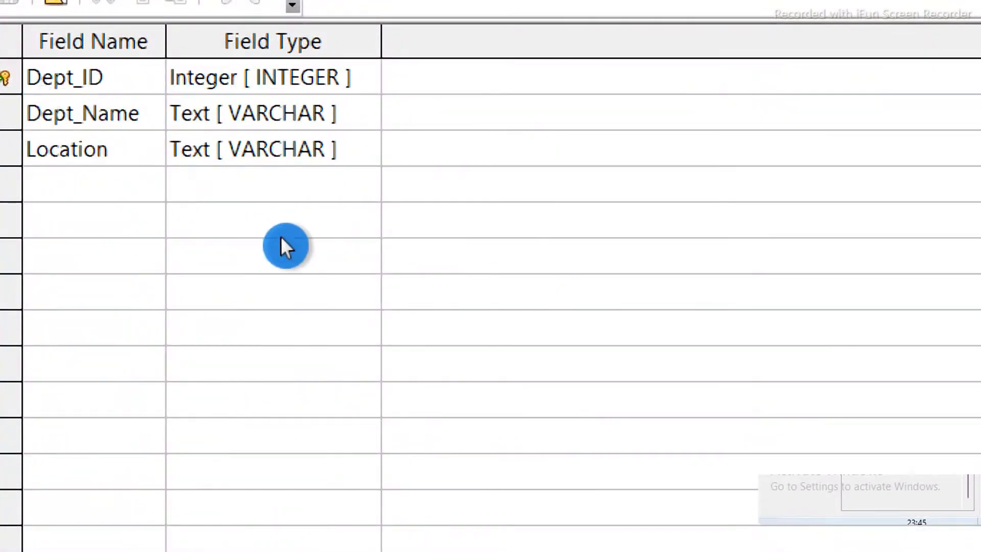
{"action": "left_click", "coordinate": [49, 332]}
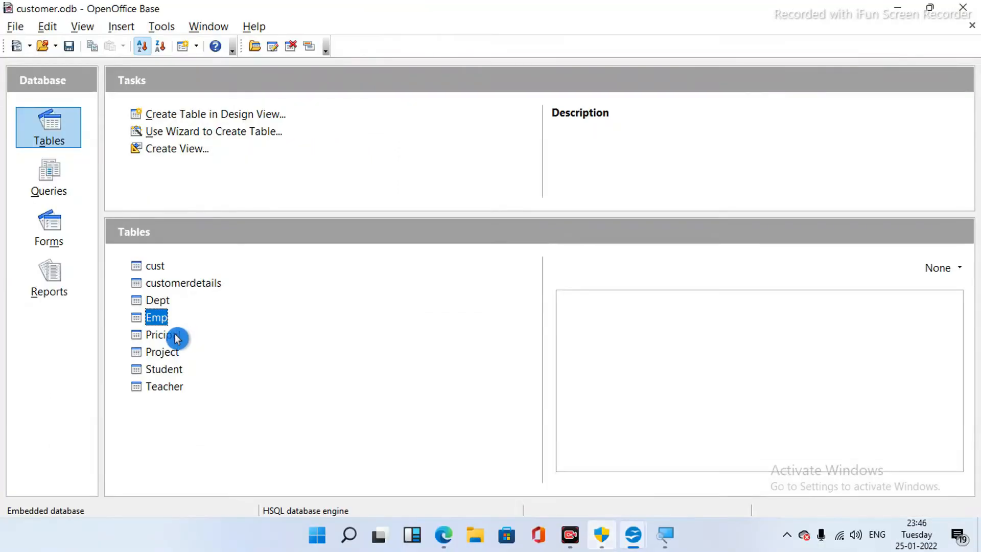
{"action": "right_click", "coordinate": [175, 338]}
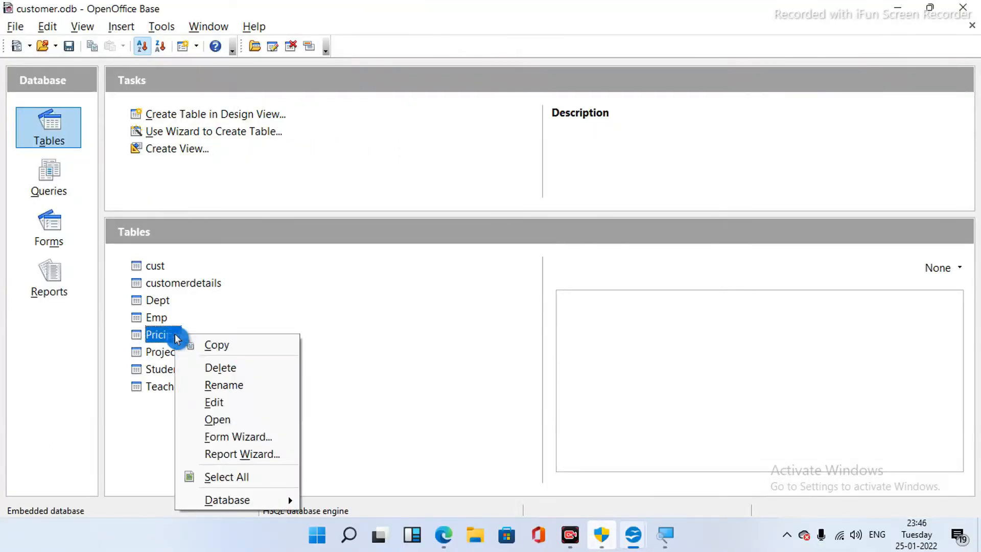
{"action": "left_click", "coordinate": [224, 407]}
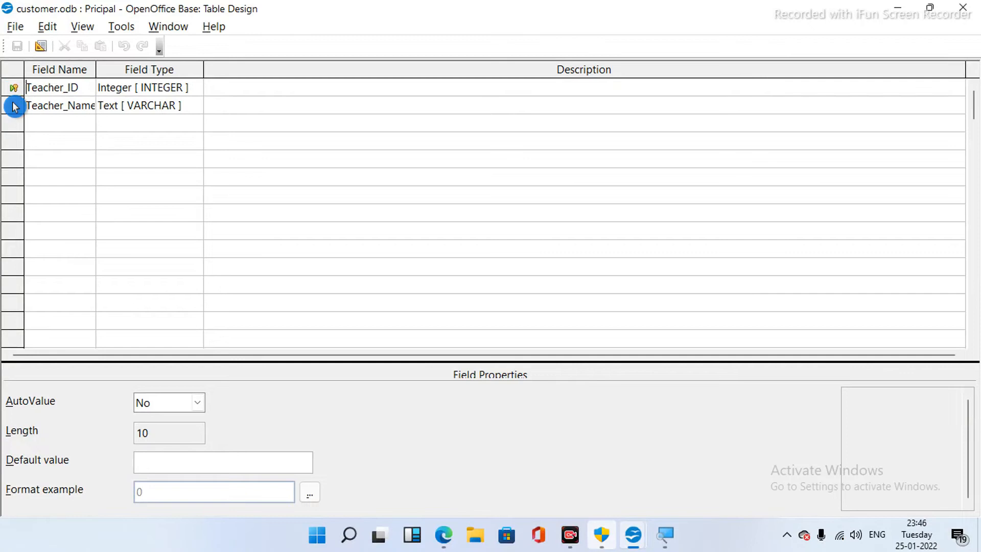
{"action": "left_click", "coordinate": [970, 10]}
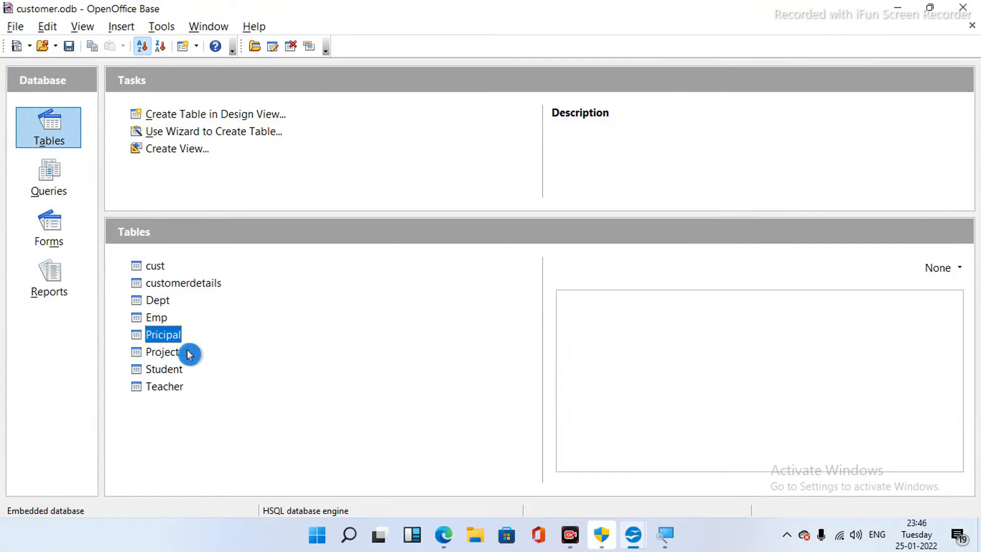
{"action": "right_click", "coordinate": [170, 355]}
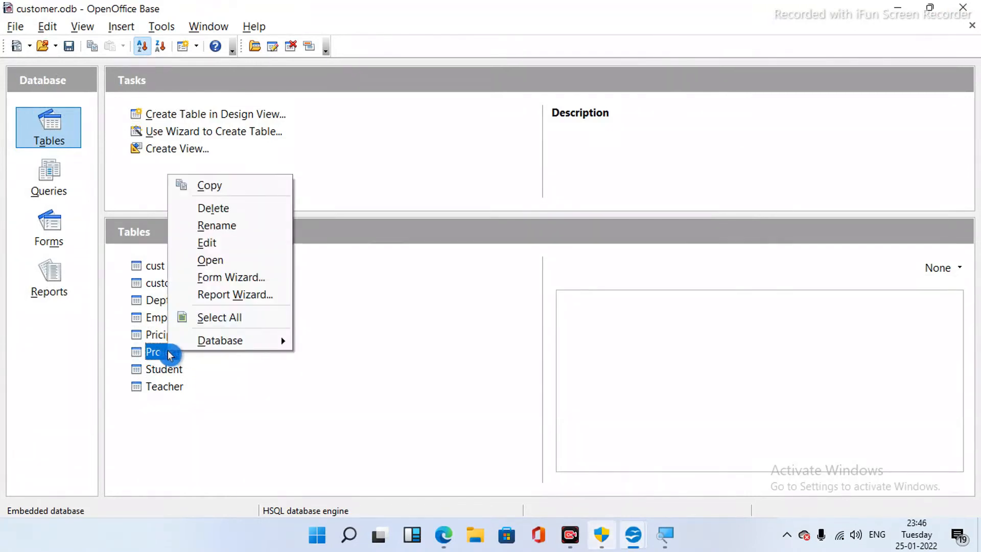
{"action": "left_click", "coordinate": [228, 247]}
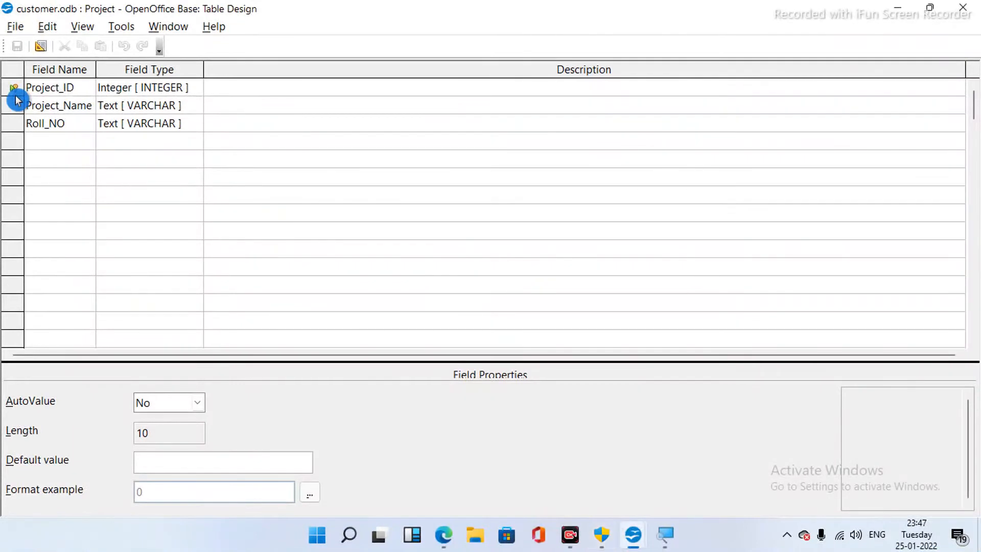
{"action": "left_click", "coordinate": [969, 9]}
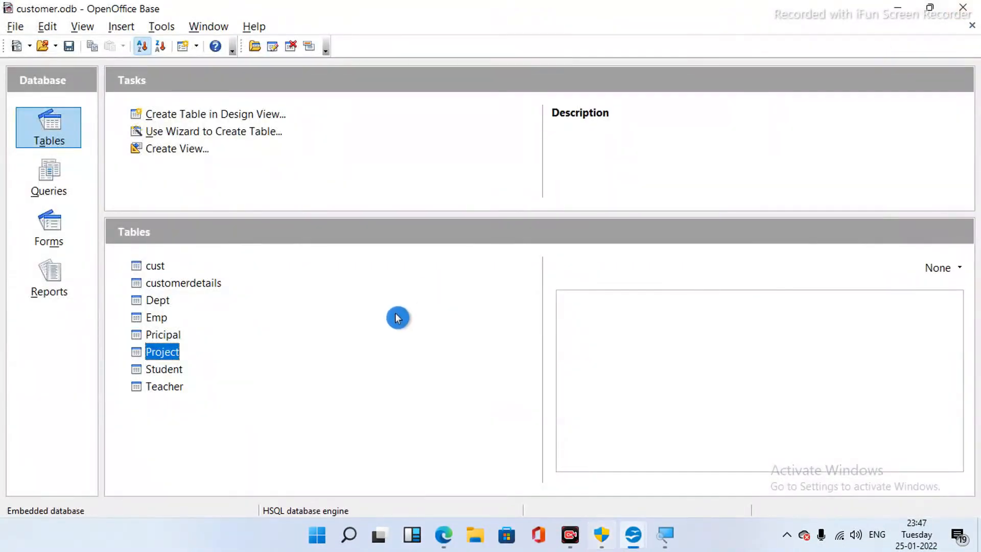
{"action": "right_click", "coordinate": [162, 372]}
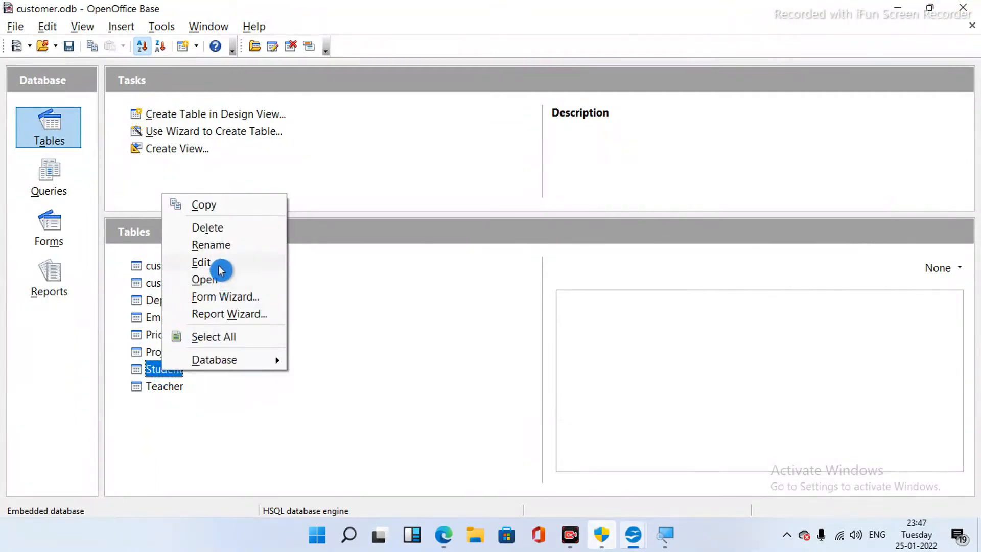
{"action": "left_click", "coordinate": [221, 266]}
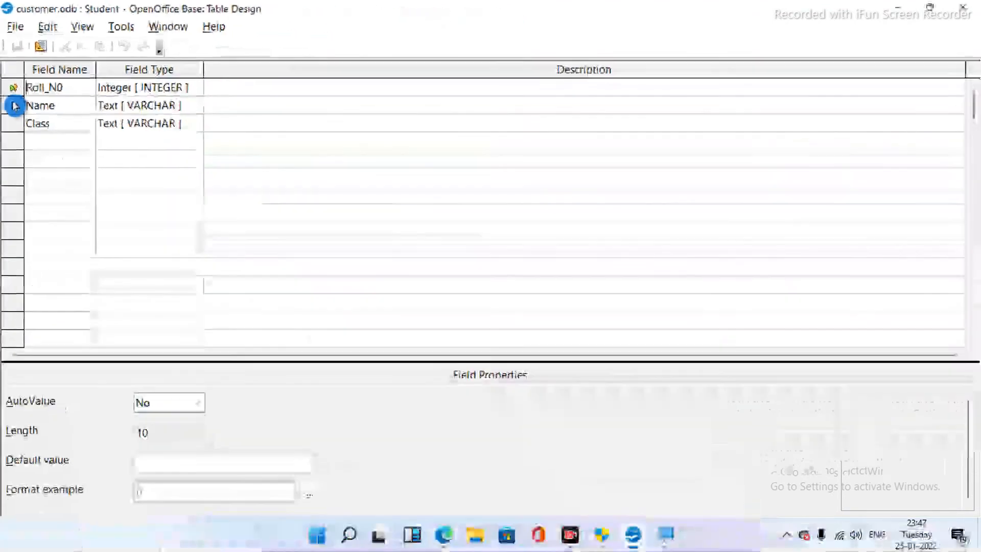
{"action": "left_click", "coordinate": [963, 7]}
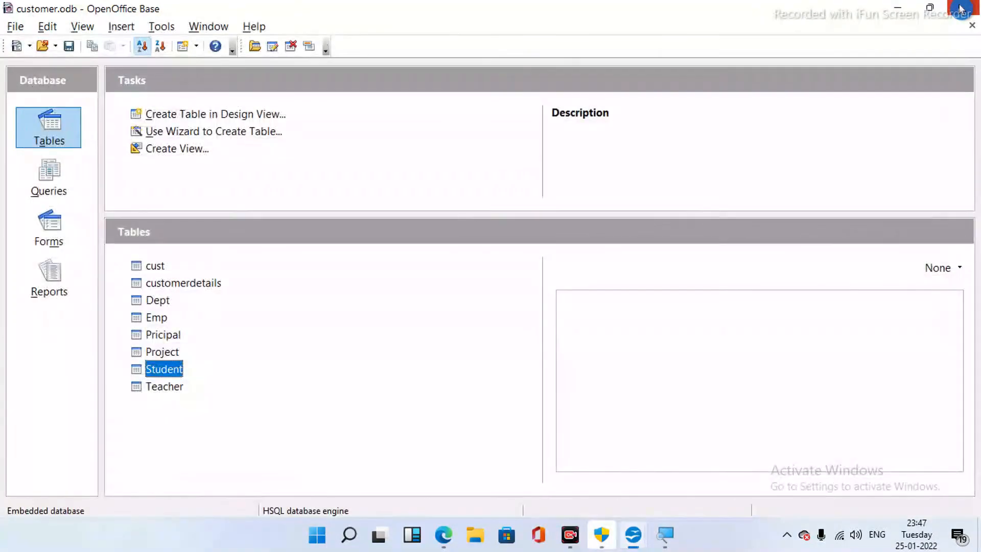
{"action": "right_click", "coordinate": [177, 388]}
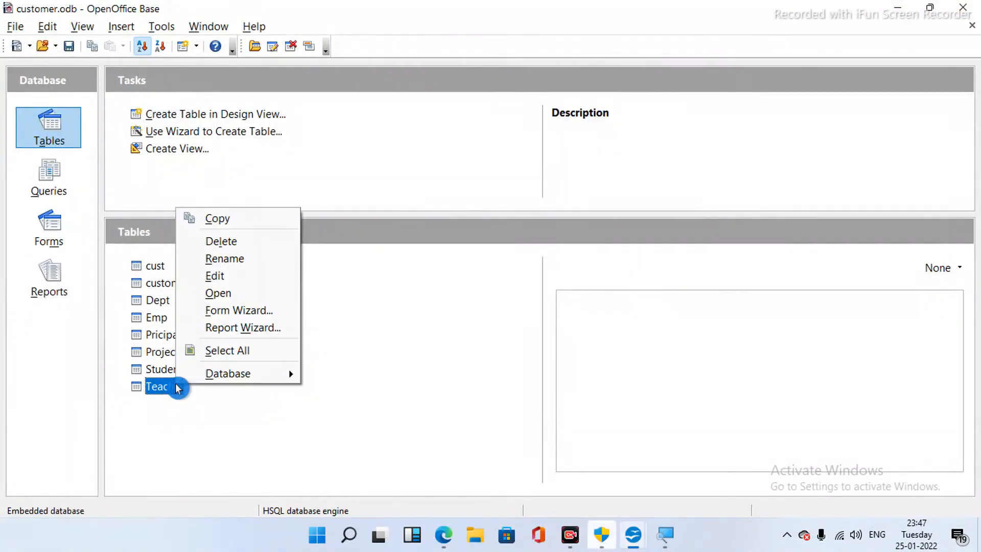
{"action": "left_click", "coordinate": [236, 276]}
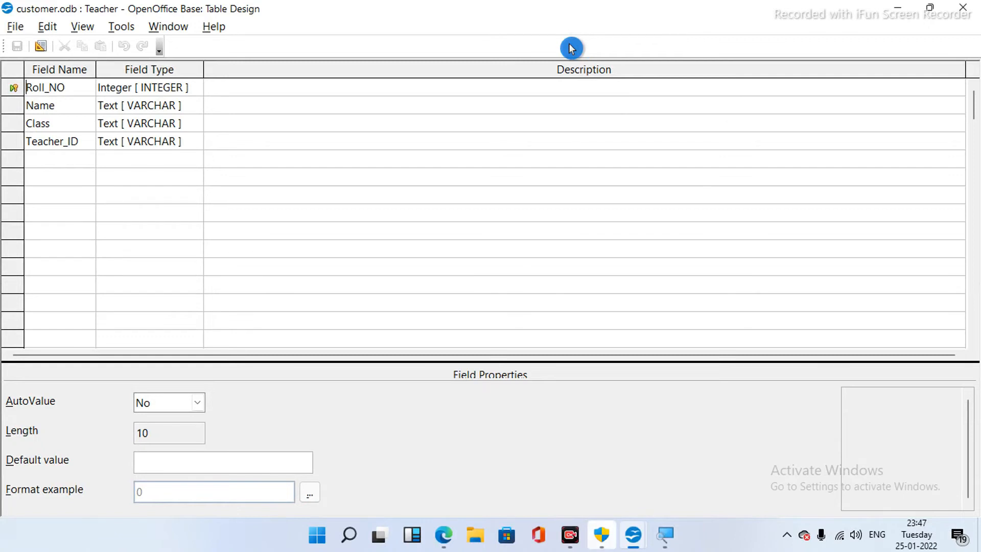
{"action": "left_click", "coordinate": [963, 16]}
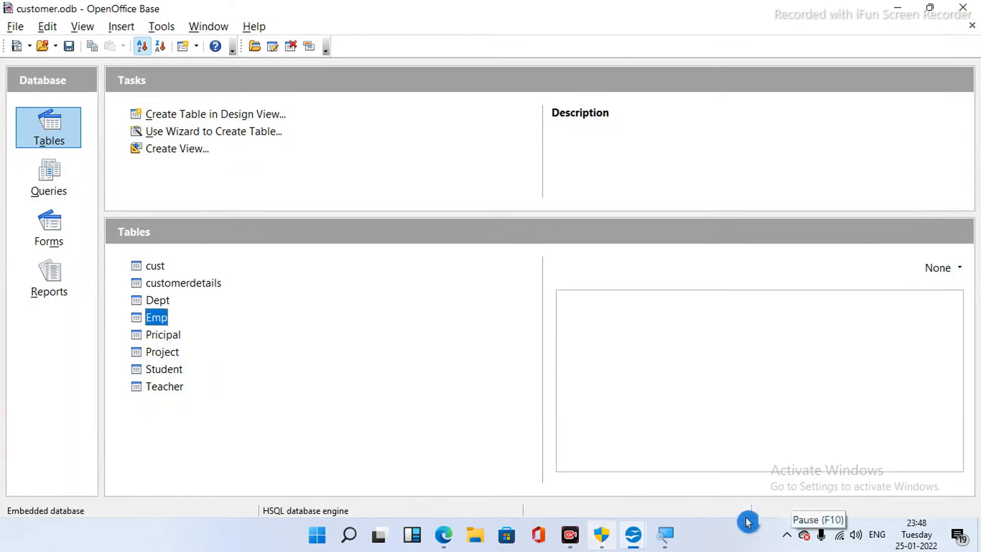
- Open customer.odb's Tools > Relationships designer and add the Emp table to the layout
{"action": "left_click", "coordinate": [626, 548]}
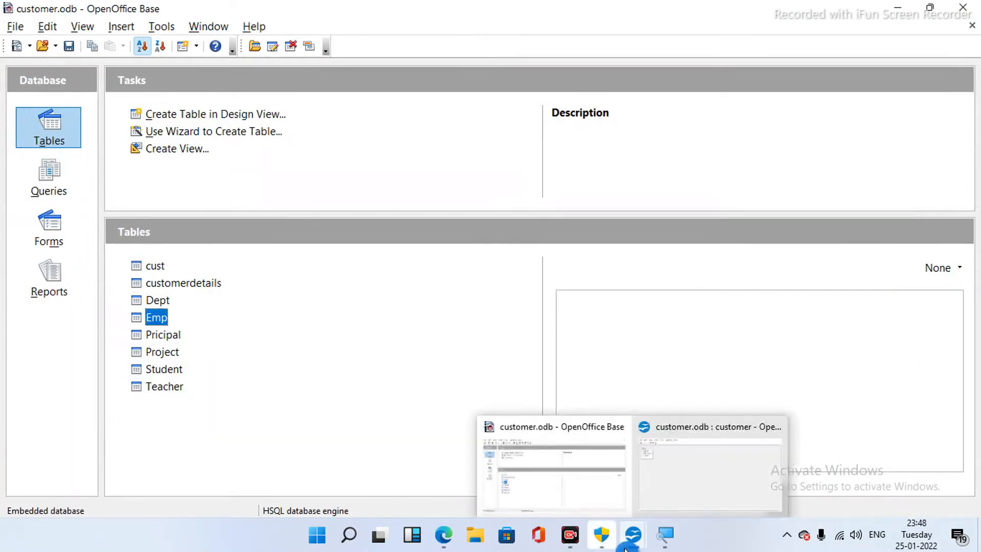
{"action": "left_click", "coordinate": [599, 493]}
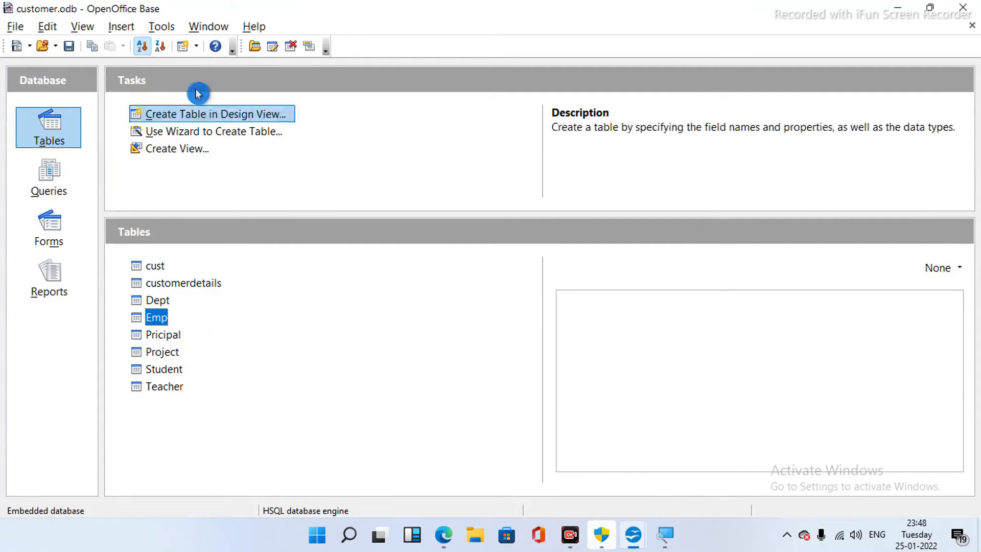
{"action": "left_click", "coordinate": [161, 27]}
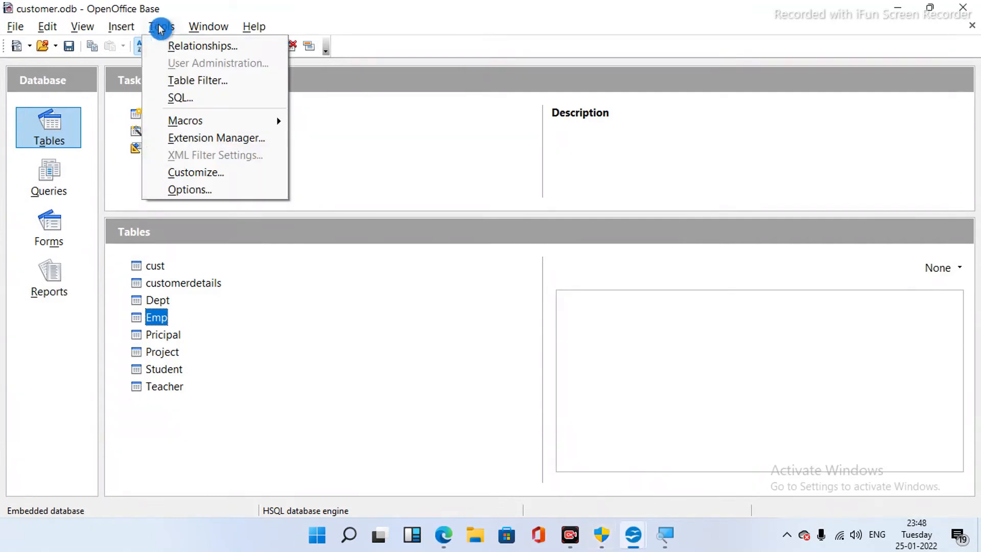
{"action": "left_click", "coordinate": [182, 48]}
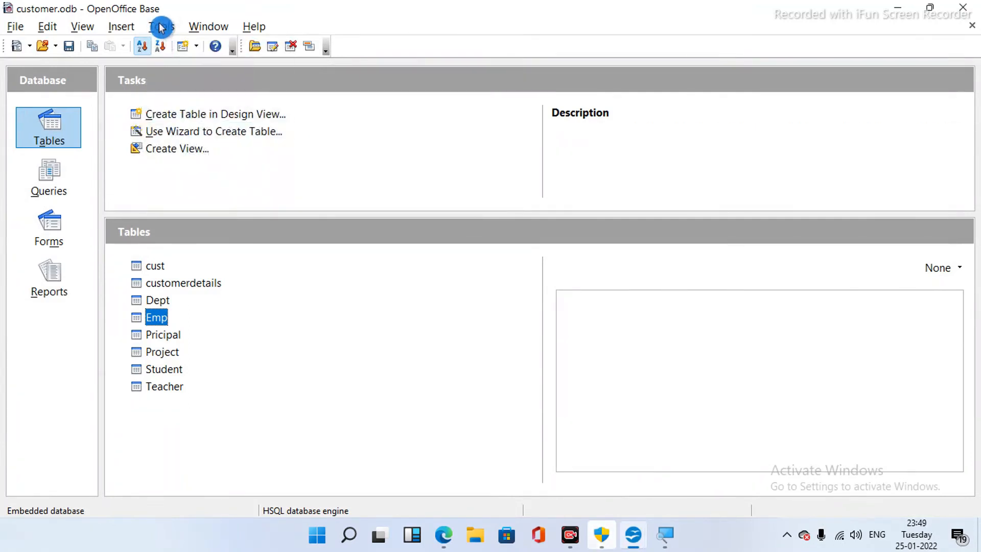
{"action": "left_click", "coordinate": [161, 28]}
{"action": "left_click", "coordinate": [182, 49]}
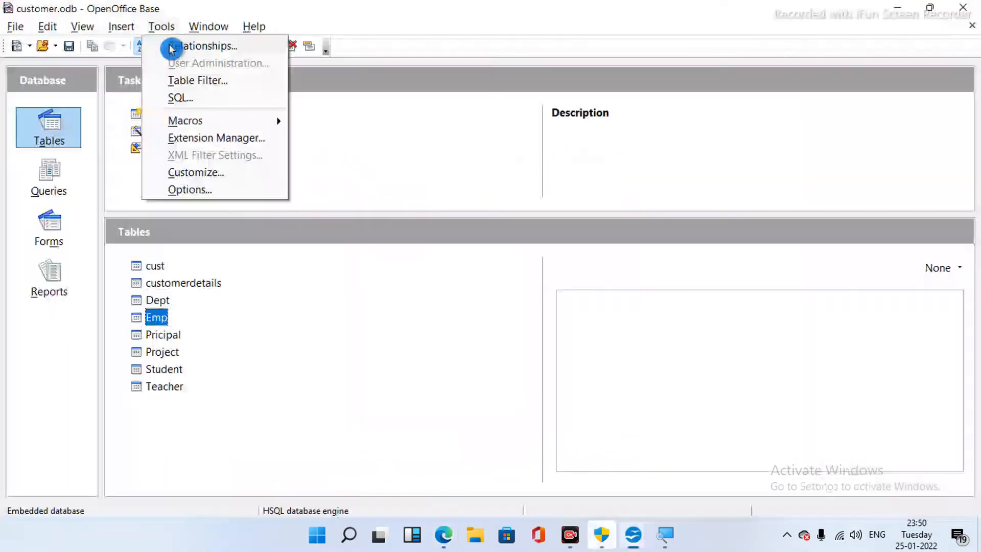
{"action": "left_click", "coordinate": [170, 44]}
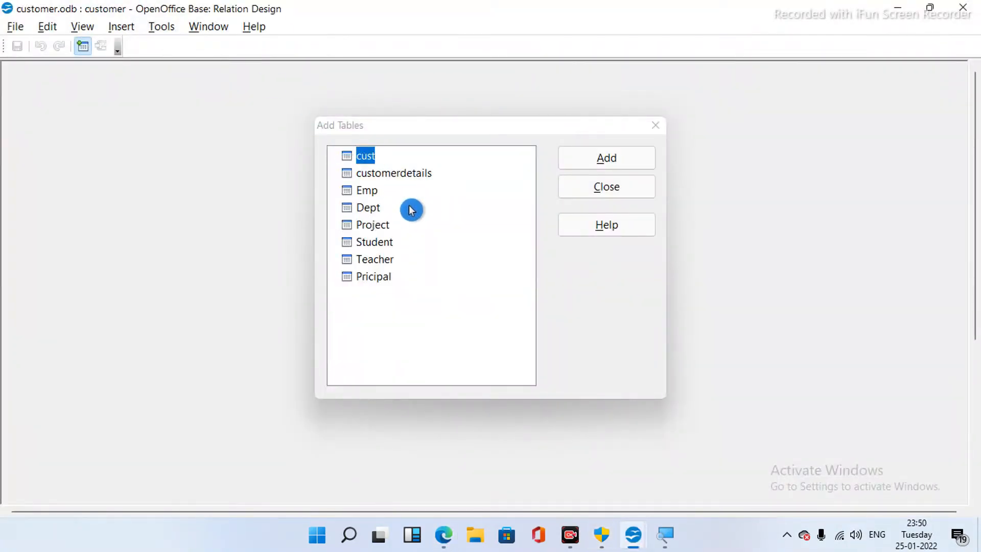
{"action": "left_click", "coordinate": [369, 193]}
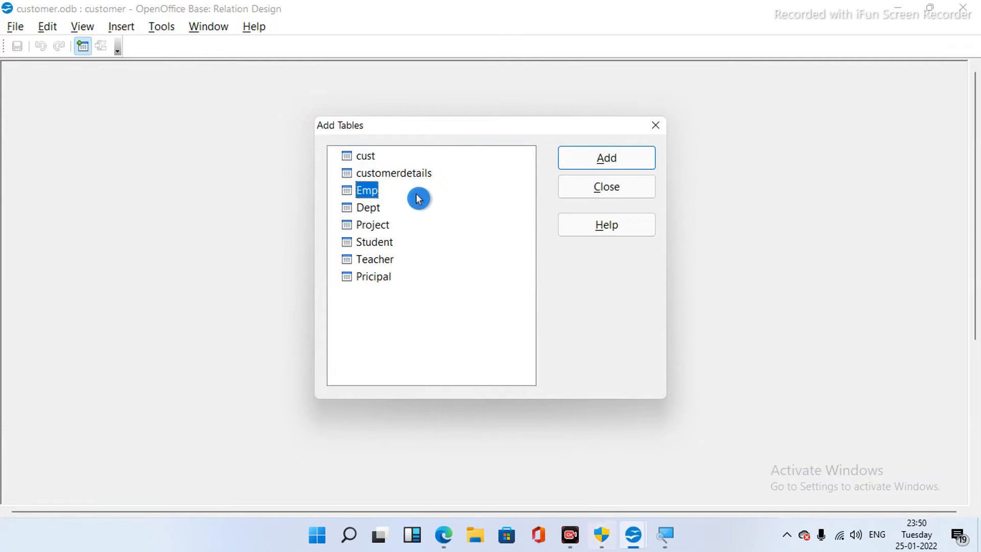
{"action": "left_click", "coordinate": [569, 155]}
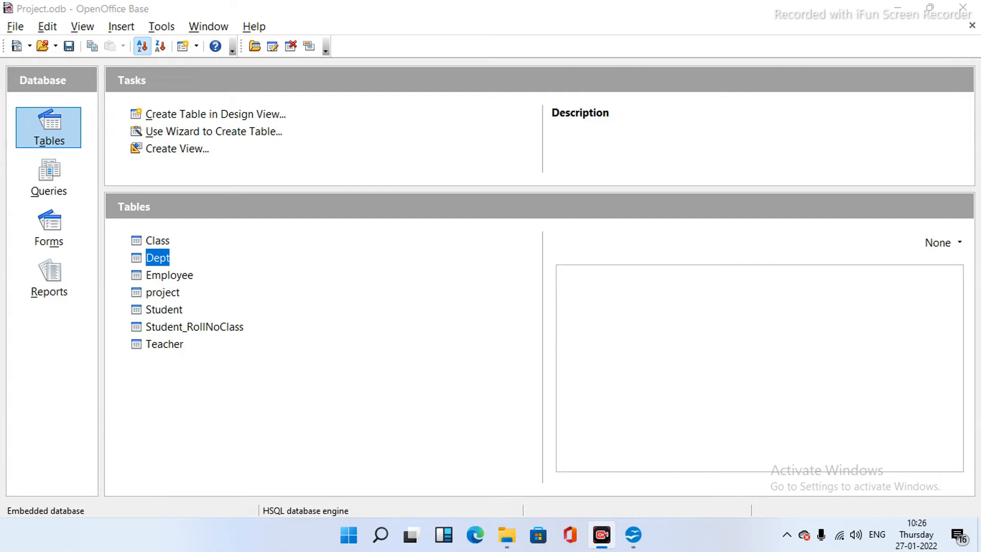
{"action": "double_click", "coordinate": [157, 240]}
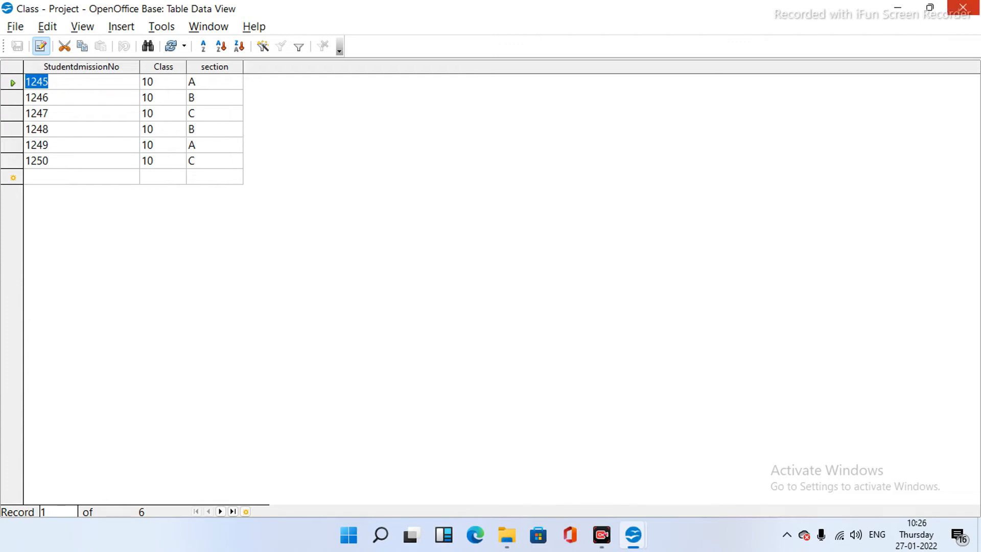
{"action": "left_click", "coordinate": [963, 7]}
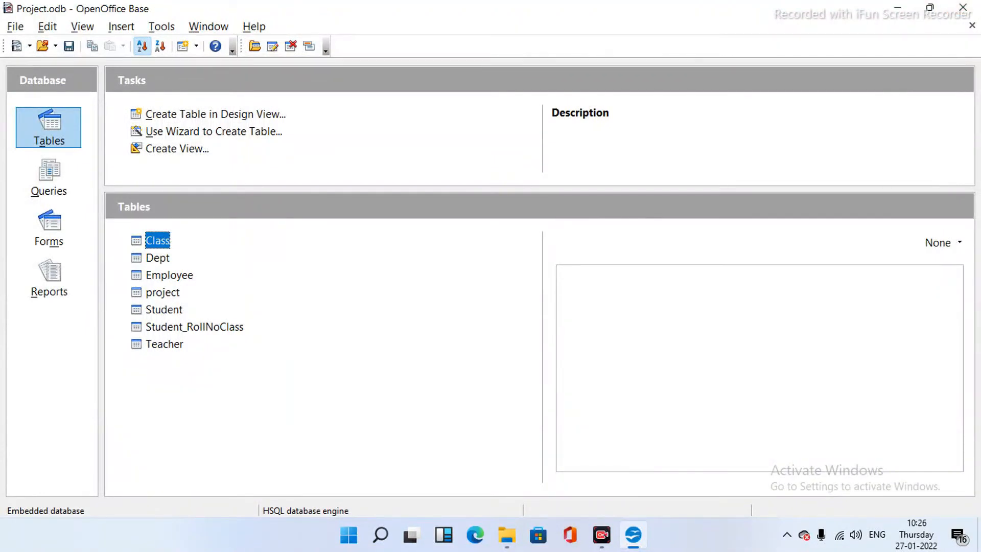
{"action": "double_click", "coordinate": [158, 258]}
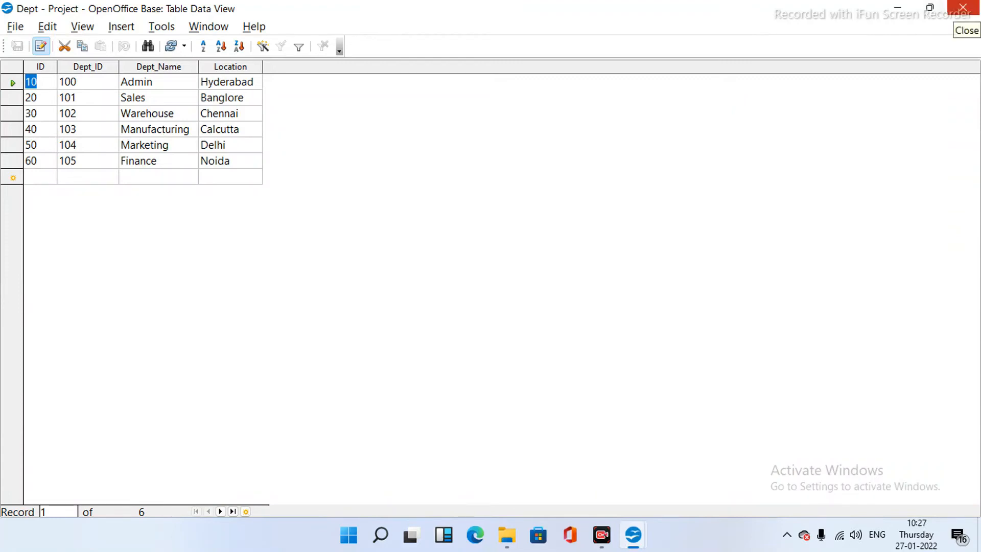
{"action": "left_click", "coordinate": [963, 7]}
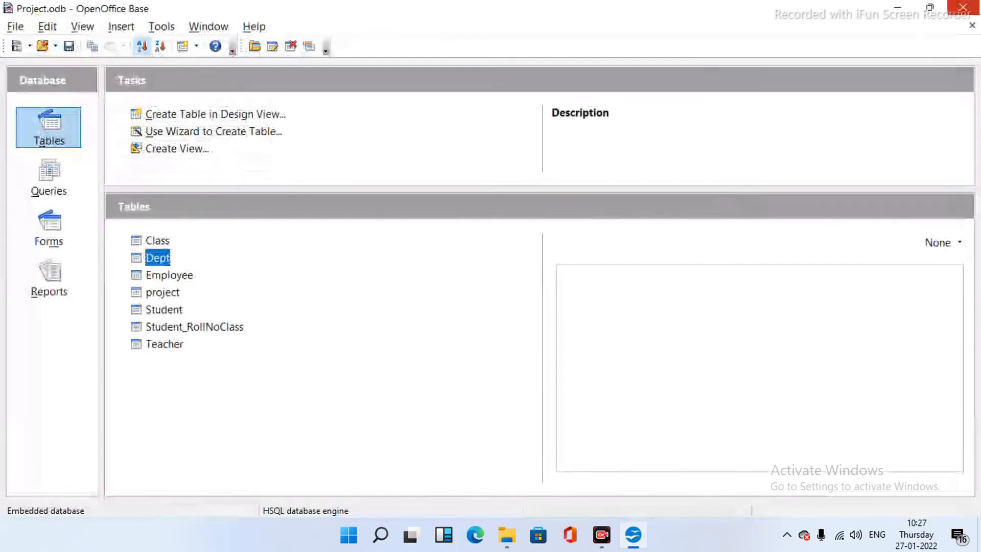
{"action": "key", "text": "Down"}
{"action": "key", "text": "Return"}
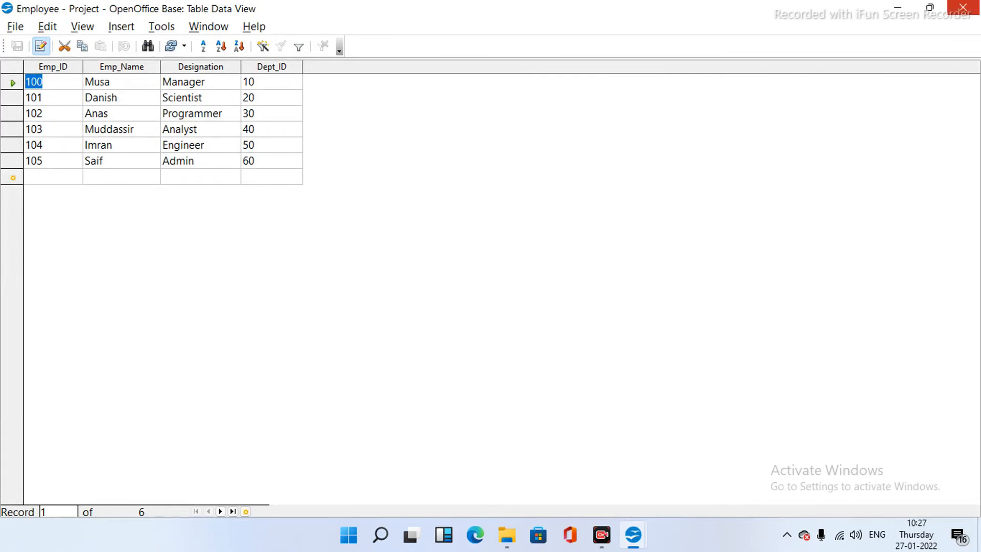
{"action": "left_click", "coordinate": [964, 8]}
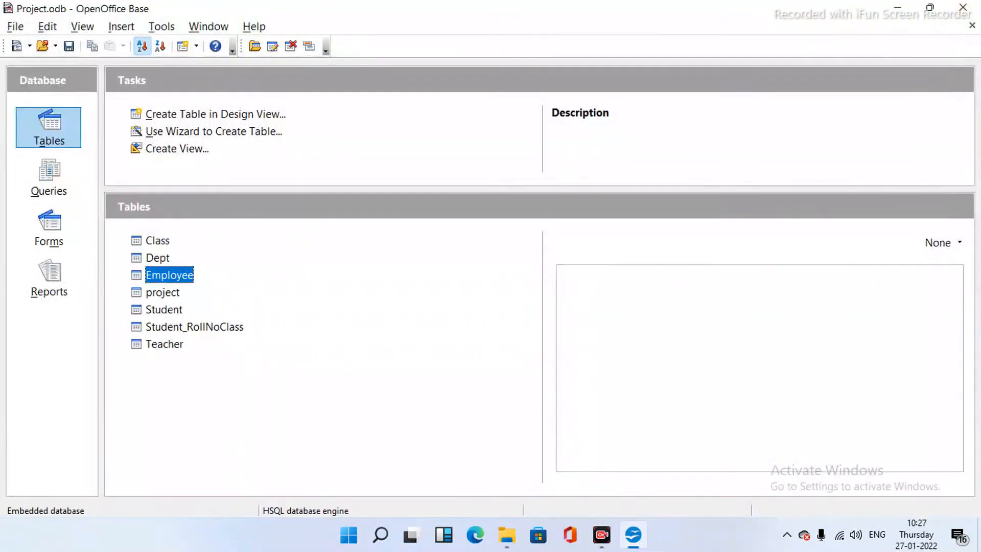
{"action": "double_click", "coordinate": [163, 293]}
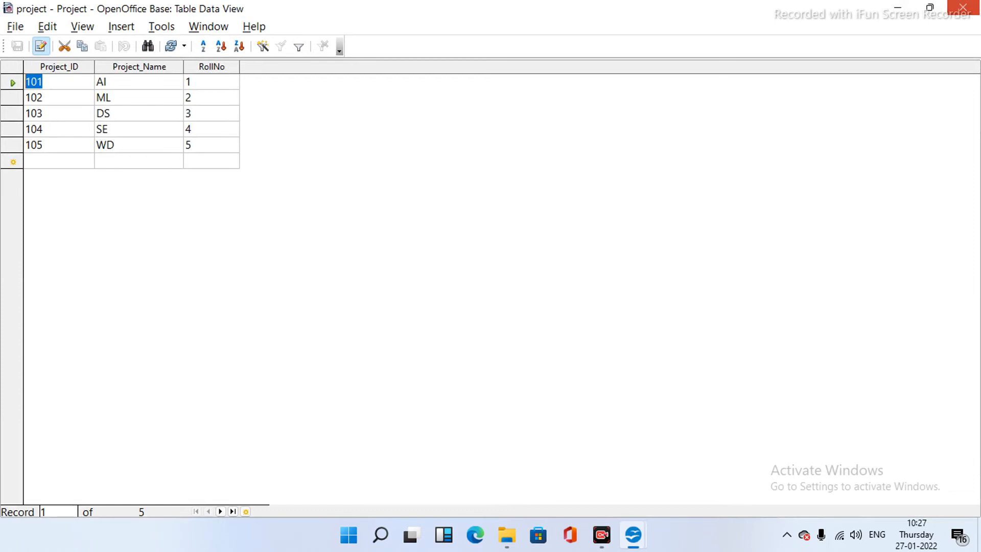
{"action": "left_click", "coordinate": [964, 7]}
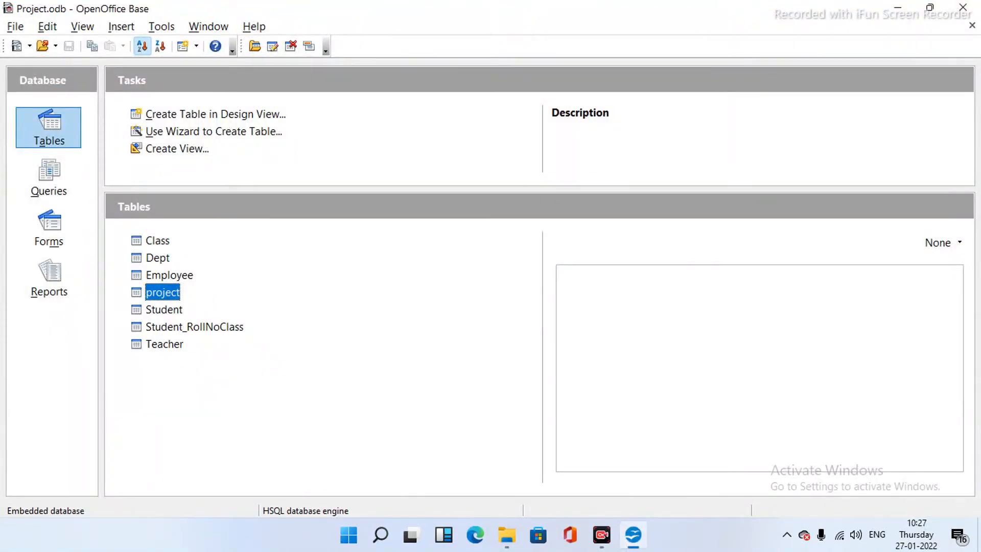
{"action": "double_click", "coordinate": [164, 310]}
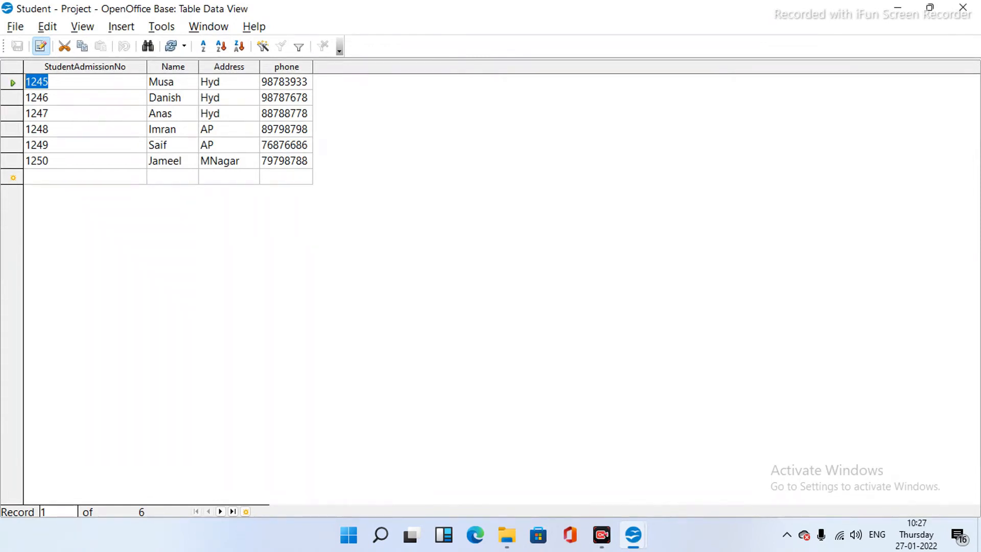
{"action": "left_click", "coordinate": [964, 7]}
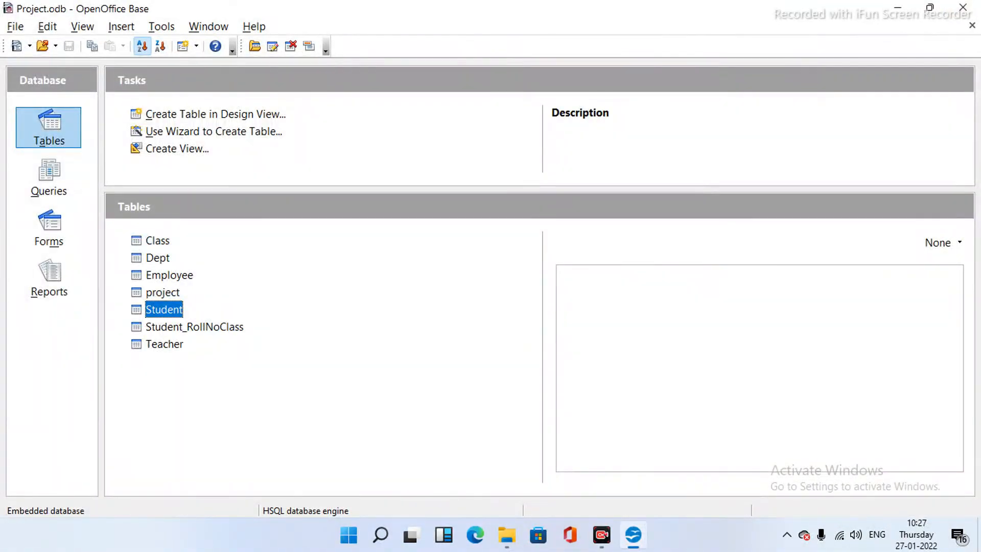
{"action": "double_click", "coordinate": [194, 327]}
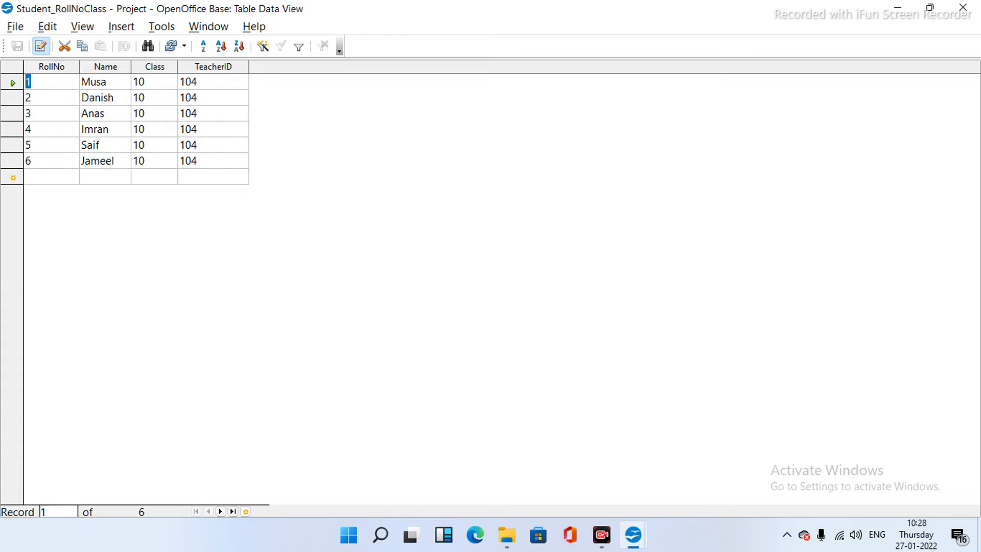
{"action": "left_click", "coordinate": [964, 7]}
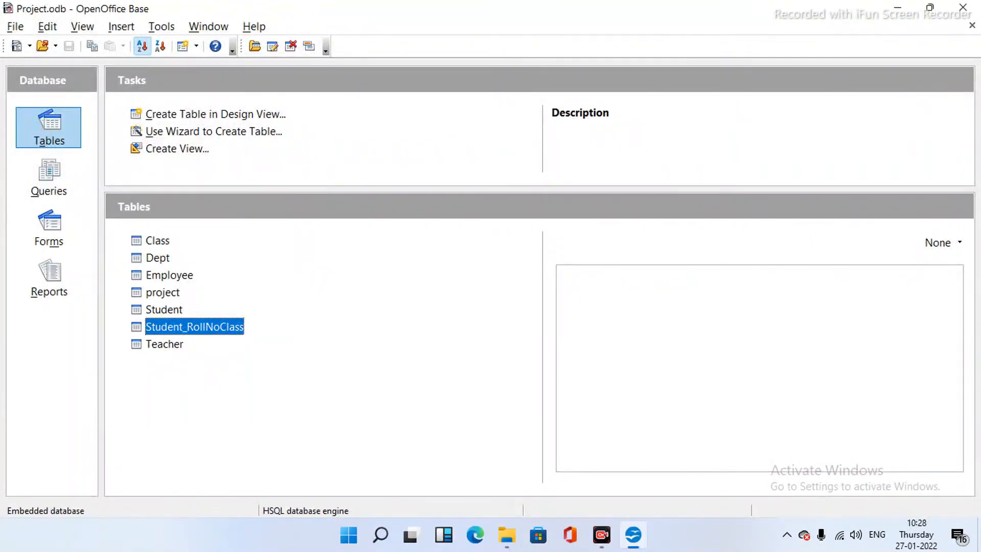
{"action": "double_click", "coordinate": [164, 344]}
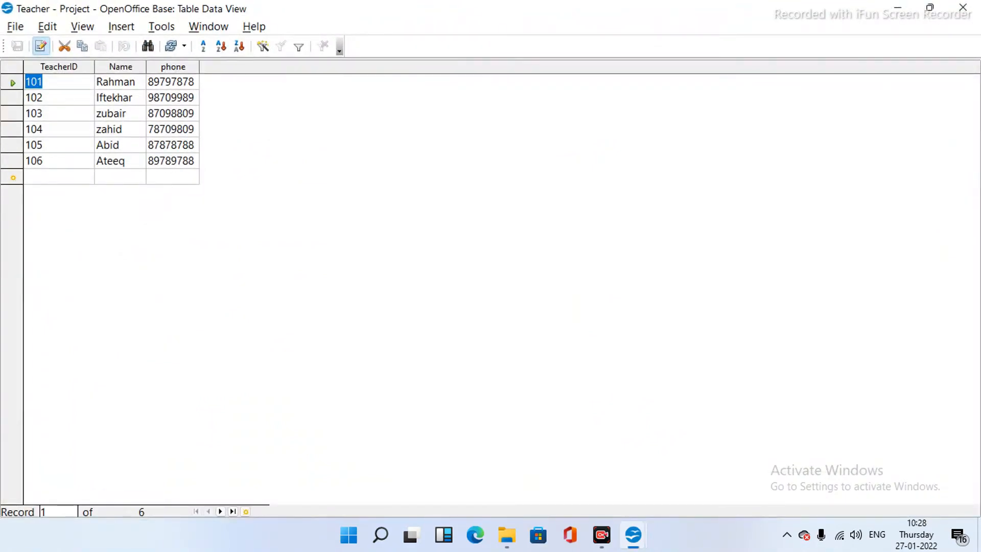
{"action": "left_click", "coordinate": [964, 7]}
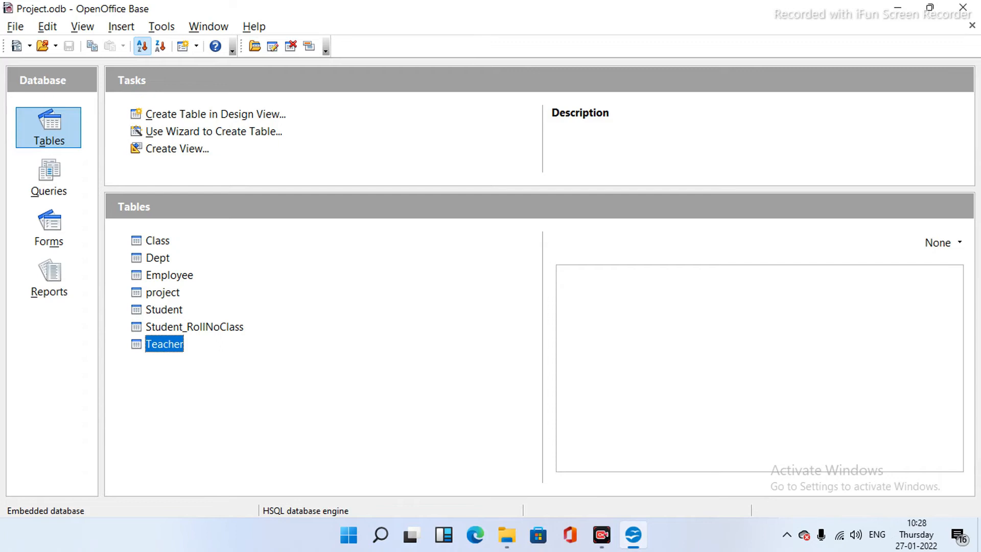
{"action": "right_click", "coordinate": [162, 327]}
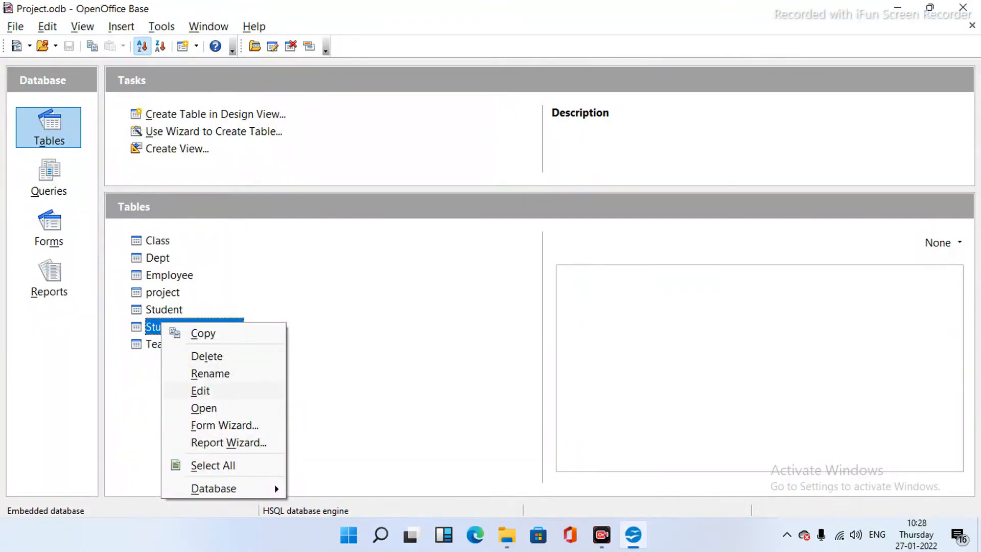
{"action": "left_click", "coordinate": [200, 391]}
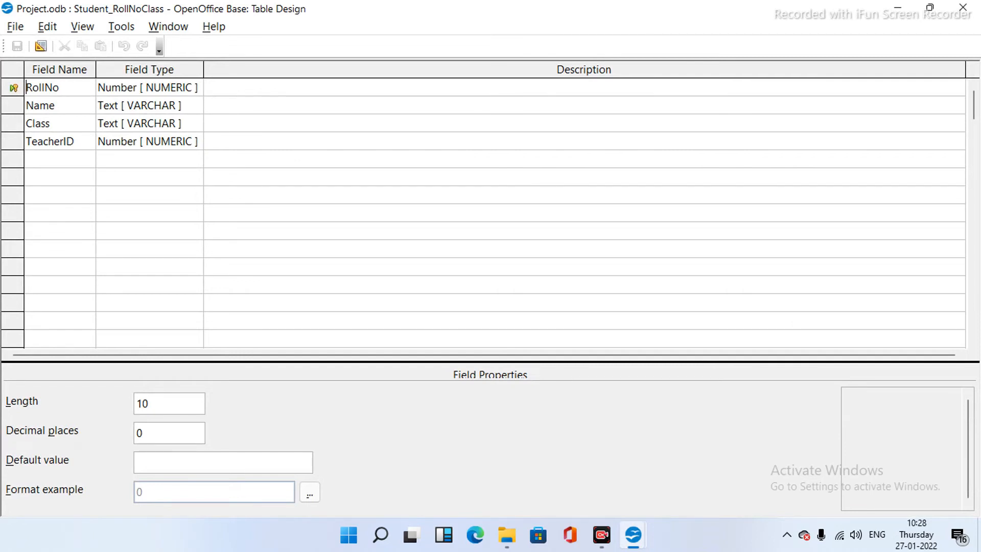
{"action": "left_click", "coordinate": [963, 7]}
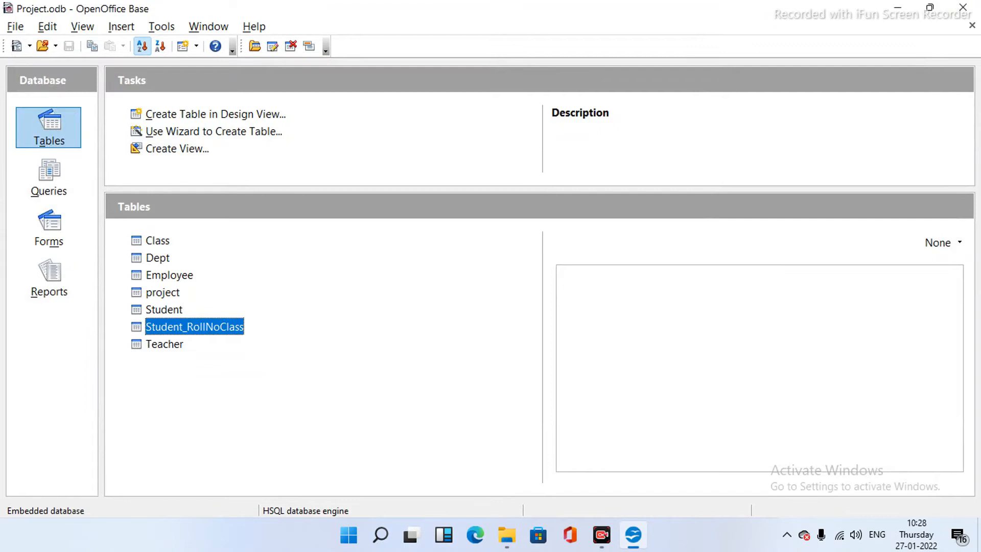
- Open Project.odb's relationship designer and add the Student_RollNoClass and Class tables
{"action": "left_click", "coordinate": [162, 26]}
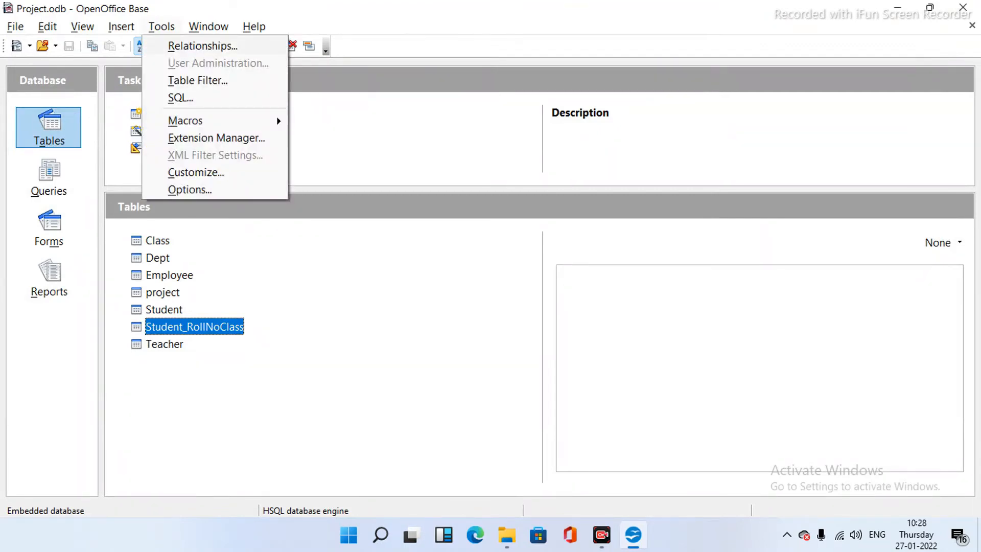
{"action": "left_click", "coordinate": [203, 46]}
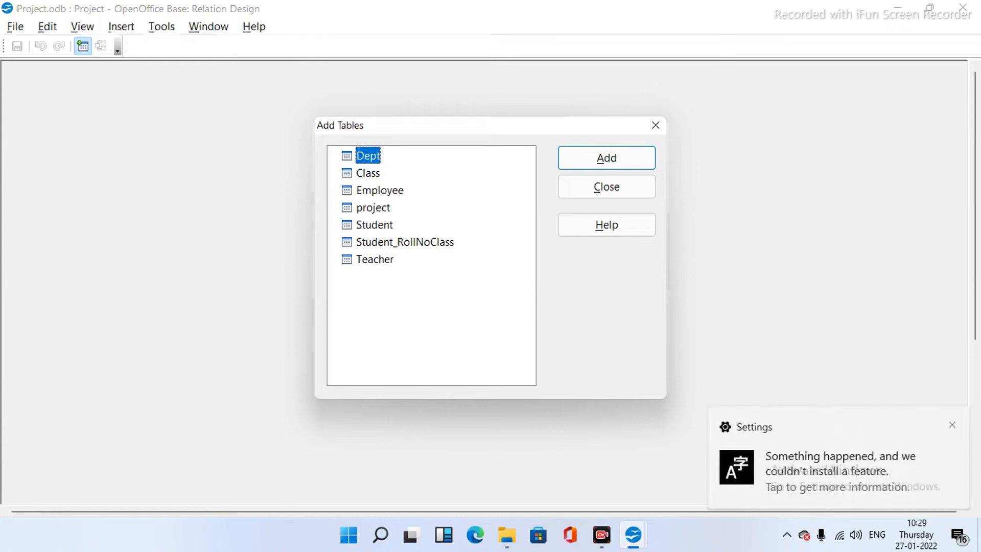
{"action": "double_click", "coordinate": [405, 242]}
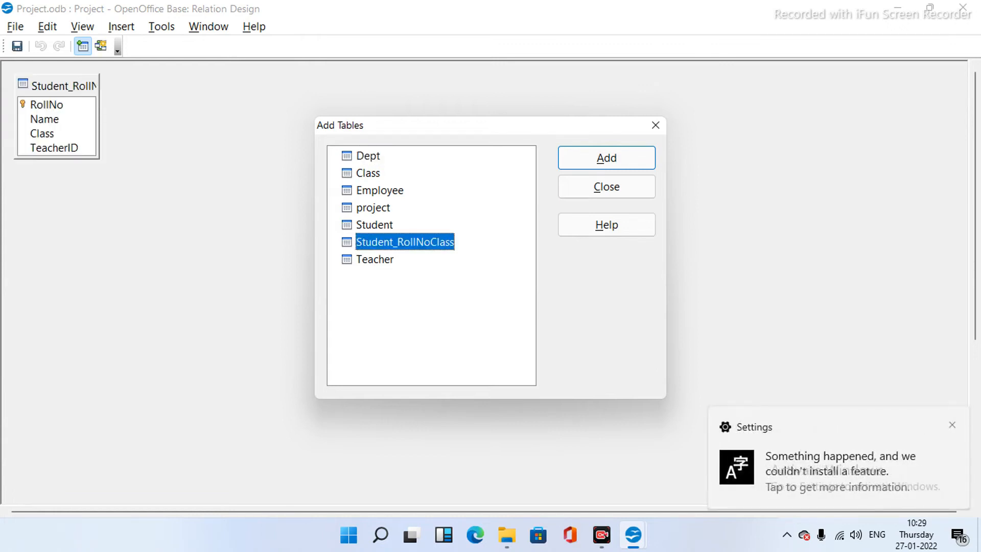
{"action": "double_click", "coordinate": [368, 174]}
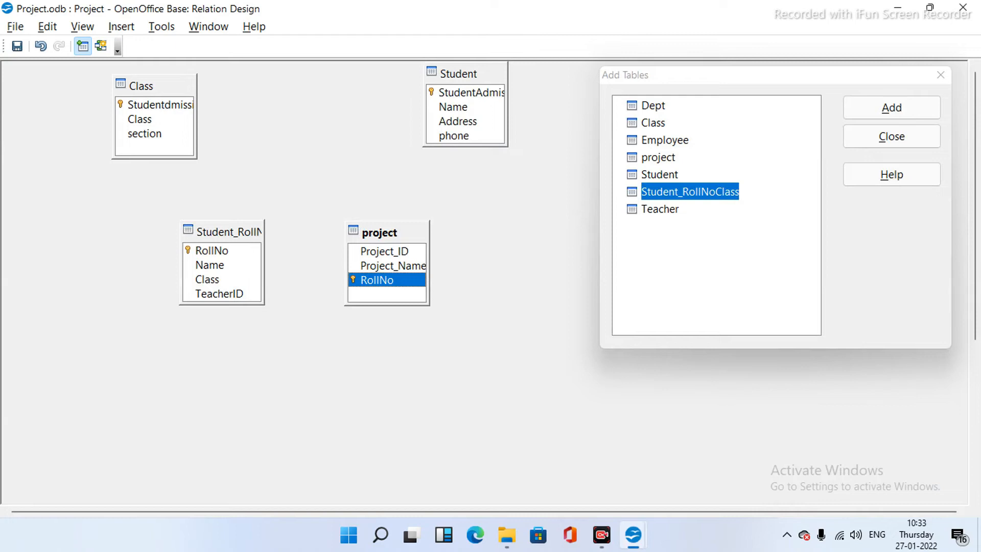
- Resize and reposition the Student_RollNoClass and project boxes, then link their RollNo fields
{"action": "left_click", "coordinate": [220, 294]}
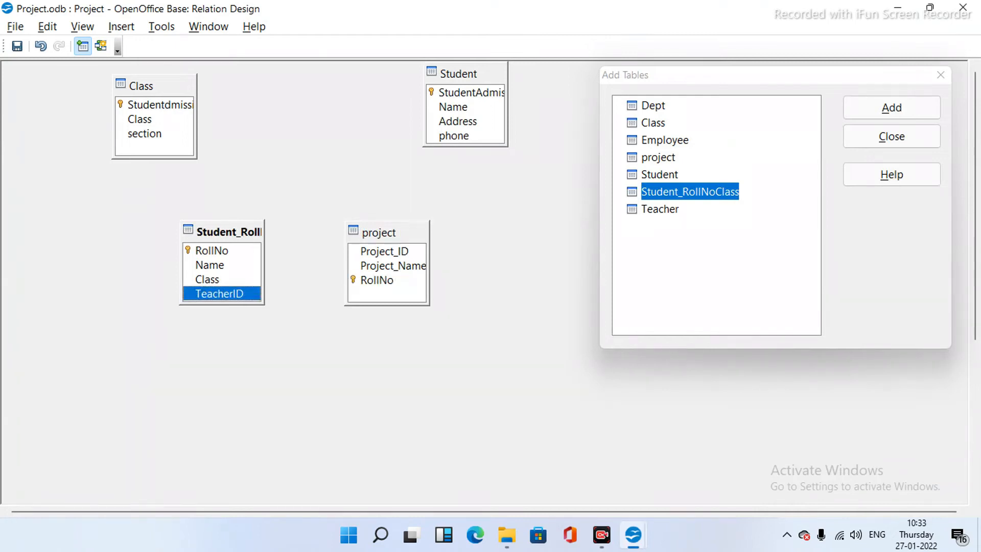
{"action": "left_click_drag", "start_coordinate": [265, 279], "coordinate": [313, 279]}
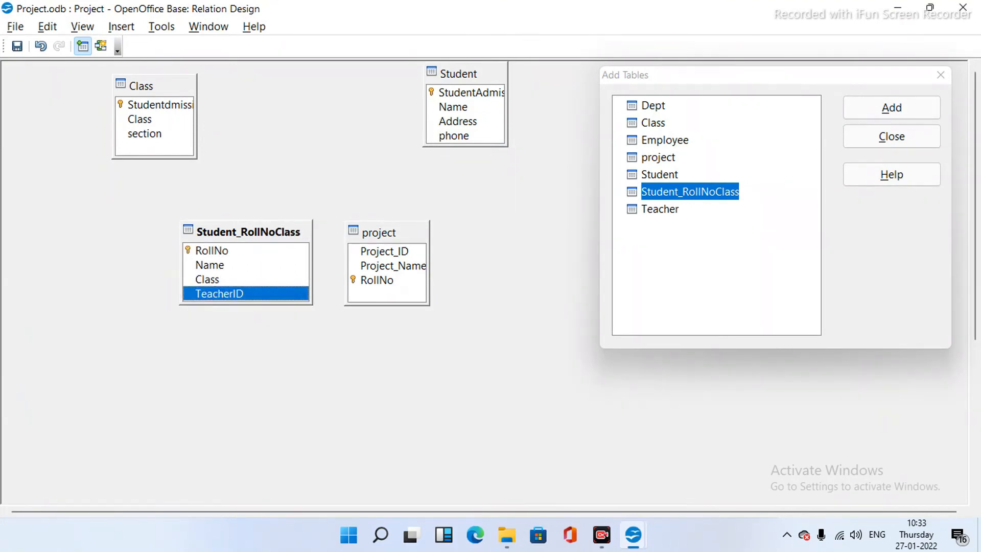
{"action": "left_click_drag", "start_coordinate": [245, 231], "coordinate": [191, 238]}
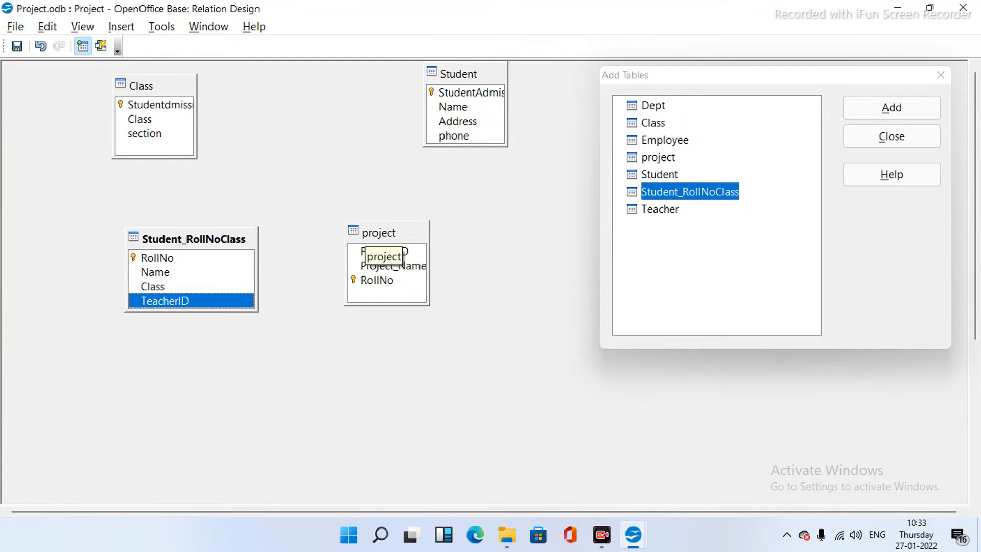
{"action": "left_click", "coordinate": [376, 235]}
{"action": "left_click_drag", "start_coordinate": [429, 263], "coordinate": [474, 247]}
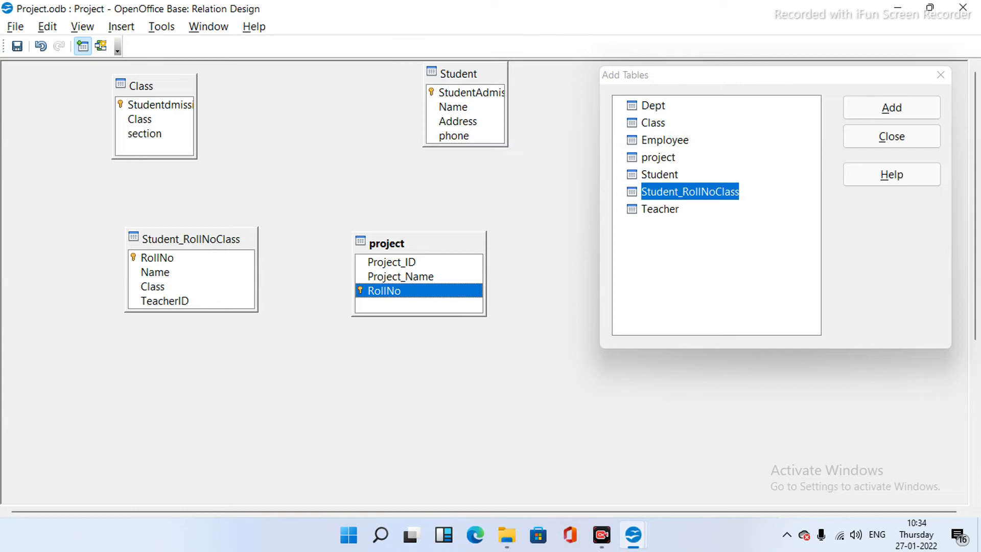
{"action": "left_click", "coordinate": [158, 258]}
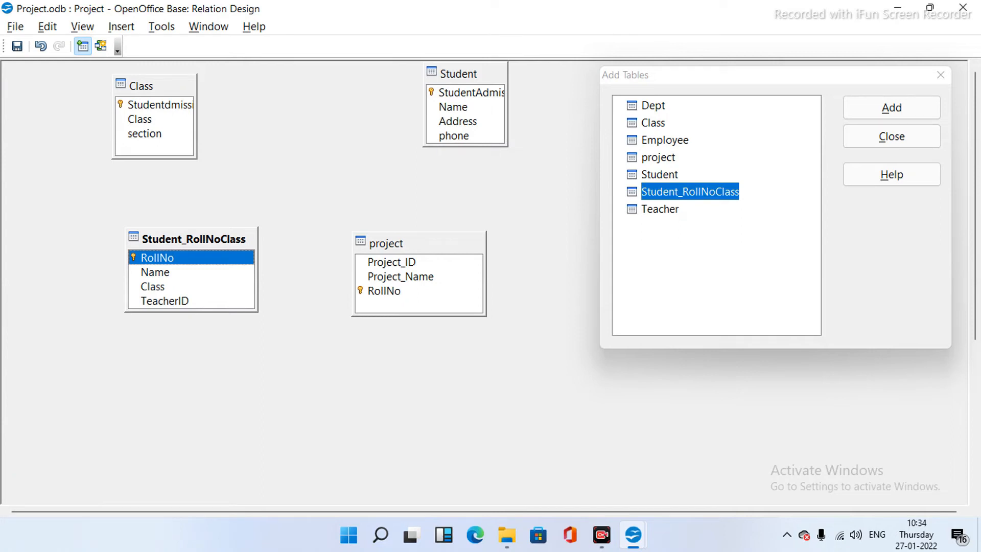
{"action": "left_click_drag", "start_coordinate": [157, 258], "coordinate": [383, 291]}
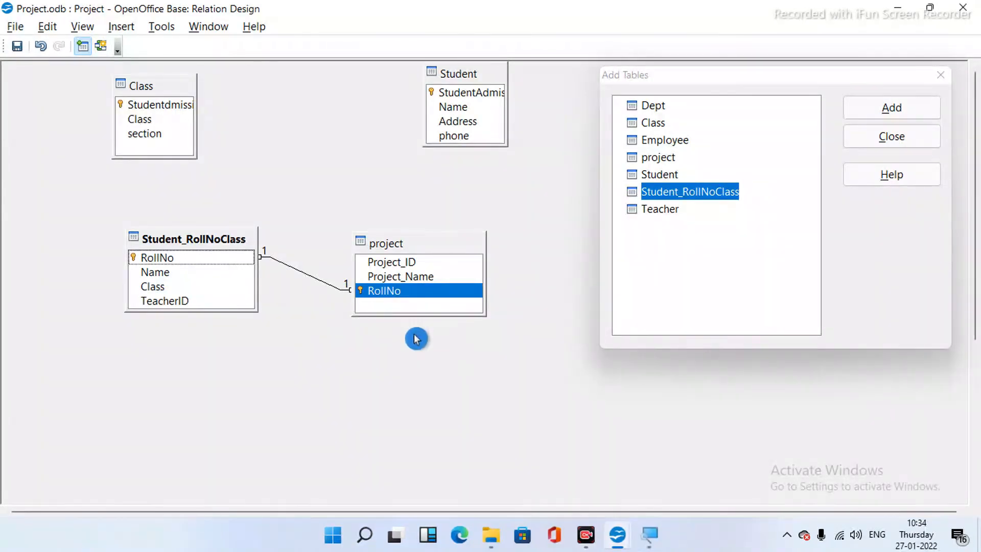
- Close Add Tables and inspect the new RollNo relation line to project
{"action": "left_click", "coordinate": [907, 143]}
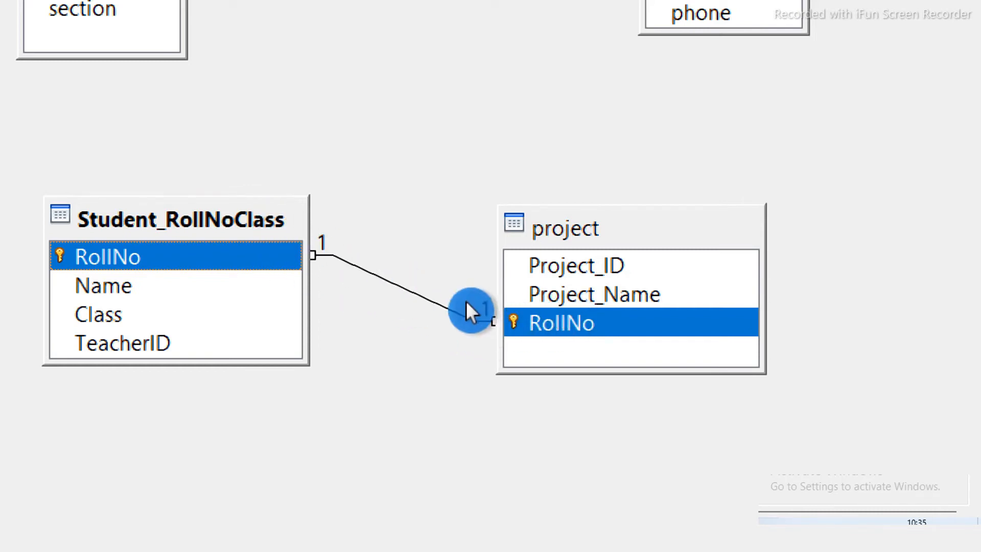
{"action": "left_click", "coordinate": [515, 317]}
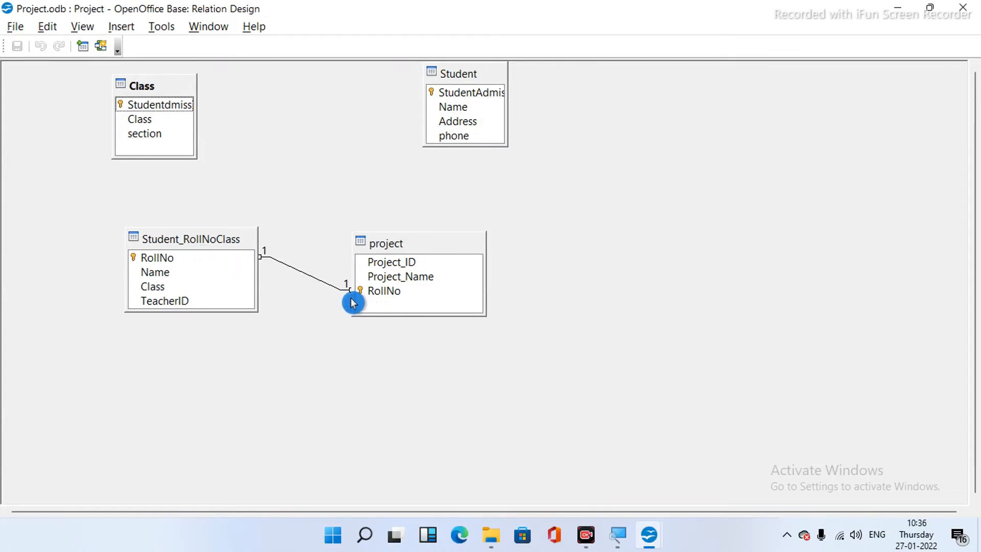
- Delete the RollNo relation and remove Student_RollNoClass and project from the diagram
{"action": "left_click", "coordinate": [303, 269]}
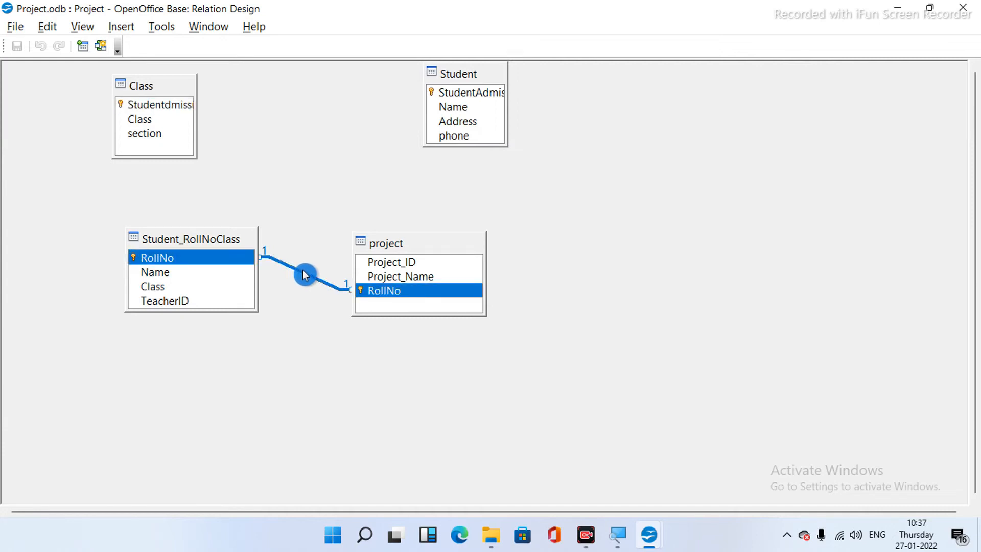
{"action": "key", "text": "Delete"}
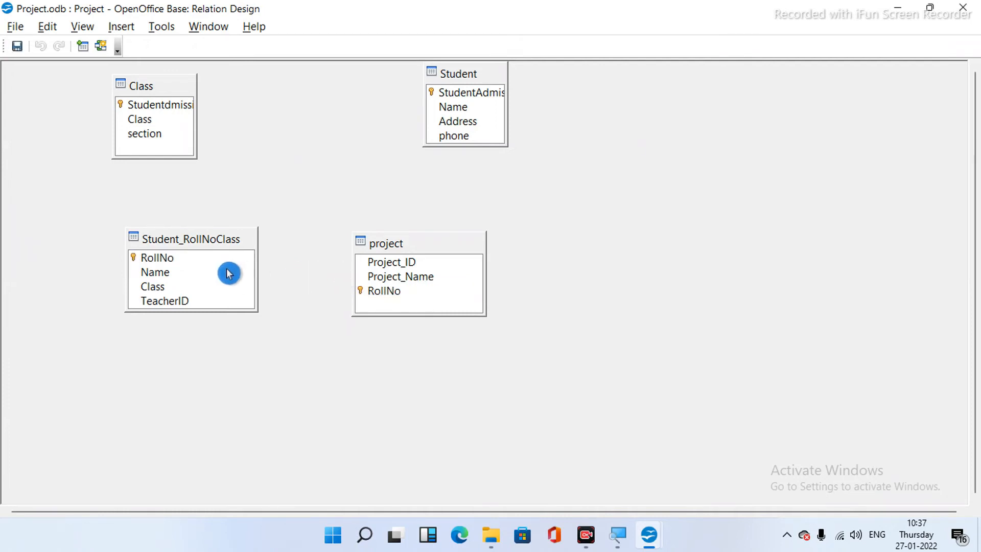
{"action": "right_click", "coordinate": [227, 236]}
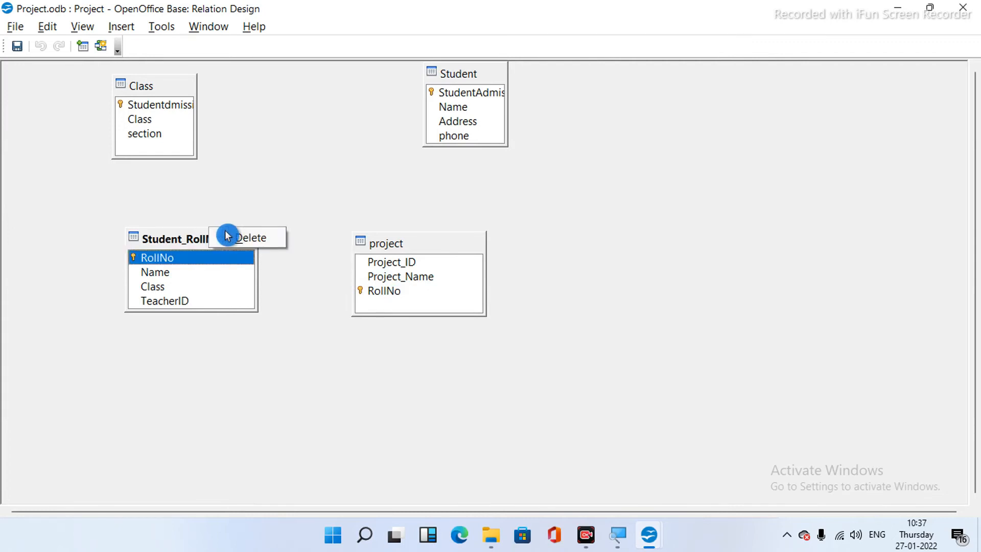
{"action": "left_click", "coordinate": [239, 243]}
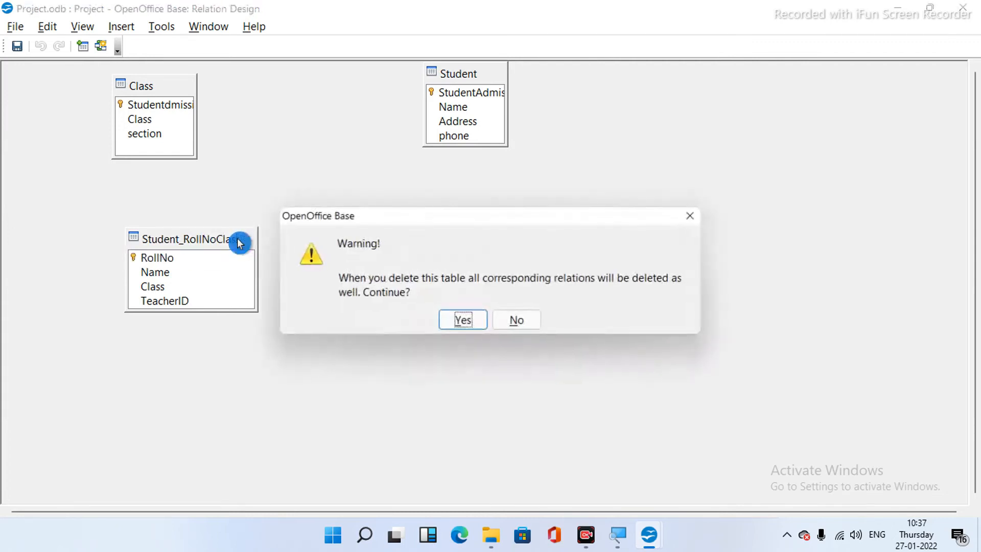
{"action": "left_click", "coordinate": [463, 322]}
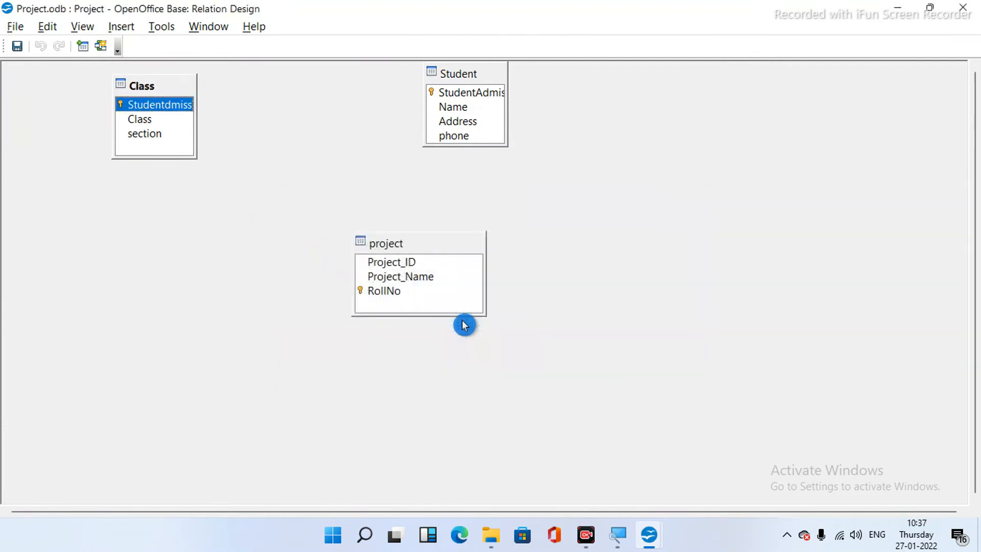
{"action": "right_click", "coordinate": [449, 243]}
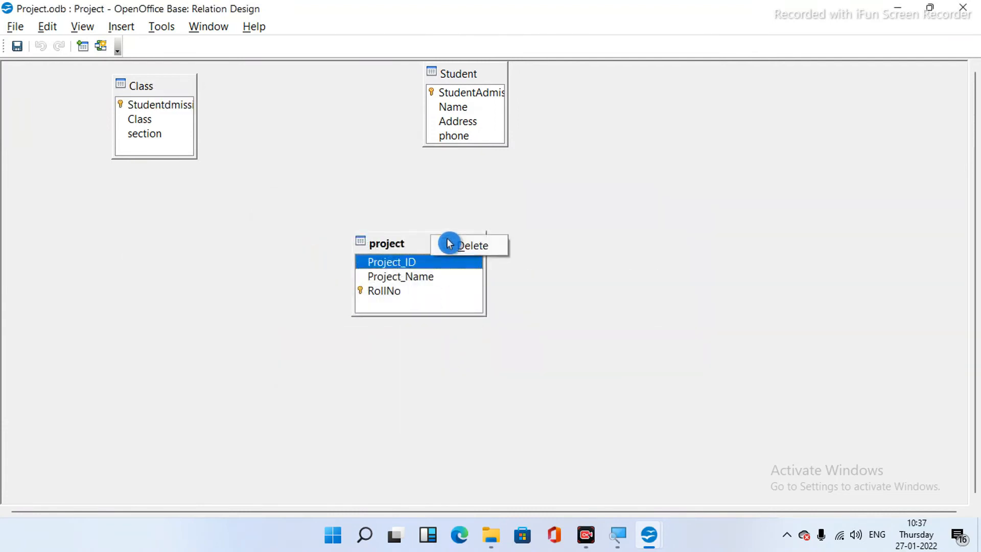
{"action": "left_click", "coordinate": [466, 251]}
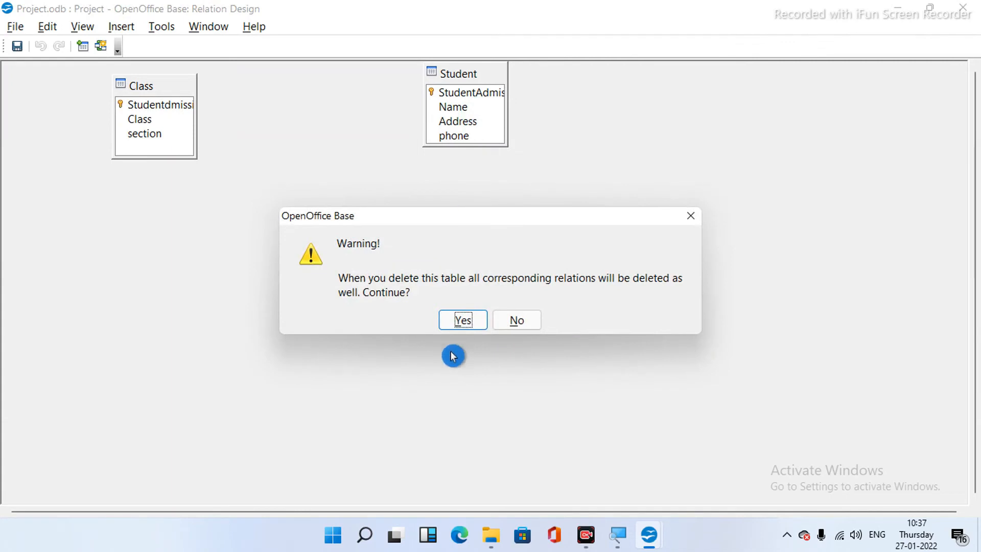
{"action": "left_click", "coordinate": [463, 320]}
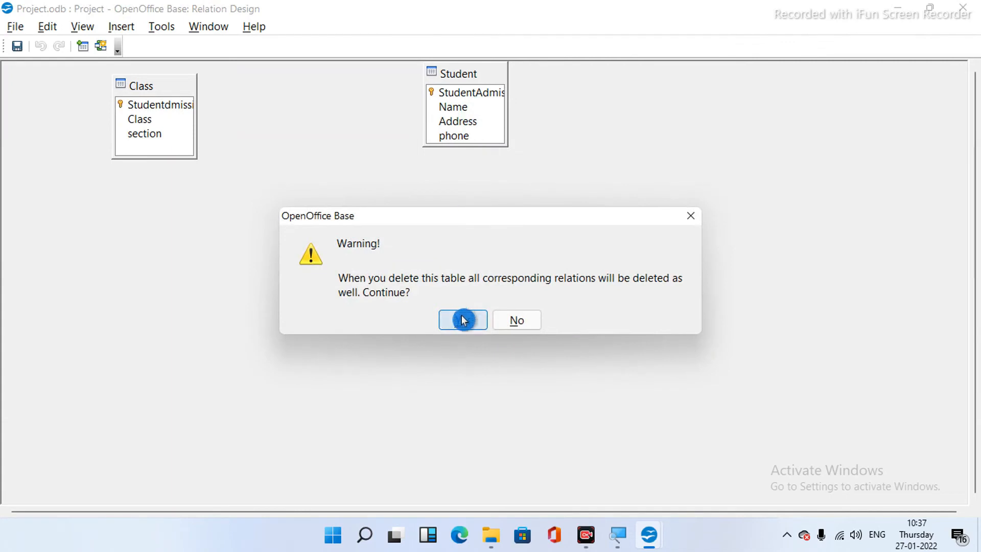
- Remove the Student and Class tables, then close Relation Design, answering the save prompt
{"action": "left_click", "coordinate": [465, 92]}
{"action": "right_click", "coordinate": [475, 73]}
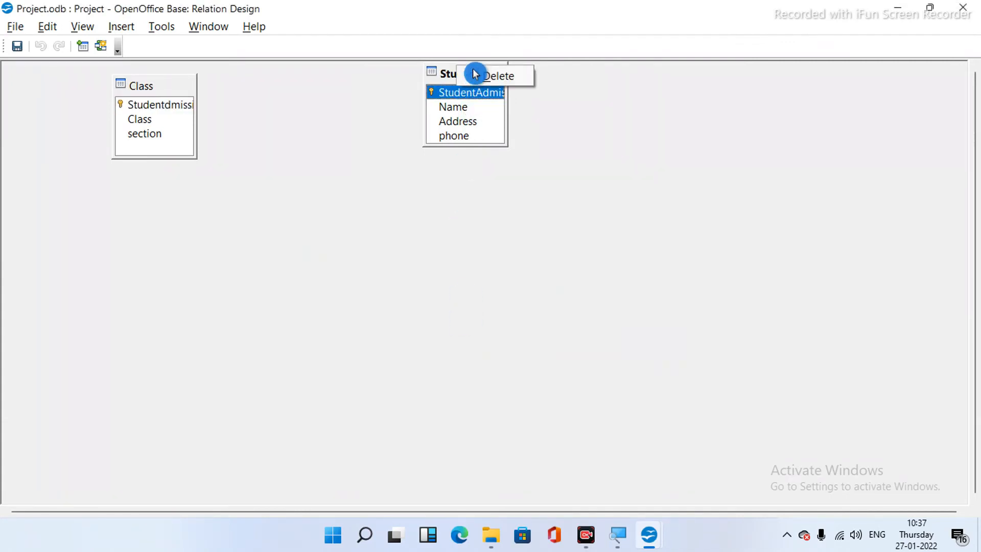
{"action": "left_click", "coordinate": [490, 76]}
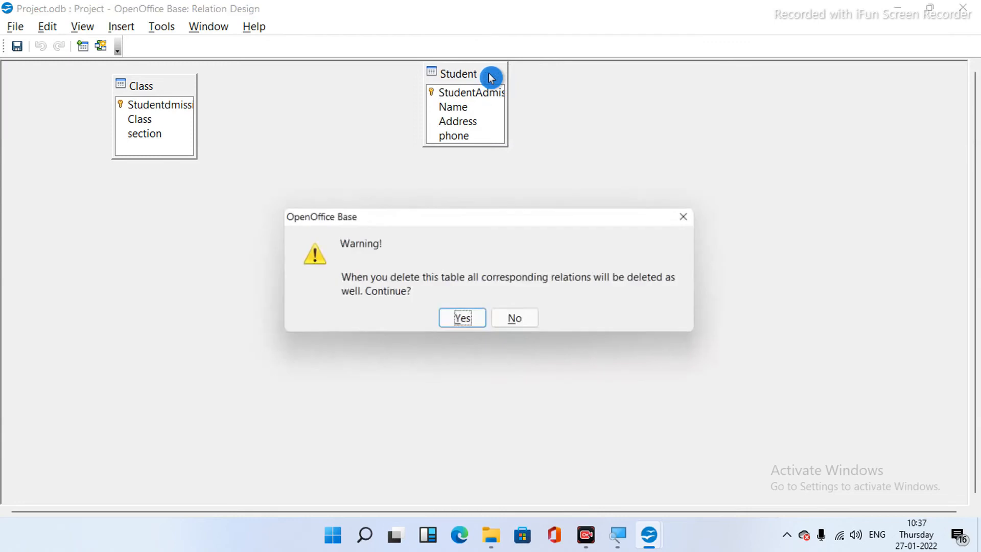
{"action": "left_click", "coordinate": [454, 322]}
{"action": "right_click", "coordinate": [168, 88]}
{"action": "left_click", "coordinate": [187, 90]}
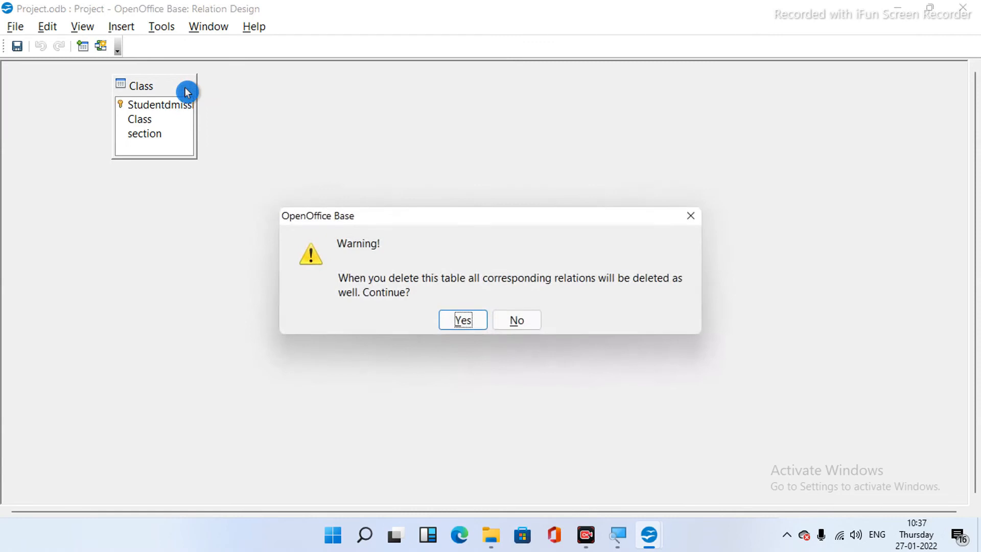
{"action": "left_click", "coordinate": [466, 323]}
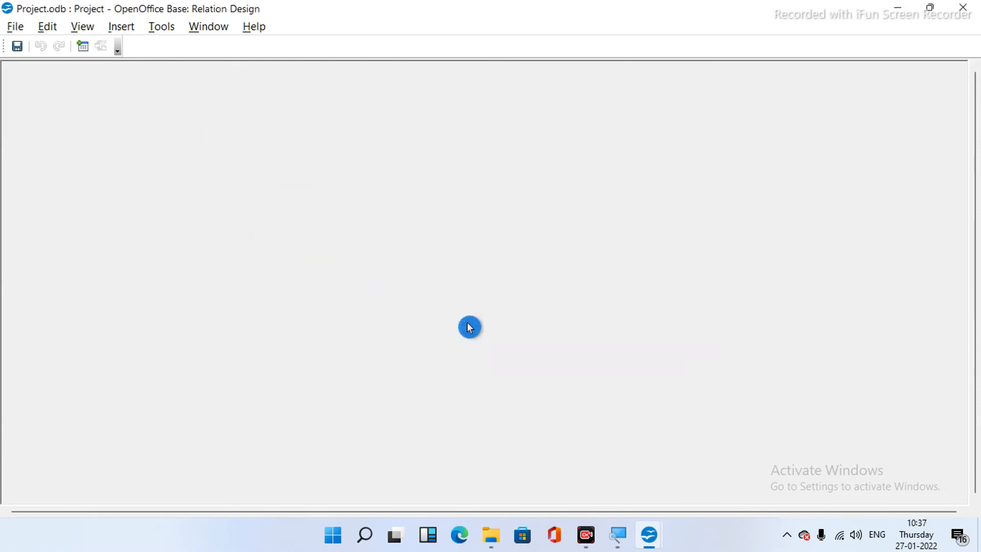
{"action": "left_click", "coordinate": [973, 12]}
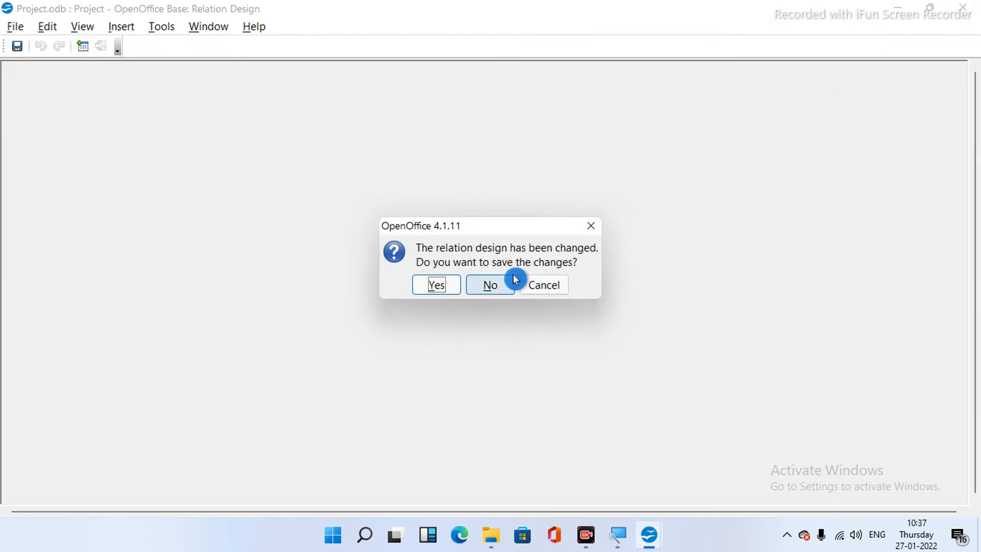
{"action": "left_click", "coordinate": [455, 284]}
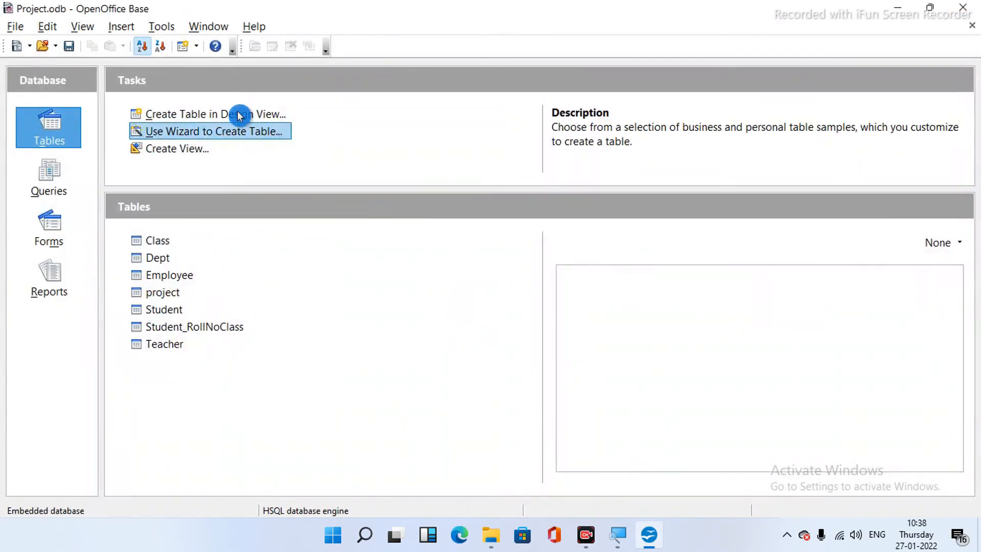
{"action": "left_click", "coordinate": [161, 27]}
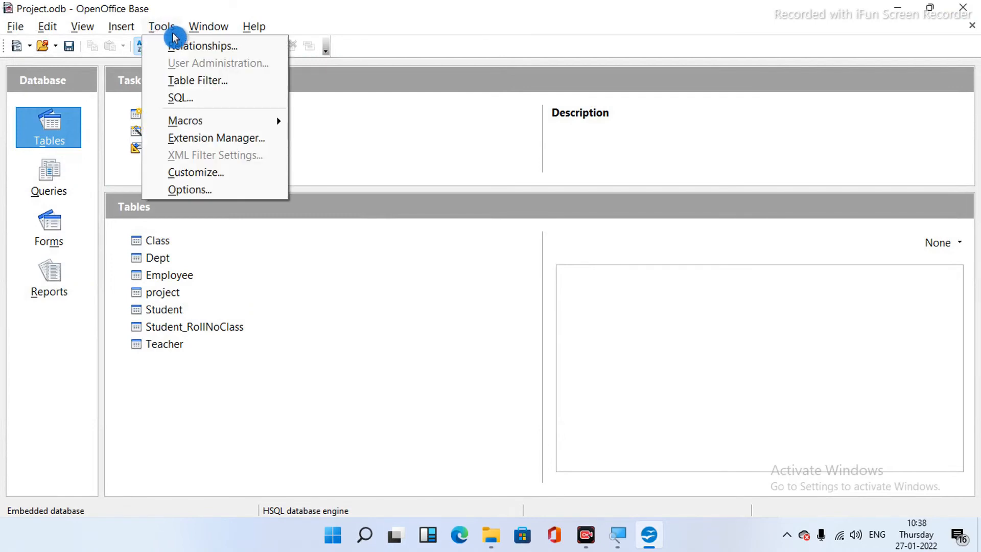
{"action": "left_click", "coordinate": [180, 46]}
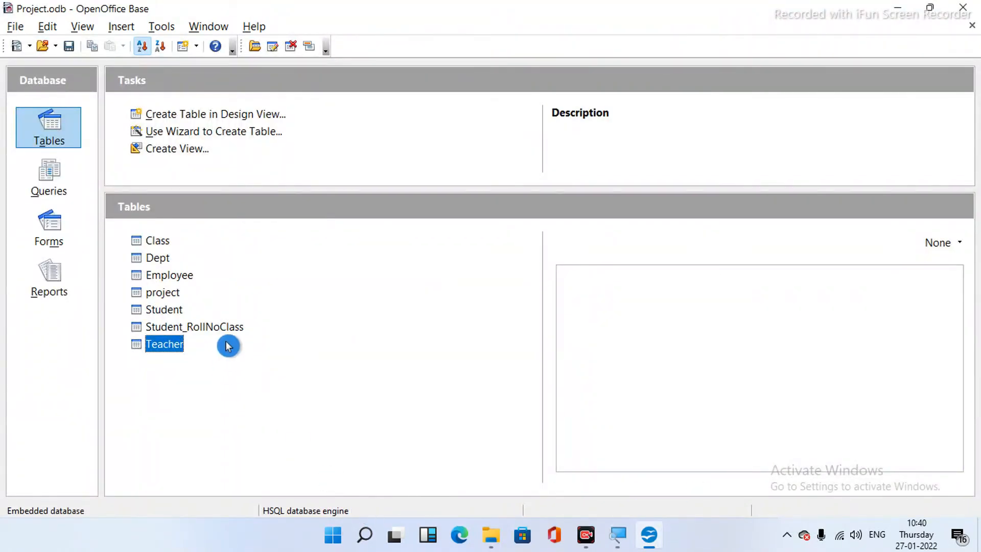
{"action": "double_click", "coordinate": [175, 345]}
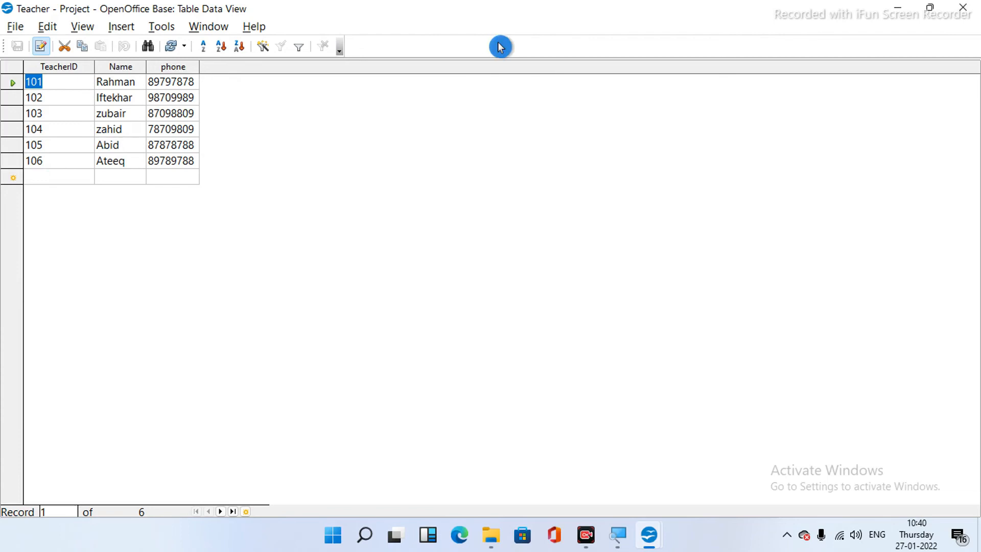
{"action": "left_click", "coordinate": [966, 7]}
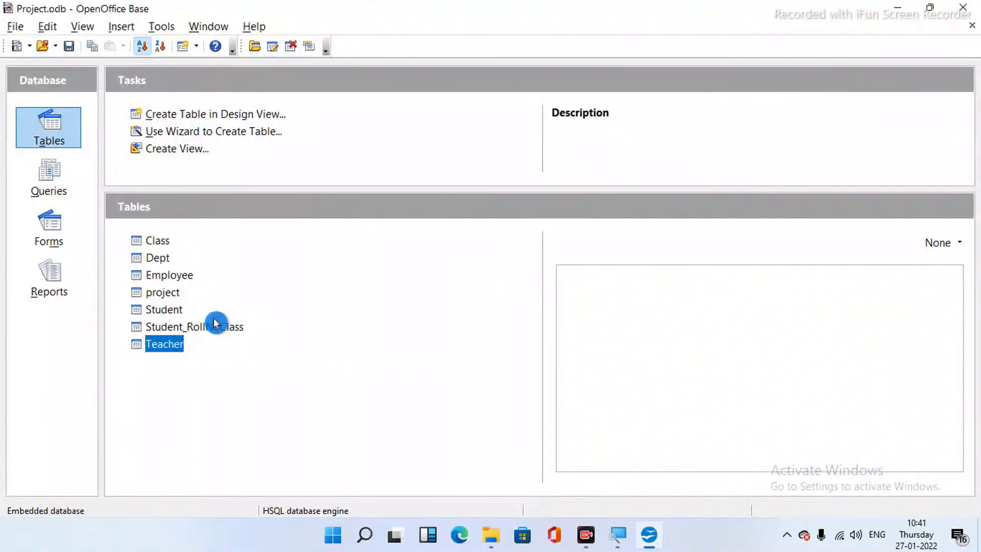
{"action": "left_click", "coordinate": [207, 327]}
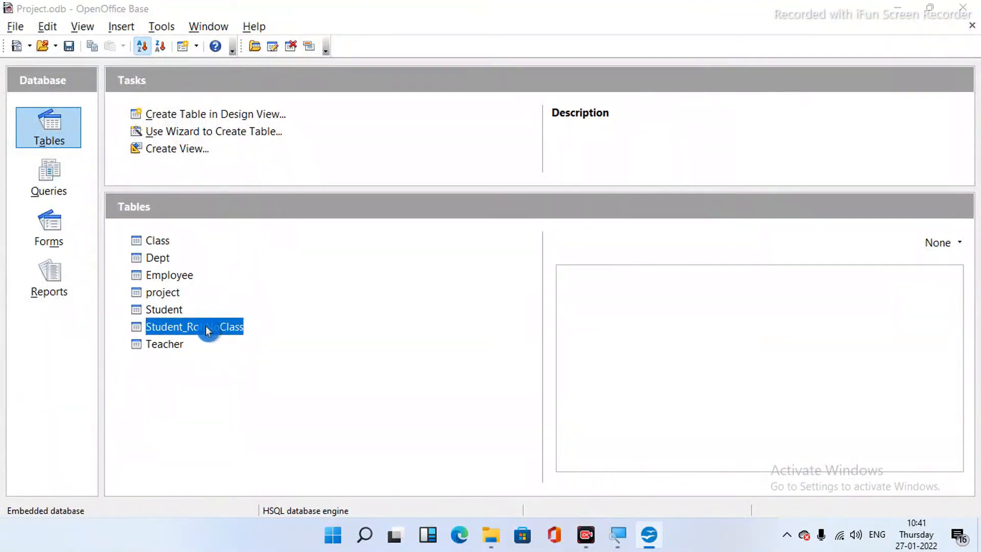
{"action": "double_click", "coordinate": [206, 327]}
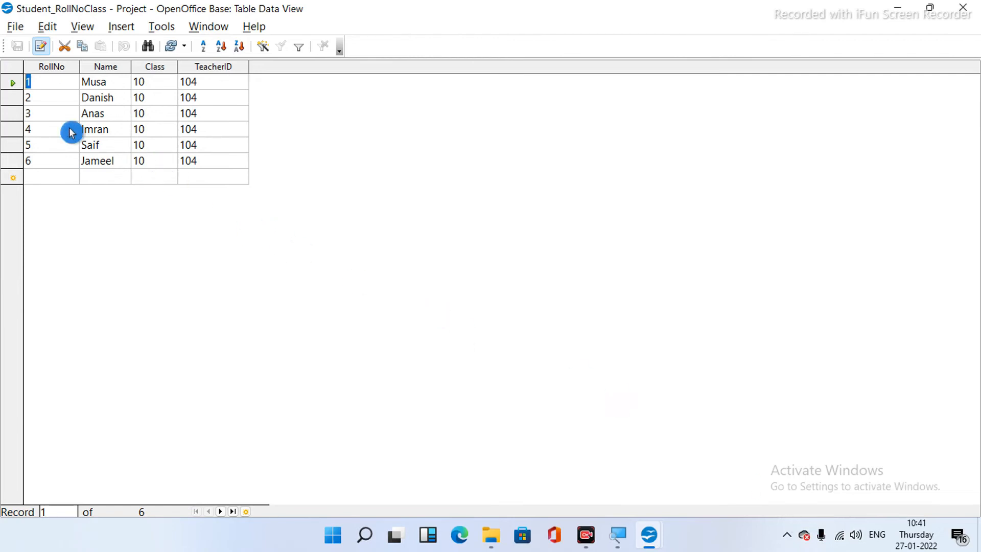
{"action": "left_click", "coordinate": [57, 89]}
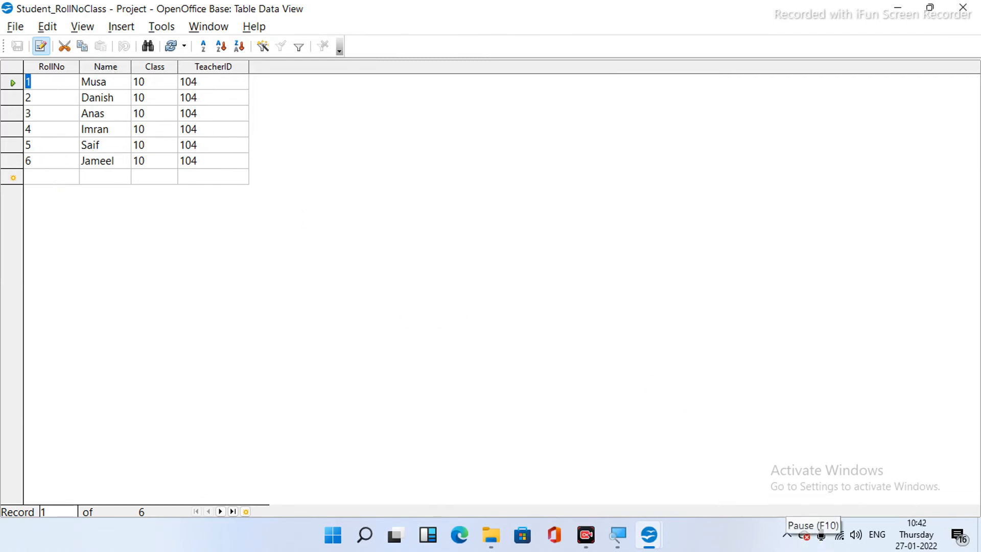
{"action": "left_click", "coordinate": [963, 7]}
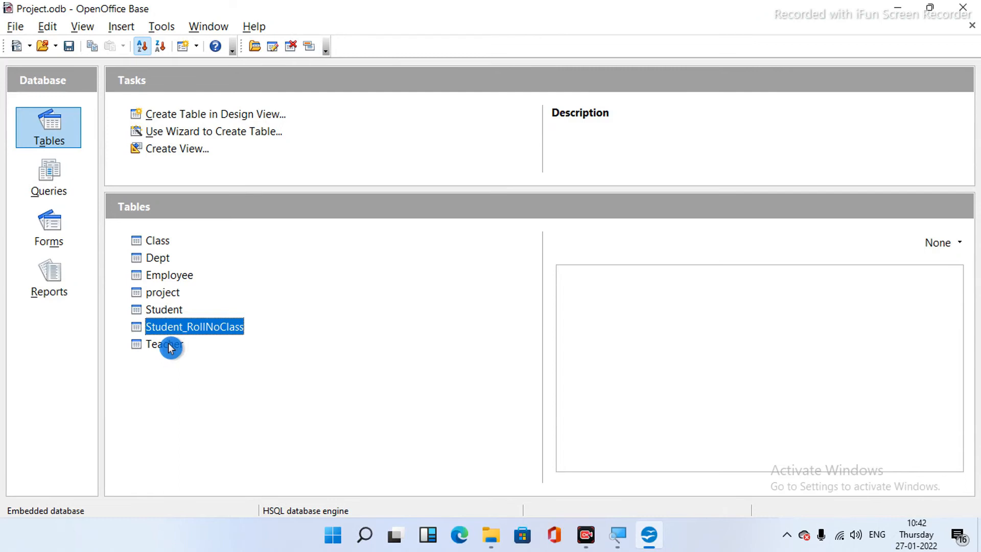
{"action": "right_click", "coordinate": [171, 346]}
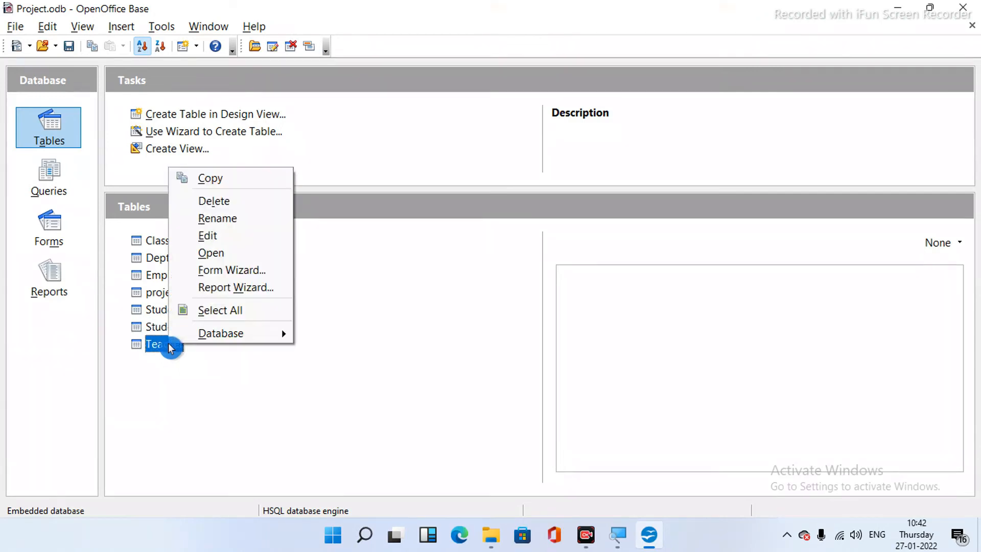
{"action": "left_click", "coordinate": [226, 239]}
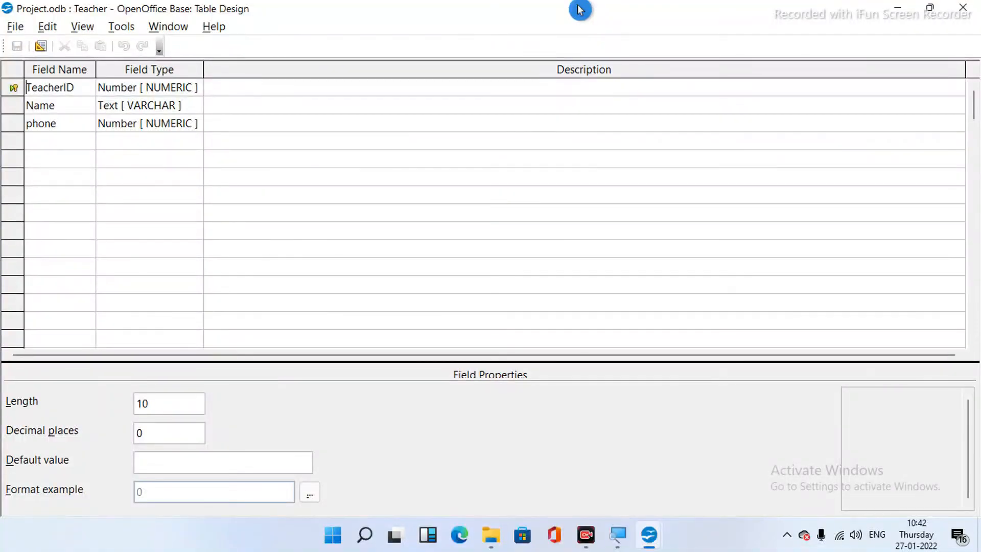
{"action": "left_click", "coordinate": [963, 8]}
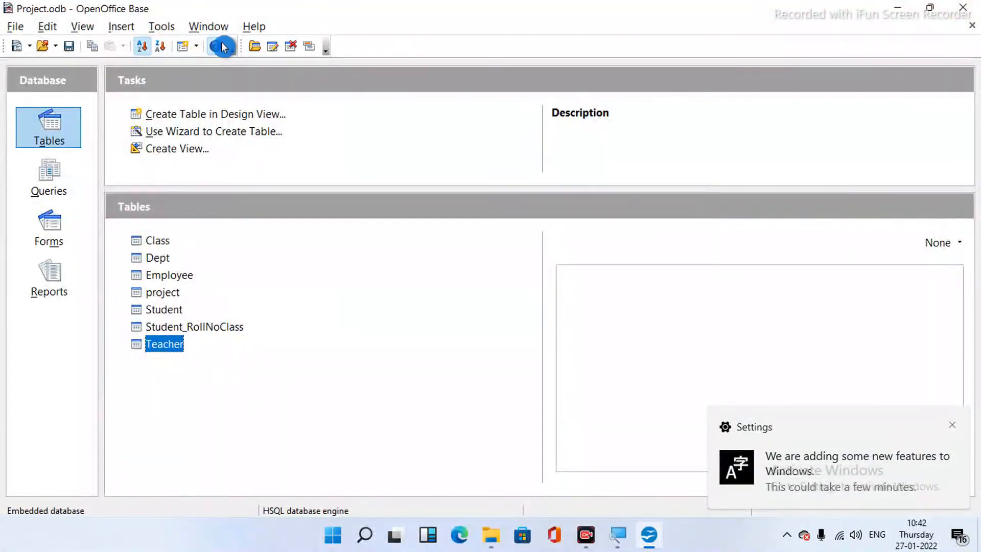
- Open Relation Design, add Teacher and Student_RollNoClass, and move Student_RollNoClass to the right
{"action": "left_click", "coordinate": [156, 28]}
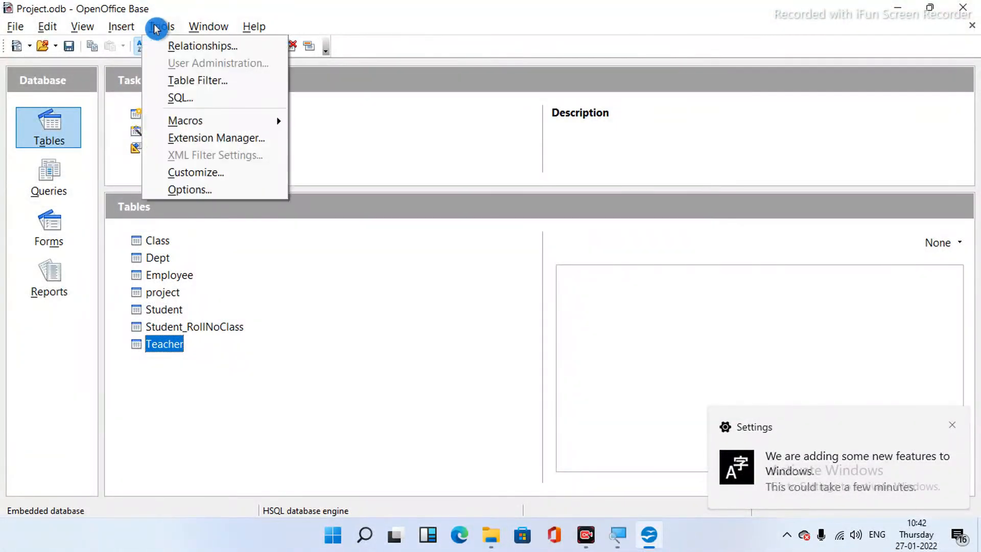
{"action": "left_click", "coordinate": [183, 47]}
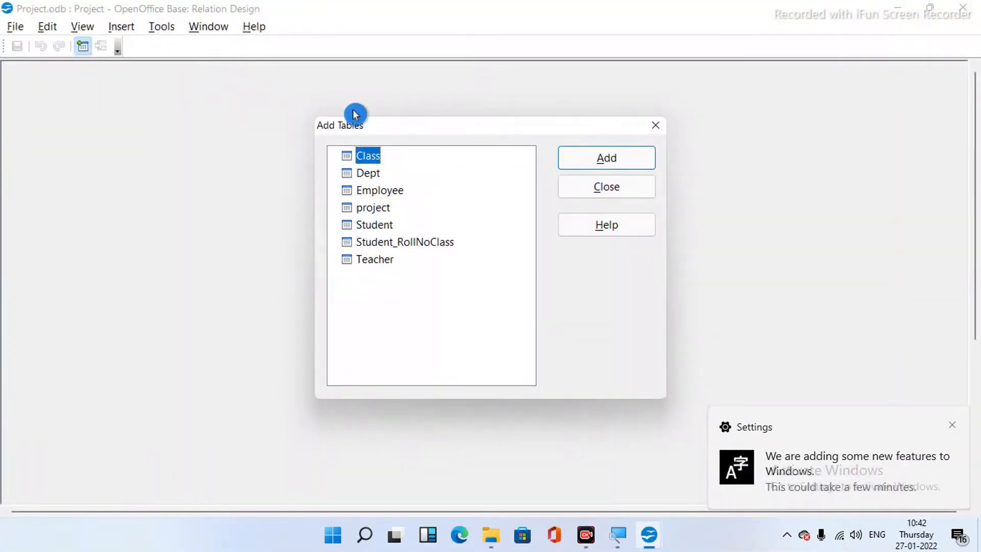
{"action": "double_click", "coordinate": [402, 260]}
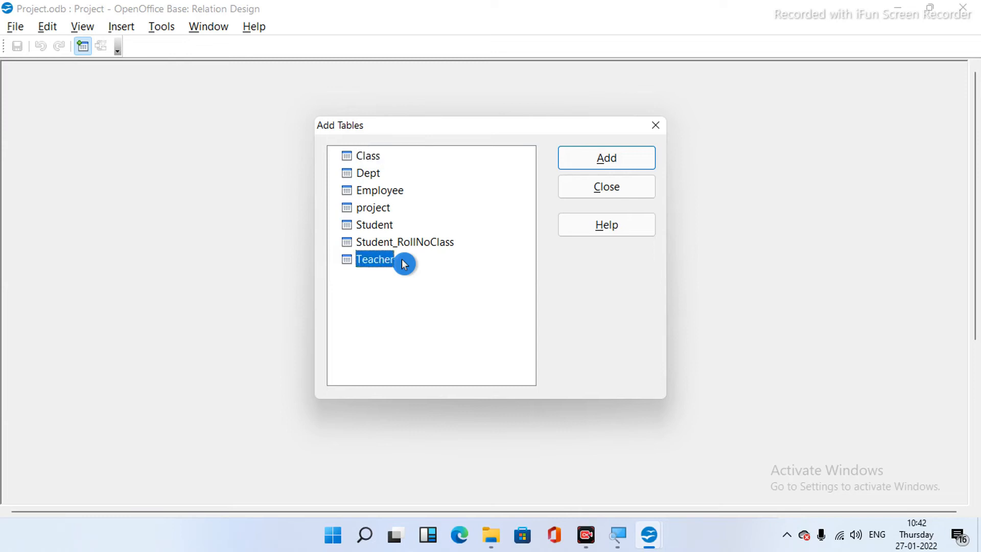
{"action": "left_click", "coordinate": [435, 243]}
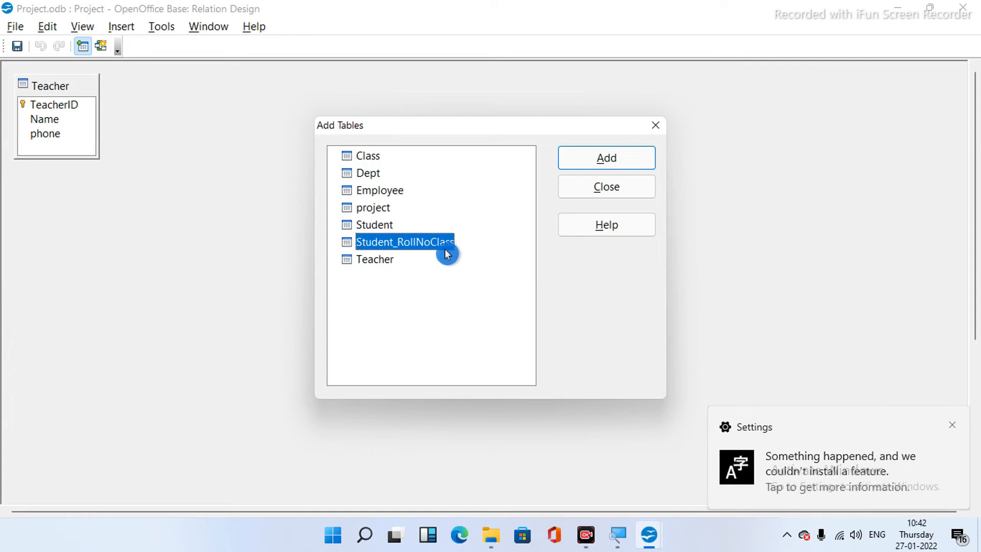
{"action": "left_click", "coordinate": [586, 159]}
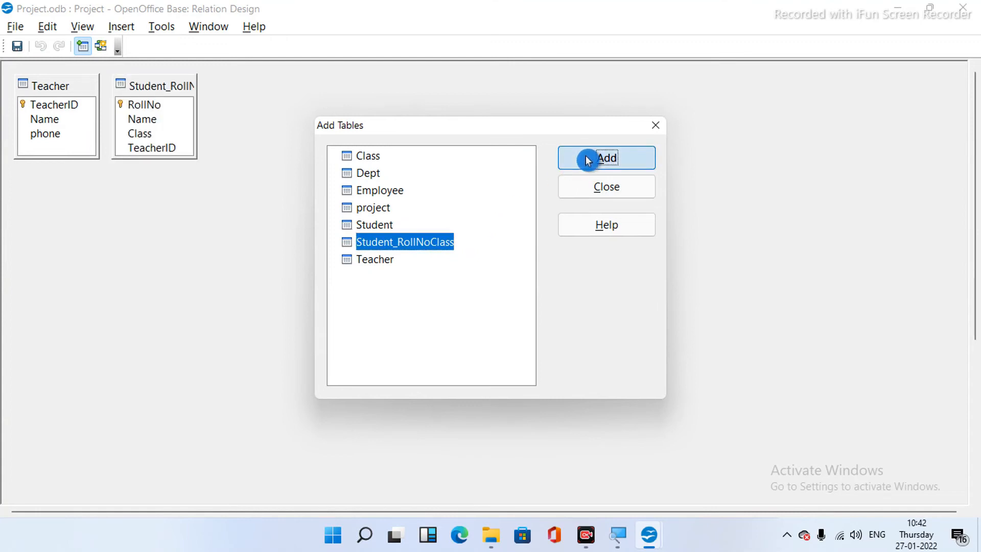
{"action": "left_click", "coordinate": [585, 187]}
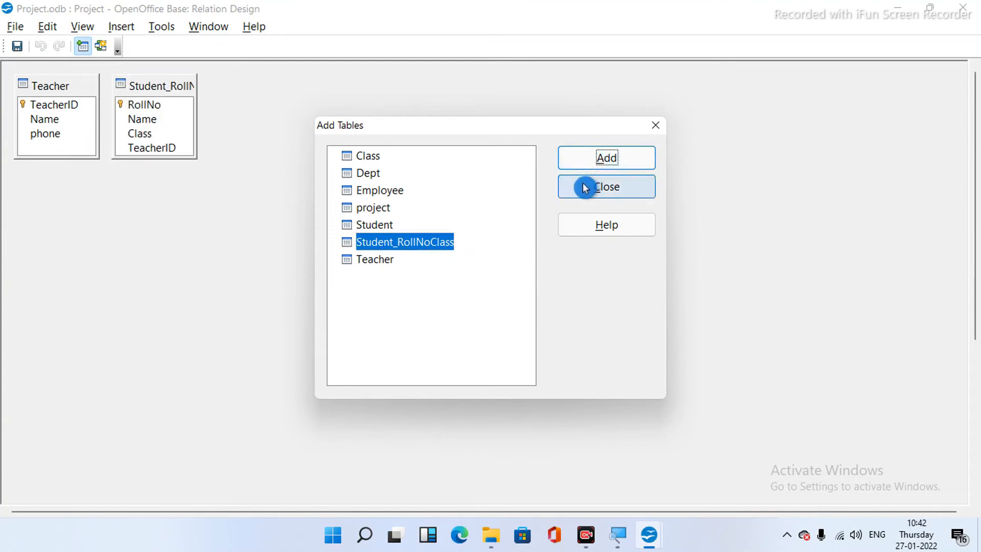
{"action": "left_click_drag", "start_coordinate": [174, 84], "coordinate": [326, 83]}
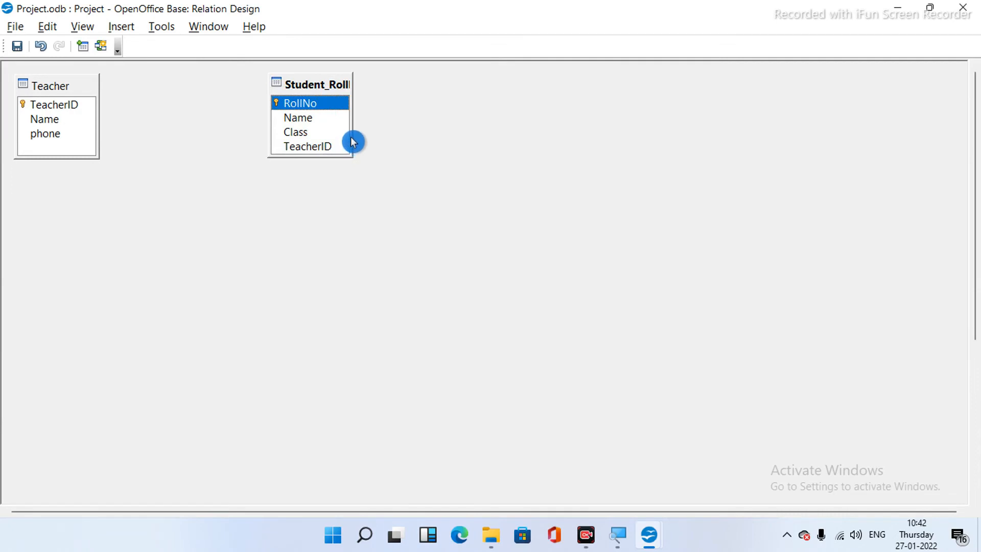
- Widen the Student_RollNoClass and Teacher boxes to show full titles, then select Teacher's TeacherID
{"action": "left_click_drag", "start_coordinate": [352, 134], "coordinate": [467, 144]}
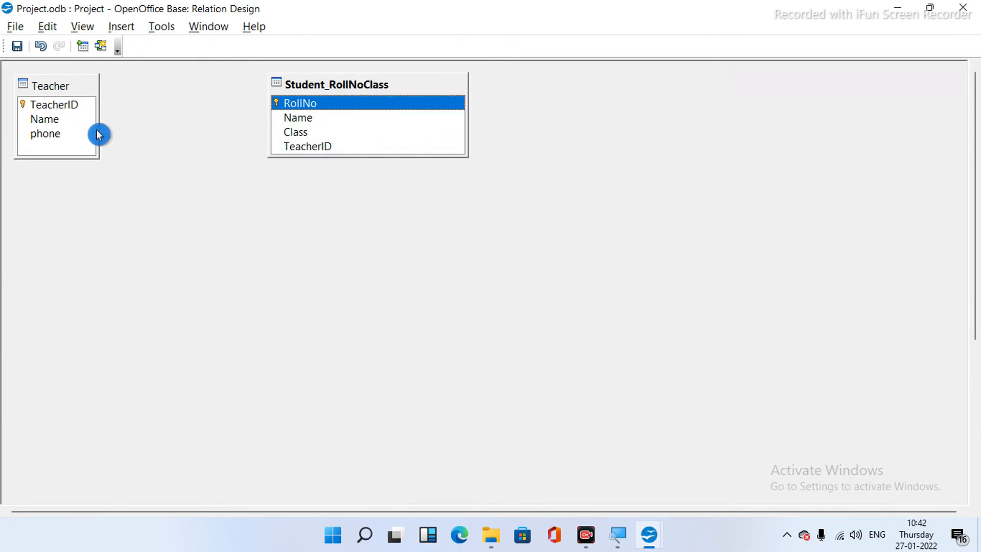
{"action": "left_click_drag", "start_coordinate": [100, 123], "coordinate": [184, 125]}
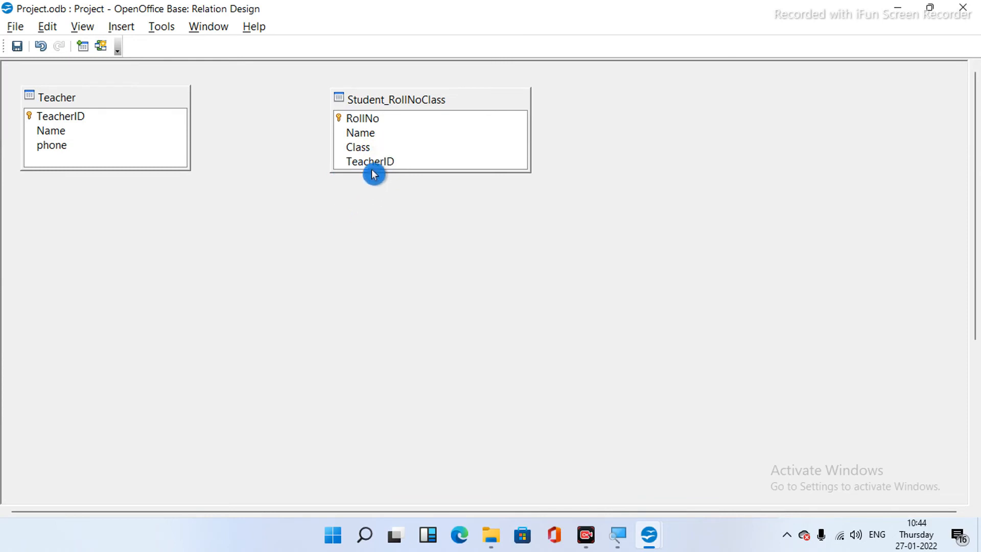
{"action": "left_click", "coordinate": [147, 121]}
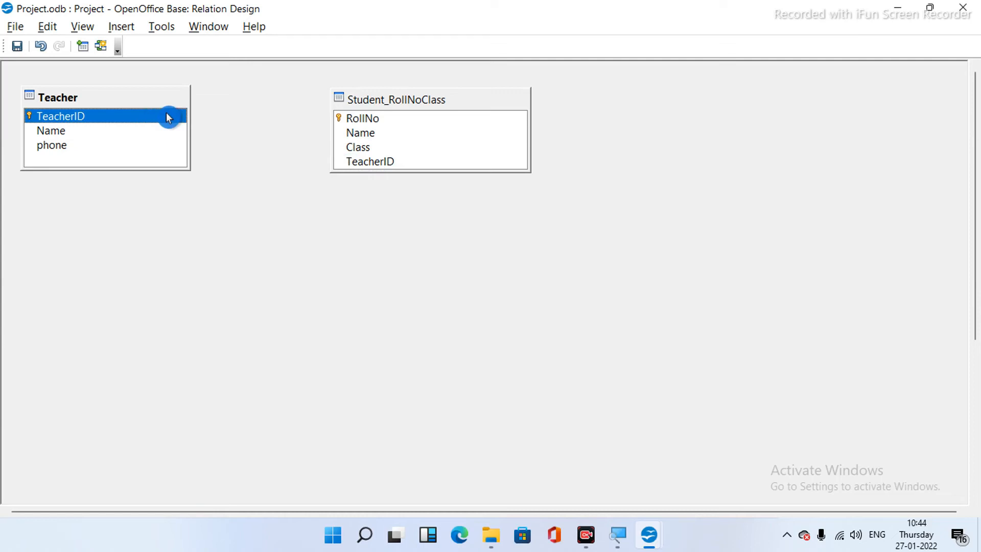
- Drag Teacher.TeacherID onto Student_RollNoClass.TeacherID to create a 1-to-n relation
{"action": "left_click_drag", "start_coordinate": [167, 114], "coordinate": [346, 159]}
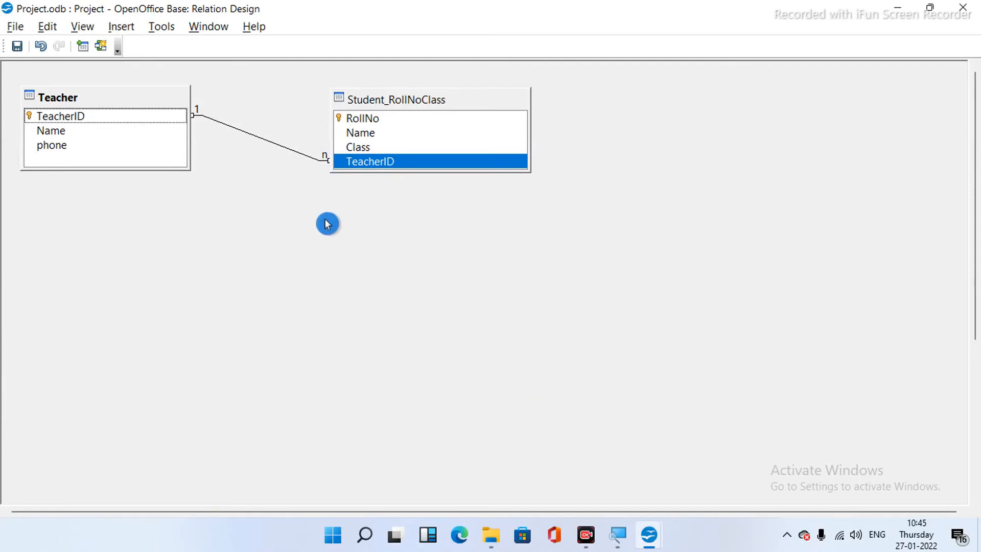
- Delete the relation and remove the Student_RollNoClass table from the relationship design
{"action": "left_click", "coordinate": [280, 150]}
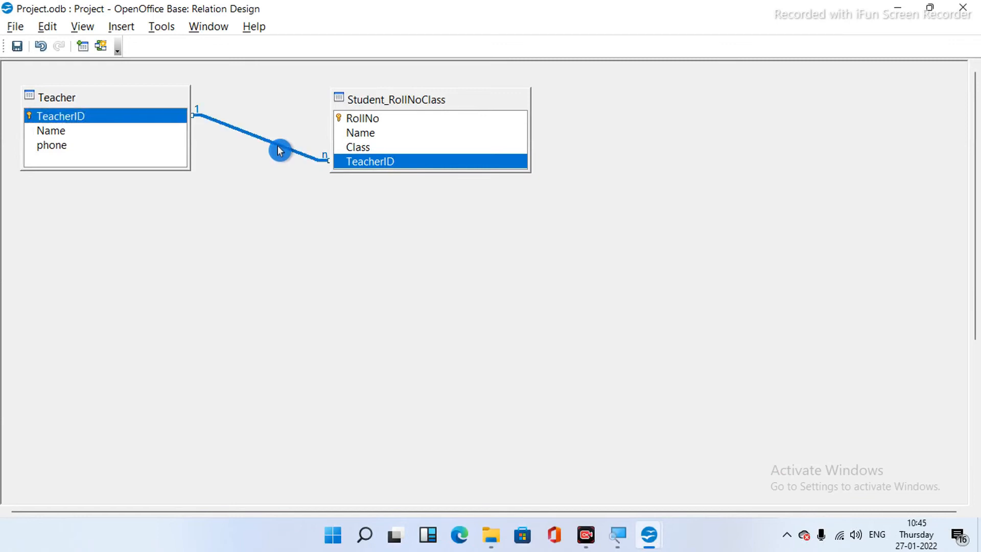
{"action": "key", "text": "Delete"}
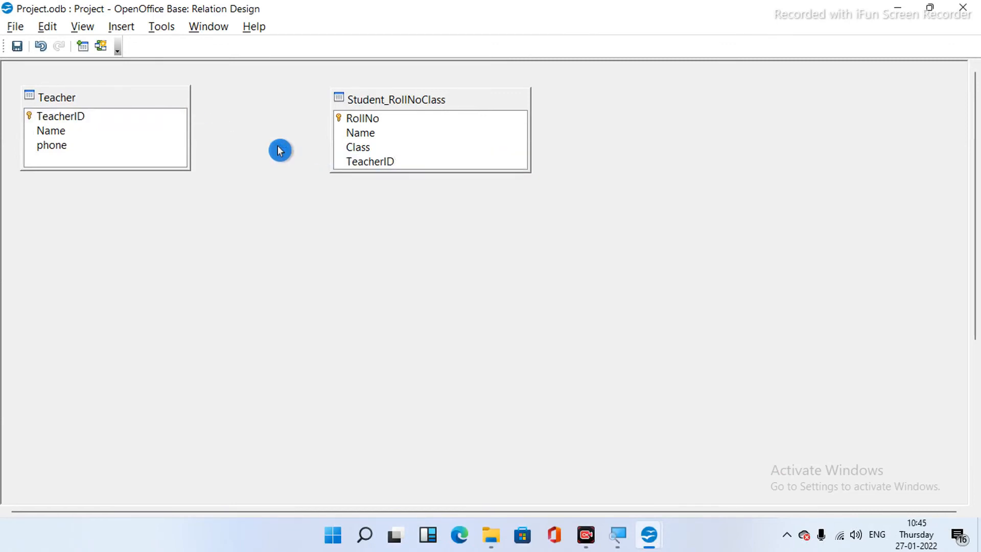
{"action": "left_click", "coordinate": [473, 101]}
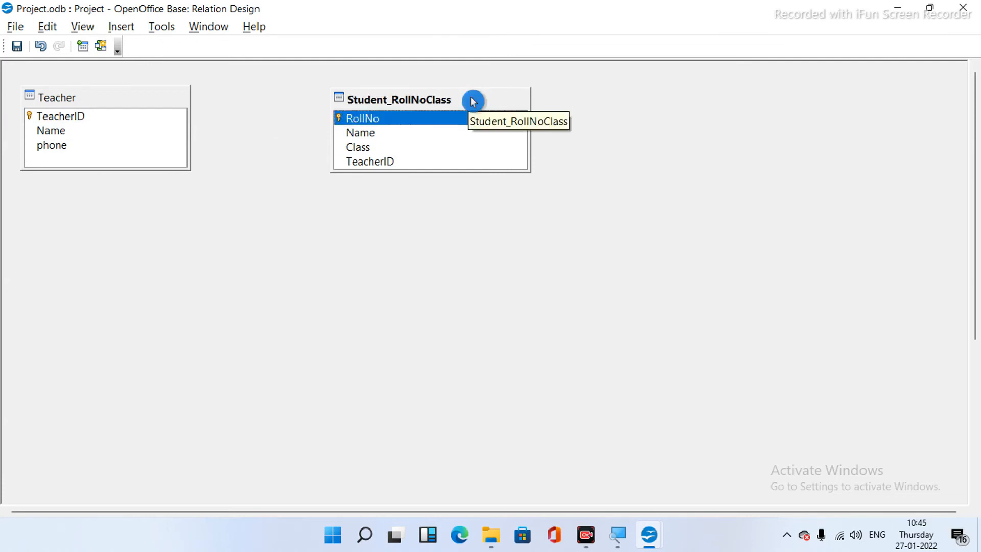
{"action": "right_click", "coordinate": [473, 102]}
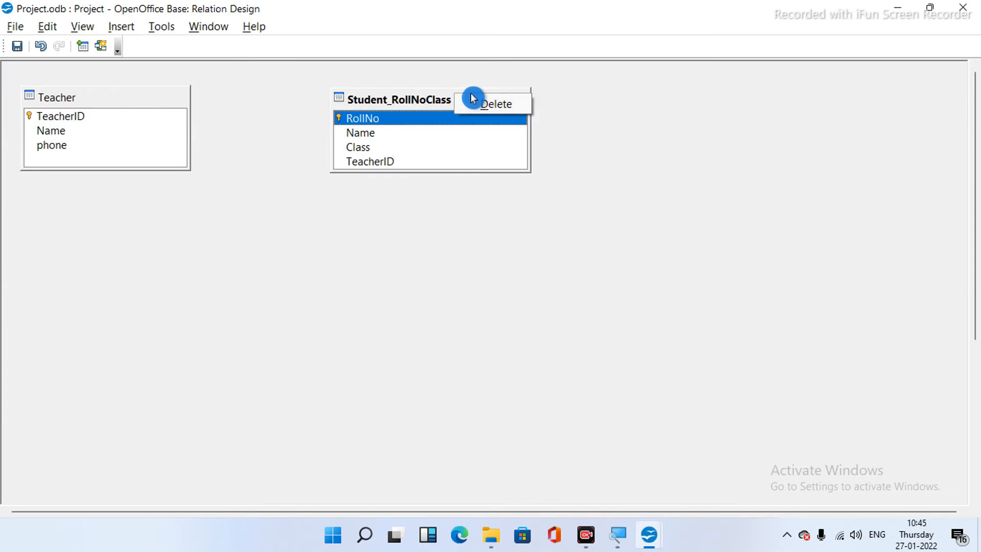
{"action": "left_click", "coordinate": [480, 105]}
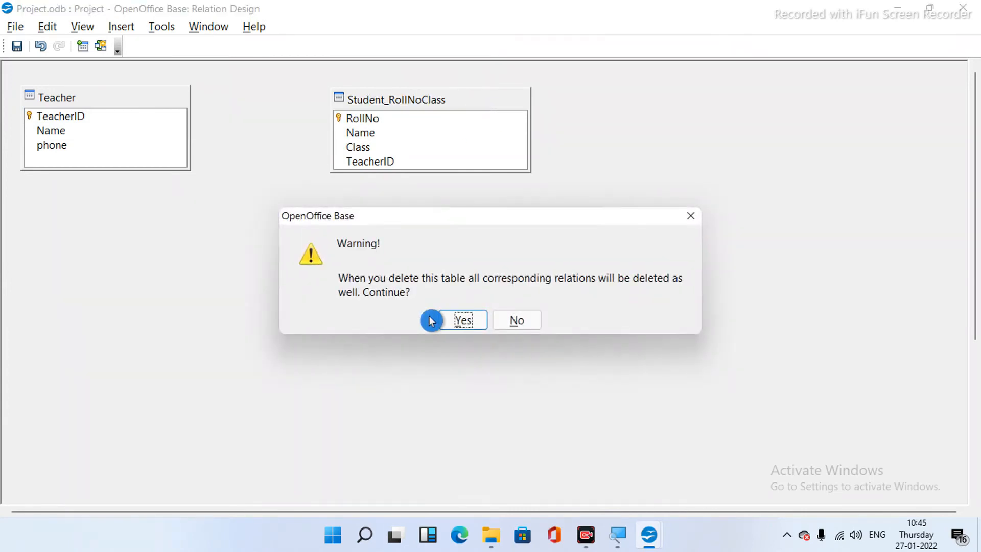
{"action": "left_click", "coordinate": [465, 321]}
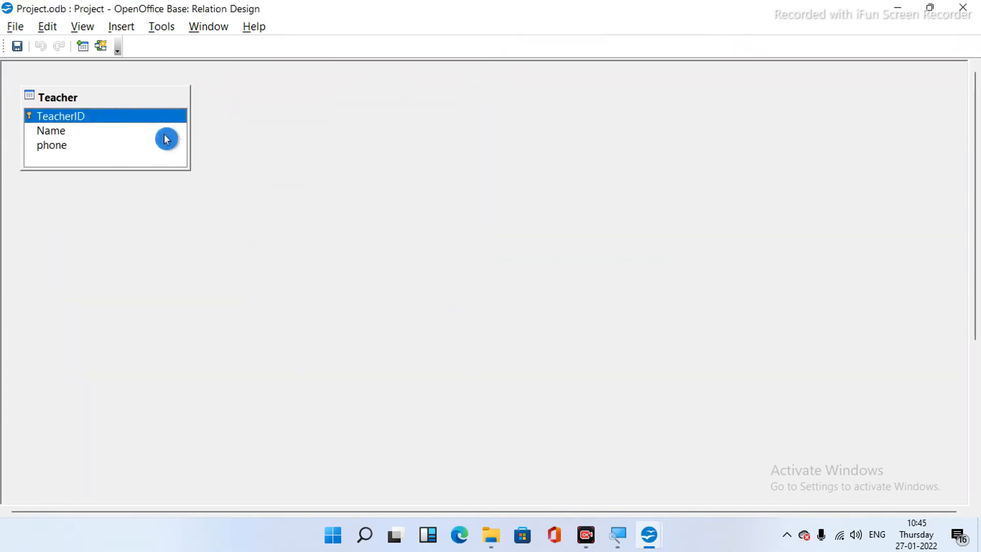
- Remove the Teacher table, then close the relationship design and save the changes
{"action": "right_click", "coordinate": [152, 98]}
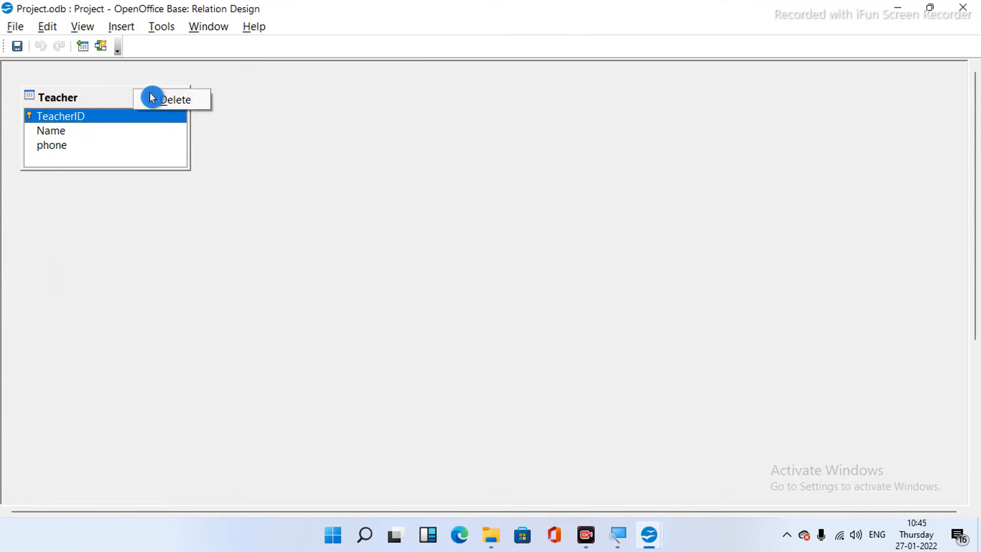
{"action": "left_click", "coordinate": [152, 98]}
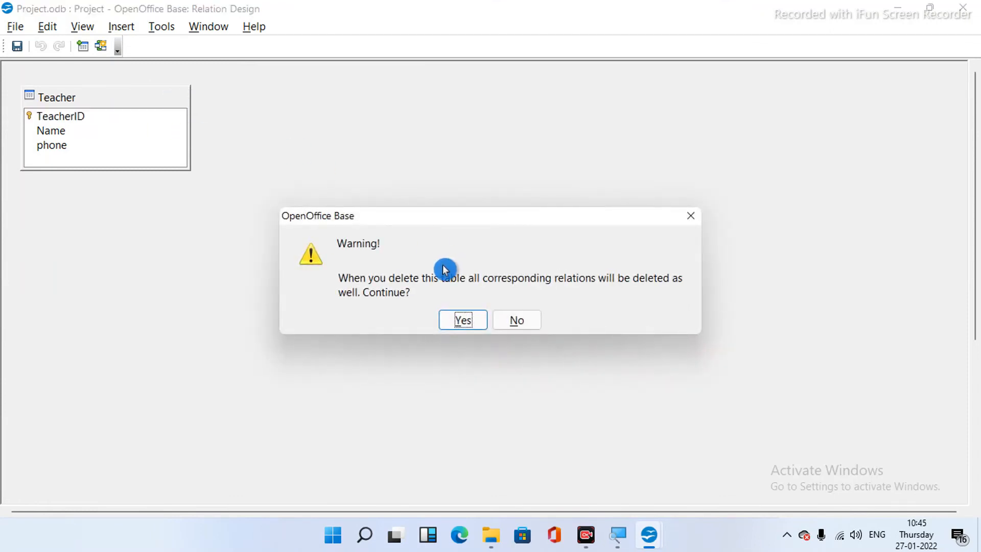
{"action": "left_click", "coordinate": [475, 321]}
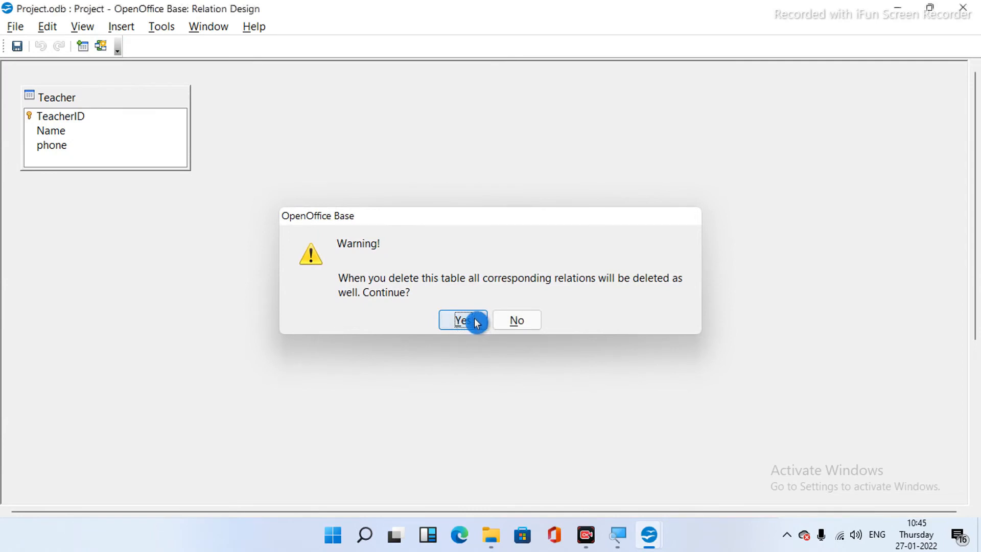
{"action": "left_click", "coordinate": [960, 6]}
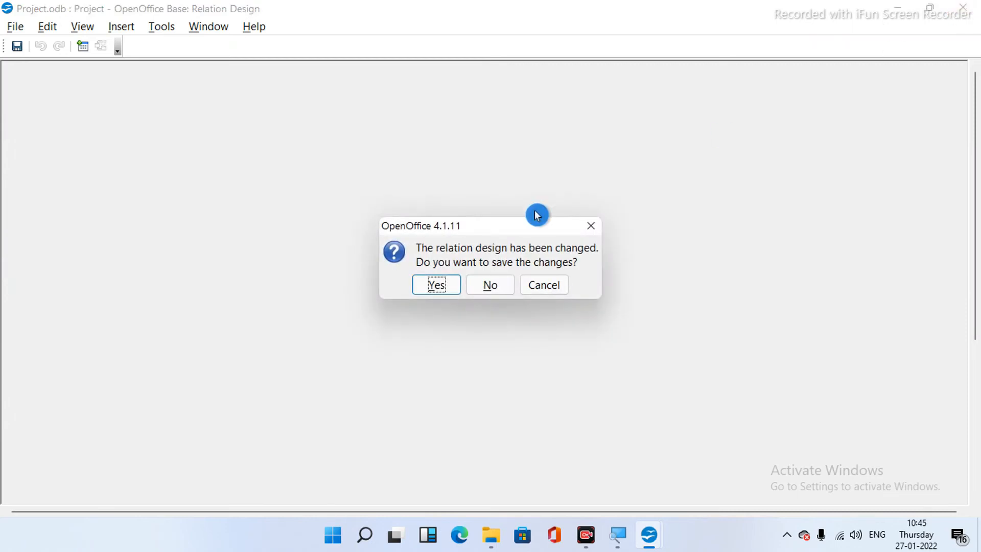
{"action": "left_click", "coordinate": [456, 290]}
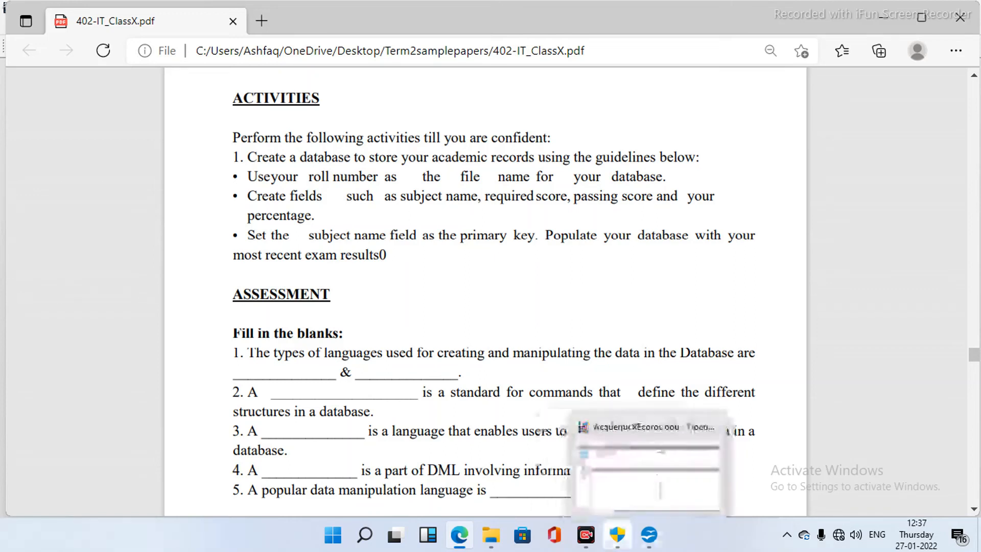
- Bring the AcademicREcords.odb database window to the front from the taskbar
{"action": "left_click", "coordinate": [649, 534]}
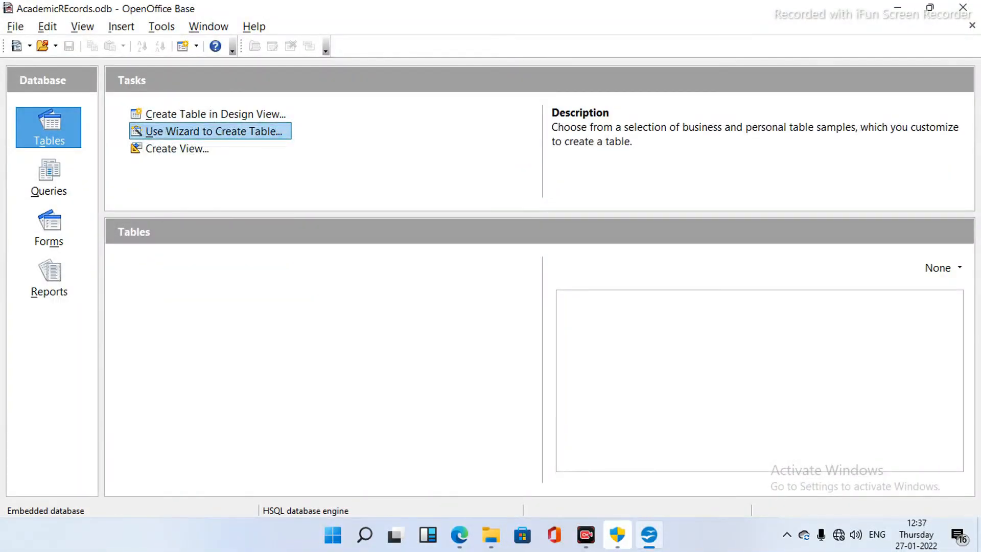
- Launch the Table Wizard with the AssetID sample field selected and move to field types
{"action": "left_click", "coordinate": [214, 131]}
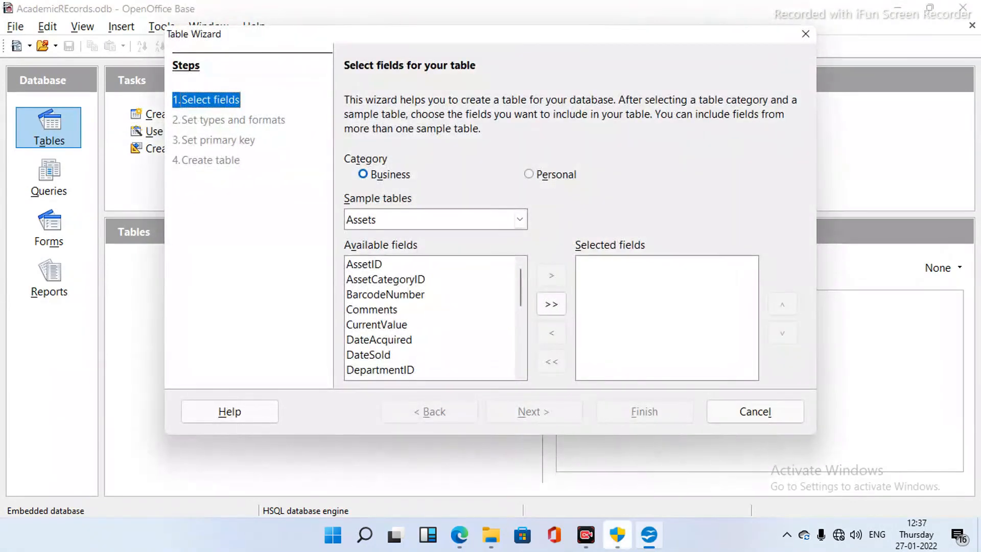
{"action": "left_click", "coordinate": [364, 264]}
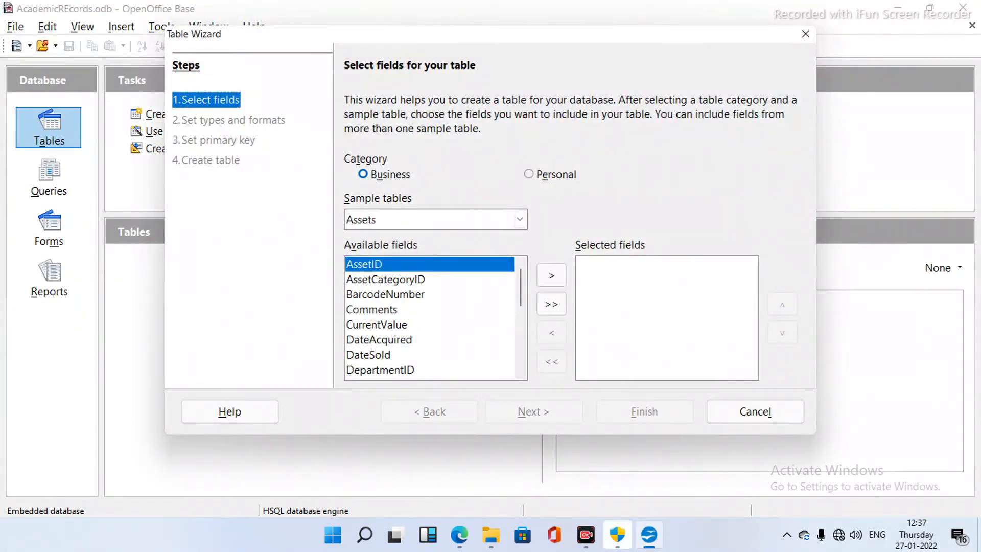
{"action": "left_click", "coordinate": [552, 275]}
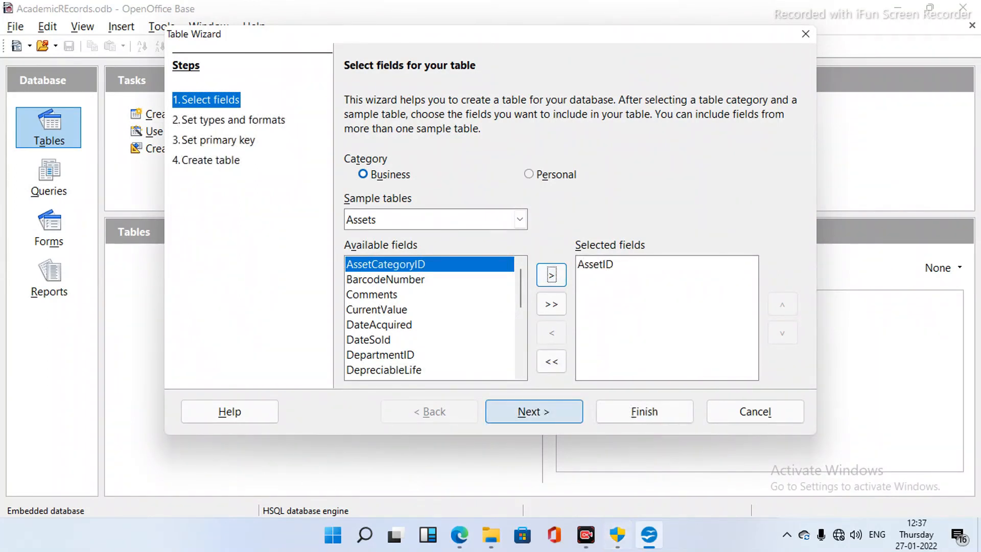
{"action": "left_click", "coordinate": [534, 412]}
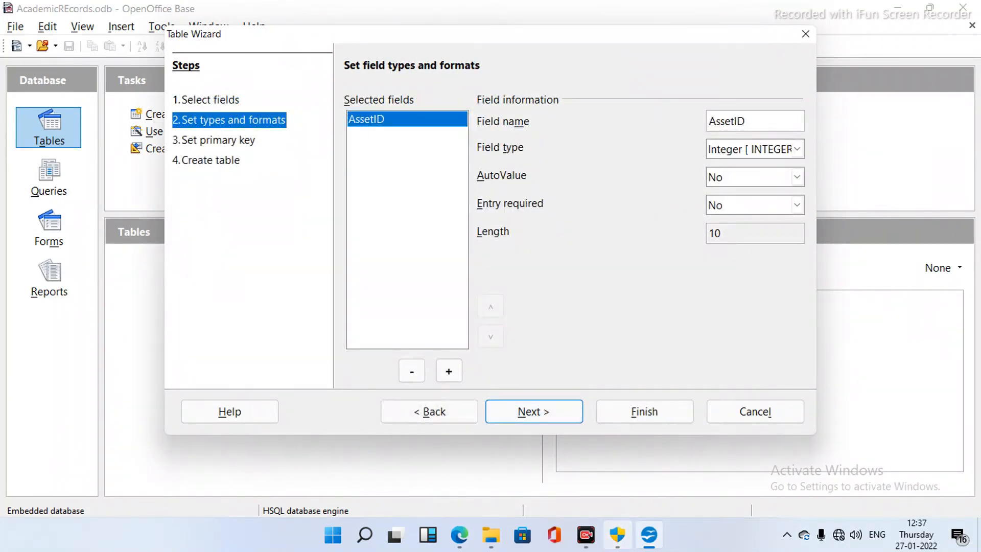
- Rename AssetID to Subject_Name as a required Text [VARCHAR] field of length 50, and add another field
{"action": "key", "text": "BackSpace"}
{"action": "key", "text": "BackSpace"}
{"action": "key", "text": "BackSpace"}
{"action": "key", "text": "BackSpace"}
{"action": "key", "text": "BackSpace"}
{"action": "key", "text": "BackSpace"}
{"action": "key", "text": "BackSpace"}
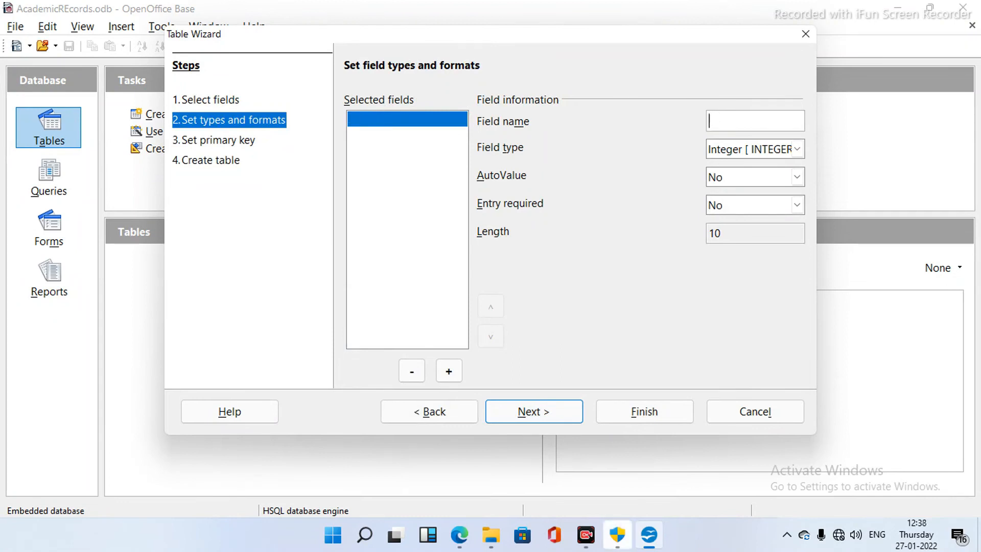
{"action": "type", "text": "Subject_Name"}
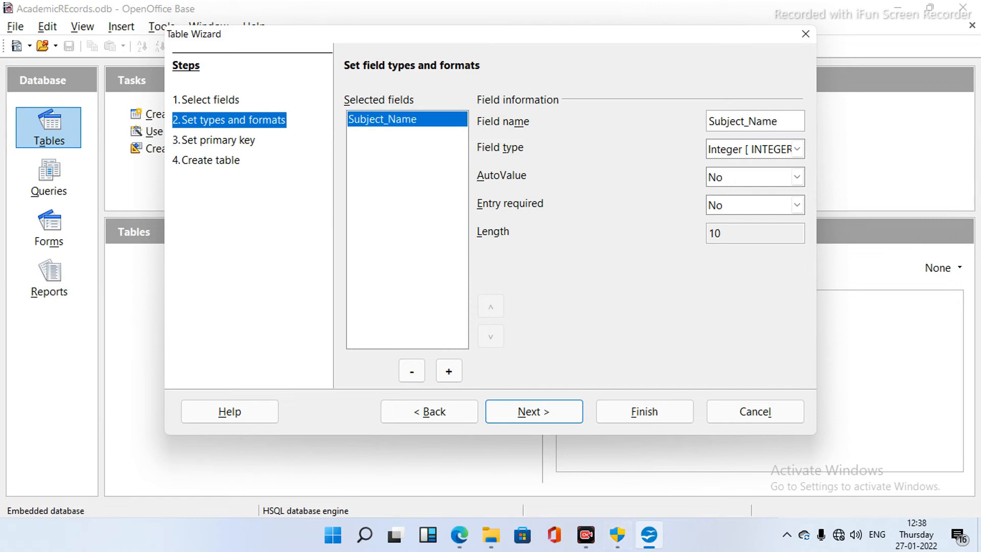
{"action": "left_click", "coordinate": [797, 148]}
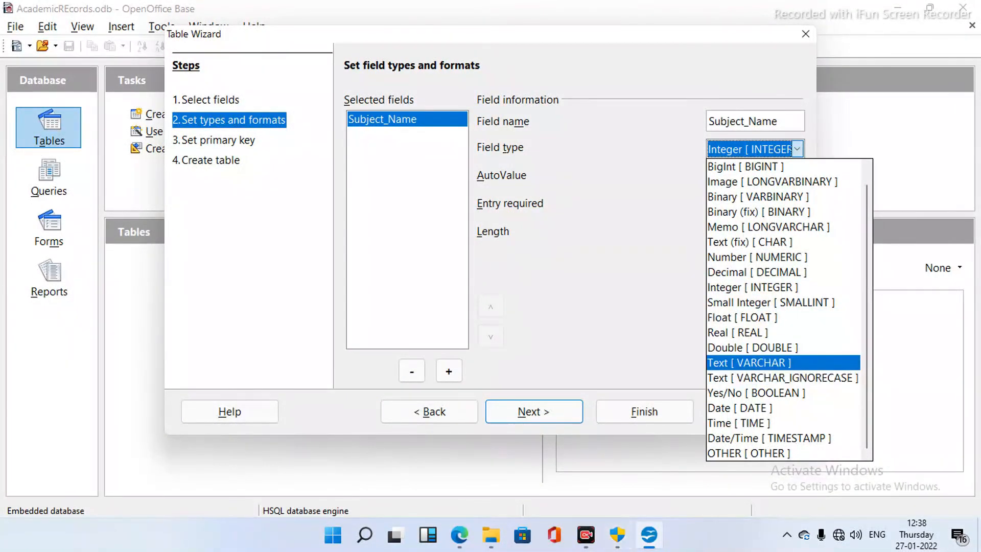
{"action": "left_click", "coordinate": [749, 363]}
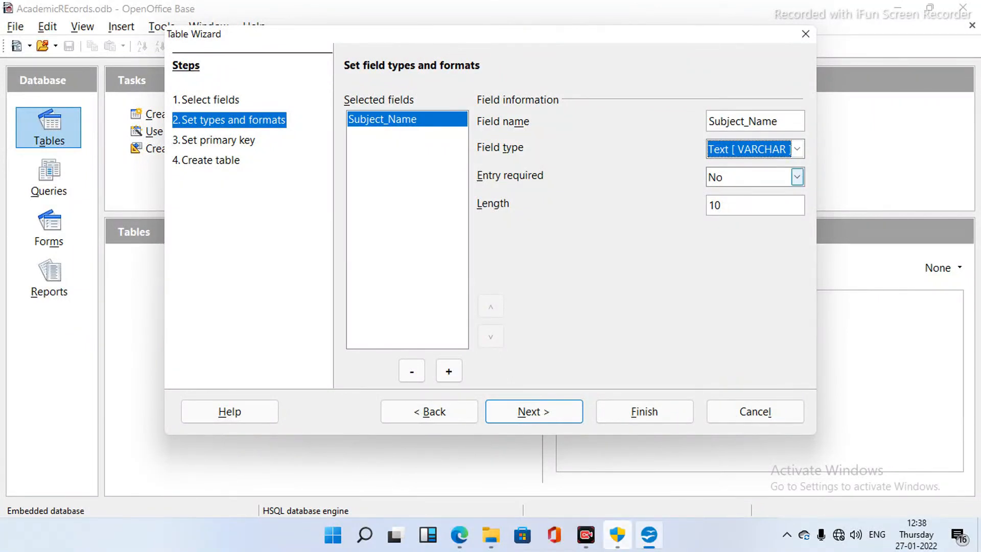
{"action": "left_click", "coordinate": [797, 177]}
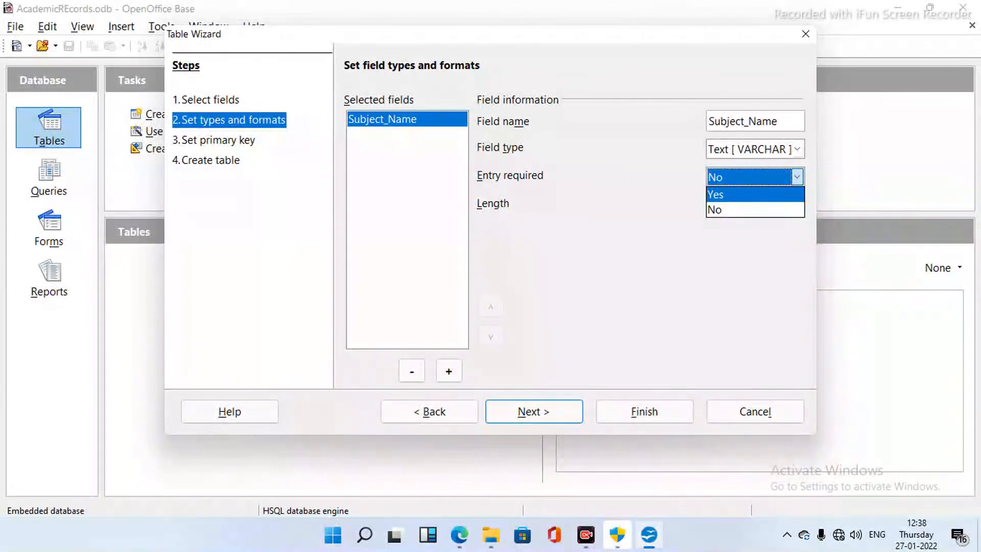
{"action": "left_click", "coordinate": [722, 193]}
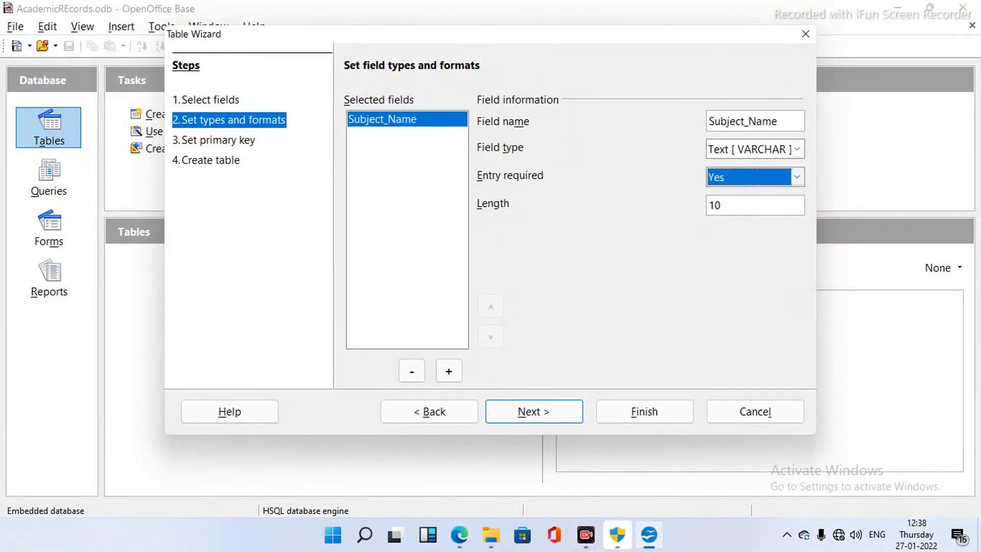
{"action": "key", "text": "Tab"}
{"action": "key", "text": "BackSpace"}
{"action": "key", "text": "BackSpace"}
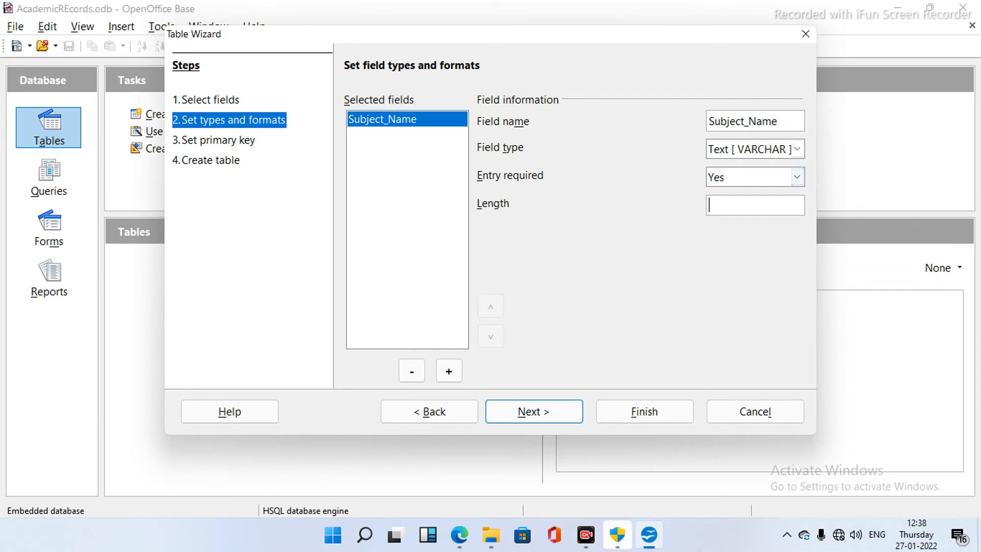
{"action": "type", "text": "5"}
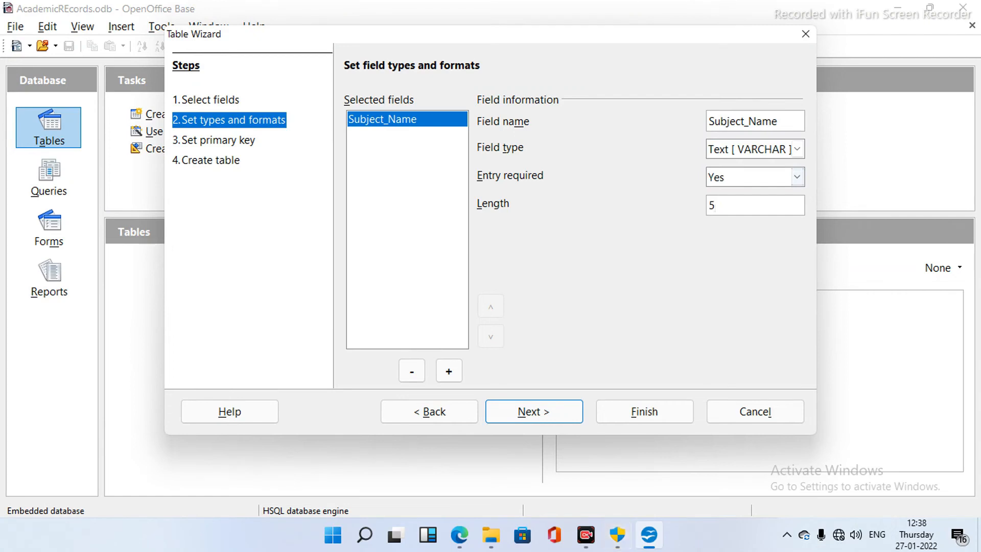
{"action": "type", "text": "0"}
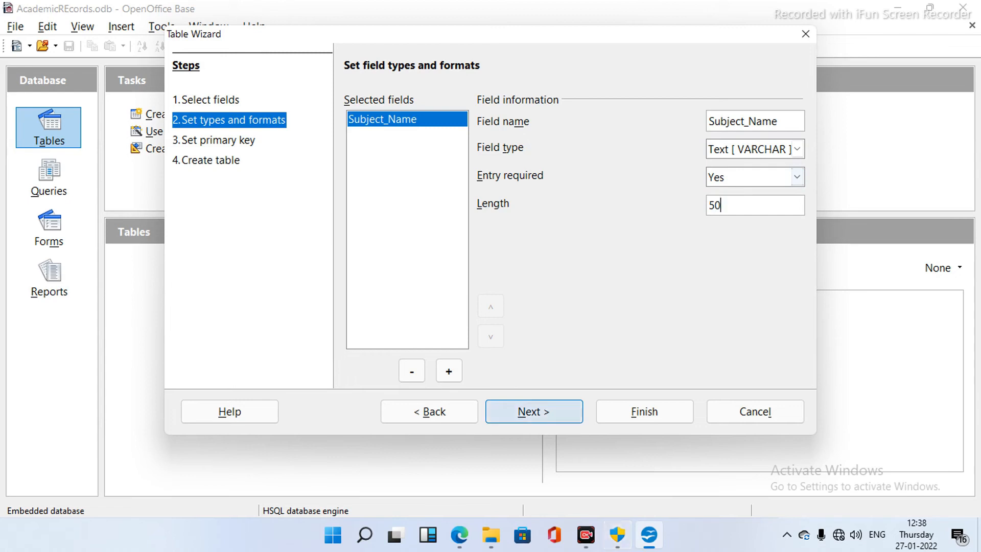
{"action": "left_click", "coordinate": [449, 372]}
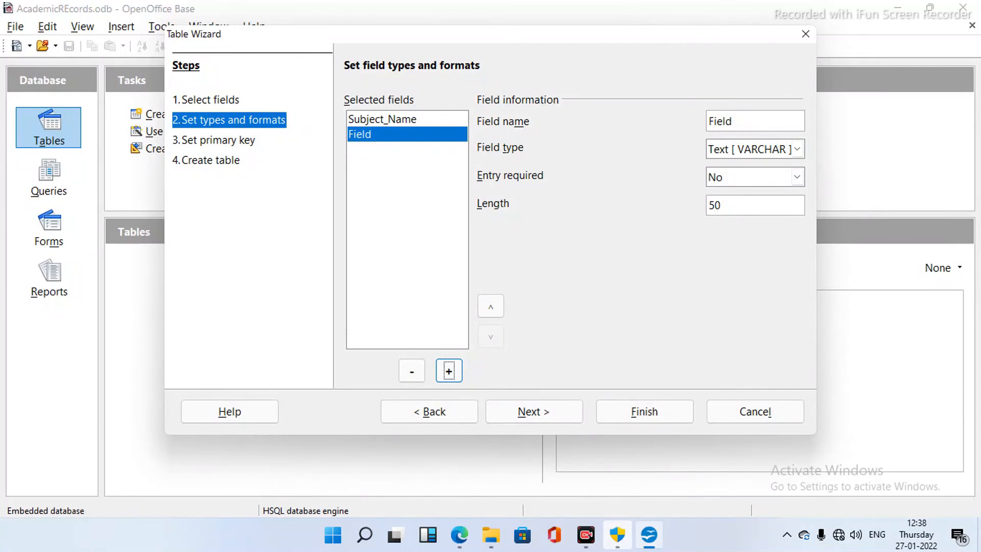
- Rename the added field to Required_Score, correcting its misspelling
{"action": "left_click", "coordinate": [734, 122]}
{"action": "key", "text": "BackSpace"}
{"action": "key", "text": "BackSpace"}
{"action": "key", "text": "BackSpace"}
{"action": "key", "text": "BackSpace"}
{"action": "key", "text": "BackSpace"}
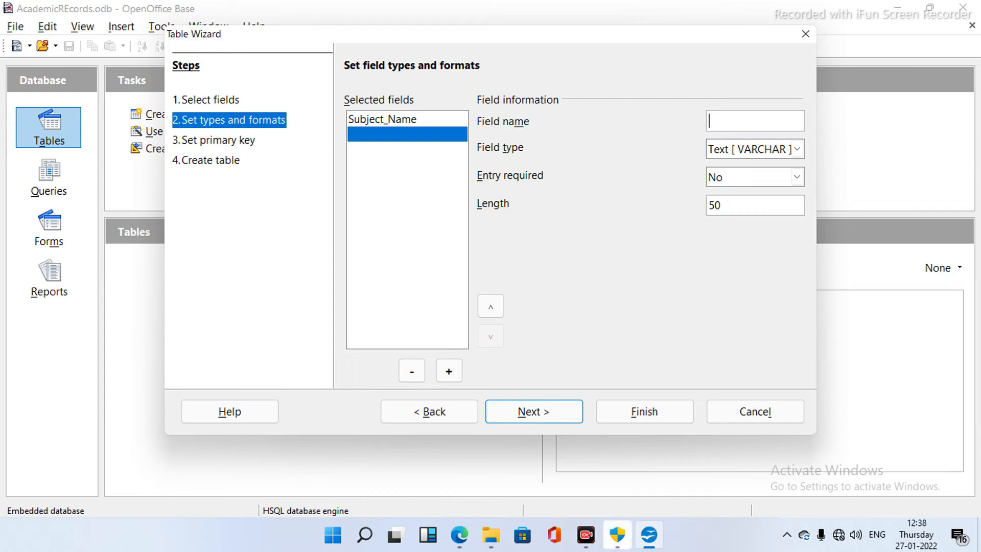
{"action": "type", "text": "Re"}
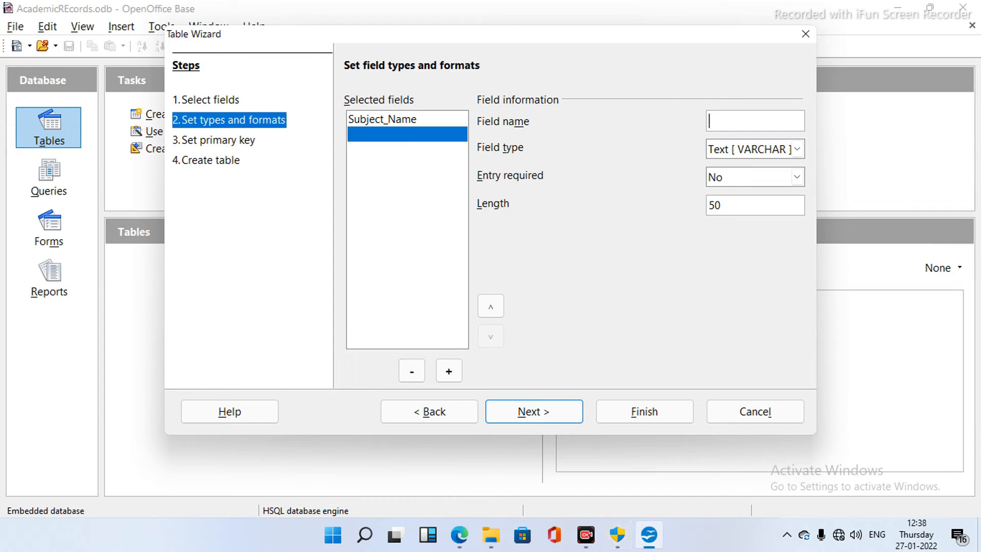
{"action": "type", "text": "ired"}
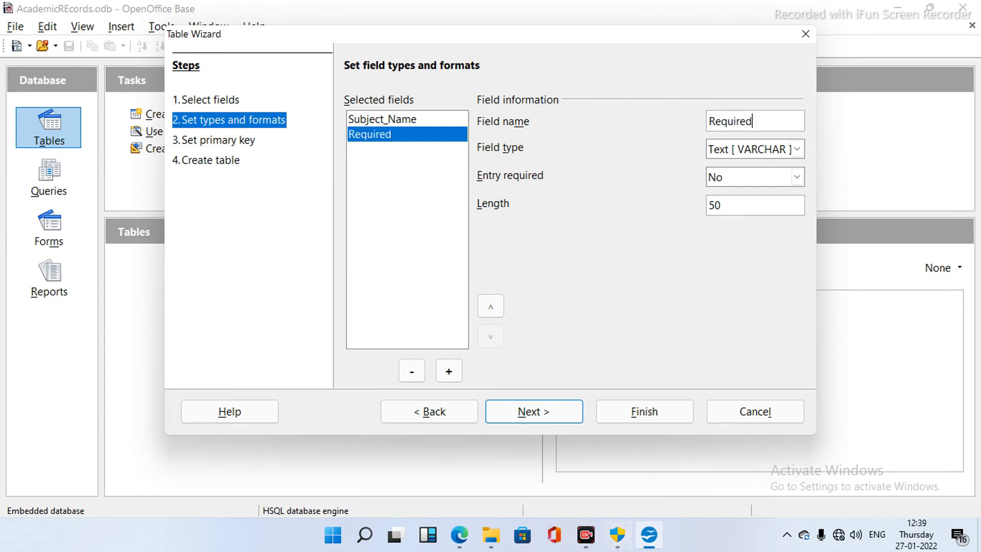
{"action": "type", "text": "_Scoer"}
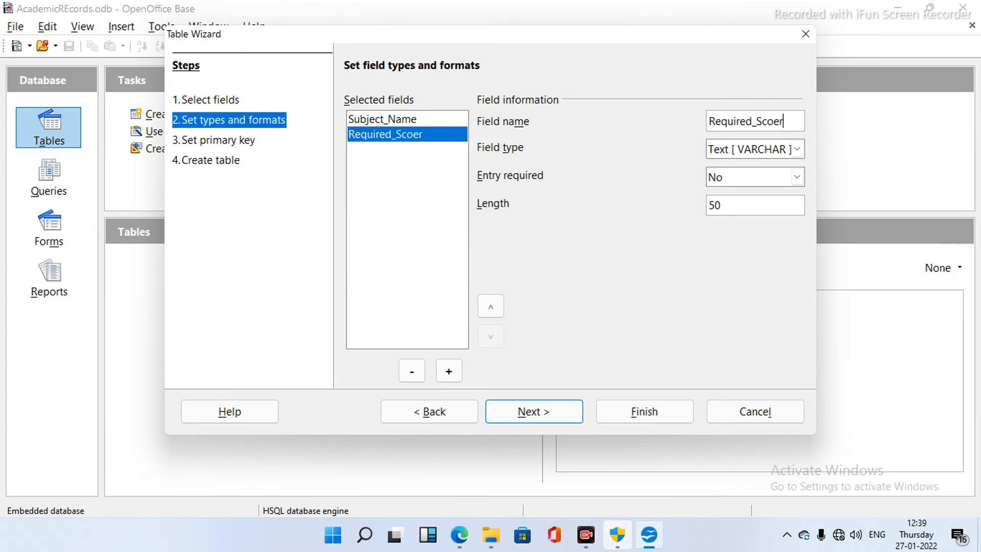
{"action": "key", "text": "BackSpace"}
{"action": "key", "text": "BackSpace"}
{"action": "type", "text": "re"}
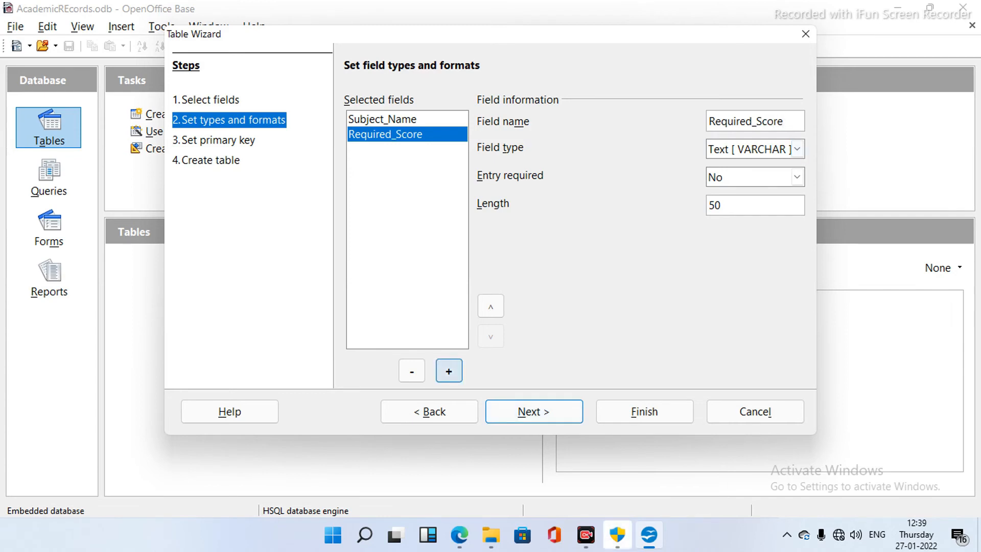
- Add a Passing_Score field to the table
{"action": "left_click", "coordinate": [448, 371]}
{"action": "left_click", "coordinate": [735, 121]}
{"action": "key", "text": "BackSpace"}
{"action": "key", "text": "BackSpace"}
{"action": "key", "text": "BackSpace"}
{"action": "key", "text": "BackSpace"}
{"action": "key", "text": "BackSpace"}
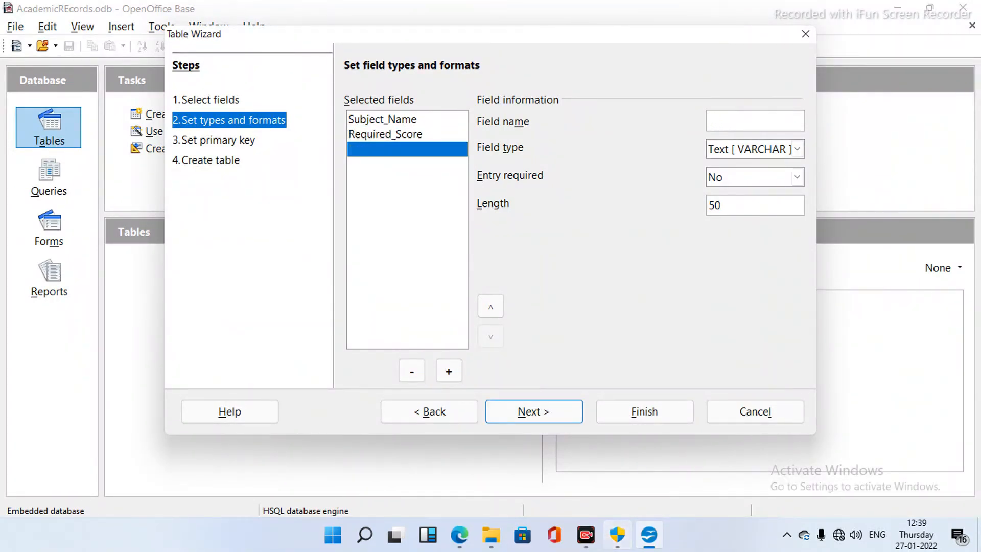
{"action": "type", "text": "Pass"}
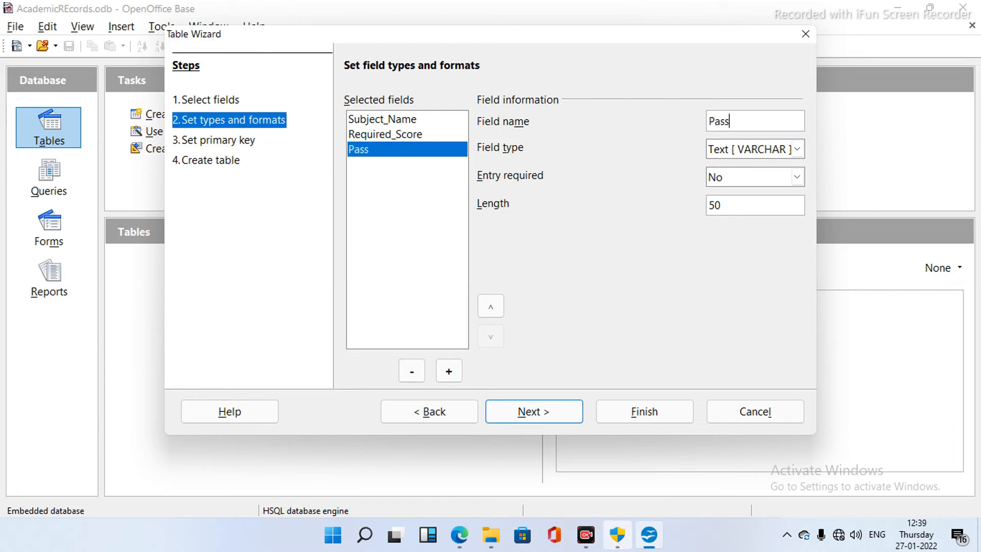
{"action": "type", "text": "ing_Score"}
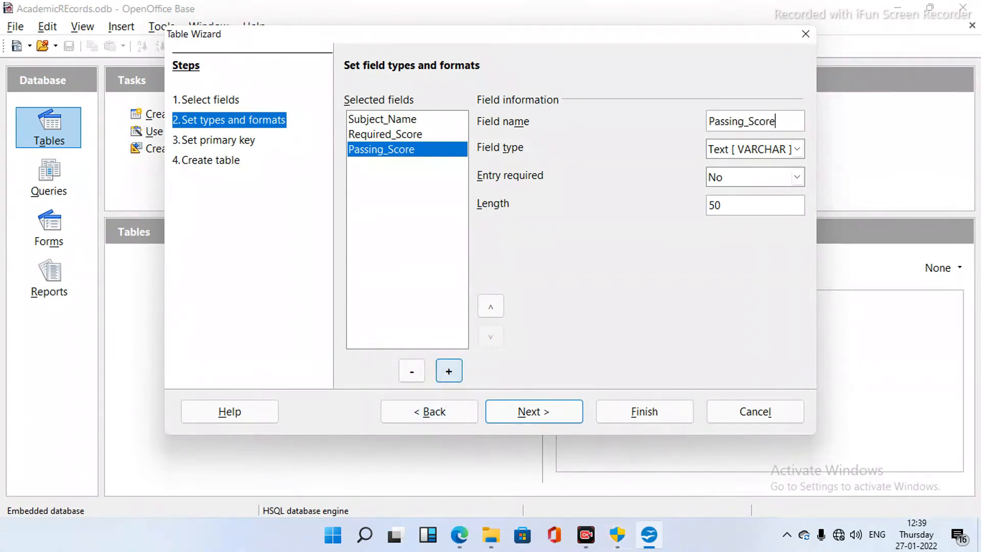
- Add a Percentage field, fixing the doubled 'e' in its name
{"action": "left_click", "coordinate": [449, 371]}
{"action": "left_click", "coordinate": [741, 121]}
{"action": "key", "text": "BackSpace"}
{"action": "key", "text": "BackSpace"}
{"action": "key", "text": "BackSpace"}
{"action": "key", "text": "BackSpace"}
{"action": "key", "text": "BackSpace"}
{"action": "type", "text": "Peercentage"}
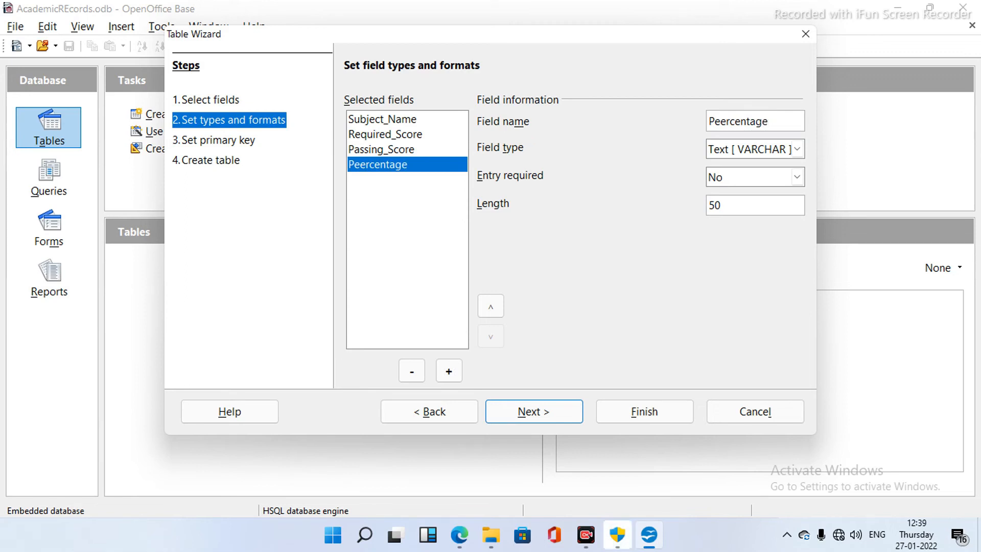
{"action": "key", "text": "Left"}
{"action": "key", "text": "Left"}
{"action": "key", "text": "BackSpace"}
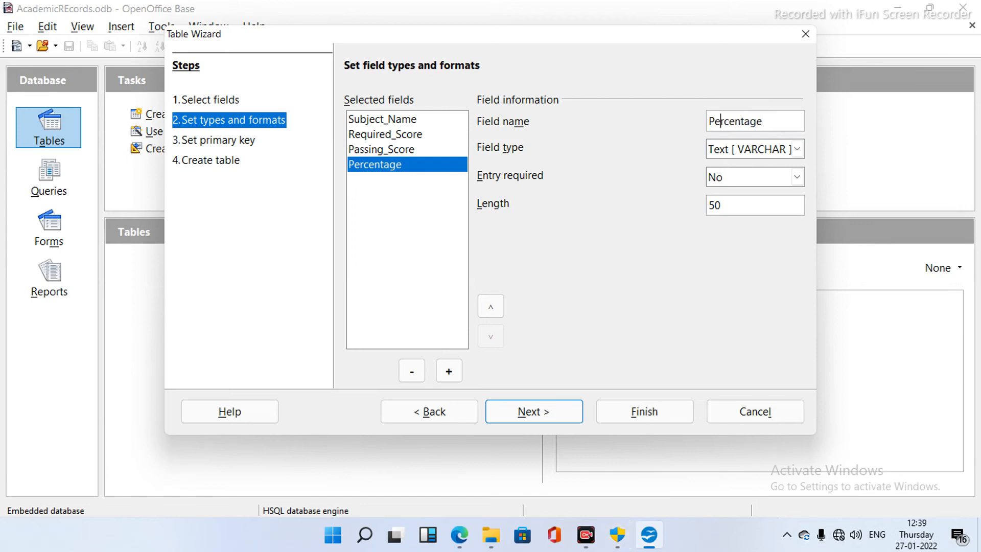
{"action": "left_click", "coordinate": [797, 149]}
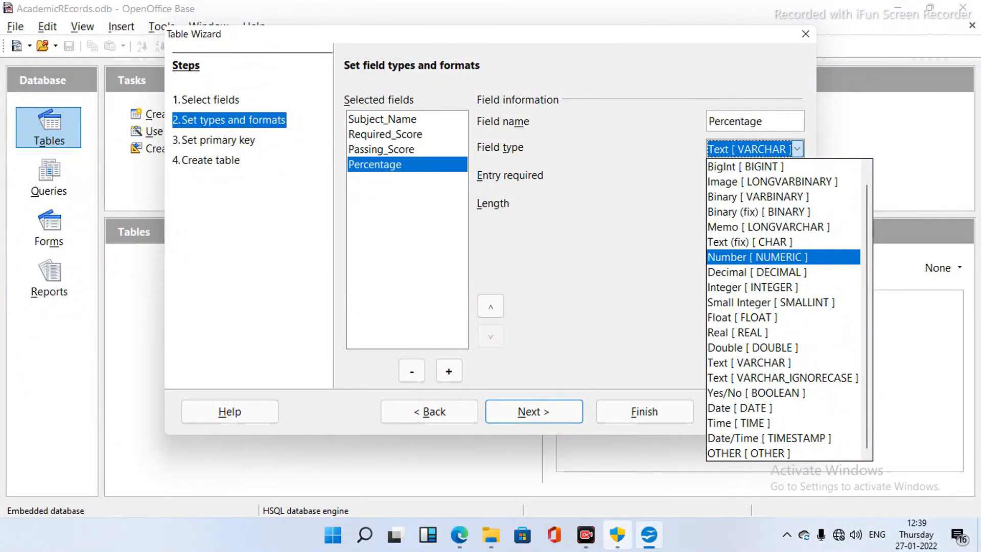
- Make Percentage a Number [NUMERIC] field and continue to the primary key step
{"action": "left_click", "coordinate": [757, 256]}
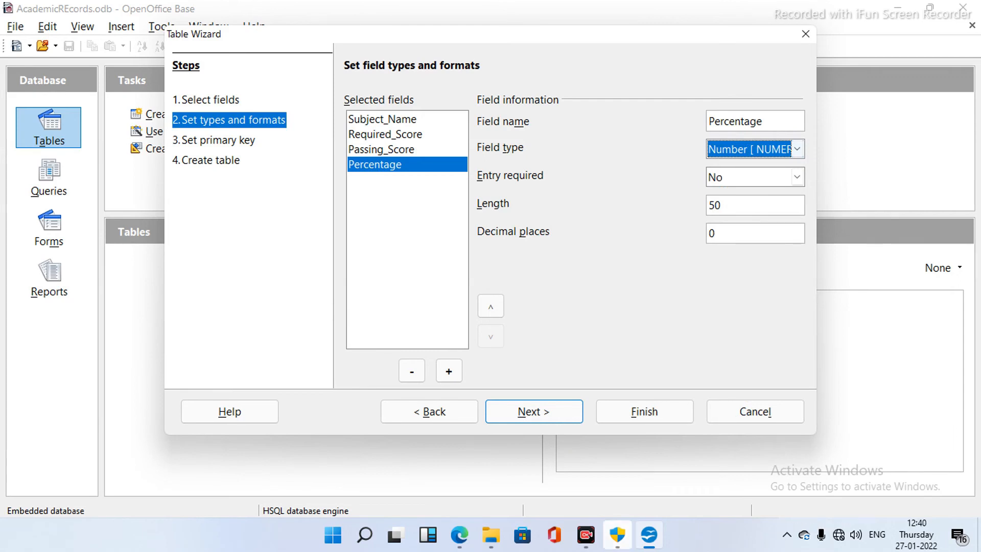
{"action": "left_click", "coordinate": [534, 411]}
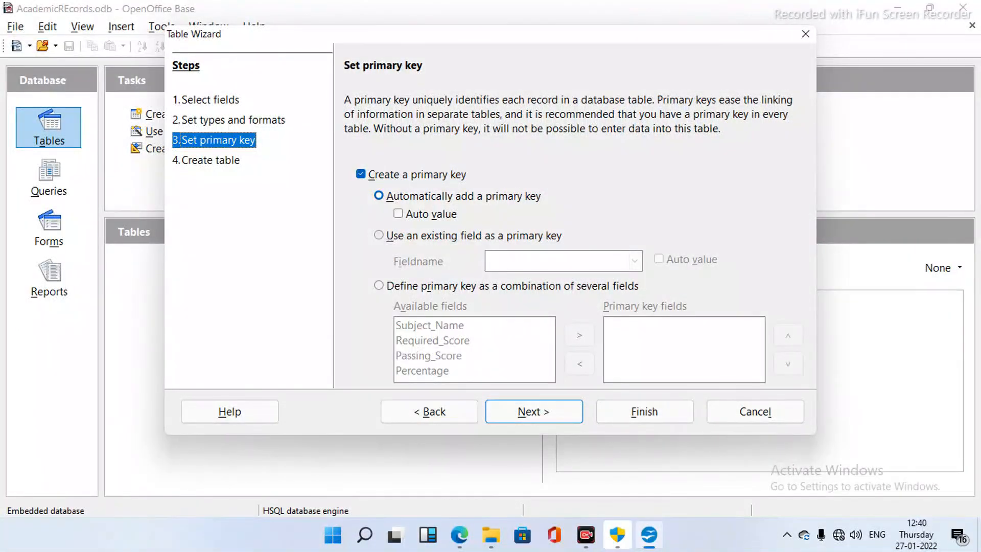
- Use the existing Subject_Name field as the primary key and continue to table naming
{"action": "left_click", "coordinate": [379, 235]}
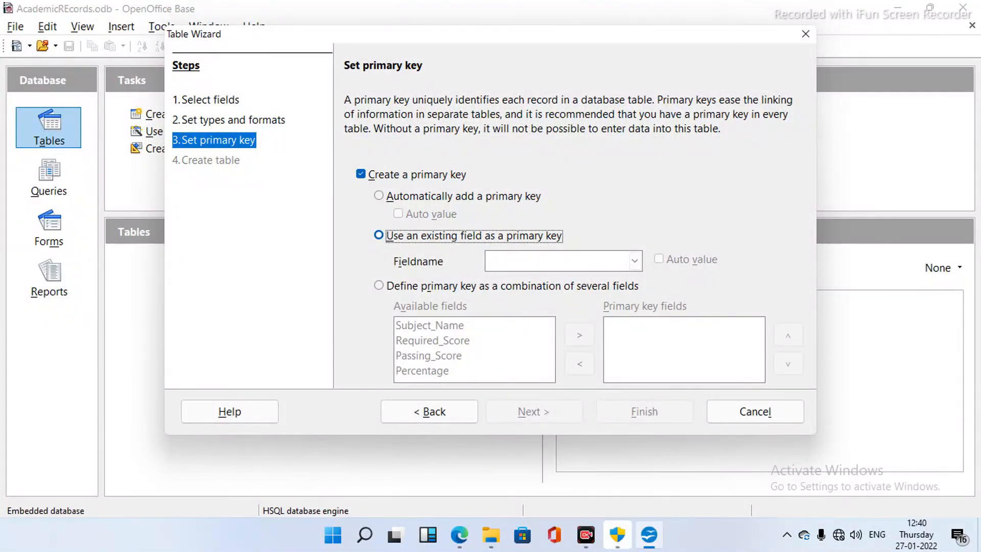
{"action": "left_click", "coordinate": [635, 261]}
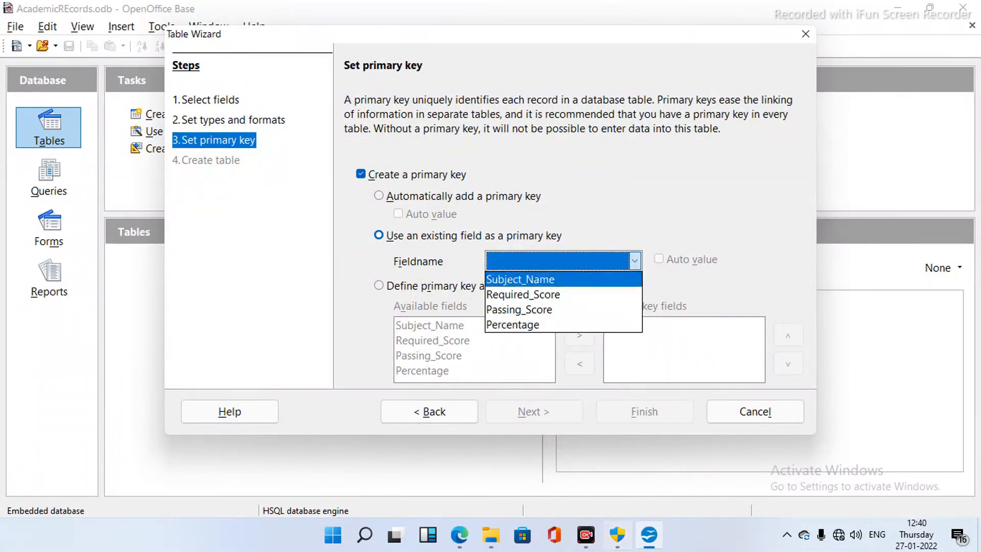
{"action": "left_click", "coordinate": [542, 279]}
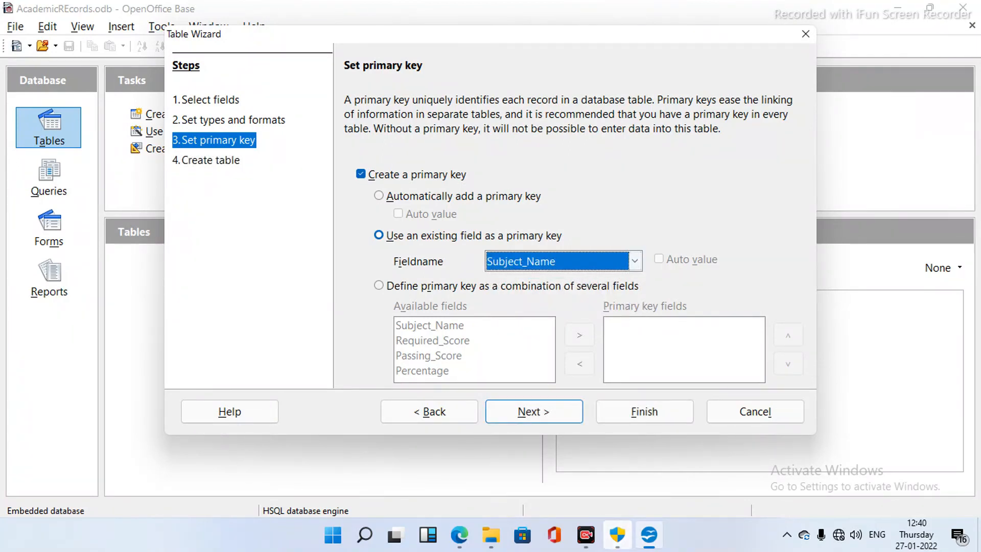
{"action": "left_click", "coordinate": [534, 411]}
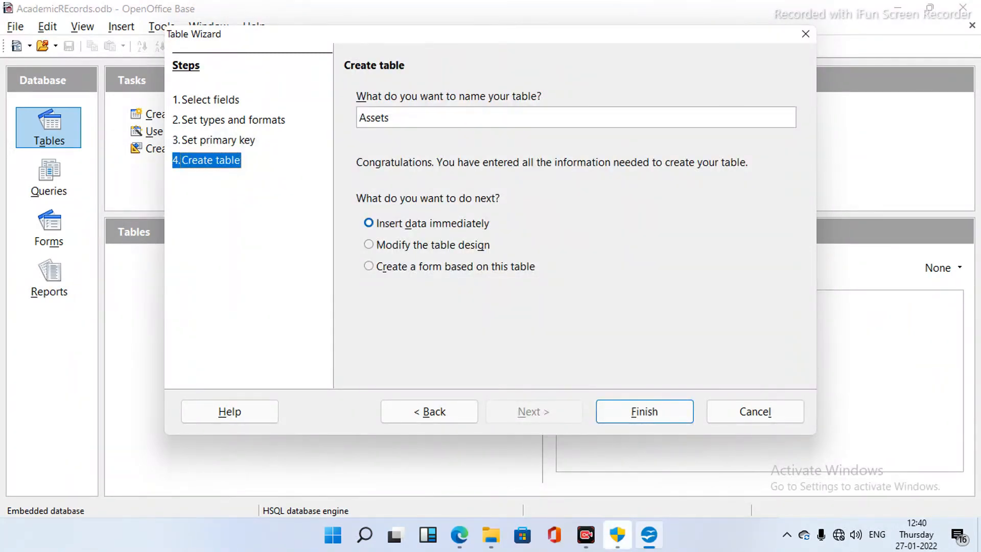
- Name the table Roll_No instead of Assets and create it for immediate data entry
{"action": "key", "text": "BackSpace"}
{"action": "key", "text": "BackSpace"}
{"action": "key", "text": "BackSpace"}
{"action": "key", "text": "BackSpace"}
{"action": "key", "text": "BackSpace"}
{"action": "key", "text": "BackSpace"}
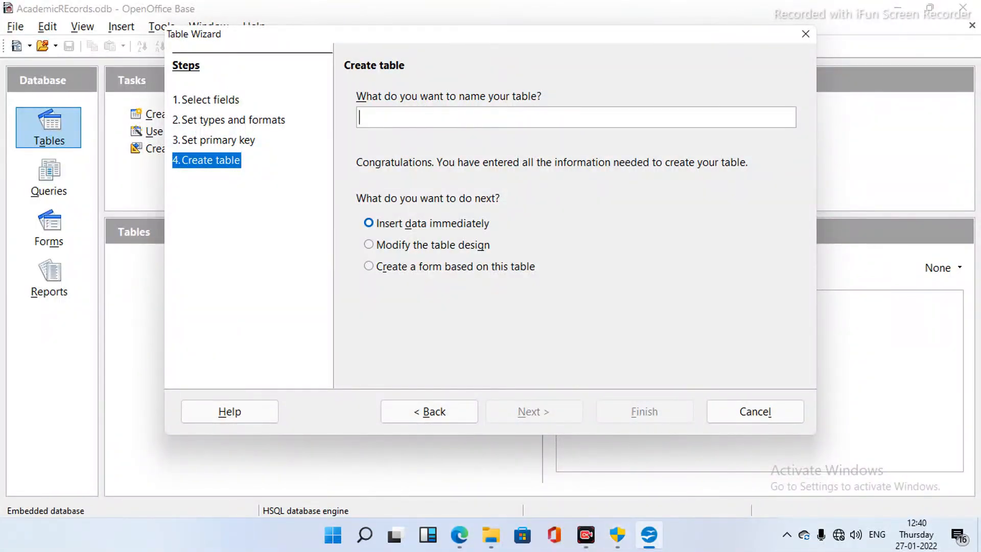
{"action": "type", "text": "Ro"}
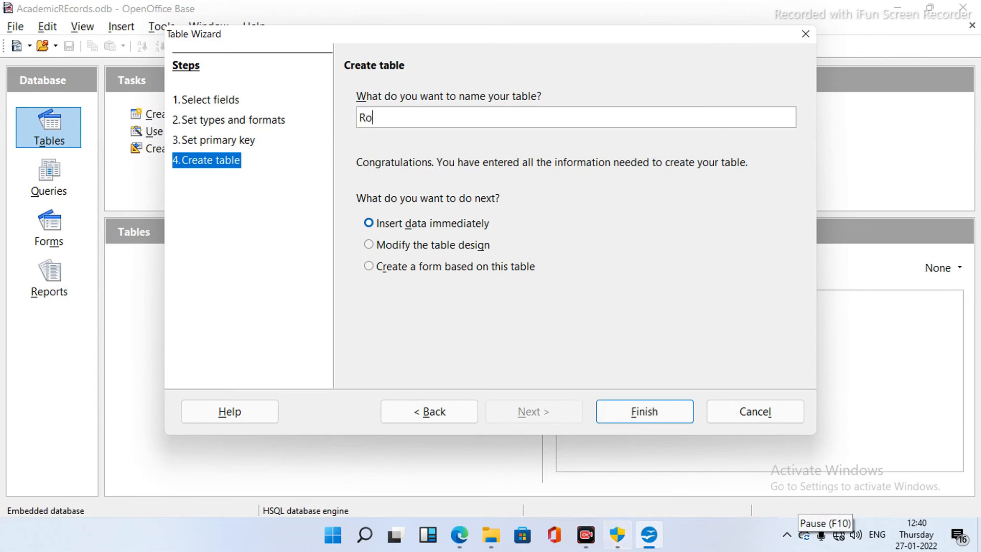
{"action": "type", "text": "llNo"}
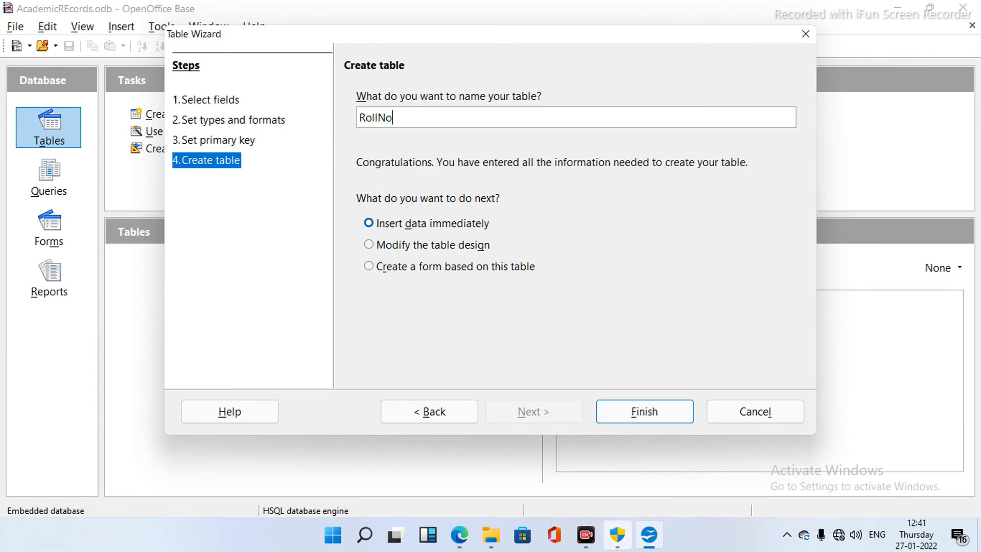
{"action": "key", "text": "BackSpace"}
{"action": "key", "text": "BackSpace"}
{"action": "type", "text": "_No"}
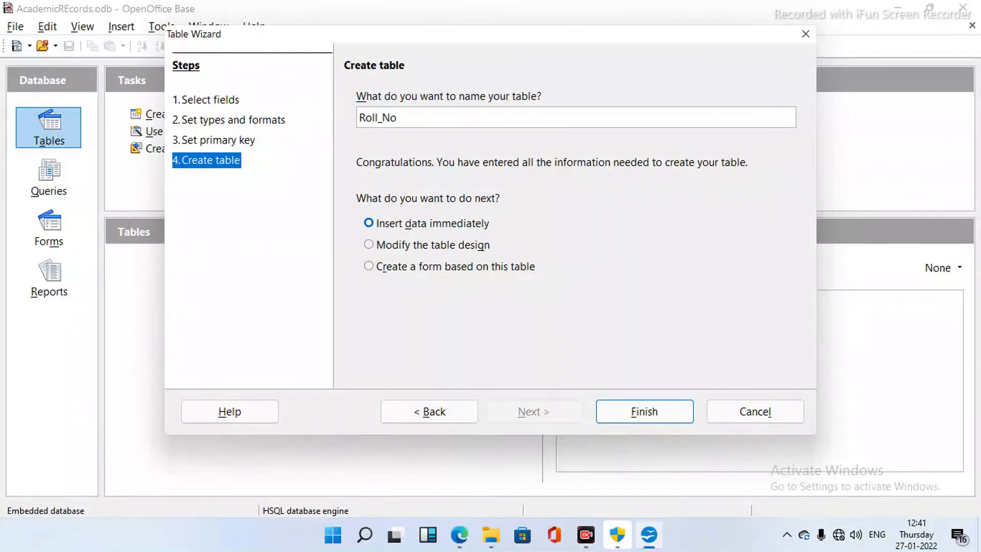
{"action": "left_click", "coordinate": [644, 411]}
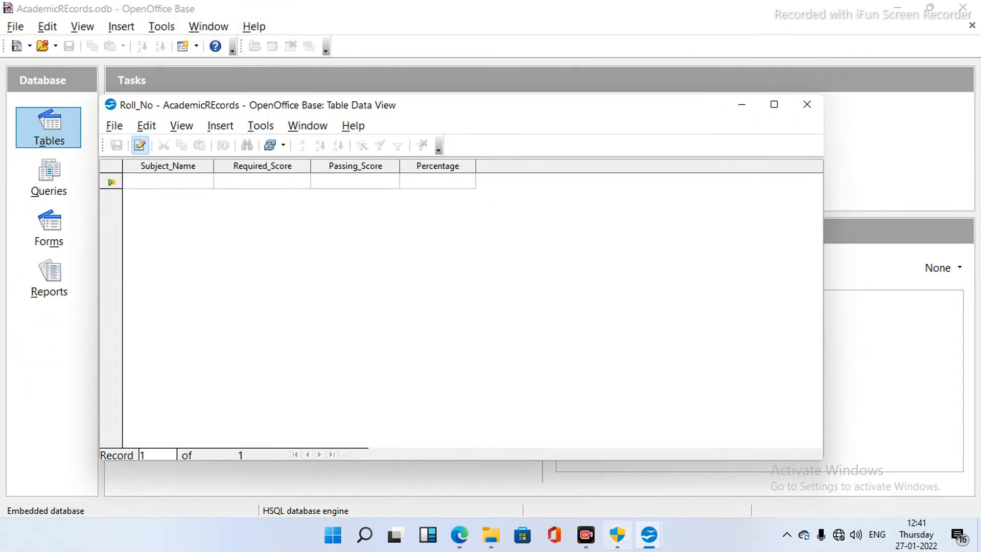
- Enter the six subject records from English to IT in Roll_No, save, and close the data view
{"action": "type", "text": "English"}
{"action": "left_click", "coordinate": [216, 182]}
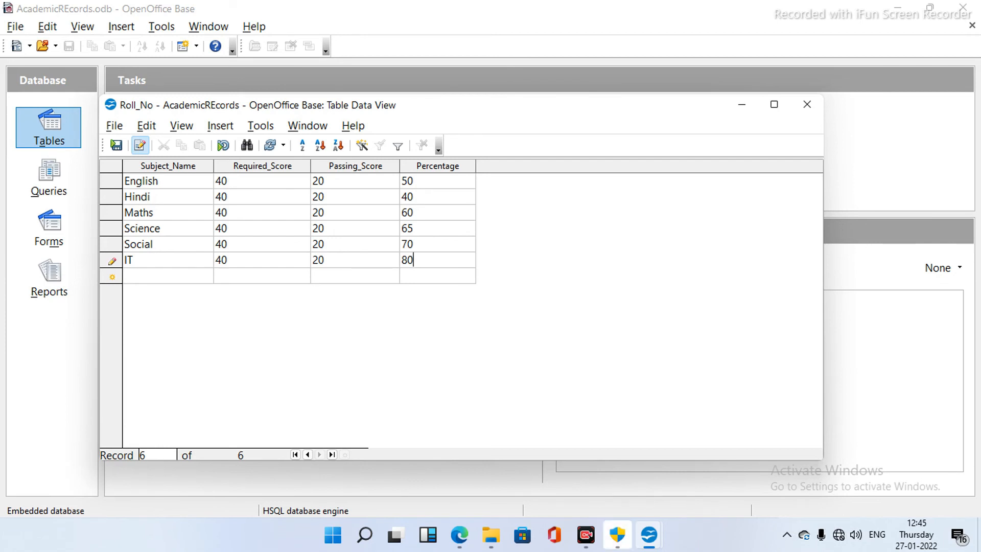
{"action": "left_click", "coordinate": [117, 146]}
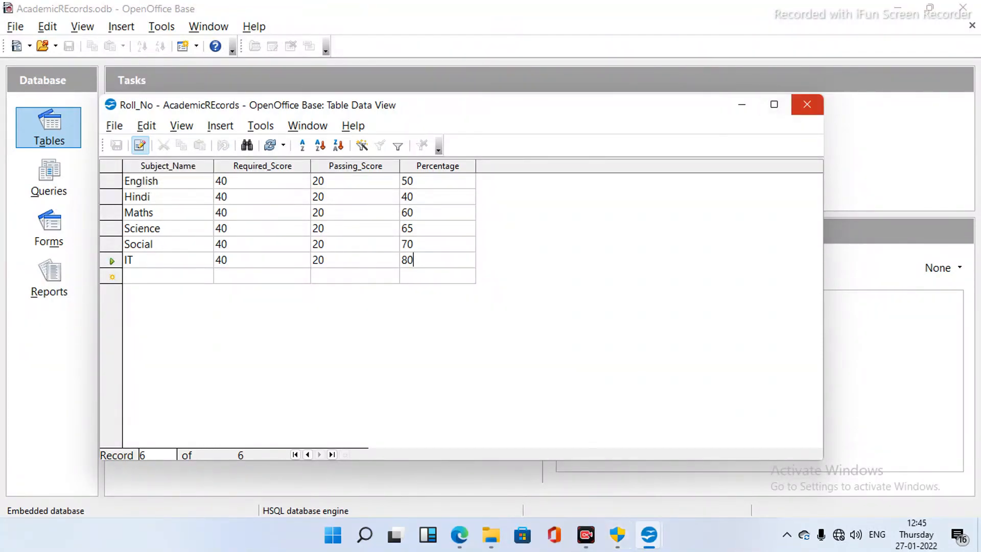
{"action": "left_click", "coordinate": [807, 104]}
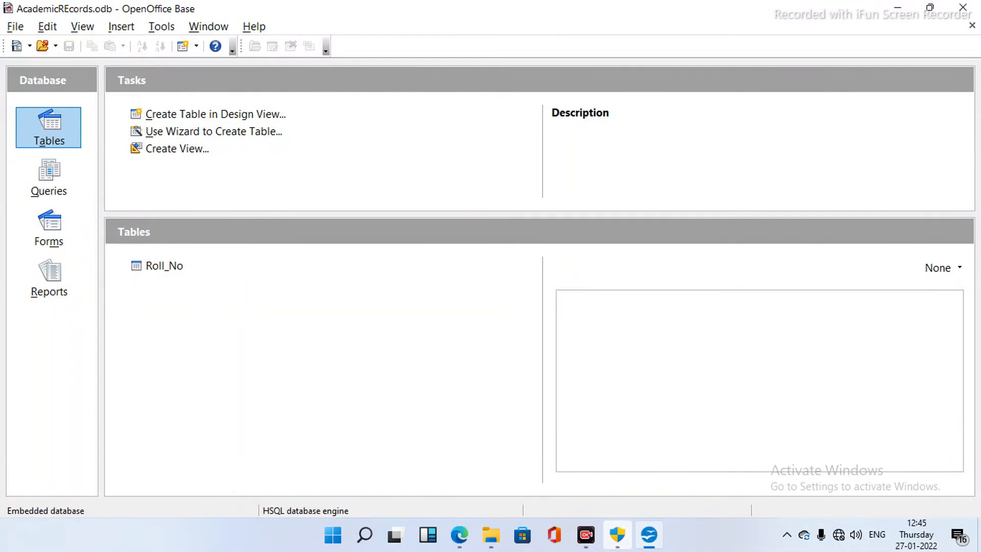
{"action": "left_click", "coordinate": [164, 266]}
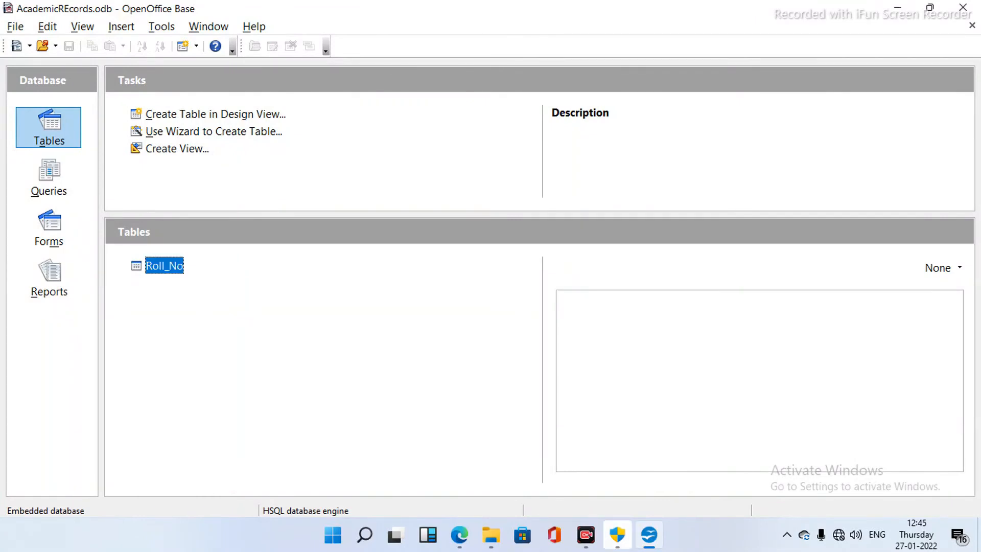
{"action": "right_click", "coordinate": [157, 264]}
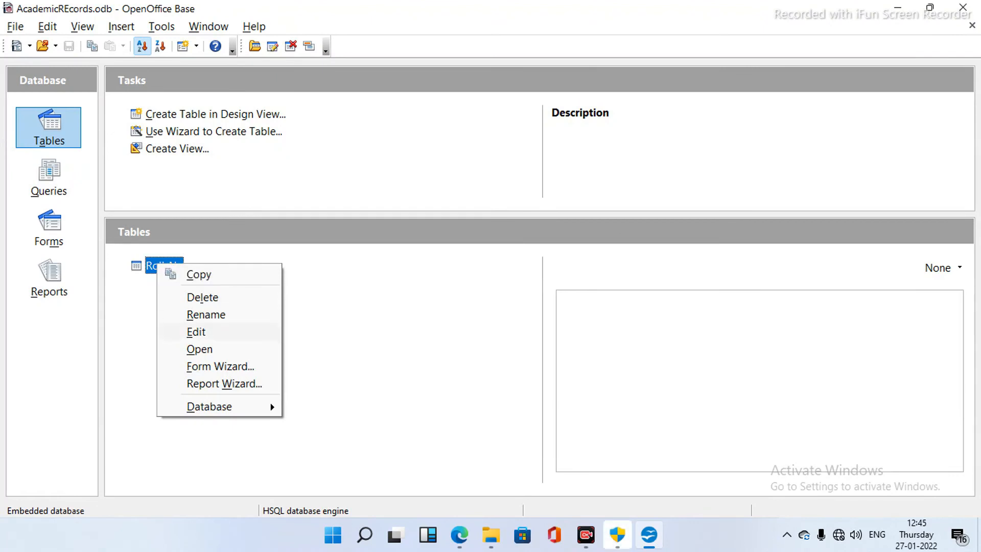
{"action": "left_click", "coordinate": [197, 332]}
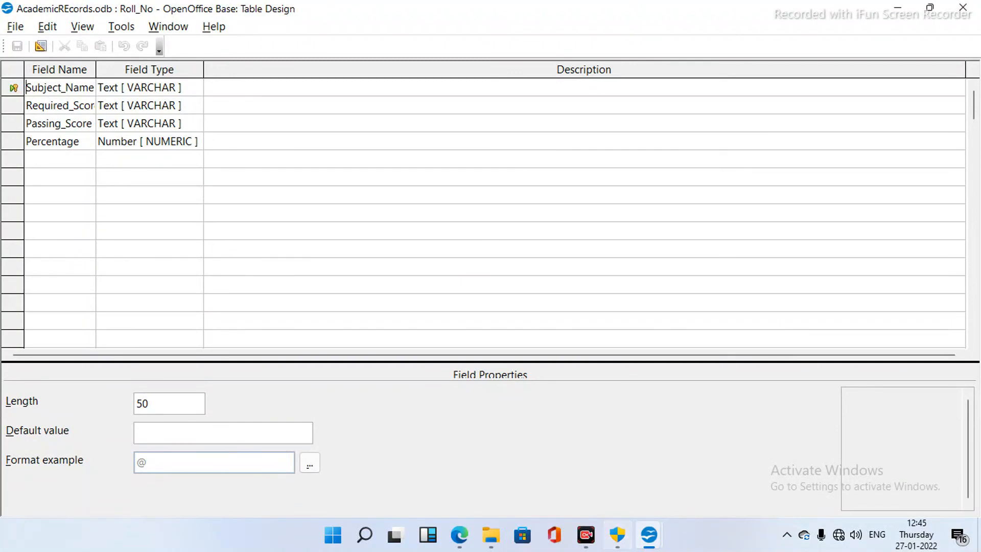
{"action": "key", "text": "super+plus"}
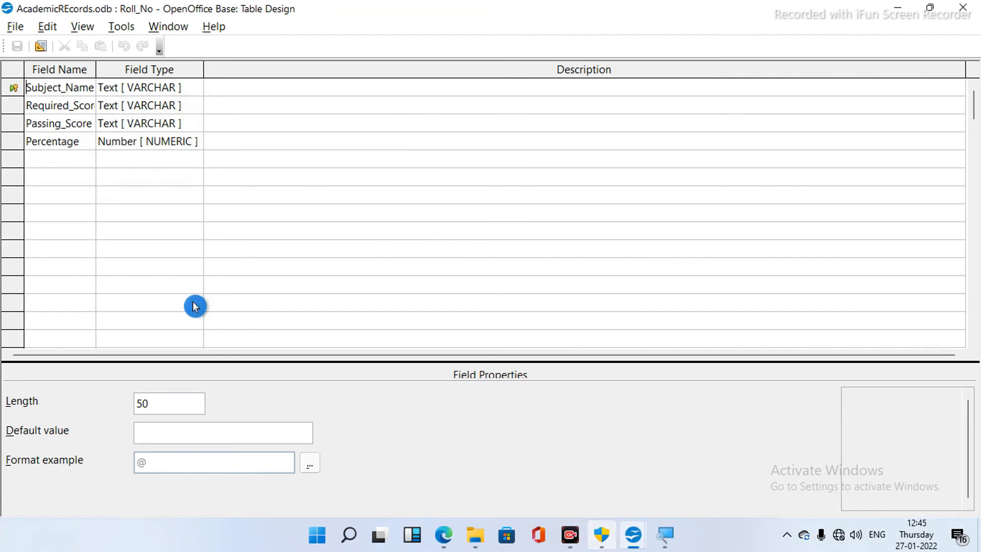
{"action": "key", "text": "super+plus"}
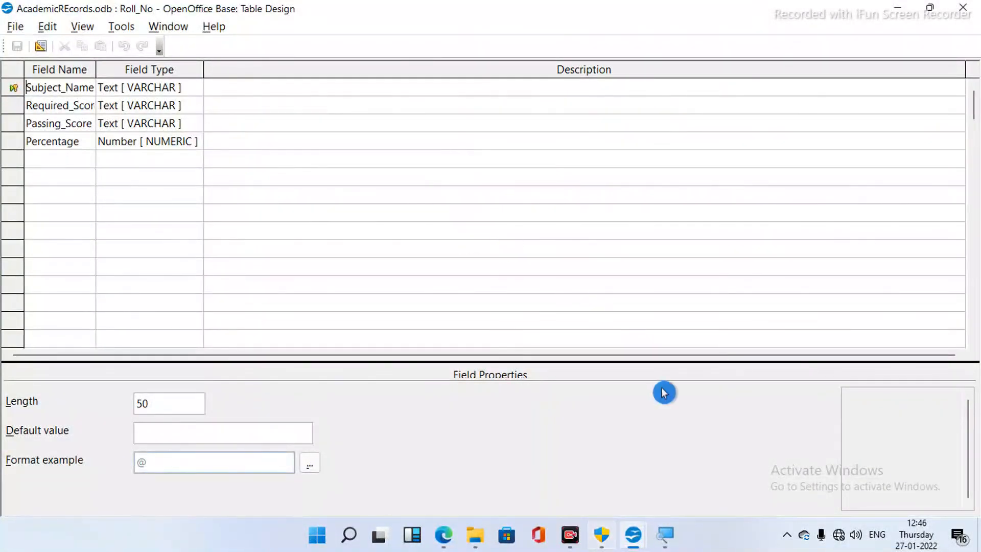
{"action": "left_click", "coordinate": [962, 11]}
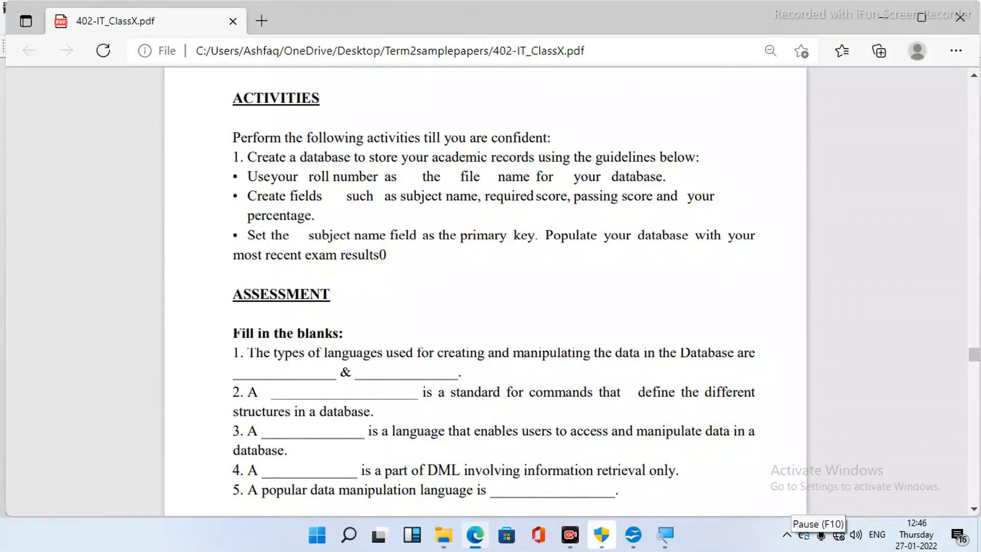
- Scroll the PDF to the Assessment fill-in-the-blanks questions on page 139
{"action": "scroll", "coordinate": [486, 291], "scroll_direction": "down", "scroll_amount": 3}
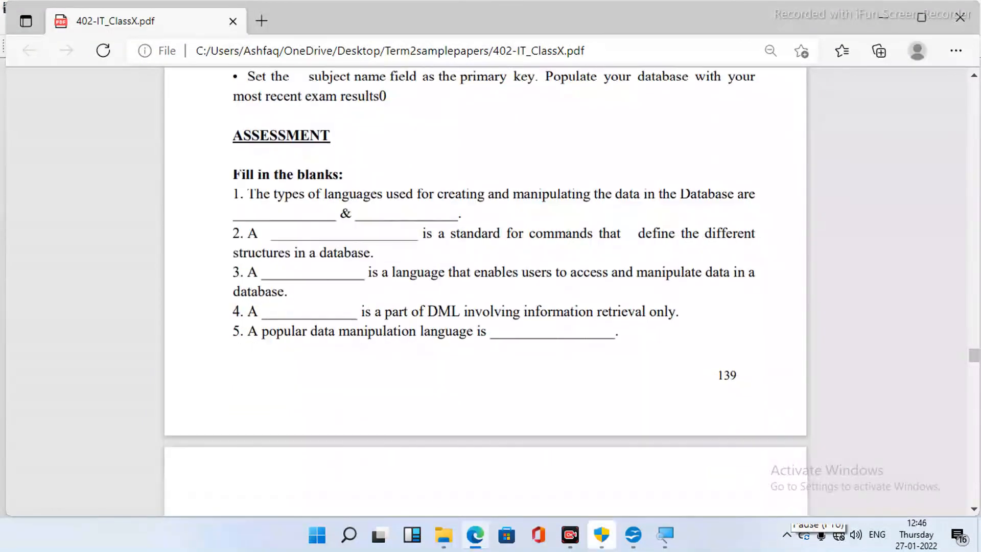
{"action": "scroll", "coordinate": [485, 292], "scroll_direction": "down", "scroll_amount": 1}
{"action": "scroll", "coordinate": [485, 291], "scroll_direction": "up", "scroll_amount": 1}
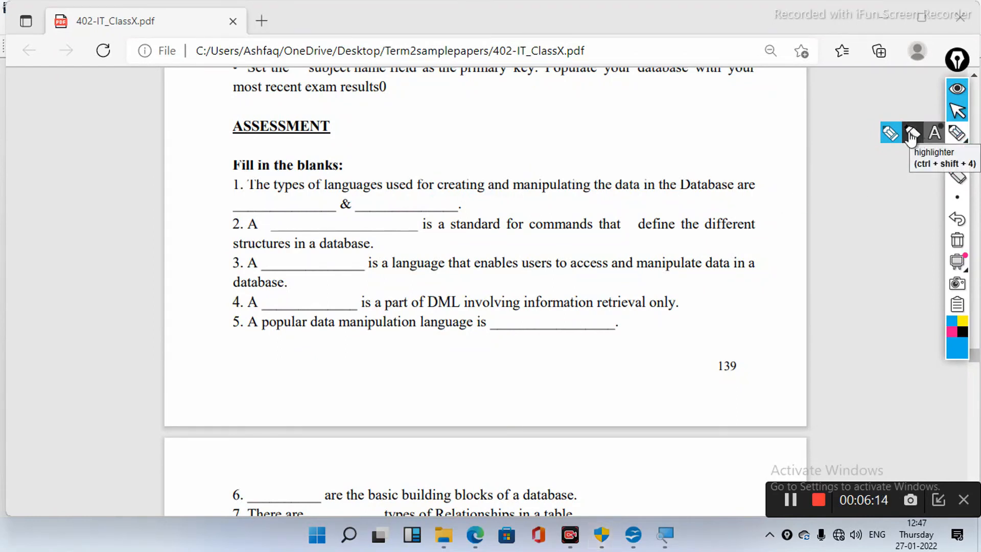
- With the on-screen pen, handwrite DDL and DML in question 1's blanks, then begin question 2
{"action": "left_click", "coordinate": [891, 134]}
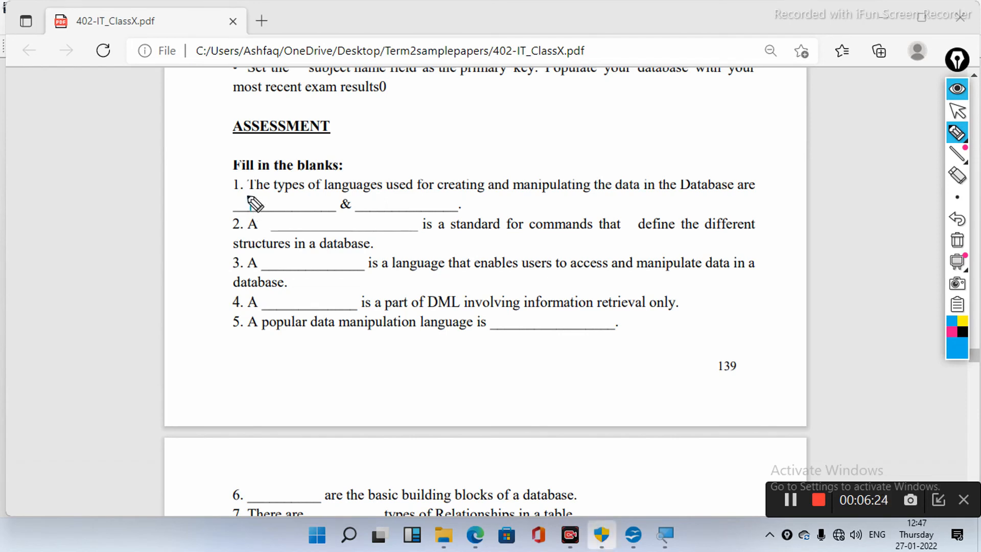
{"action": "mouse_move", "coordinate": [251, 197]}
{"action": "left_mouse_down"}
{"action": "mouse_move", "coordinate": [259, 207]}
{"action": "mouse_move", "coordinate": [242, 210]}
{"action": "left_mouse_up"}
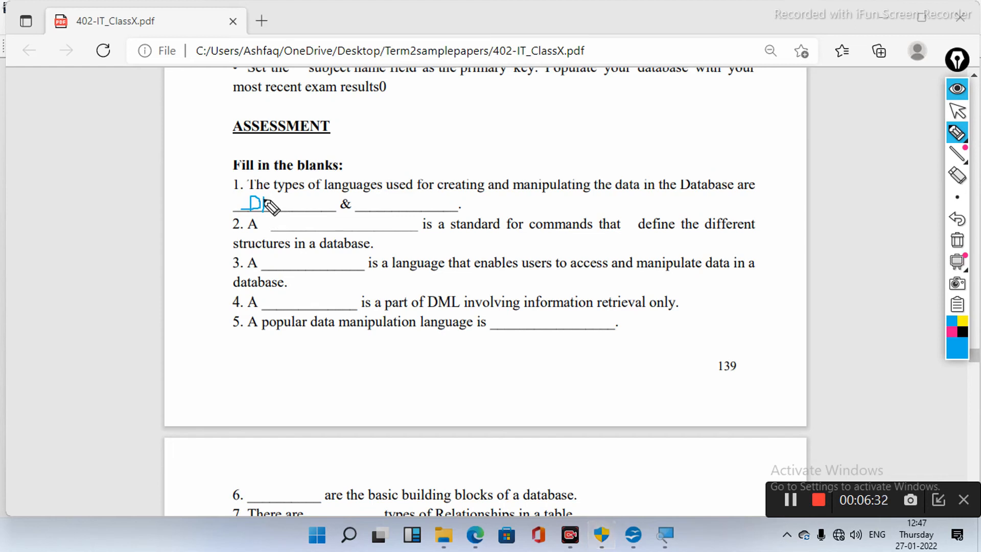
{"action": "mouse_move", "coordinate": [264, 198]}
{"action": "left_mouse_down"}
{"action": "mouse_move", "coordinate": [274, 205]}
{"action": "mouse_move", "coordinate": [262, 209]}
{"action": "mouse_move", "coordinate": [293, 207]}
{"action": "left_mouse_up"}
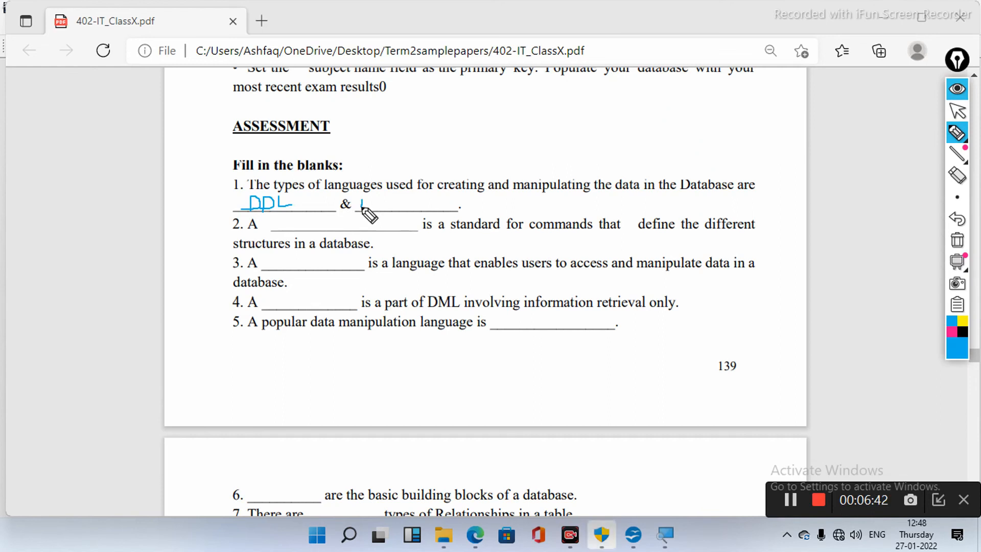
{"action": "left_click_drag", "start_coordinate": [361, 200], "coordinate": [361, 208]}
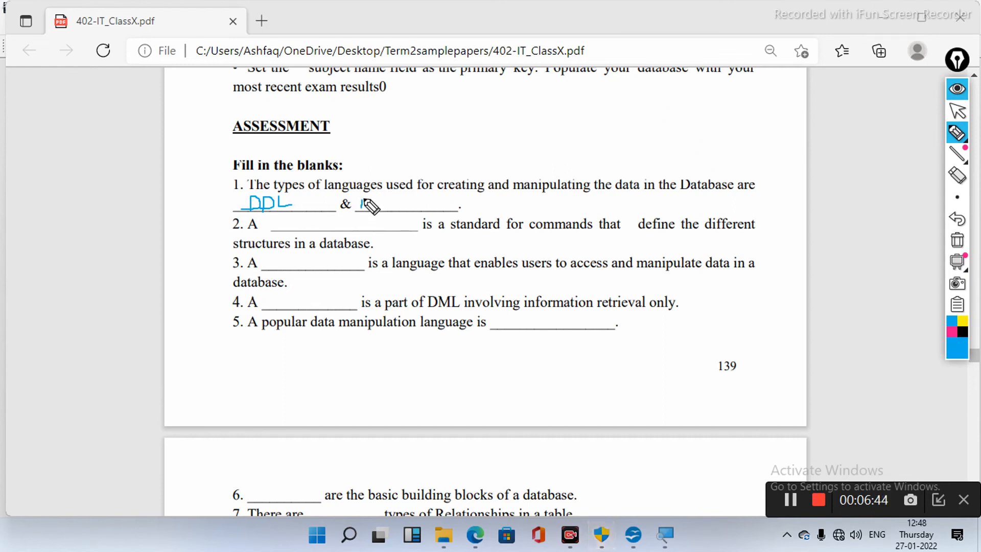
{"action": "mouse_move", "coordinate": [362, 198]}
{"action": "left_mouse_down"}
{"action": "mouse_move", "coordinate": [371, 201]}
{"action": "mouse_move", "coordinate": [363, 210]}
{"action": "mouse_move", "coordinate": [378, 199]}
{"action": "mouse_move", "coordinate": [409, 207]}
{"action": "left_mouse_up"}
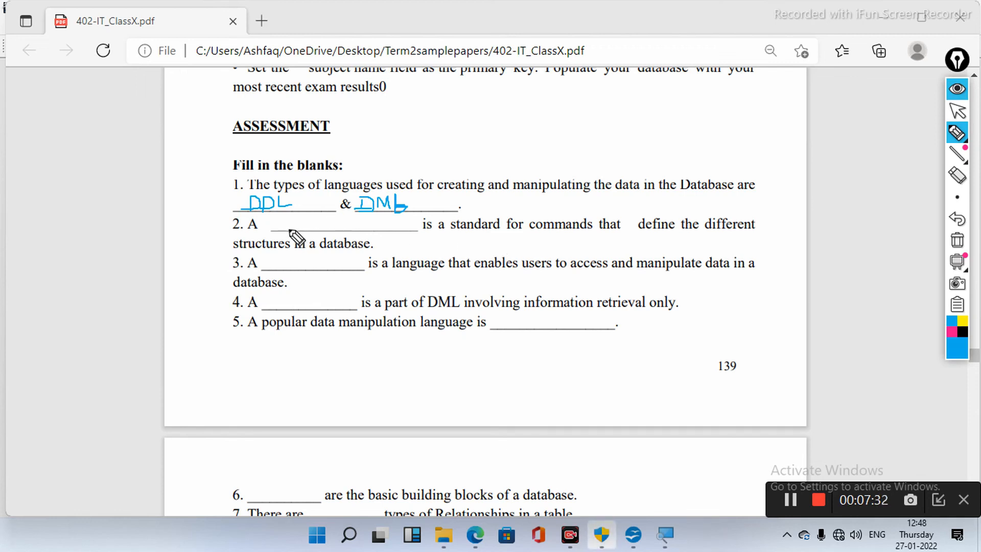
{"action": "left_click_drag", "start_coordinate": [283, 218], "coordinate": [283, 234]}
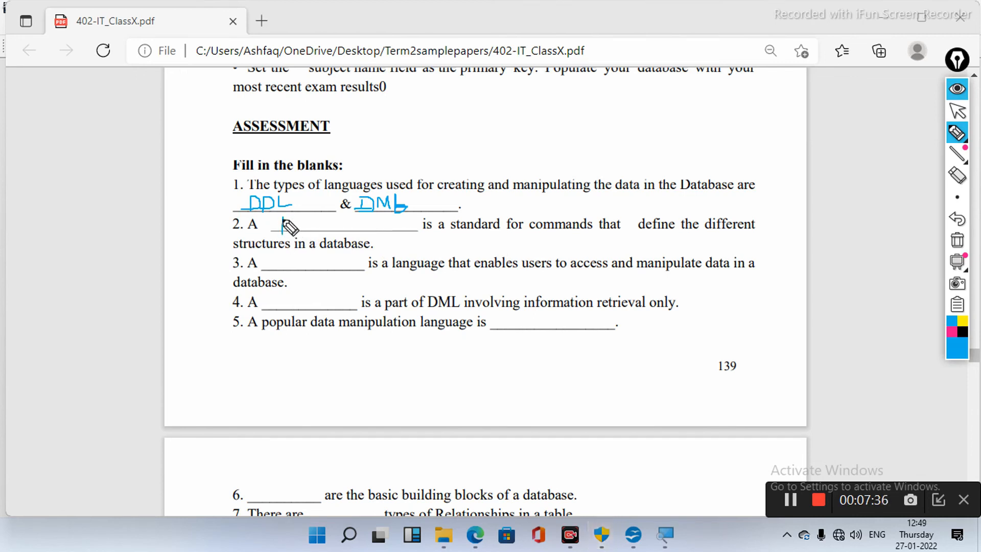
- Handwrite DDL in question 2's blank and DML in question 3's blank
{"action": "mouse_move", "coordinate": [282, 216]}
{"action": "left_mouse_down"}
{"action": "mouse_move", "coordinate": [291, 230]}
{"action": "mouse_move", "coordinate": [276, 233]}
{"action": "mouse_move", "coordinate": [302, 225]}
{"action": "left_mouse_up"}
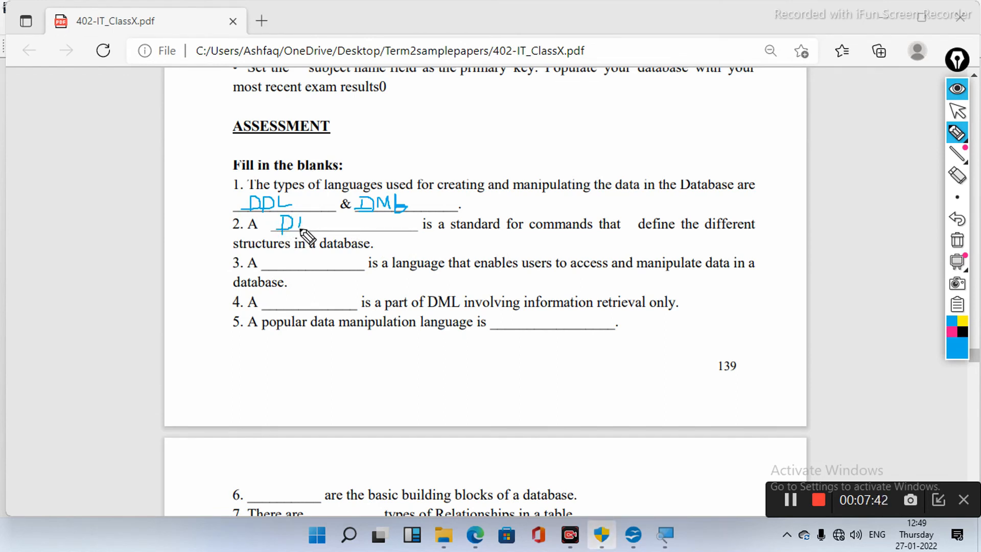
{"action": "mouse_move", "coordinate": [301, 219]}
{"action": "left_mouse_down"}
{"action": "mouse_move", "coordinate": [307, 233]}
{"action": "mouse_move", "coordinate": [294, 232]}
{"action": "mouse_move", "coordinate": [327, 228]}
{"action": "left_mouse_up"}
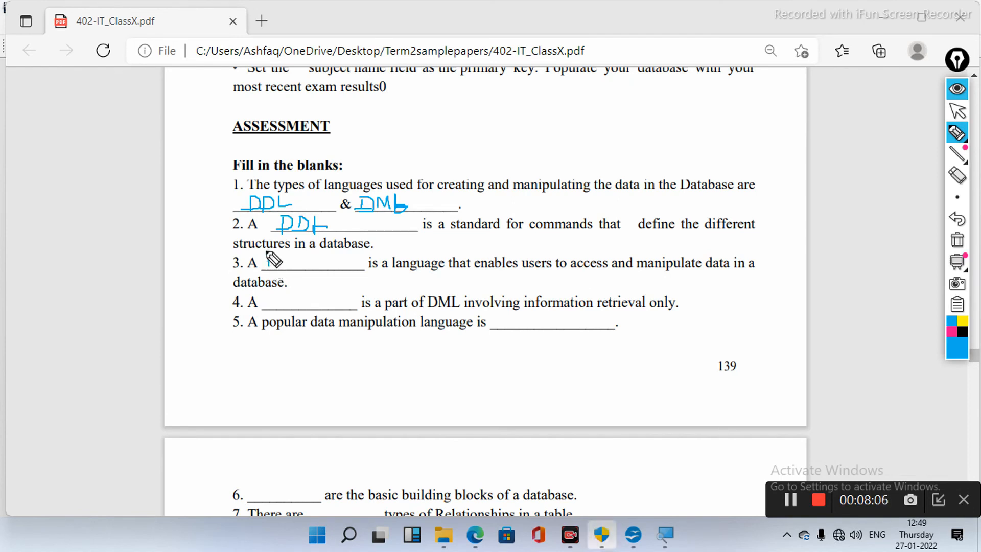
{"action": "mouse_move", "coordinate": [265, 252]}
{"action": "left_mouse_down"}
{"action": "mouse_move", "coordinate": [277, 268]}
{"action": "mouse_move", "coordinate": [297, 258]}
{"action": "mouse_move", "coordinate": [297, 269]}
{"action": "mouse_move", "coordinate": [311, 270]}
{"action": "left_mouse_up"}
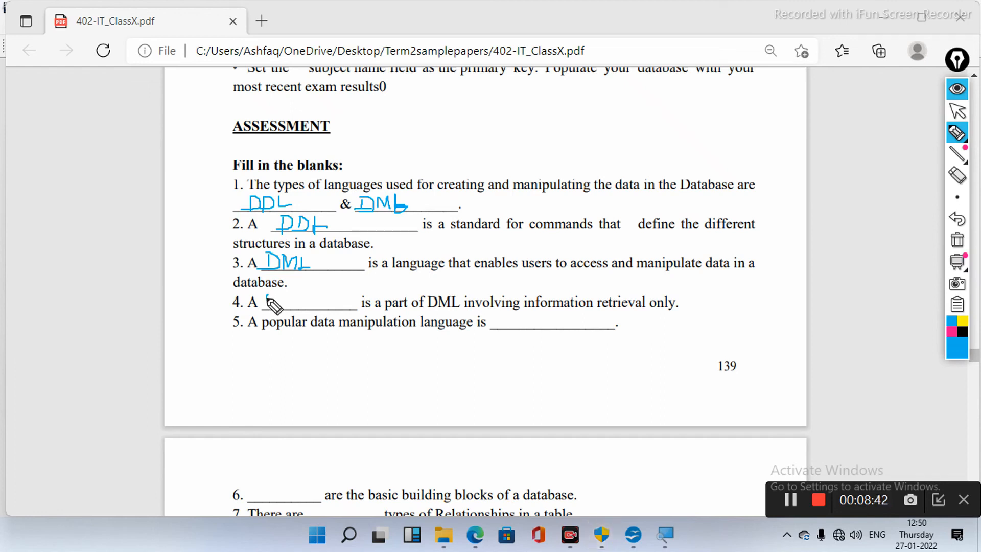
- Handwrite 'Query Language' in question 4's blank
{"action": "left_click_drag", "start_coordinate": [275, 298], "coordinate": [269, 305]}
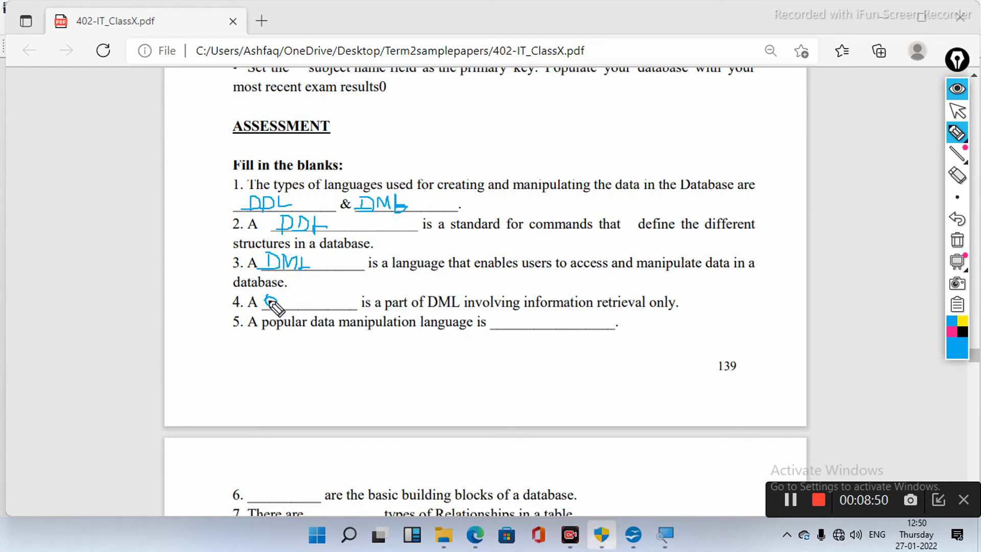
{"action": "mouse_move", "coordinate": [270, 301]}
{"action": "left_mouse_down"}
{"action": "mouse_move", "coordinate": [275, 320]}
{"action": "mouse_move", "coordinate": [280, 304]}
{"action": "mouse_move", "coordinate": [318, 295]}
{"action": "mouse_move", "coordinate": [317, 332]}
{"action": "left_mouse_up"}
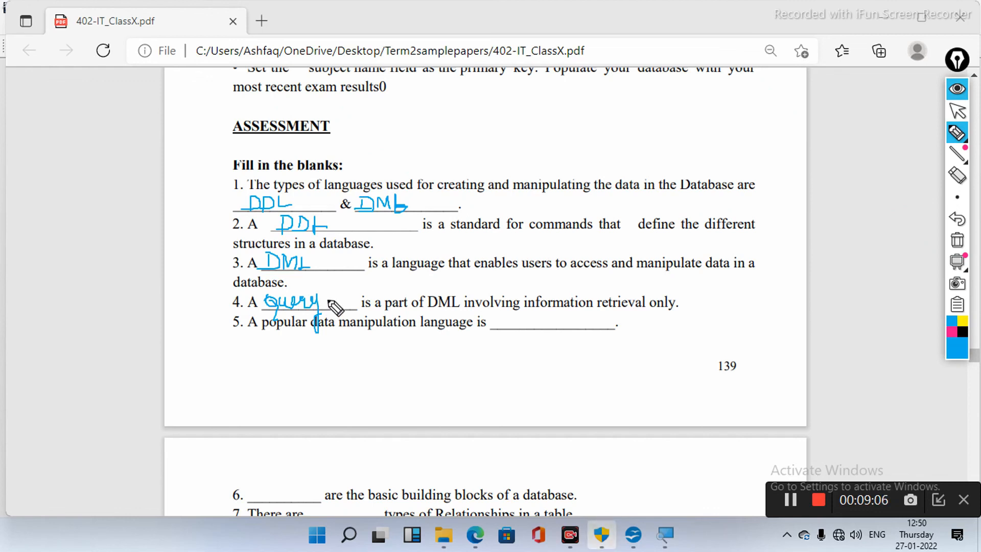
{"action": "mouse_move", "coordinate": [330, 288]}
{"action": "left_mouse_down"}
{"action": "mouse_move", "coordinate": [329, 306]}
{"action": "mouse_move", "coordinate": [412, 300]}
{"action": "left_mouse_up"}
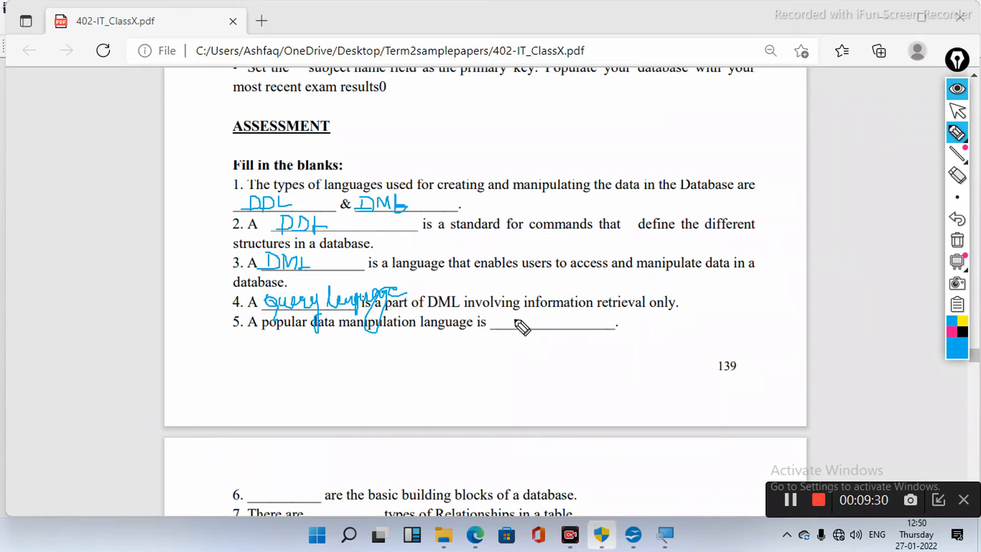
- Write SQL in question 5's blank, then hide all the ink annotations
{"action": "mouse_move", "coordinate": [515, 317]}
{"action": "left_mouse_down"}
{"action": "mouse_move", "coordinate": [519, 326]}
{"action": "mouse_move", "coordinate": [503, 328]}
{"action": "mouse_move", "coordinate": [529, 327]}
{"action": "left_mouse_up"}
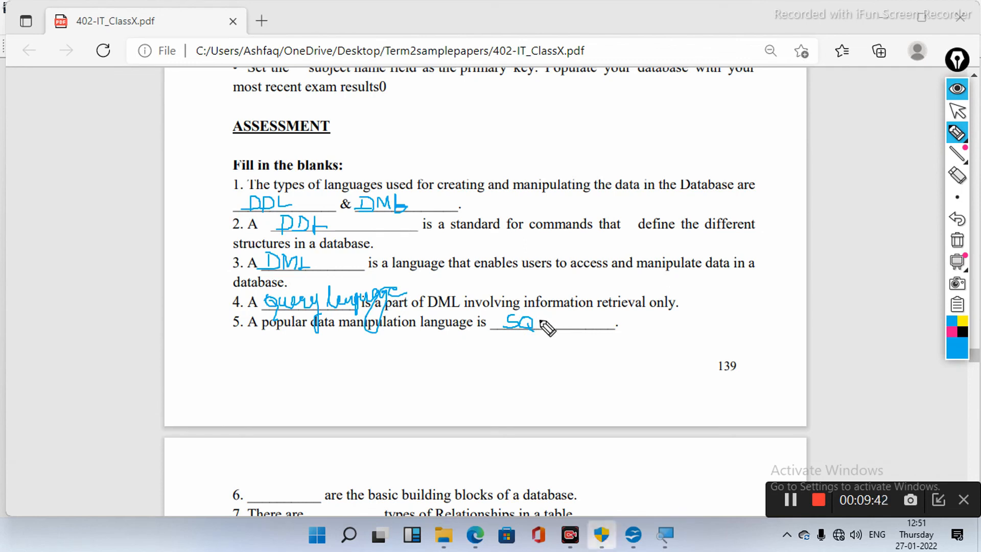
{"action": "mouse_move", "coordinate": [539, 316]}
{"action": "left_mouse_down"}
{"action": "mouse_move", "coordinate": [541, 329]}
{"action": "mouse_move", "coordinate": [554, 327]}
{"action": "left_mouse_up"}
{"action": "left_click", "coordinate": [957, 92]}
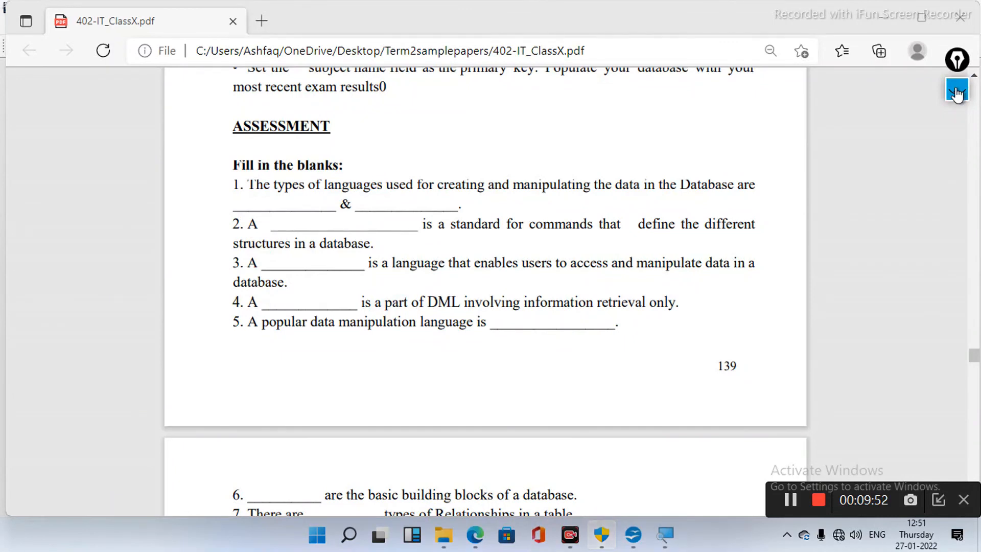
- Scroll down to questions 6–7, clear all earlier ink, and start writing at question 6's blank
{"action": "scroll", "coordinate": [812, 205], "scroll_direction": "down", "scroll_amount": 2}
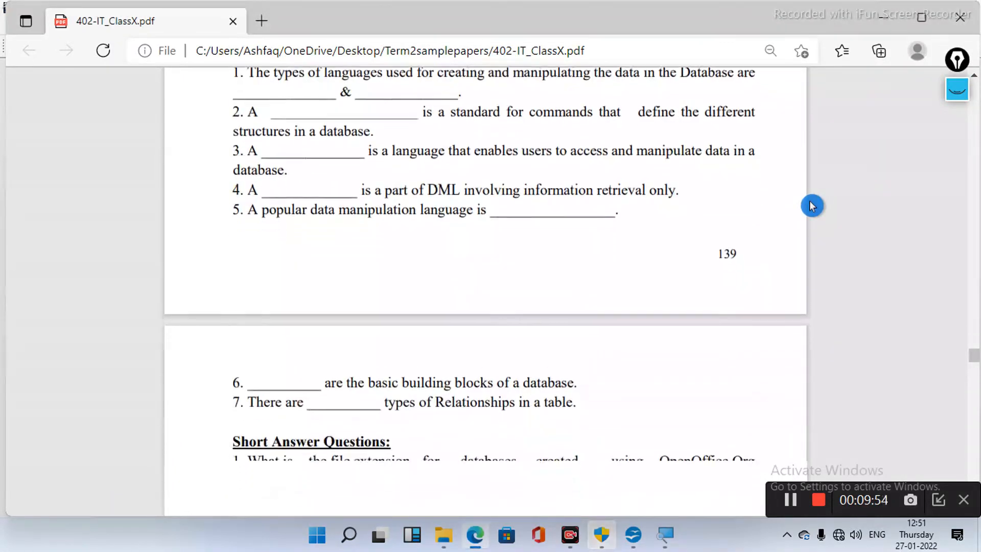
{"action": "scroll", "coordinate": [812, 206], "scroll_direction": "down", "scroll_amount": 2}
{"action": "scroll", "coordinate": [812, 206], "scroll_direction": "down", "scroll_amount": 1}
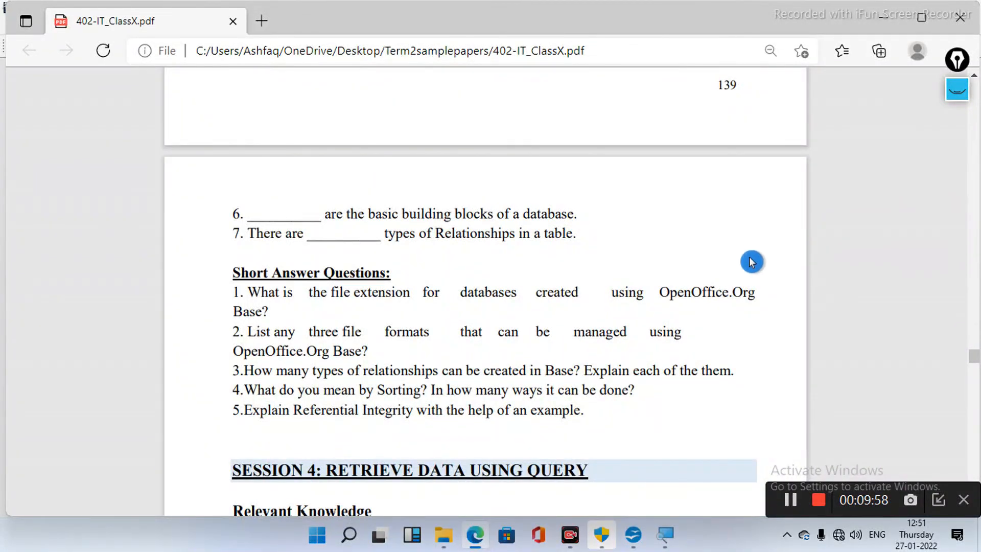
{"action": "left_click", "coordinate": [956, 93]}
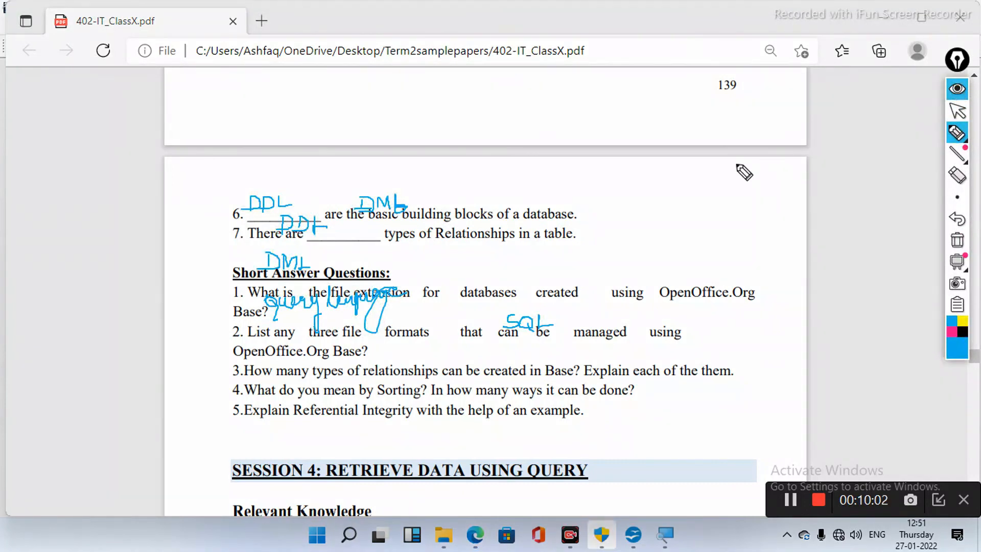
{"action": "left_click", "coordinate": [956, 240]}
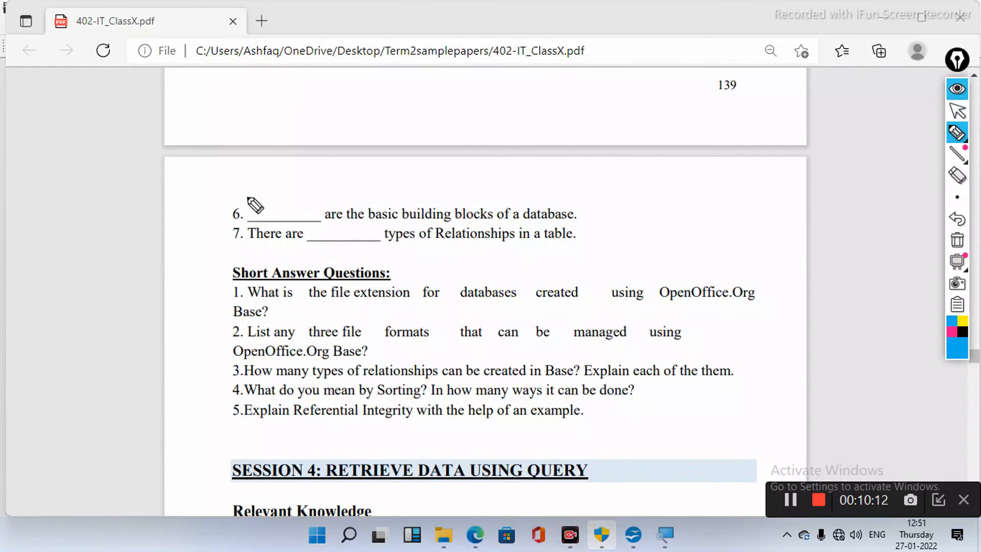
{"action": "left_click_drag", "start_coordinate": [247, 195], "coordinate": [269, 194]}
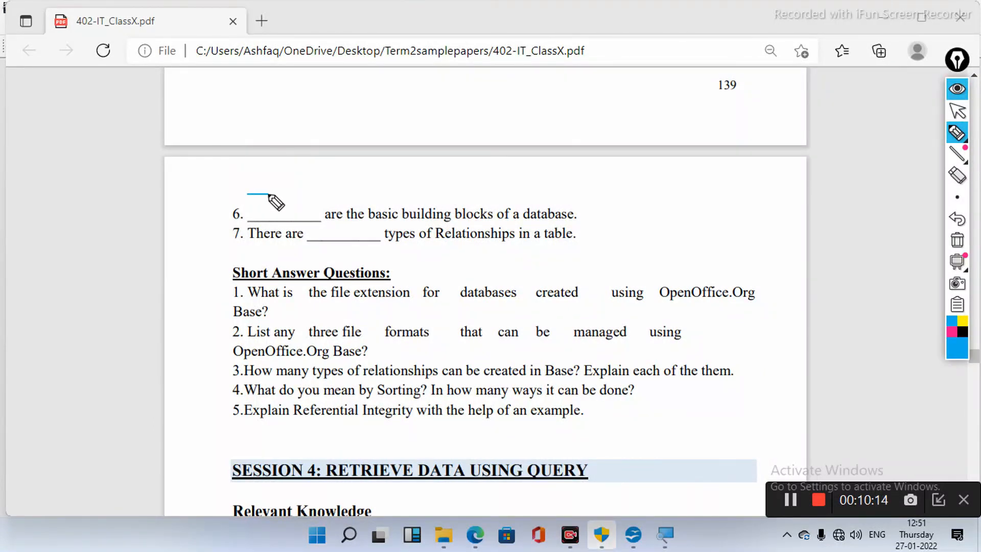